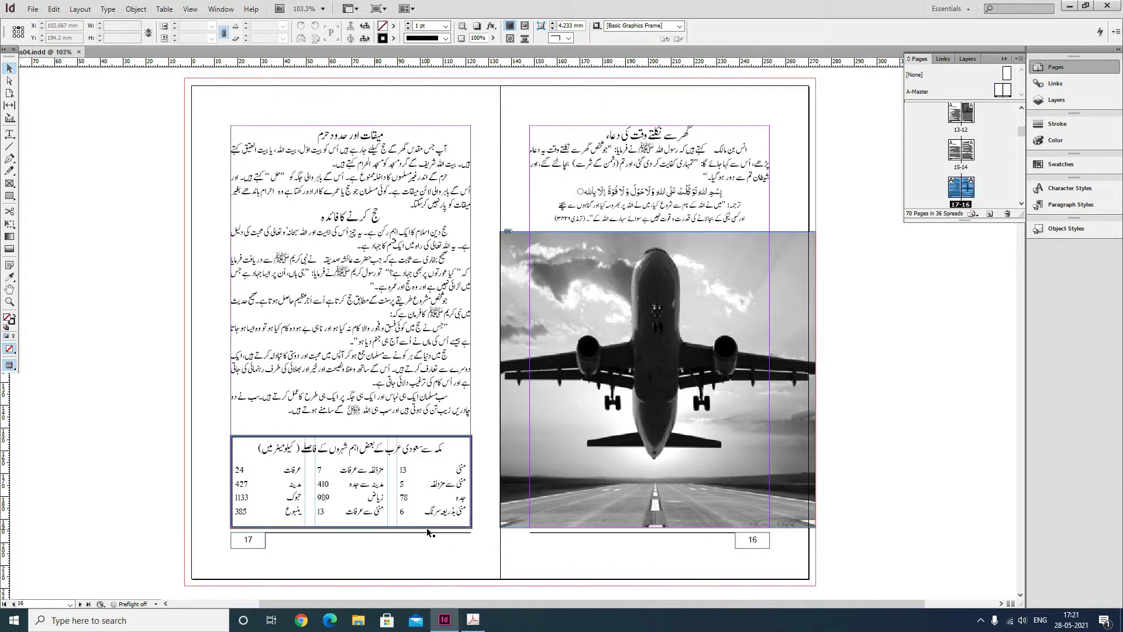
- Place jeddah_airport.tif from the images folder on page 18 and shift it inward over the page
{"action": "scroll", "coordinate": [503, 499], "scroll_direction": "down", "scroll_amount": 10}
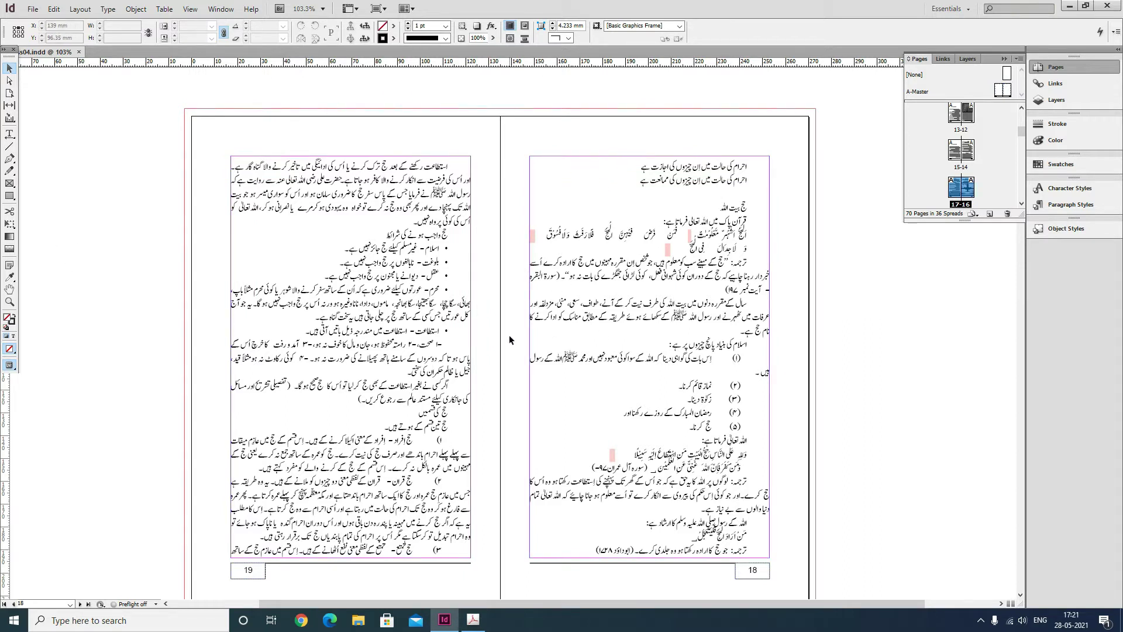
{"action": "left_click", "coordinate": [35, 11]}
{"action": "left_click", "coordinate": [78, 161]}
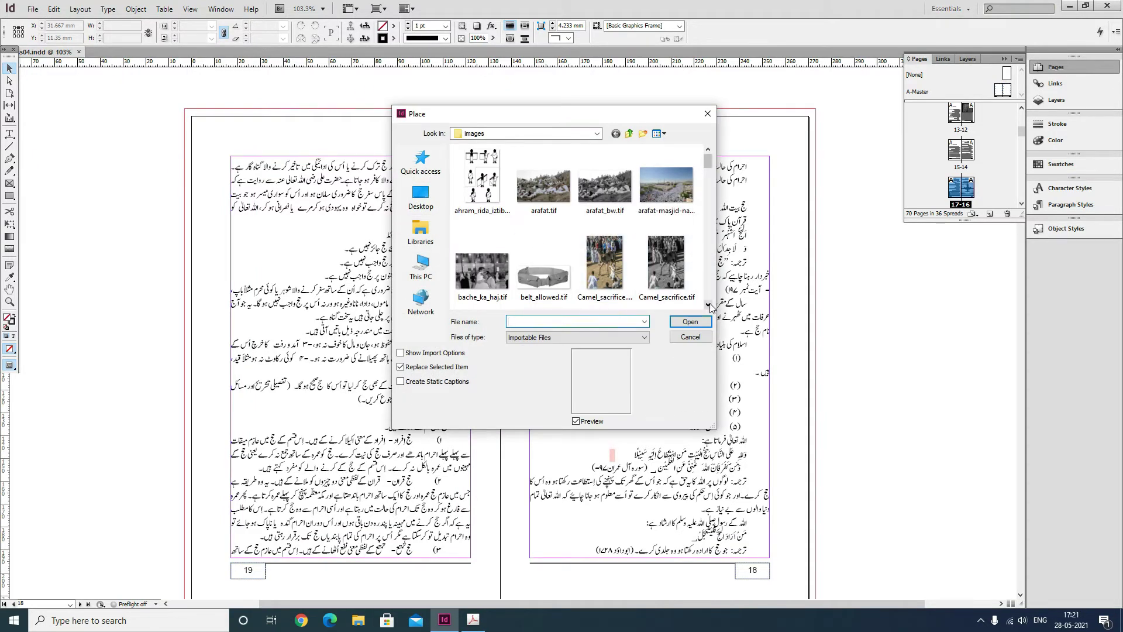
{"action": "left_click_drag", "start_coordinate": [710, 306], "coordinate": [709, 306]}
{"action": "left_click", "coordinate": [612, 237]}
{"action": "key", "text": "j"}
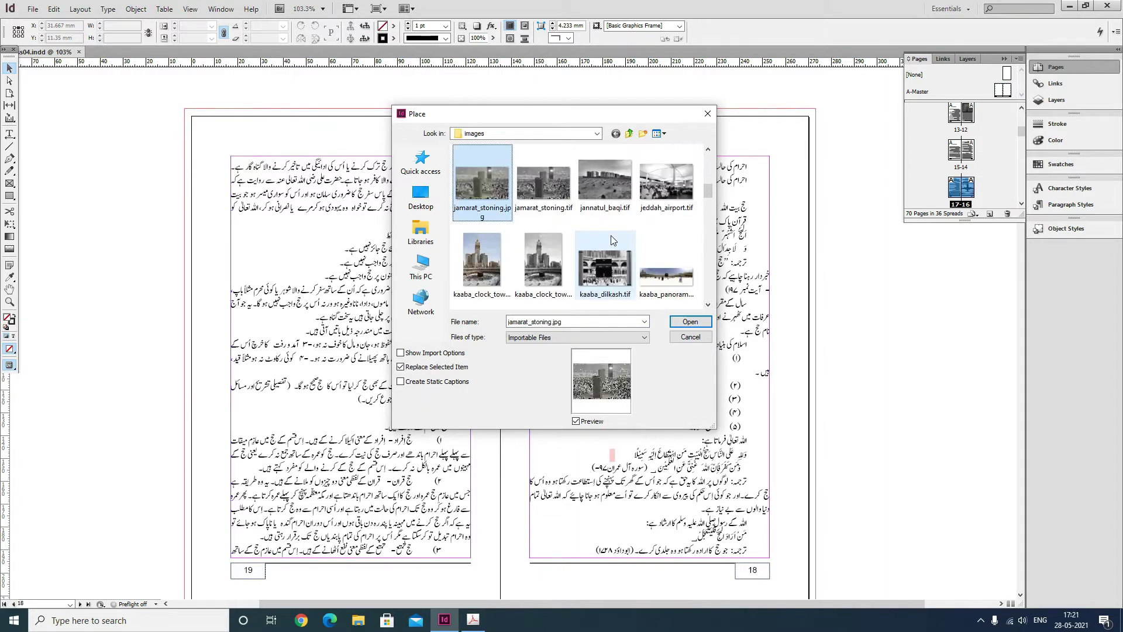
{"action": "key", "text": "e"}
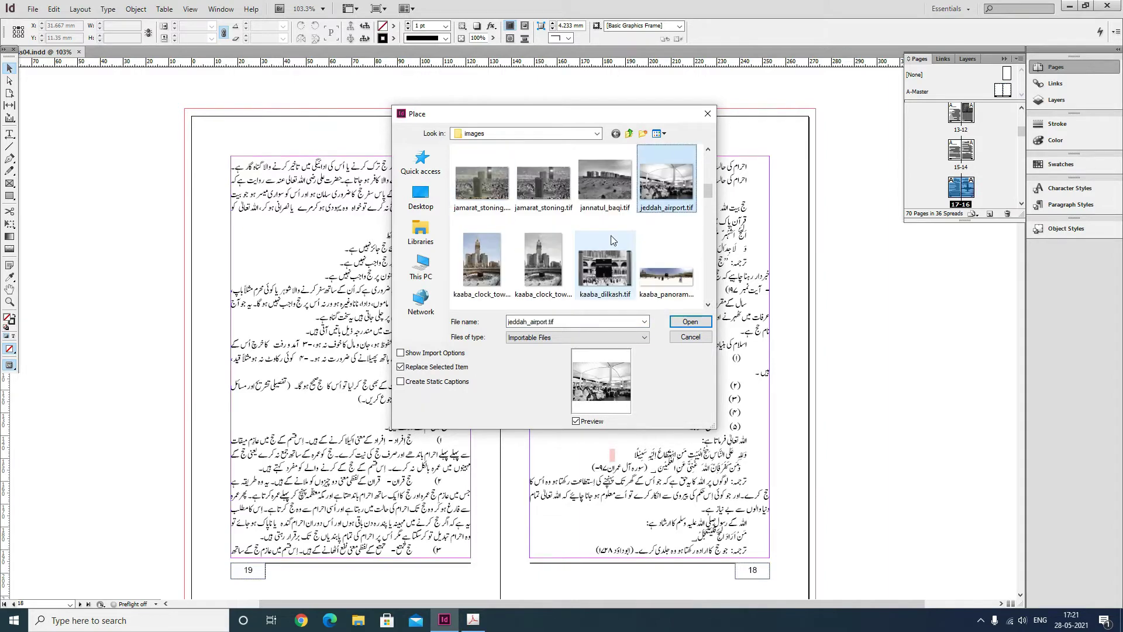
{"action": "left_click", "coordinate": [690, 322]}
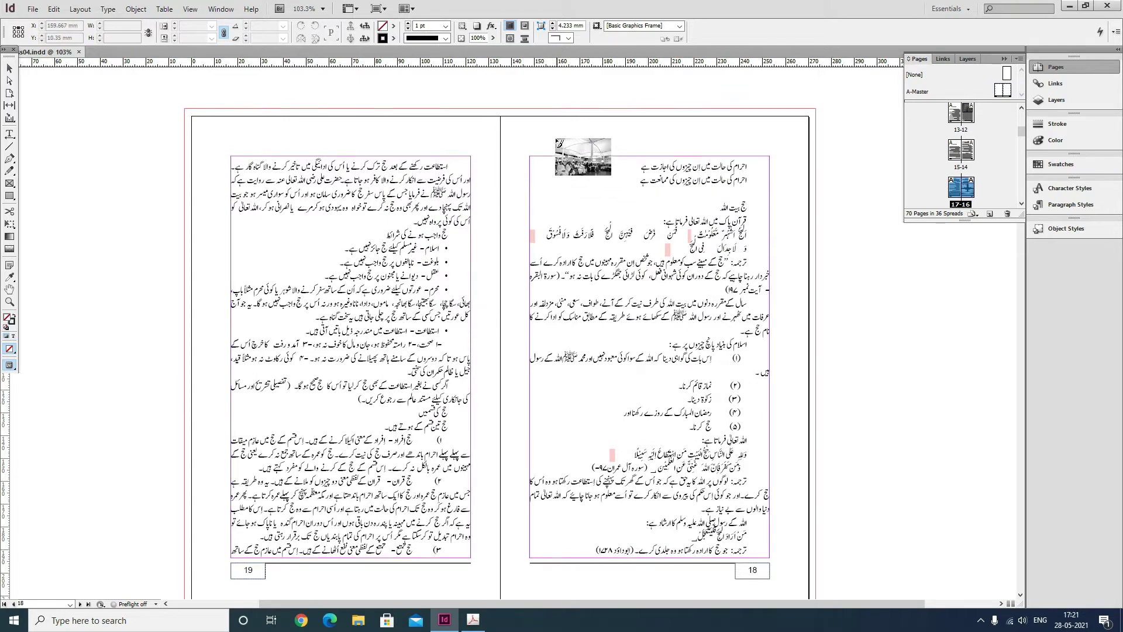
{"action": "left_click", "coordinate": [556, 137]}
{"action": "left_click_drag", "start_coordinate": [920, 326], "coordinate": [811, 343]}
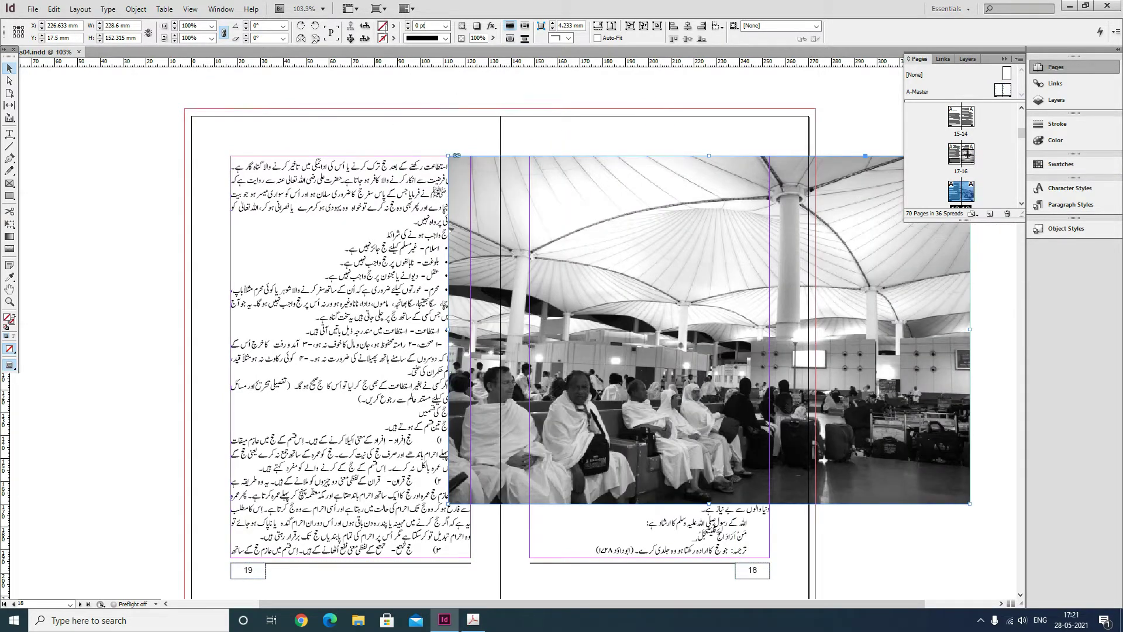
- Rotate the placed airport image by -90° and align it to page 18's spine and upper bleed edge
{"action": "left_click", "coordinate": [426, 26]}
{"action": "type", "text": "-5"}
{"action": "key", "text": "Return"}
{"action": "type", "text": "-90"}
{"action": "key", "text": "Return"}
{"action": "left_click_drag", "start_coordinate": [503, 86], "coordinate": [549, 123]}
- Resize the image frame to page 18's lower and outer bleed edges, 222.35 × 138.175 mm
{"action": "scroll", "coordinate": [756, 197], "scroll_direction": "down", "scroll_amount": 3}
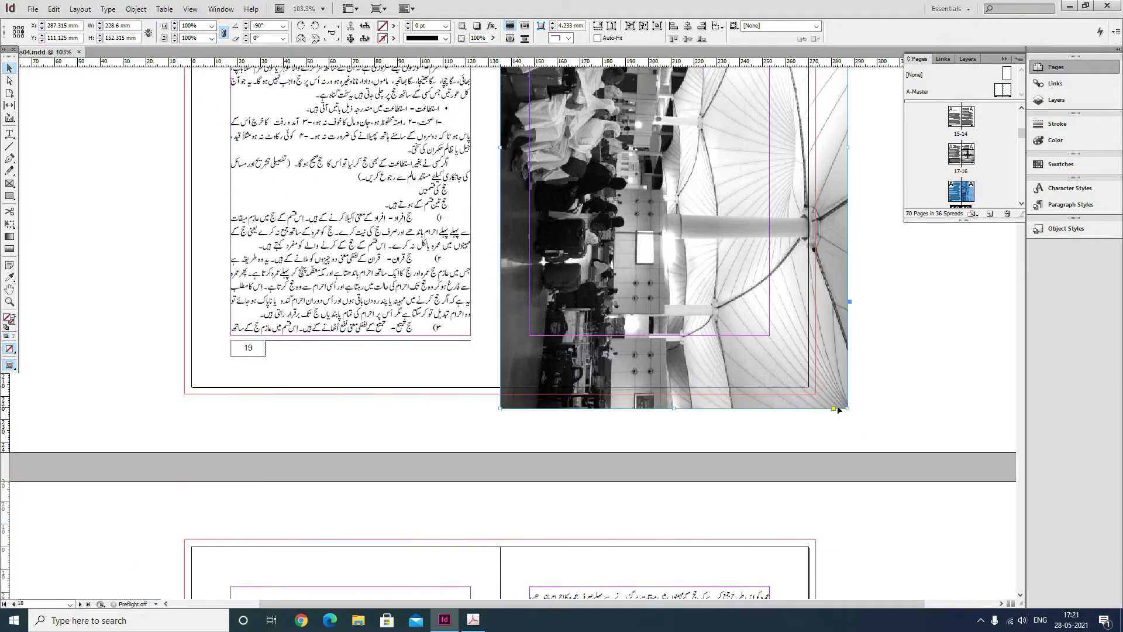
{"action": "left_click_drag", "start_coordinate": [847, 408], "coordinate": [817, 394]}
{"action": "scroll", "coordinate": [869, 349], "scroll_direction": "up", "scroll_amount": 3}
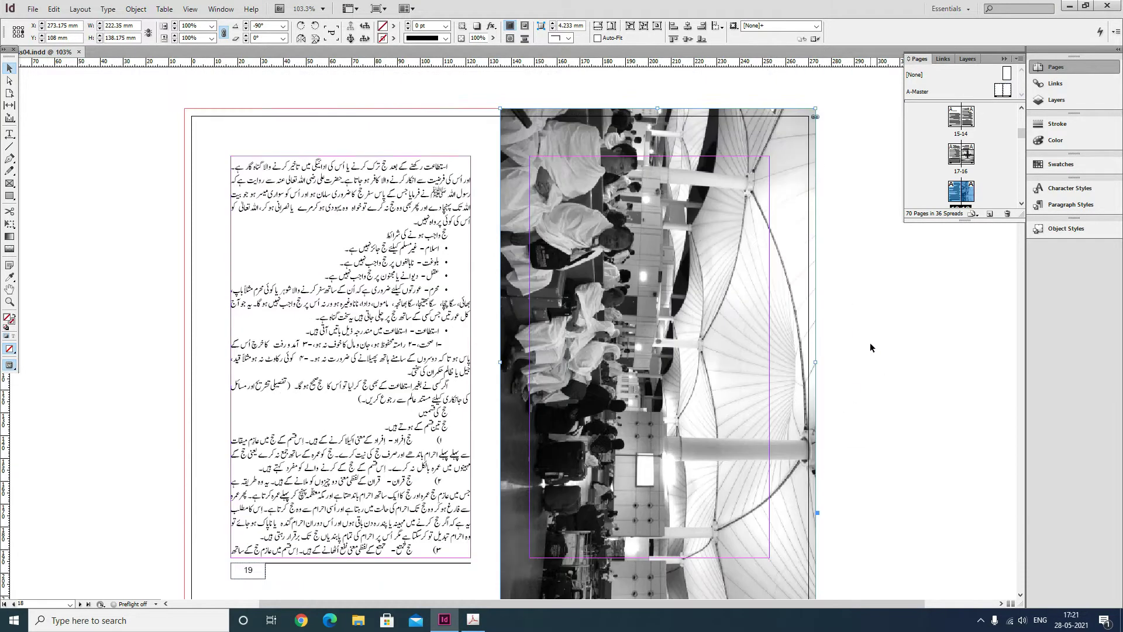
- Fit the airport image to fill its frame proportionally, and wrap text around its bounding box
{"action": "right_click", "coordinate": [709, 233]}
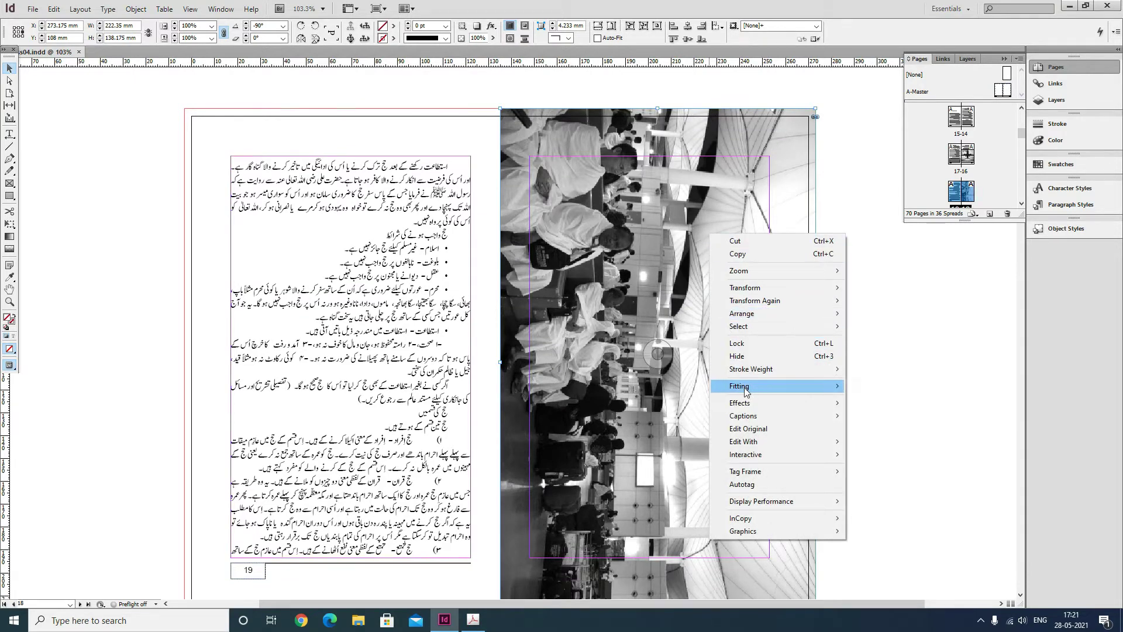
{"action": "mouse_move", "coordinate": [749, 387]}
{"action": "left_click", "coordinate": [904, 389]}
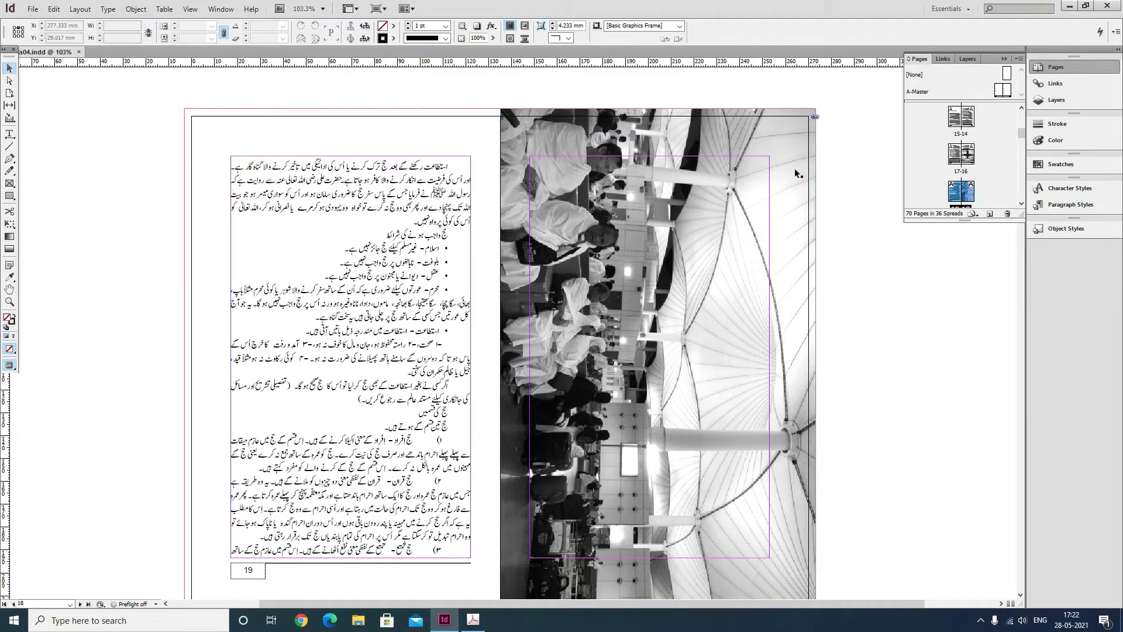
{"action": "left_click", "coordinate": [525, 26]}
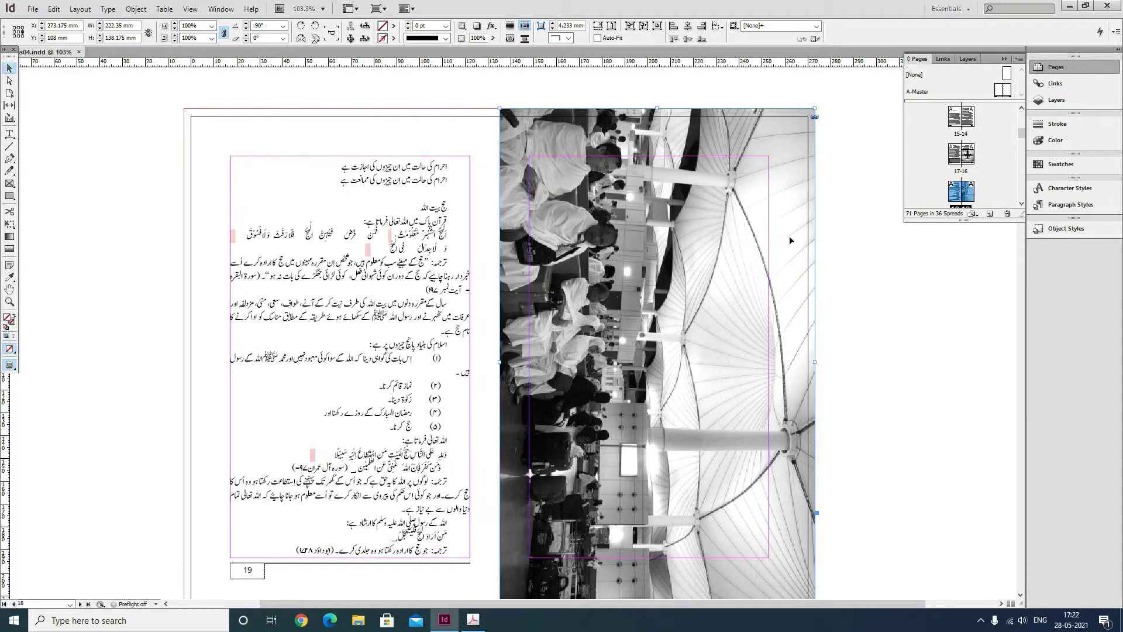
{"action": "left_click", "coordinate": [892, 323]}
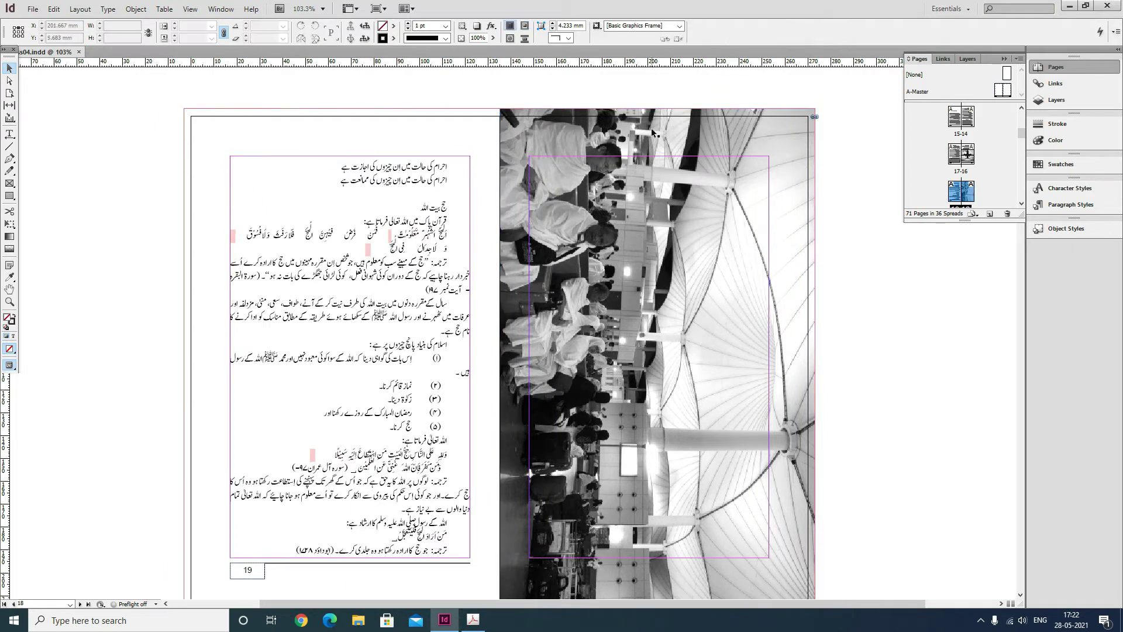
- Set the document's display performance to High Quality Display
{"action": "left_click", "coordinate": [221, 9]}
{"action": "left_click", "coordinate": [221, 8]}
{"action": "left_click", "coordinate": [192, 8]}
{"action": "left_click", "coordinate": [192, 9]}
{"action": "left_click", "coordinate": [195, 11]}
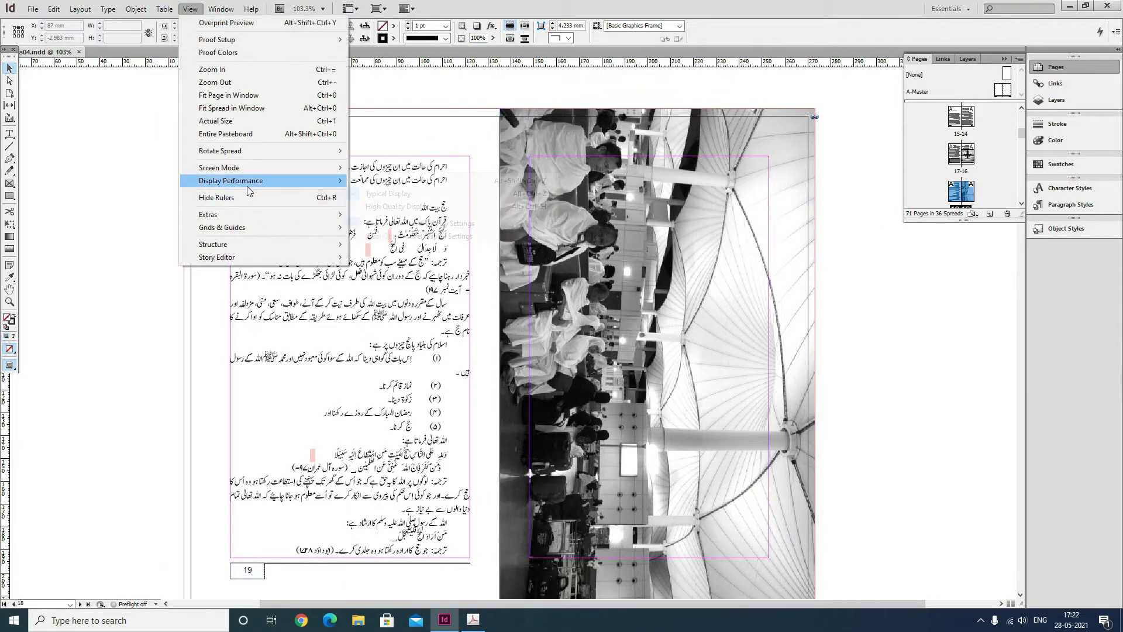
{"action": "mouse_move", "coordinate": [247, 183]}
{"action": "left_click", "coordinate": [373, 207]}
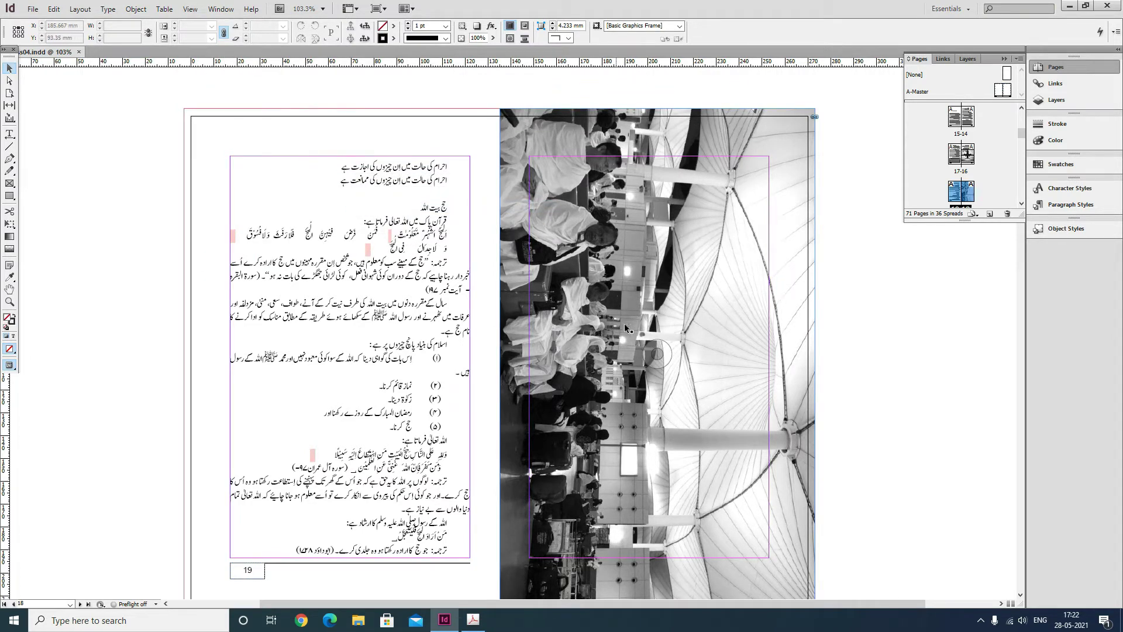
{"action": "scroll", "coordinate": [918, 393], "scroll_direction": "down", "scroll_amount": 3}
{"action": "scroll", "coordinate": [917, 397], "scroll_direction": "up", "scroll_amount": 4}
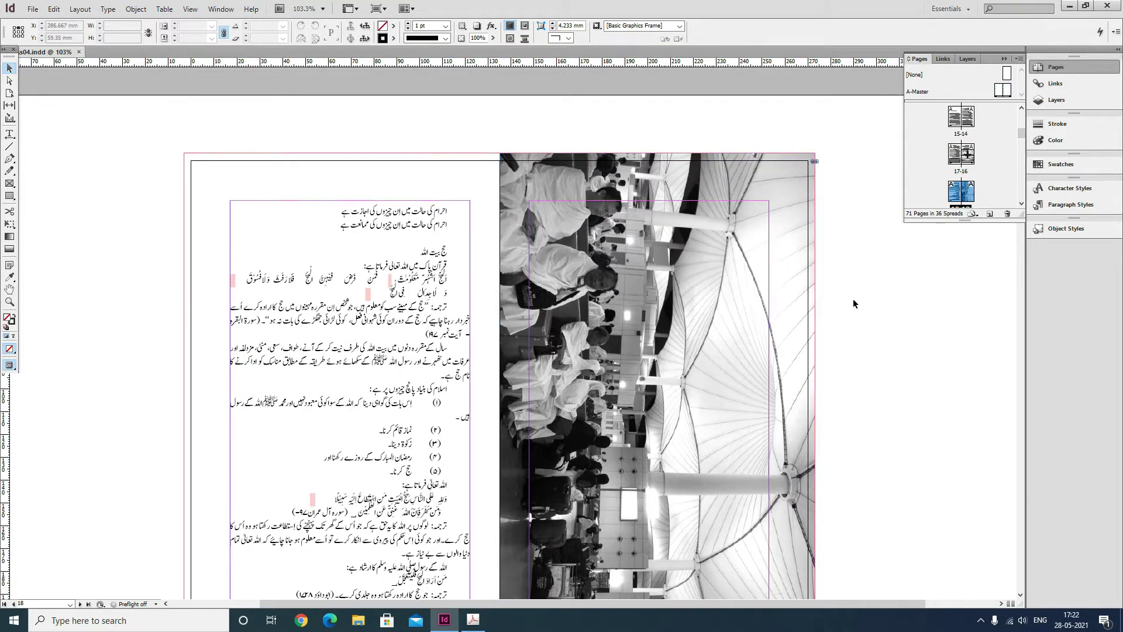
- Generate a static caption for the airport image and move it onto the image's light roof area
{"action": "left_click", "coordinate": [738, 184]}
{"action": "left_click", "coordinate": [136, 9]}
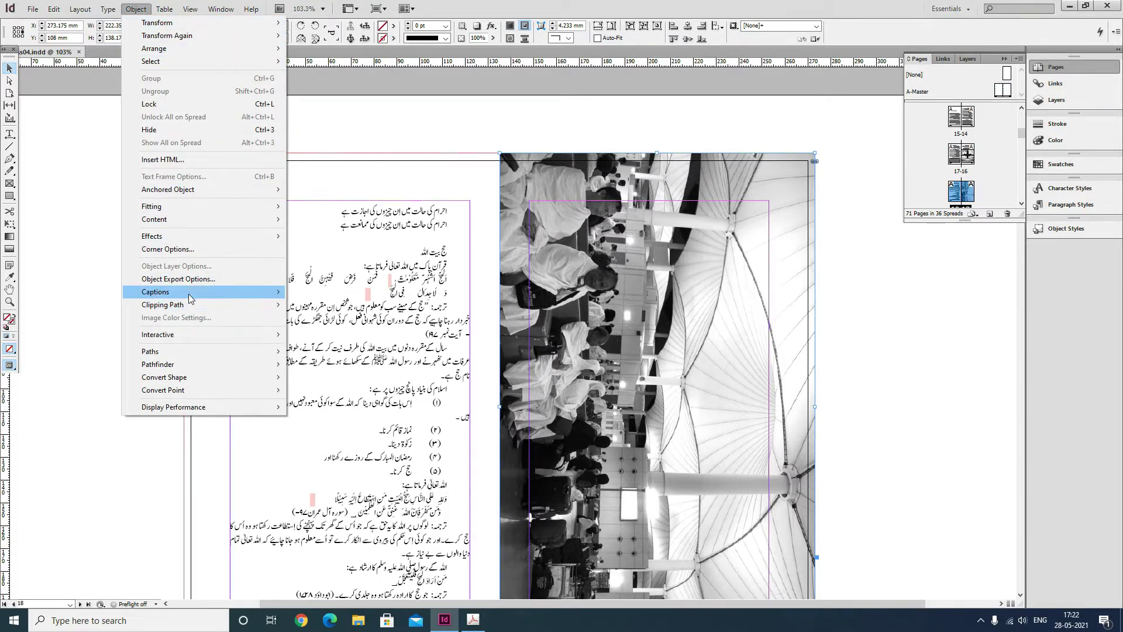
{"action": "mouse_move", "coordinate": [191, 298]}
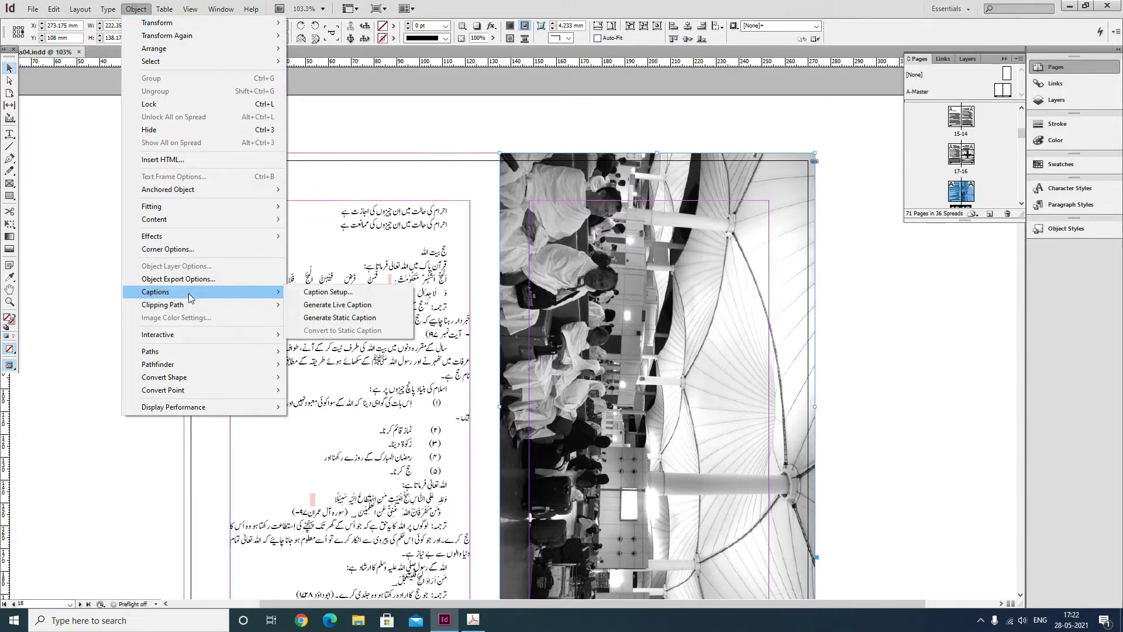
{"action": "left_click", "coordinate": [323, 318]}
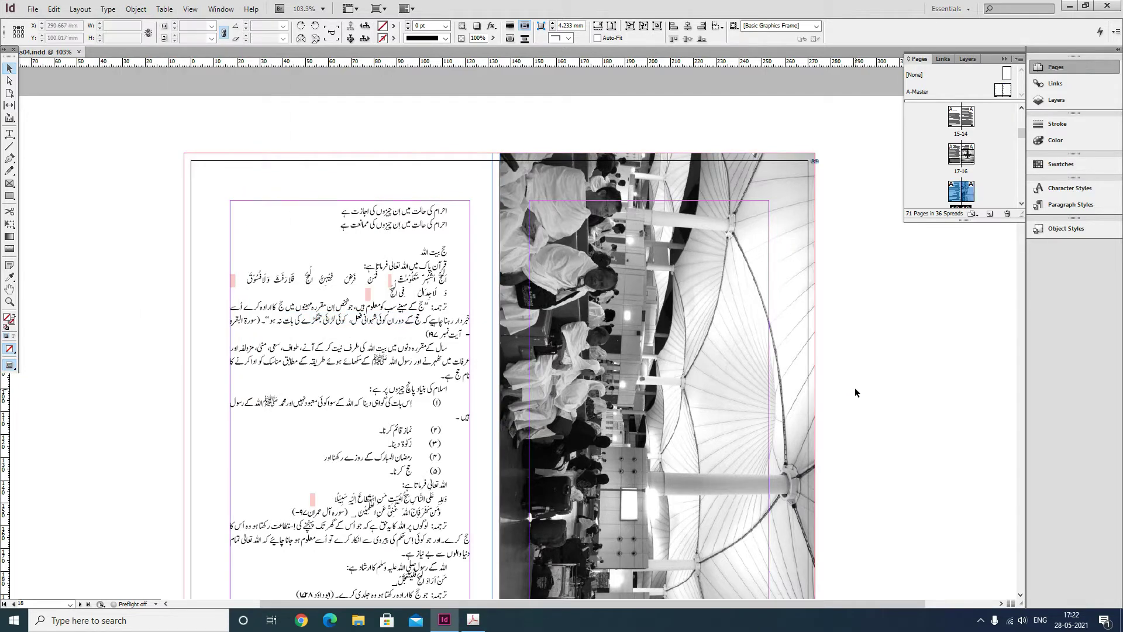
{"action": "scroll", "coordinate": [855, 388], "scroll_direction": "down", "scroll_amount": 3}
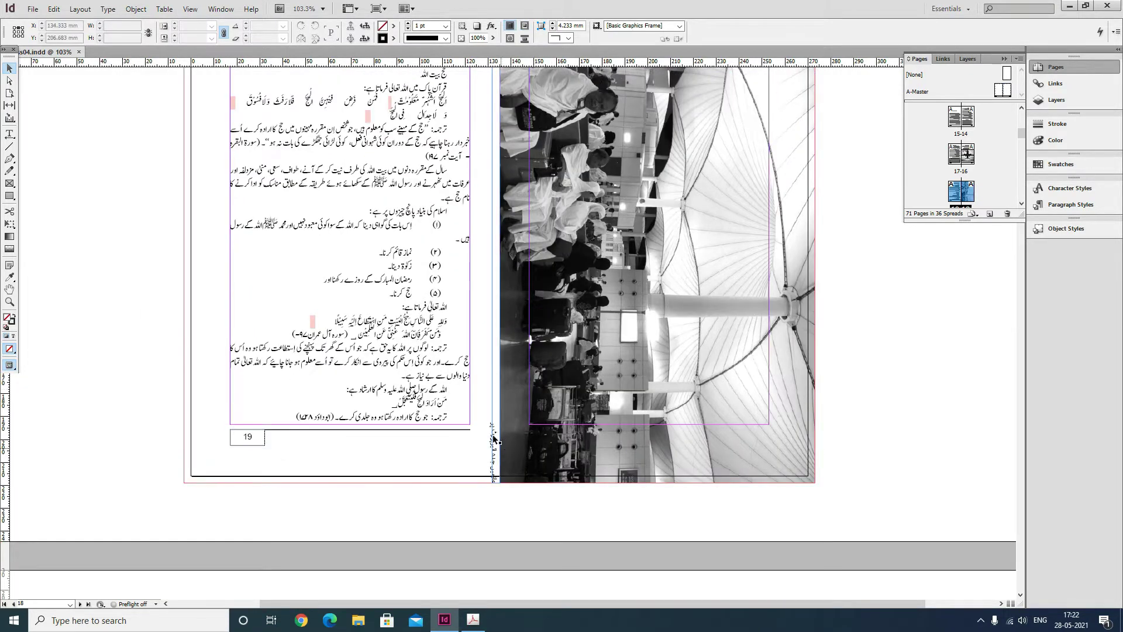
{"action": "left_click_drag", "start_coordinate": [502, 450], "coordinate": [756, 330]}
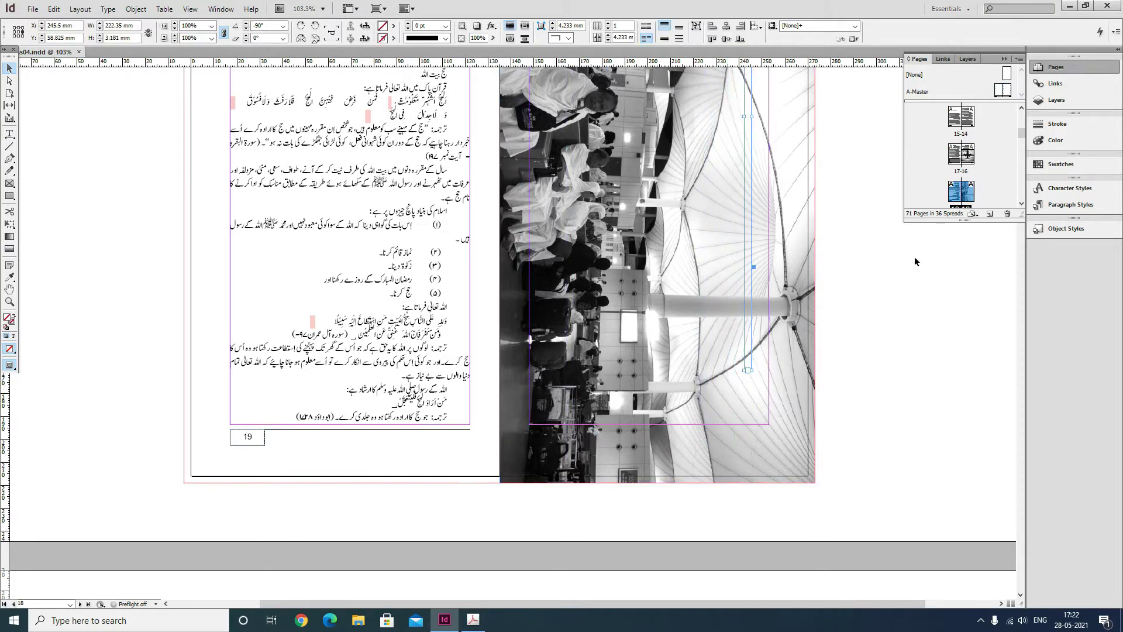
- Apply the CaptionFrame object style to the caption and increase its frame height to about 20.5 mm
{"action": "left_click", "coordinate": [1053, 228]}
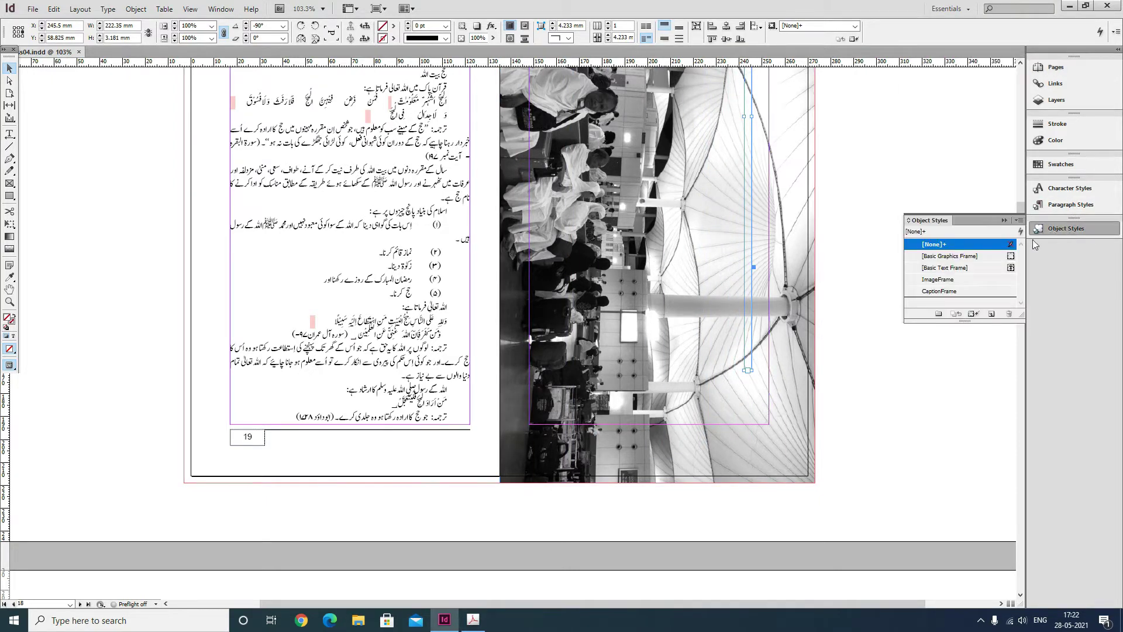
{"action": "left_click", "coordinate": [943, 291]}
{"action": "scroll", "coordinate": [784, 275], "scroll_direction": "up", "scroll_amount": 3}
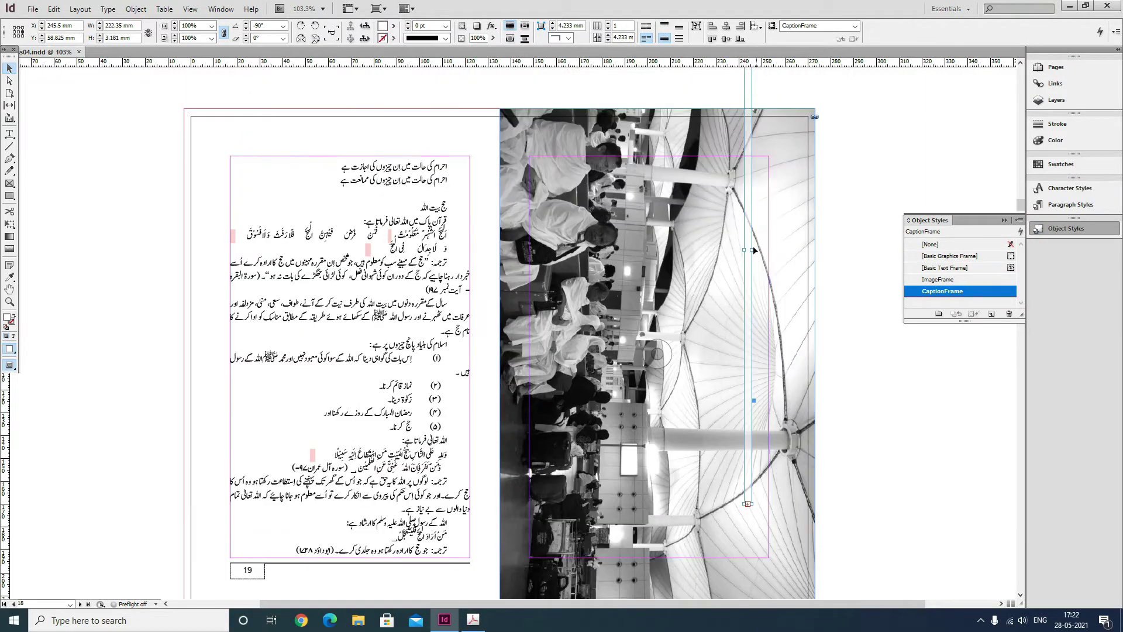
{"action": "left_click_drag", "start_coordinate": [744, 251], "coordinate": [705, 251]}
- Shrink the caption frame to about 32 × 9.33 mm near the upper outer corner of the airport image
{"action": "scroll", "coordinate": [740, 234], "scroll_direction": "up", "scroll_amount": 2}
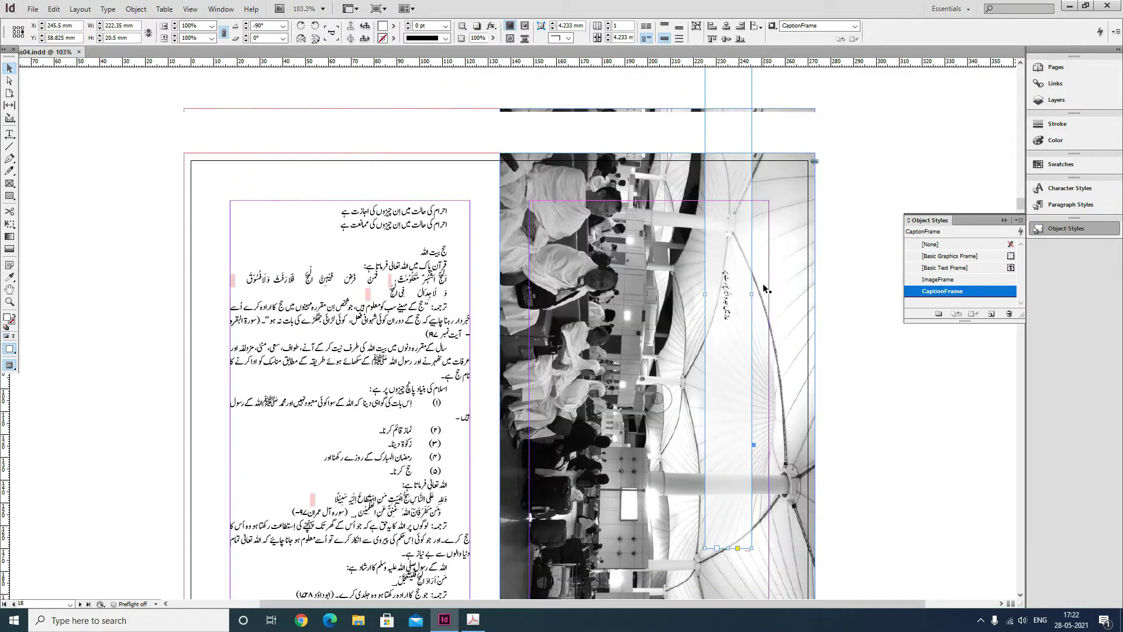
{"action": "left_click_drag", "start_coordinate": [701, 88], "coordinate": [724, 512]}
{"action": "left_click_drag", "start_coordinate": [746, 563], "coordinate": [769, 283]}
{"action": "left_click_drag", "start_coordinate": [789, 229], "coordinate": [781, 235]}
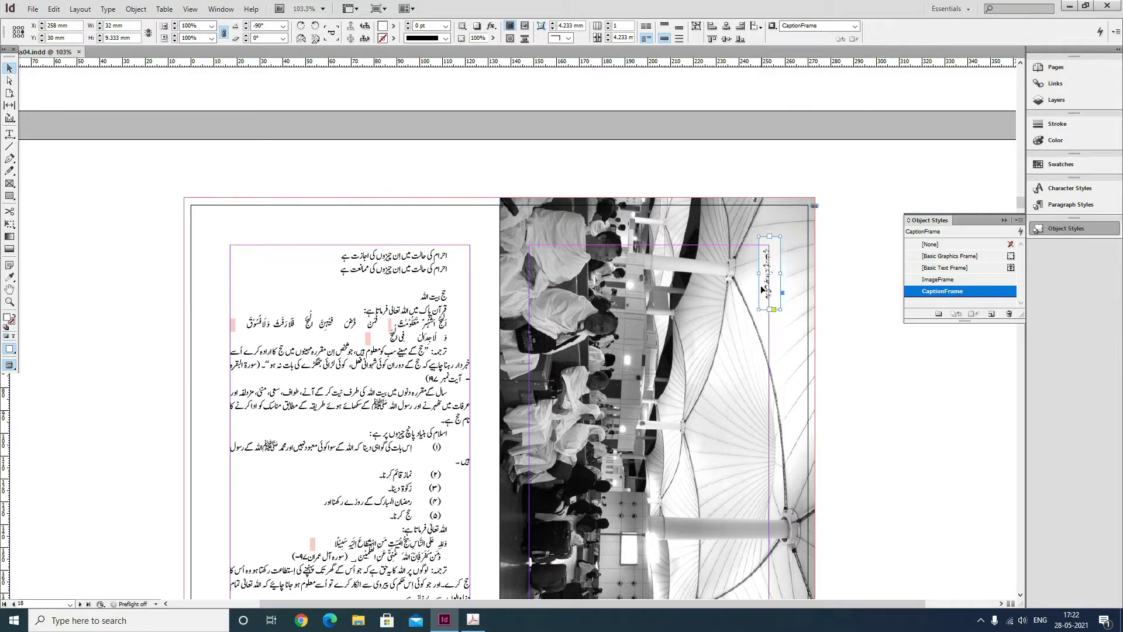
- Try placing the caption frame on the dark floor beside the spine, at about X 147 mm, Y 158.5 mm
{"action": "left_click_drag", "start_coordinate": [766, 289], "coordinate": [527, 549]}
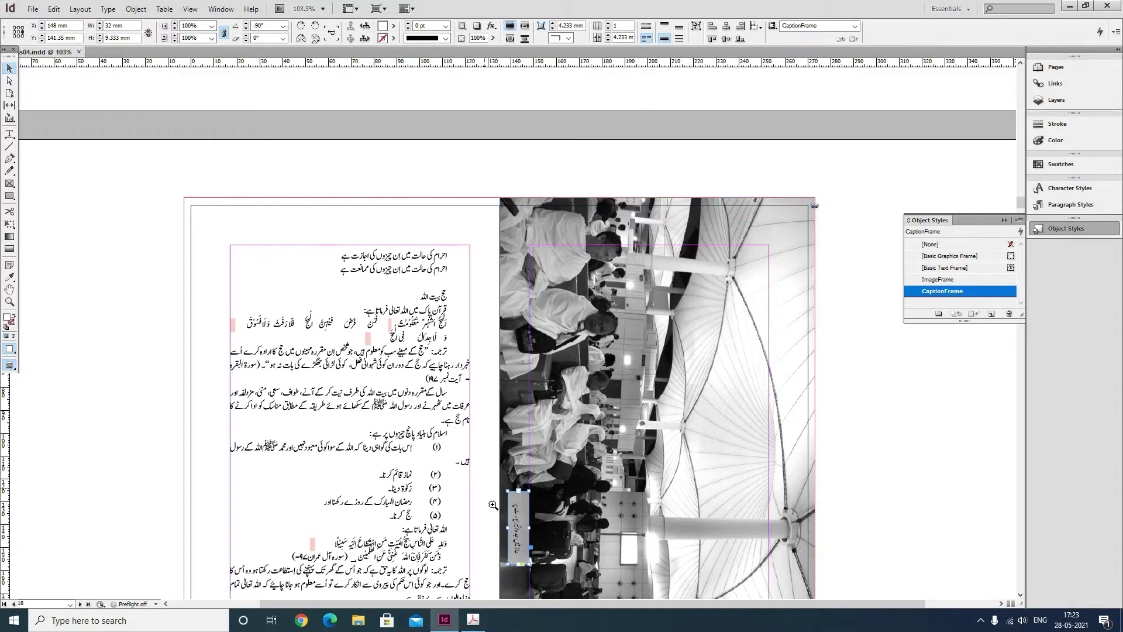
{"action": "left_click_drag", "start_coordinate": [485, 489], "coordinate": [566, 534]}
{"action": "scroll", "coordinate": [481, 326], "scroll_direction": "down", "scroll_amount": 5}
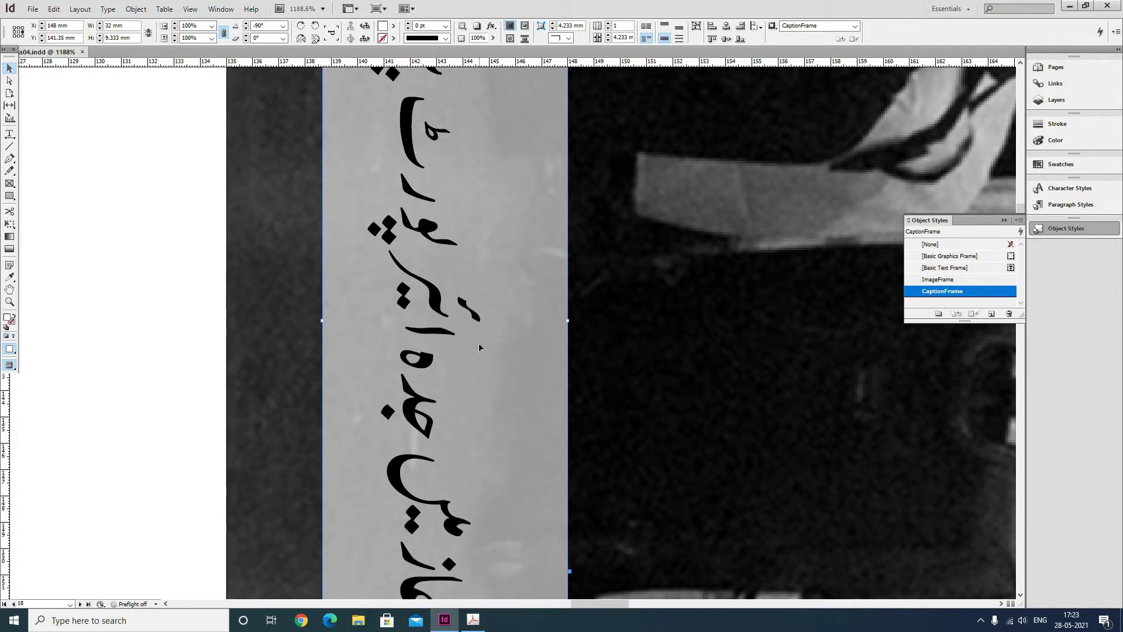
{"action": "left_click_drag", "start_coordinate": [477, 319], "coordinate": [432, 358]}
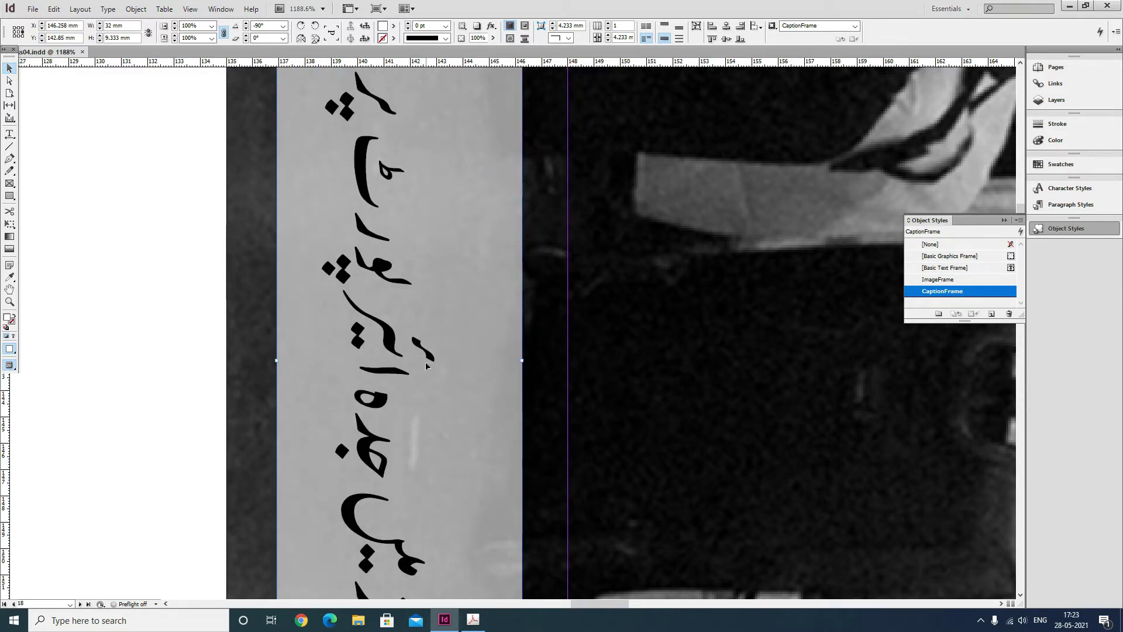
{"action": "left_click_drag", "start_coordinate": [425, 367], "coordinate": [431, 371]}
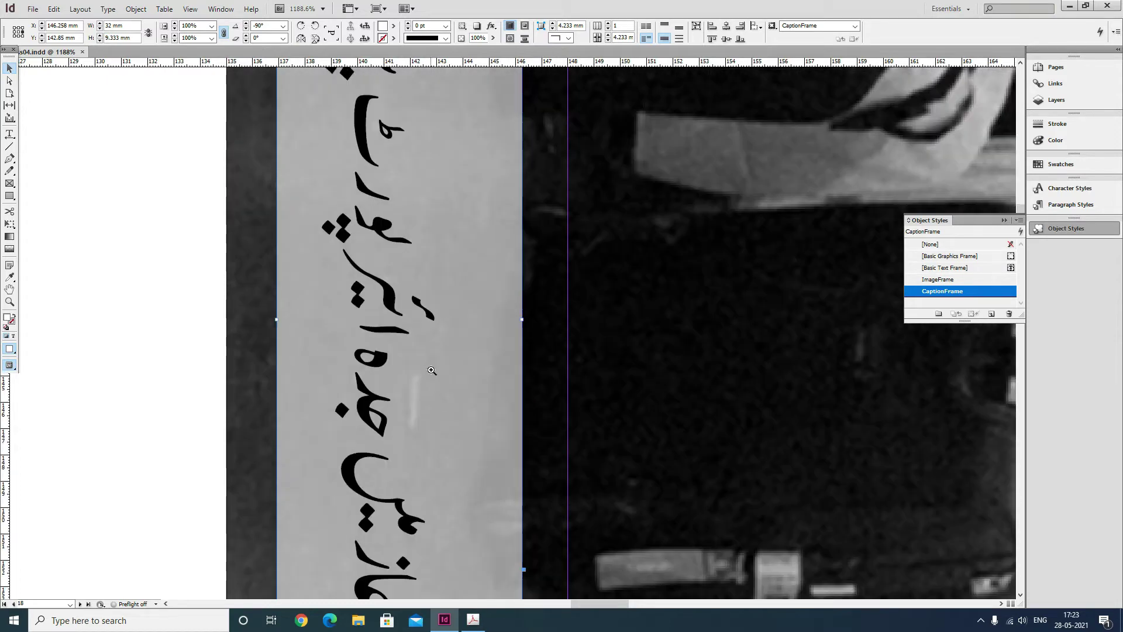
{"action": "left_click", "coordinate": [419, 338], "text": "alt"}
{"action": "left_click", "coordinate": [420, 337], "text": "alt"}
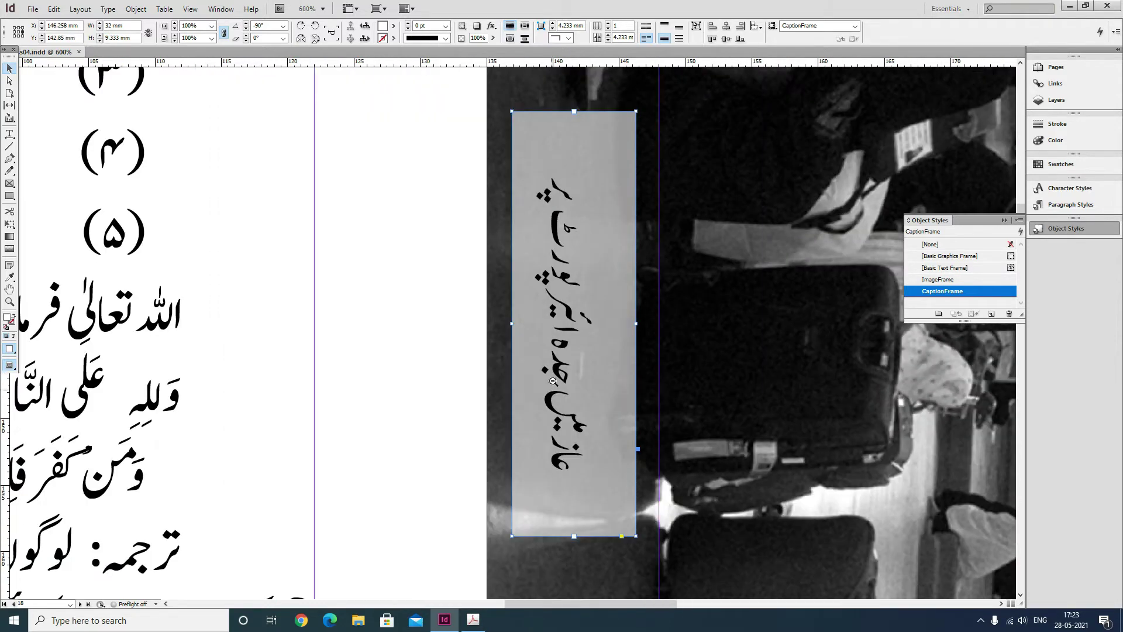
{"action": "left_click", "coordinate": [553, 381], "text": "alt"}
{"action": "left_click_drag", "start_coordinate": [548, 305], "coordinate": [556, 443]}
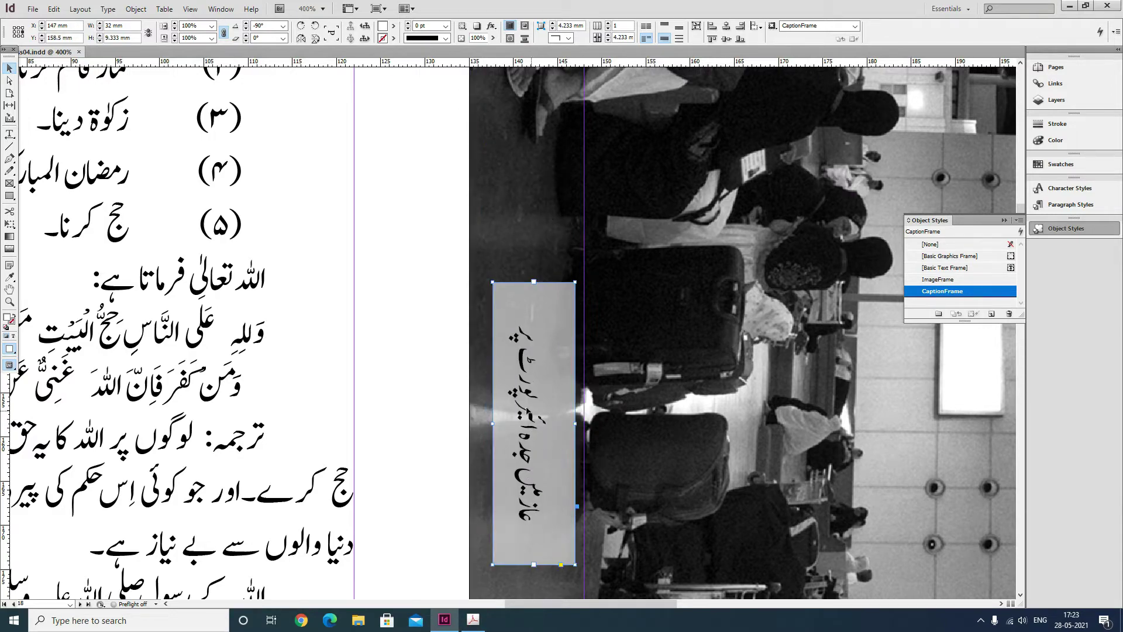
{"action": "left_click", "coordinate": [468, 391], "text": "alt"}
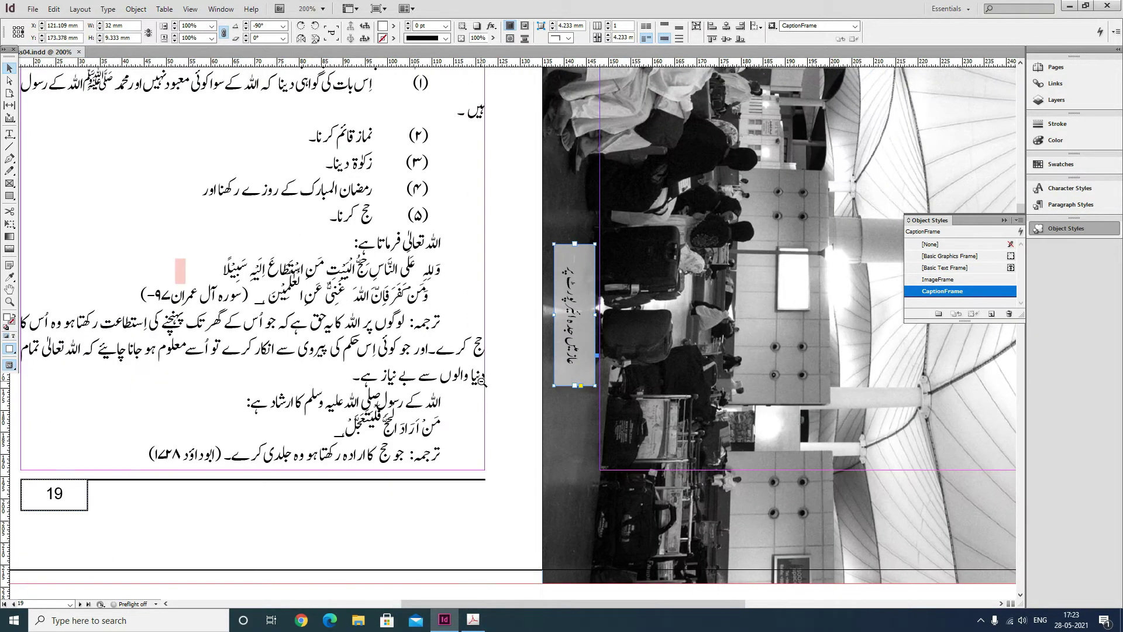
{"action": "left_click", "coordinate": [518, 359], "text": "alt"}
- Move the caption frame to the image's upper outer area, at about X 261 mm, Y 30.75 mm, and deselect it
{"action": "left_click_drag", "start_coordinate": [690, 268], "coordinate": [446, 419]}
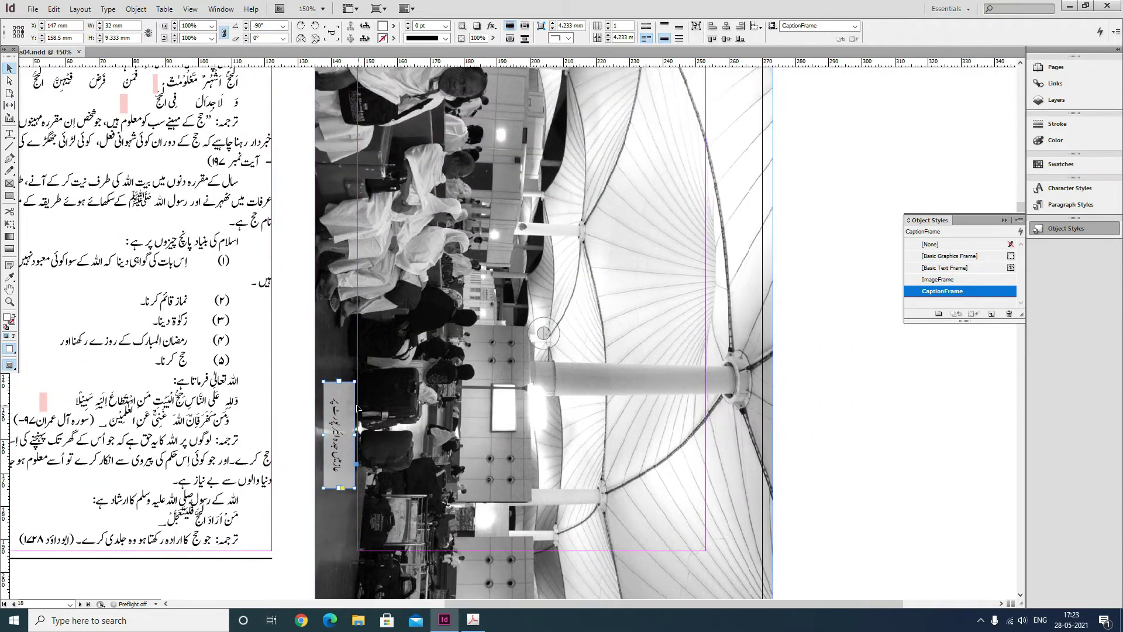
{"action": "left_click_drag", "start_coordinate": [346, 408], "coordinate": [582, 218]}
{"action": "left_click_drag", "start_coordinate": [656, 181], "coordinate": [550, 417]}
{"action": "left_click_drag", "start_coordinate": [479, 468], "coordinate": [616, 233]}
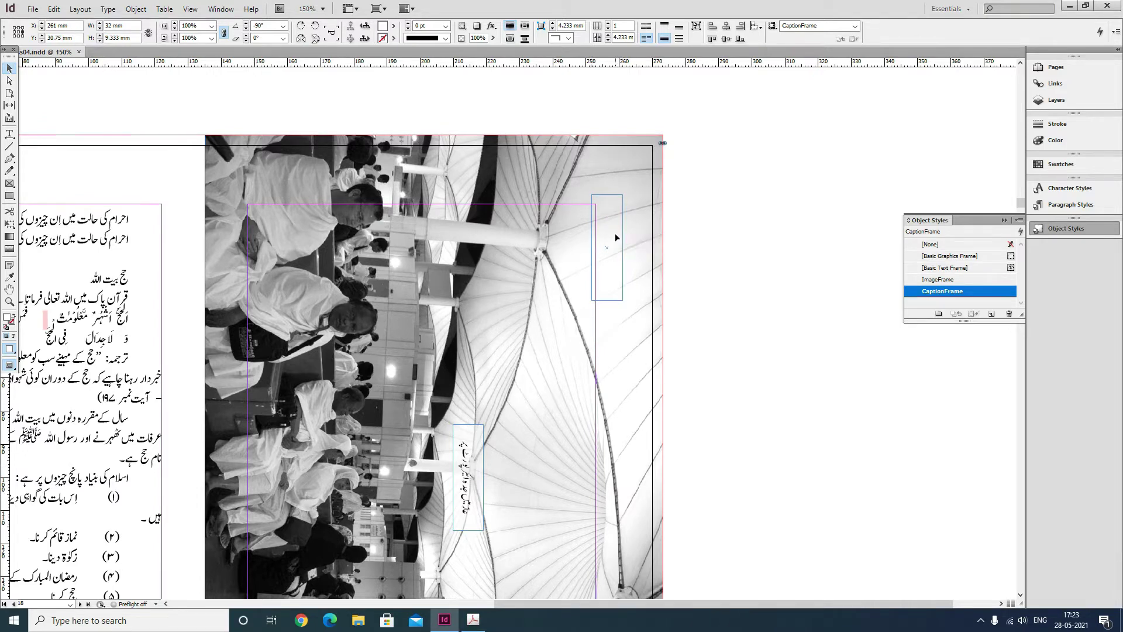
{"action": "left_click", "coordinate": [737, 299]}
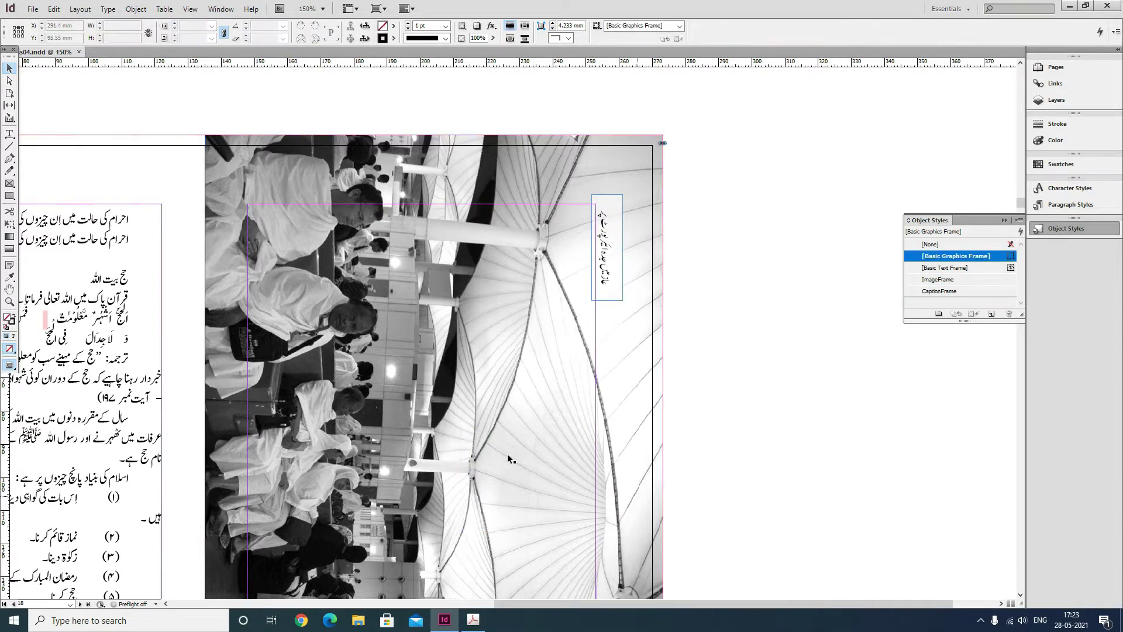
{"action": "scroll", "coordinate": [391, 350], "scroll_direction": "left", "scroll_amount": 10}
{"action": "scroll", "coordinate": [391, 350], "scroll_direction": "down", "scroll_amount": 2}
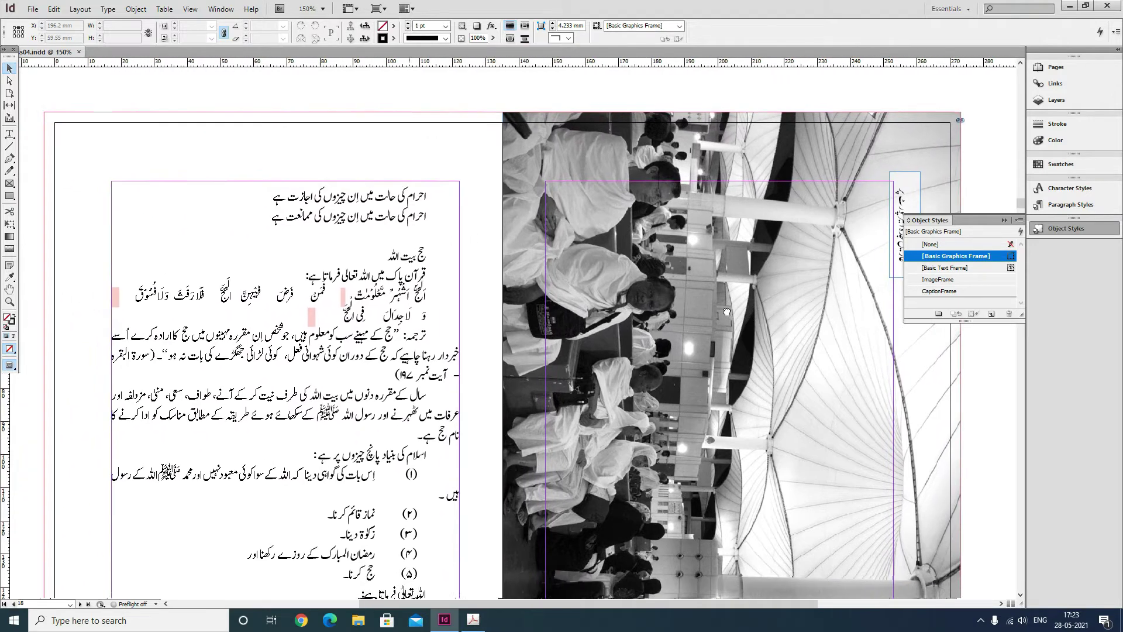
- Apply the mainheading_with_offset paragraph style to the first line of page 19
{"action": "scroll", "coordinate": [437, 220], "scroll_direction": "left", "scroll_amount": 2}
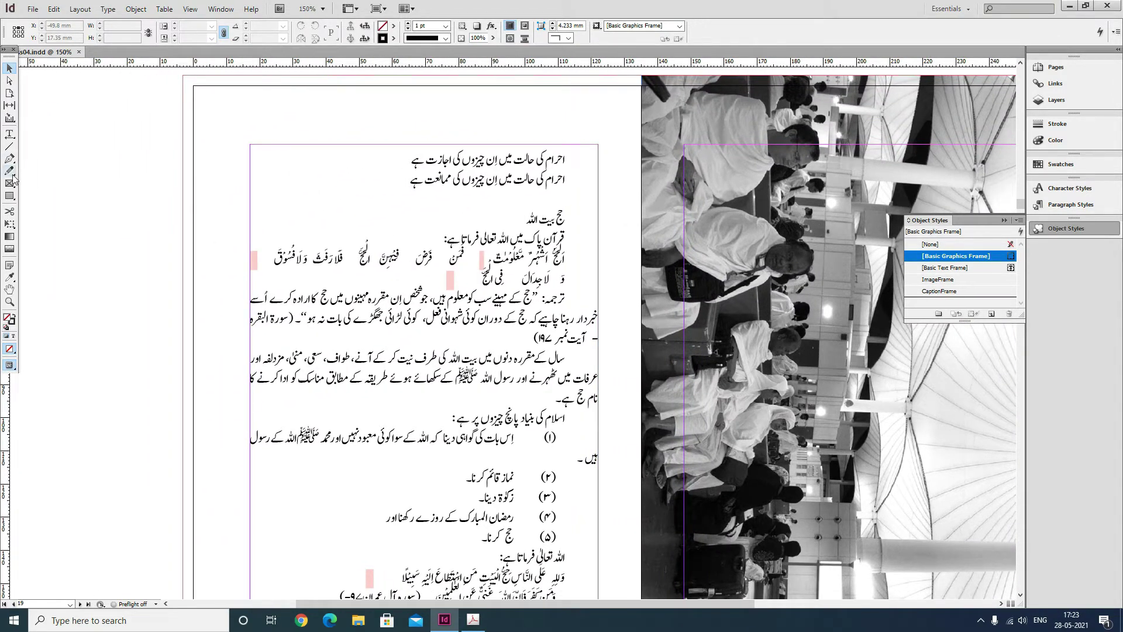
{"action": "left_click", "coordinate": [9, 134]}
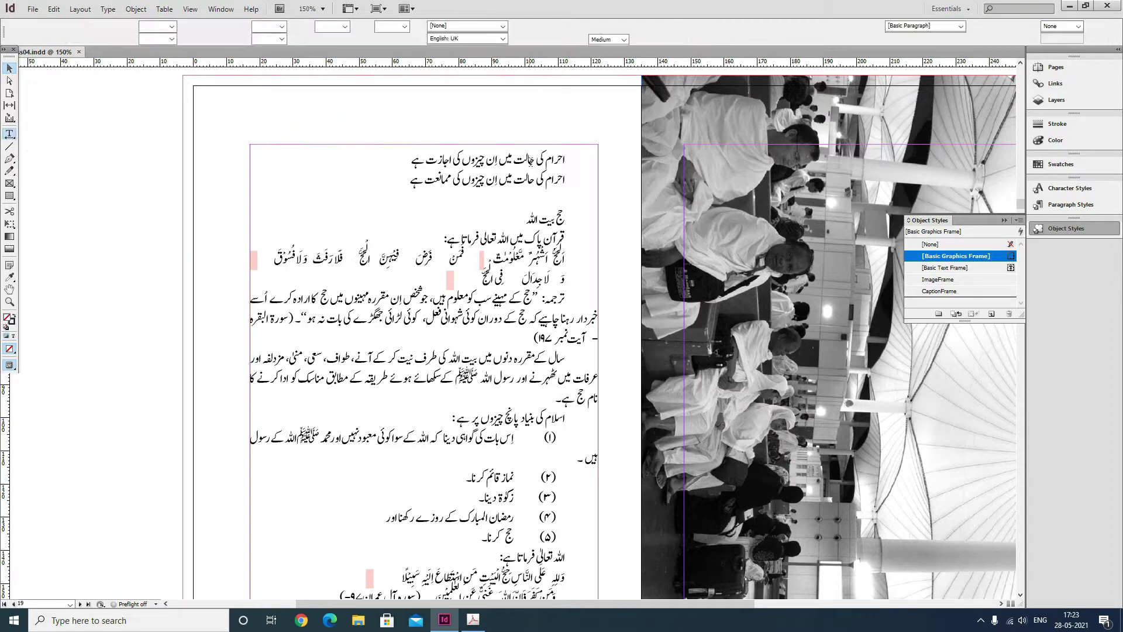
{"action": "left_click", "coordinate": [533, 159]}
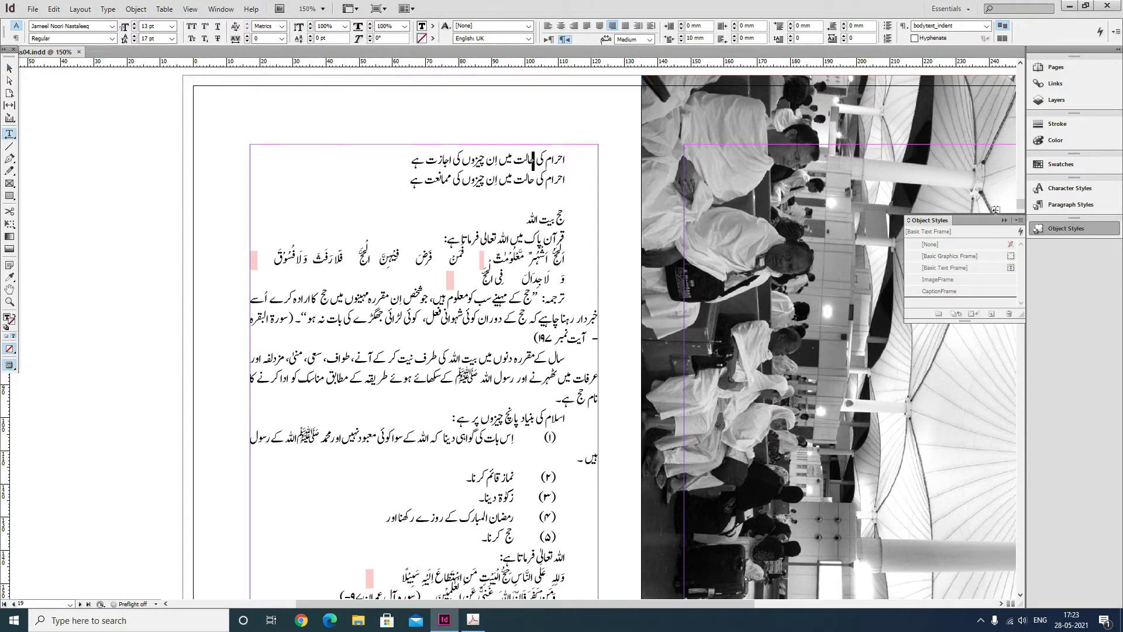
{"action": "left_click", "coordinate": [1071, 204]}
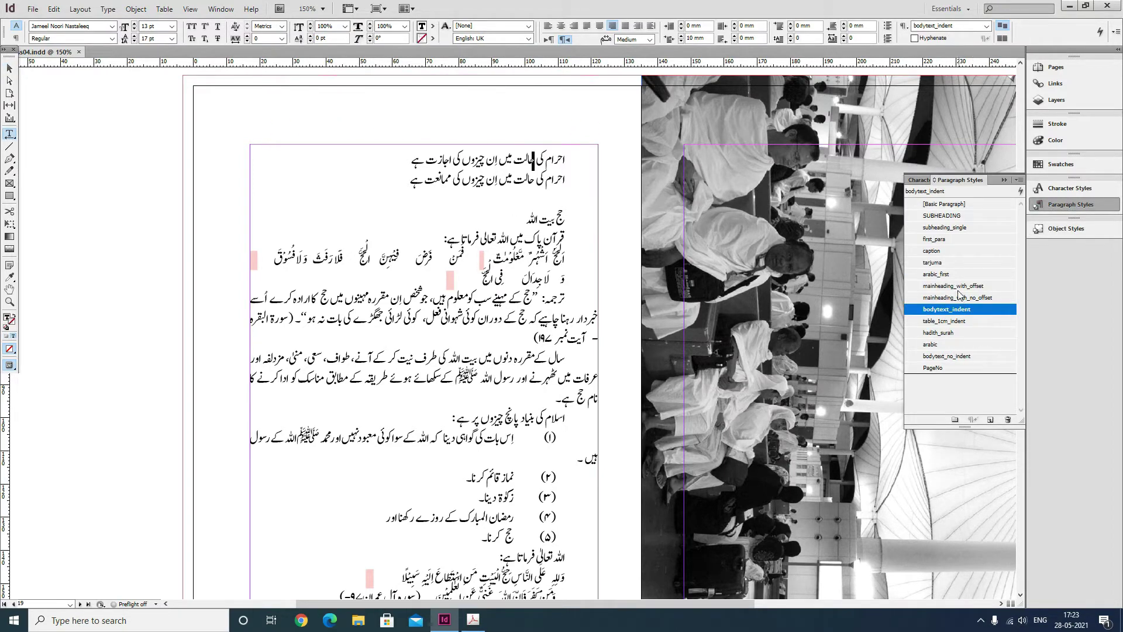
{"action": "left_click", "coordinate": [958, 286]}
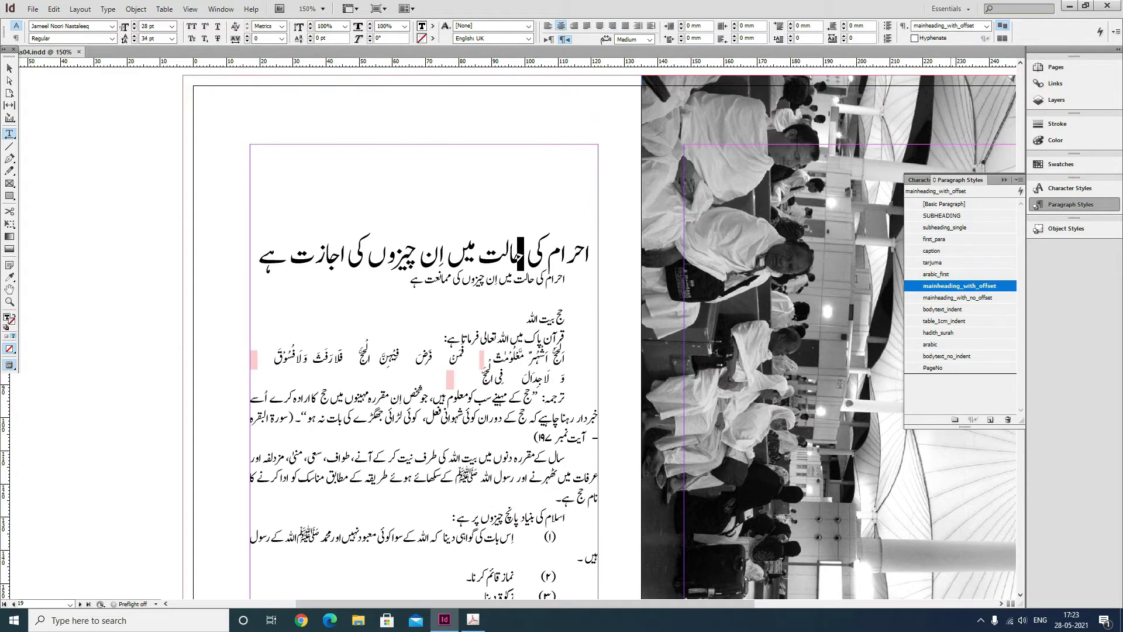
- Insert a break after the page 19 heading so the text following it moves to the next page, and leave text editing
{"action": "left_click", "coordinate": [430, 261]}
{"action": "left_click", "coordinate": [292, 286]}
{"action": "key", "text": "KP_Enter"}
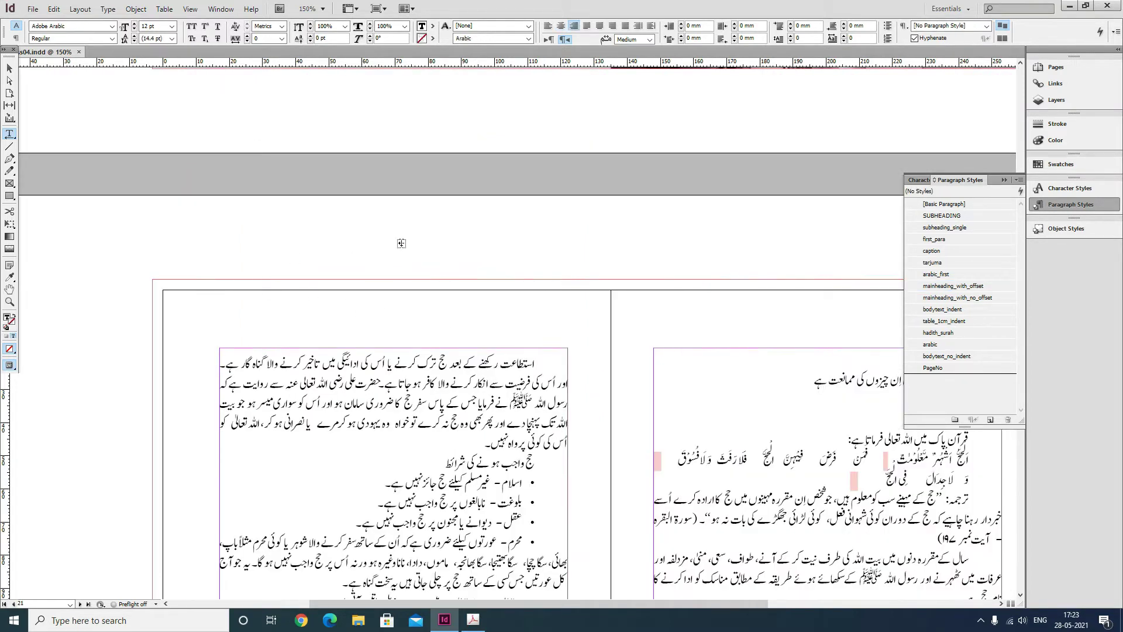
{"action": "scroll", "coordinate": [521, 293], "scroll_direction": "up", "scroll_amount": 10}
{"action": "scroll", "coordinate": [521, 293], "scroll_direction": "down", "scroll_amount": 4}
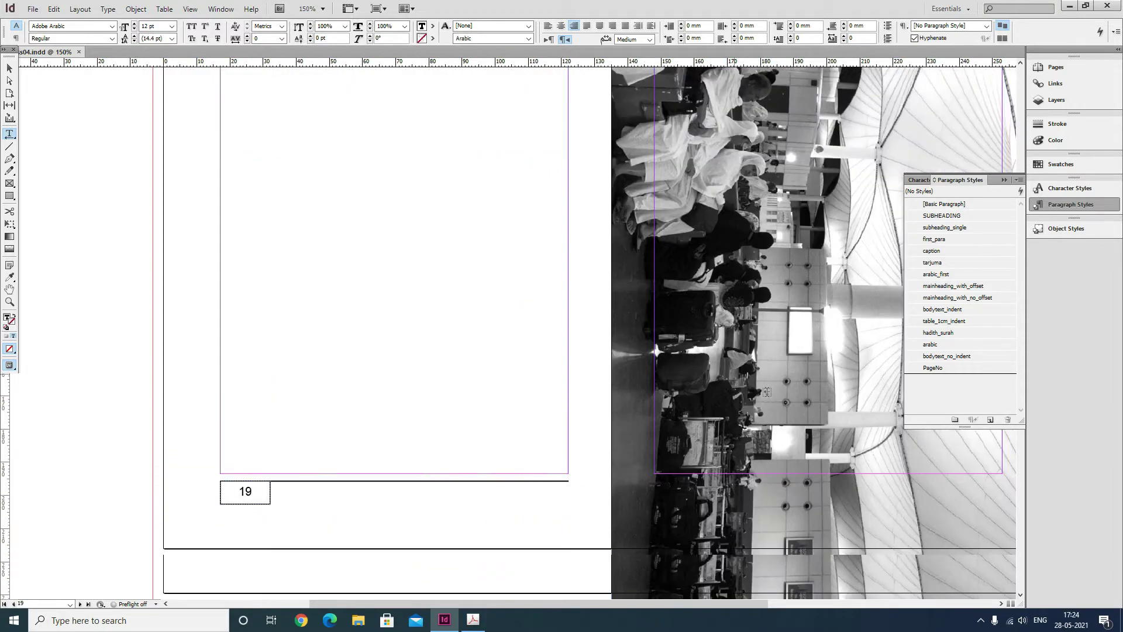
{"action": "scroll", "coordinate": [766, 392], "scroll_direction": "down", "scroll_amount": 5}
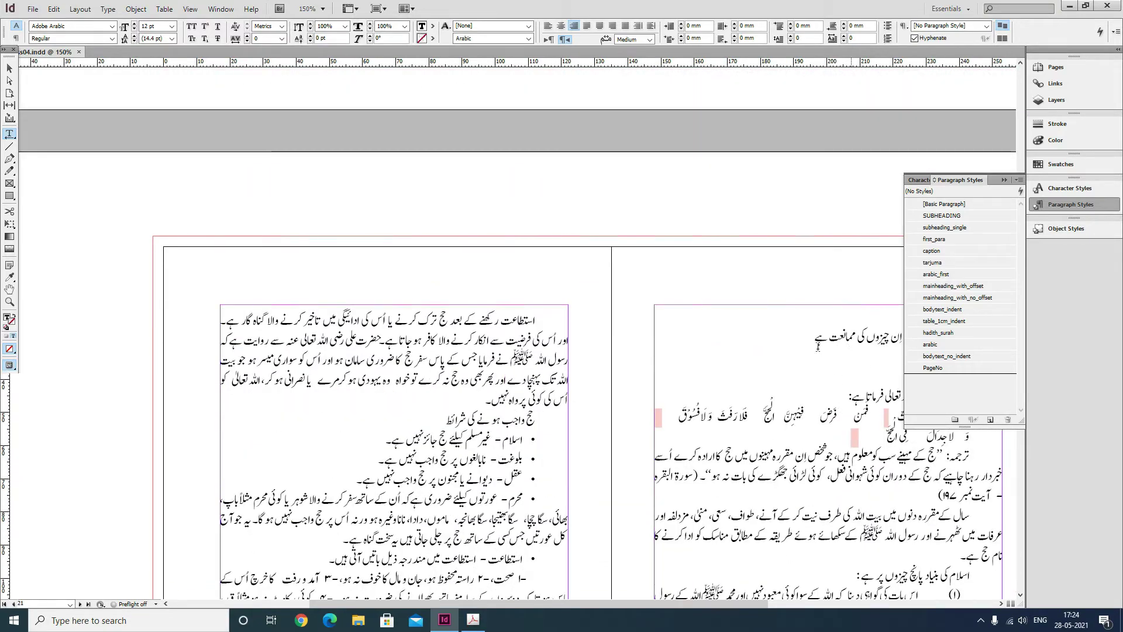
{"action": "left_click", "coordinate": [81, 91]}
{"action": "left_click", "coordinate": [9, 69]}
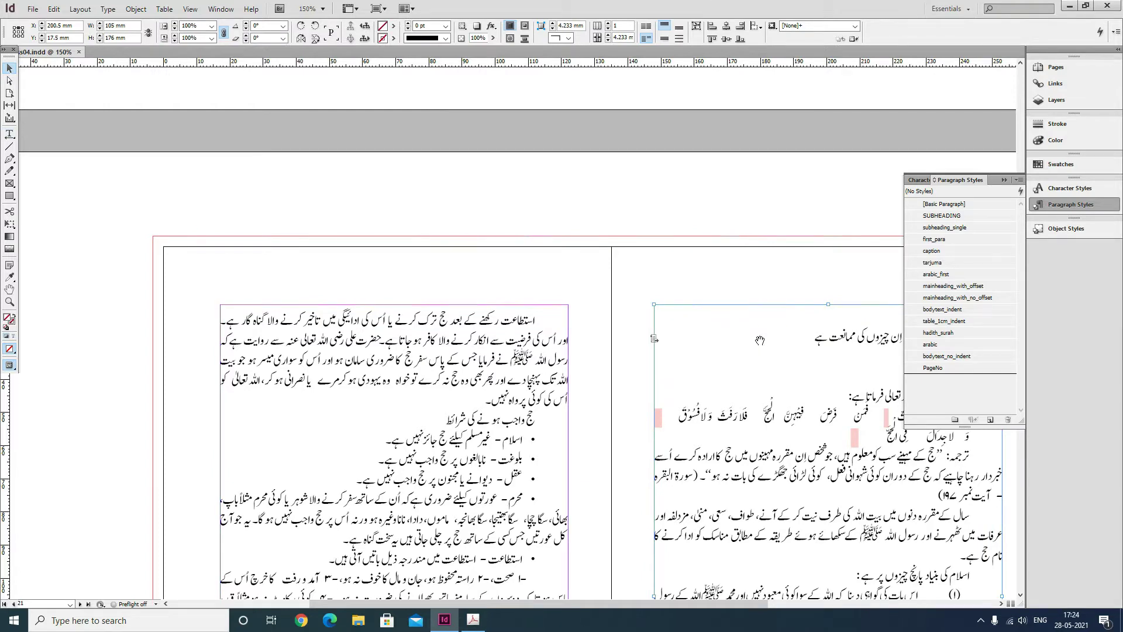
- Try a two-column, three-row grid of empty rectangle frames, 105 × 129 mm overall, below the page 19 heading, and delete it
{"action": "left_click_drag", "start_coordinate": [691, 282], "coordinate": [699, 380]}
{"action": "scroll", "coordinate": [699, 381], "scroll_direction": "up", "scroll_amount": 20}
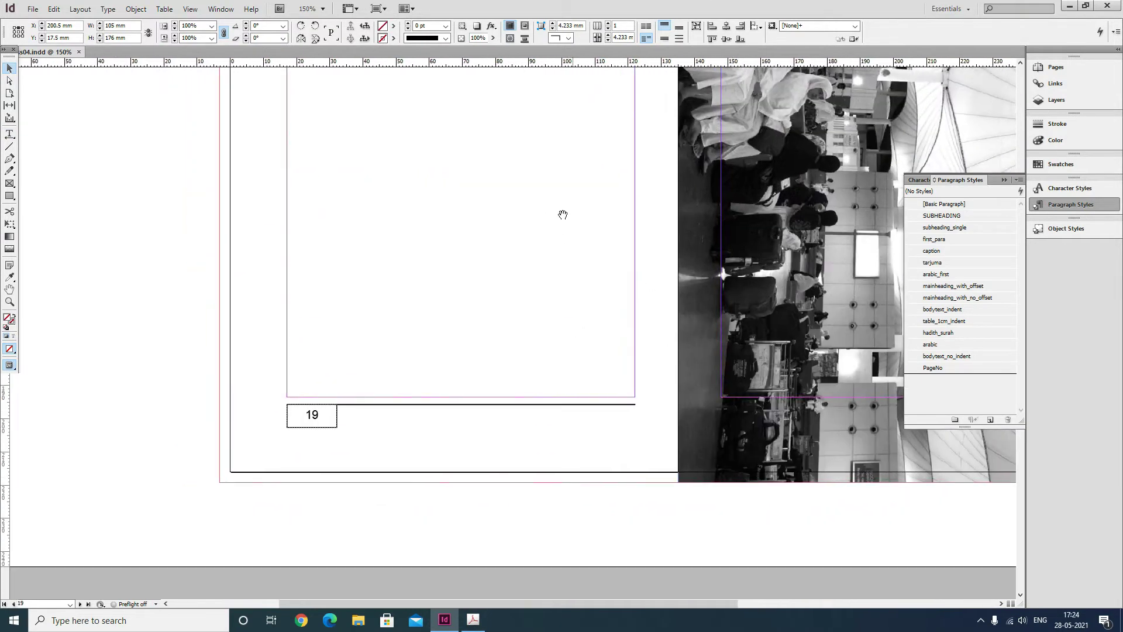
{"action": "left_click_drag", "start_coordinate": [494, 276], "coordinate": [489, 275]}
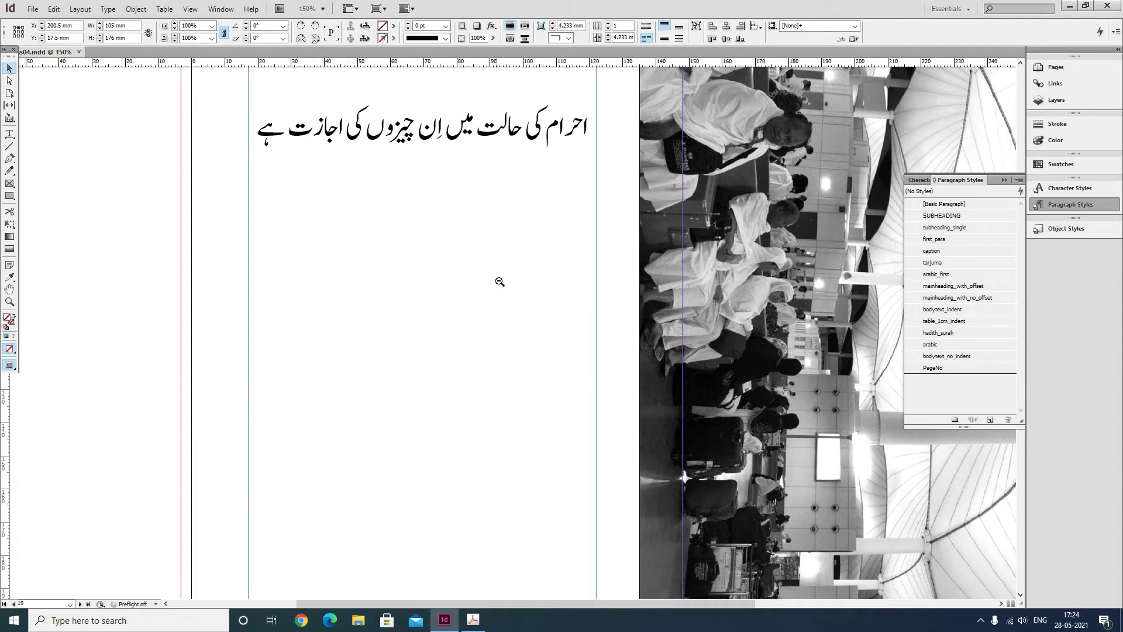
{"action": "left_click", "coordinate": [500, 282], "text": "ctrl+alt"}
{"action": "left_click_drag", "start_coordinate": [520, 351], "coordinate": [517, 282]}
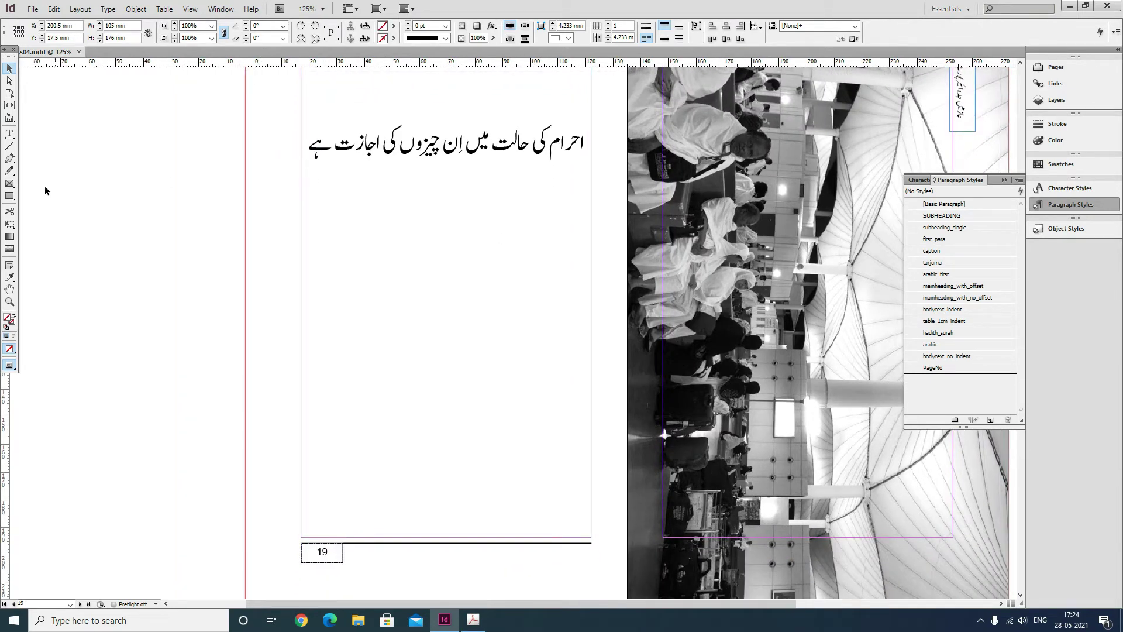
{"action": "left_click", "coordinate": [10, 184]}
{"action": "left_click_drag", "start_coordinate": [302, 178], "coordinate": [597, 534]}
{"action": "key", "text": "Up"}
{"action": "key", "text": "Right"}
{"action": "key", "text": "Down"}
{"action": "key", "text": "Up"}
{"action": "key", "text": "Up"}
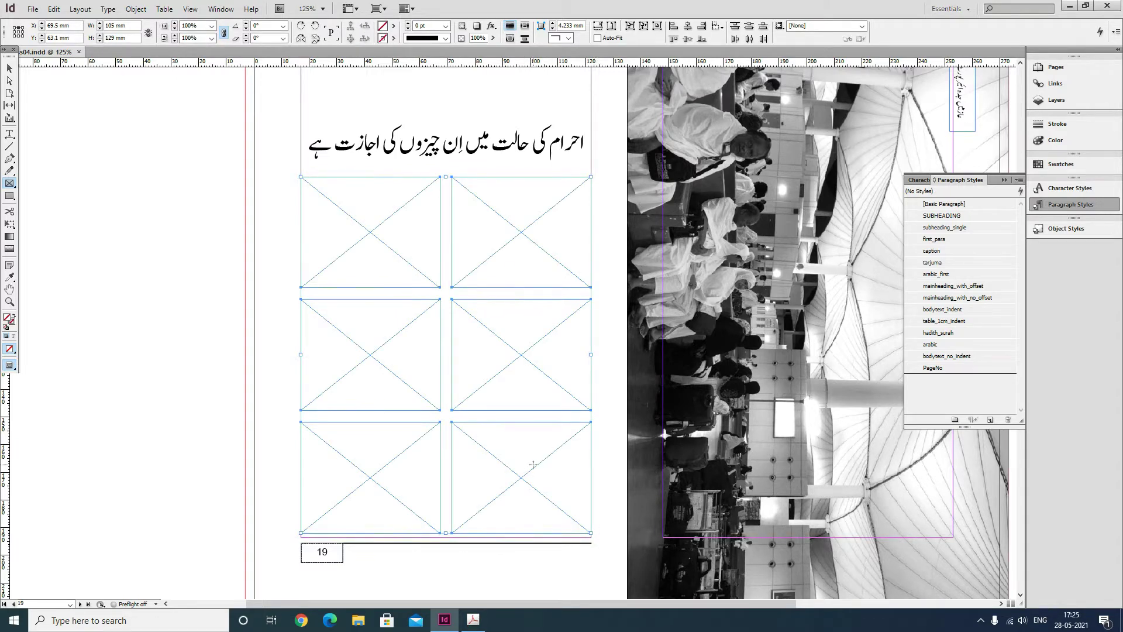
{"action": "key", "text": "Delete"}
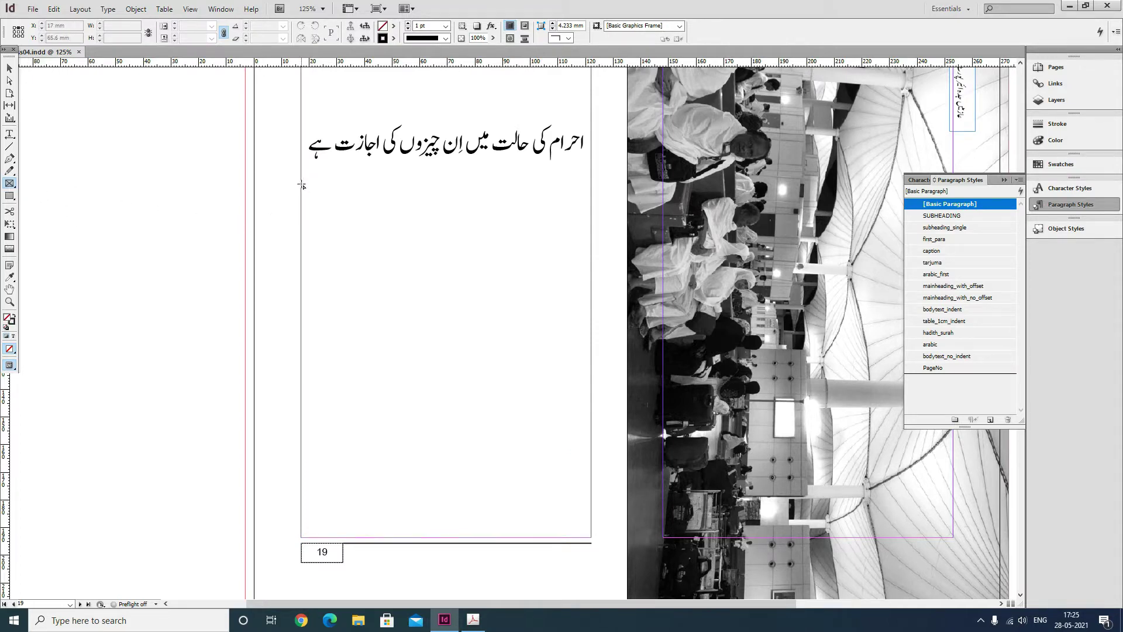
- Draw a two-column, three-row grid of rectangle frames below the page 19 heading, 105 × 127.9 mm overall and reaching the lower margin
{"action": "left_click_drag", "start_coordinate": [301, 185], "coordinate": [594, 535]}
{"action": "key", "text": "Up"}
{"action": "key", "text": "Up"}
{"action": "key", "text": "Right"}
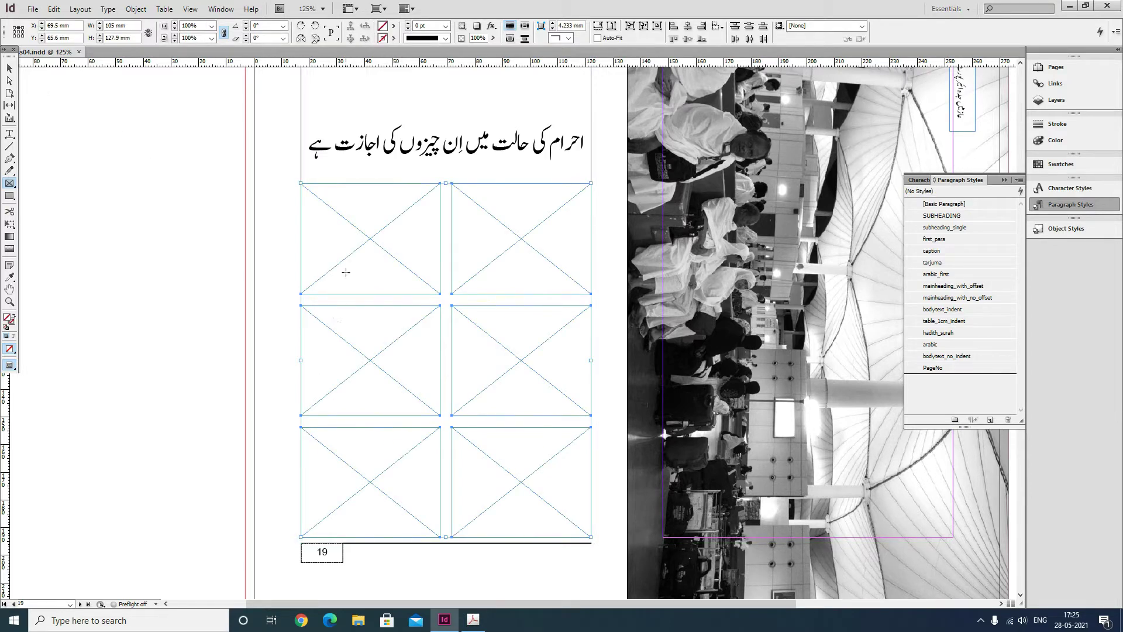
- Start placing images from the images folder and move the Place dialog clear of the six frames
{"action": "left_click", "coordinate": [32, 8]}
{"action": "left_click", "coordinate": [81, 163]}
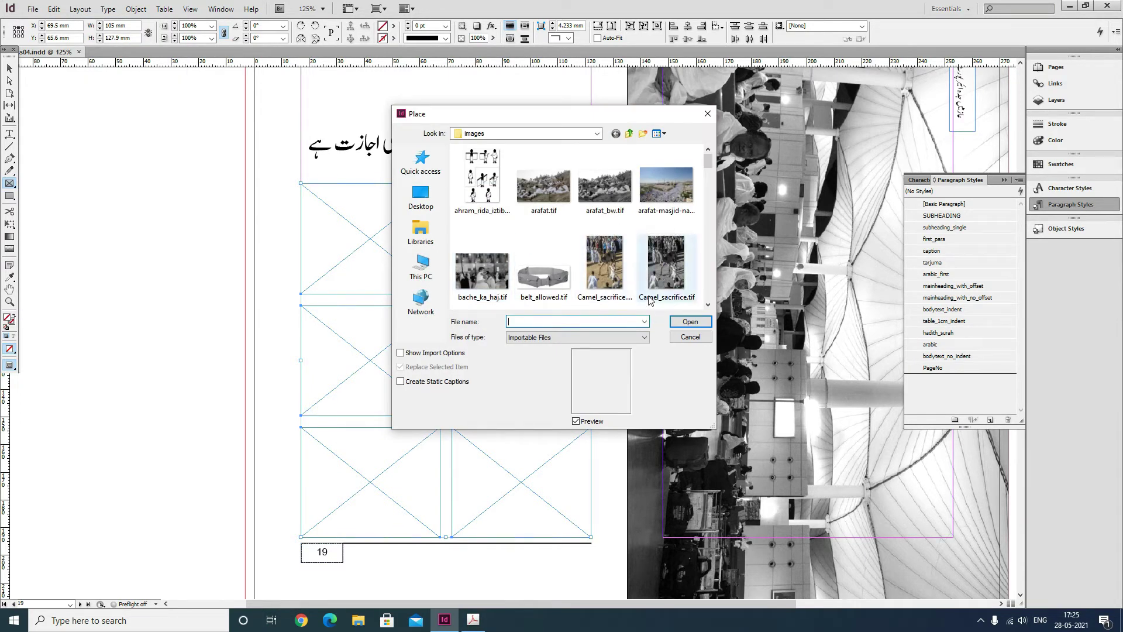
{"action": "left_click_drag", "start_coordinate": [534, 114], "coordinate": [743, 126]}
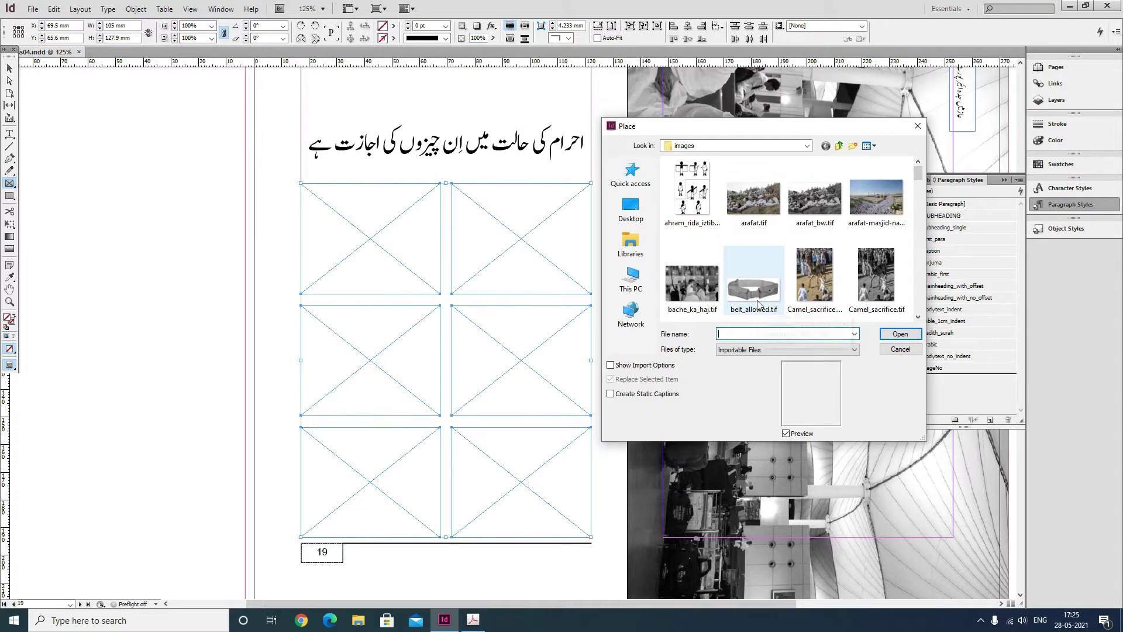
{"action": "left_click", "coordinate": [763, 291]}
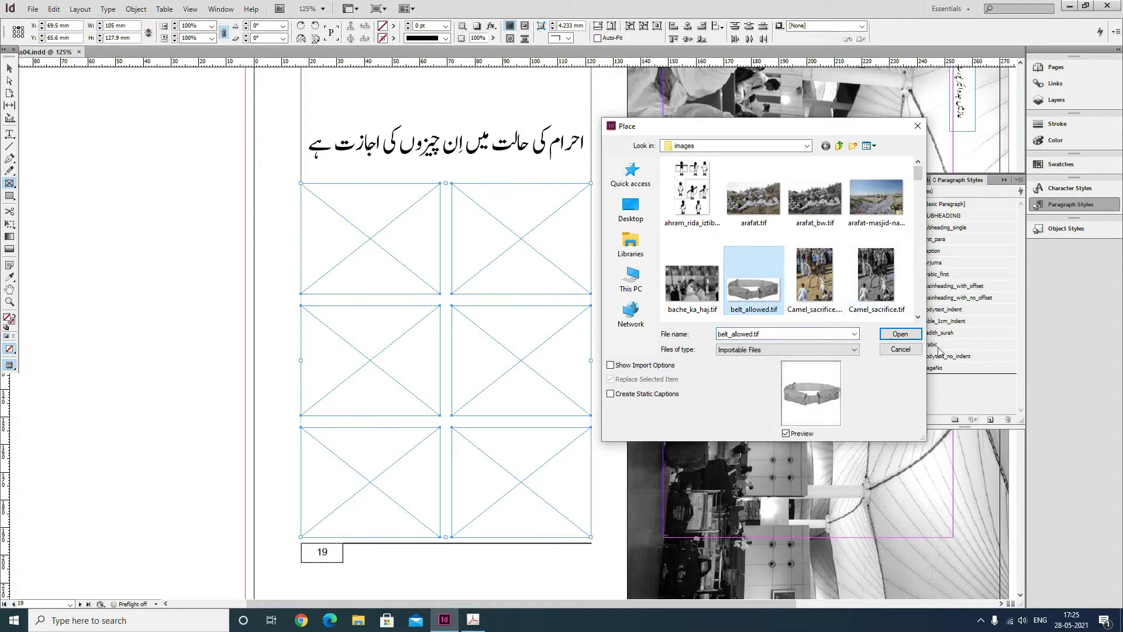
{"action": "left_click", "coordinate": [918, 317]}
{"action": "left_click", "coordinate": [918, 317]}
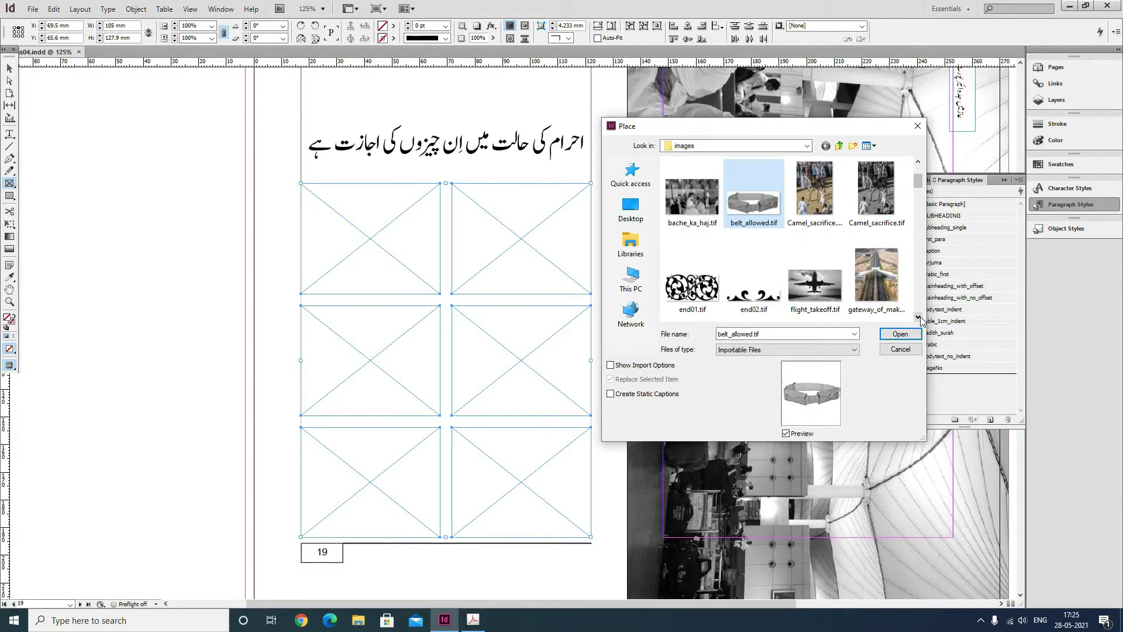
{"action": "left_click", "coordinate": [918, 317]}
{"action": "left_click", "coordinate": [918, 317]}
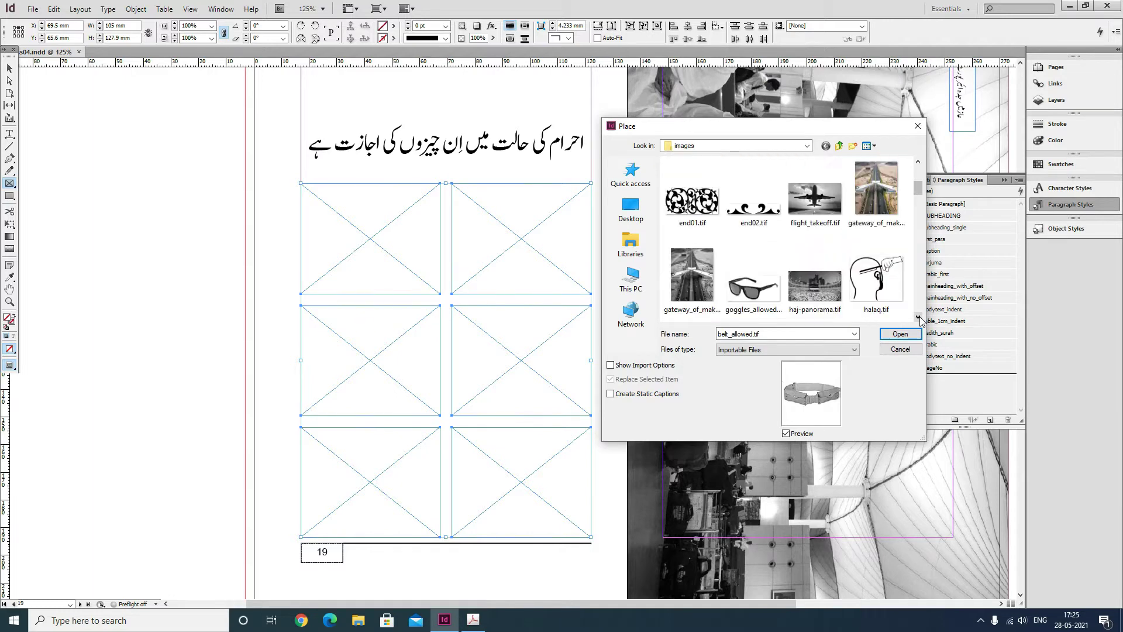
{"action": "left_click", "coordinate": [755, 298], "text": "shift"}
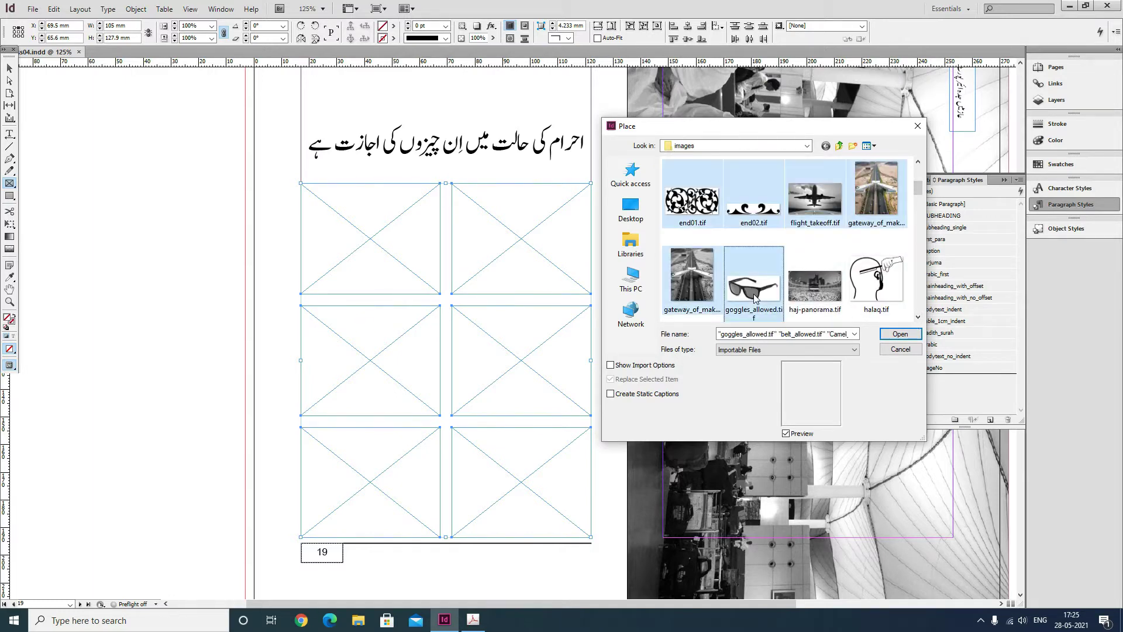
{"action": "left_click", "coordinate": [762, 300]}
{"action": "scroll", "coordinate": [816, 257], "scroll_direction": "up", "scroll_amount": 3}
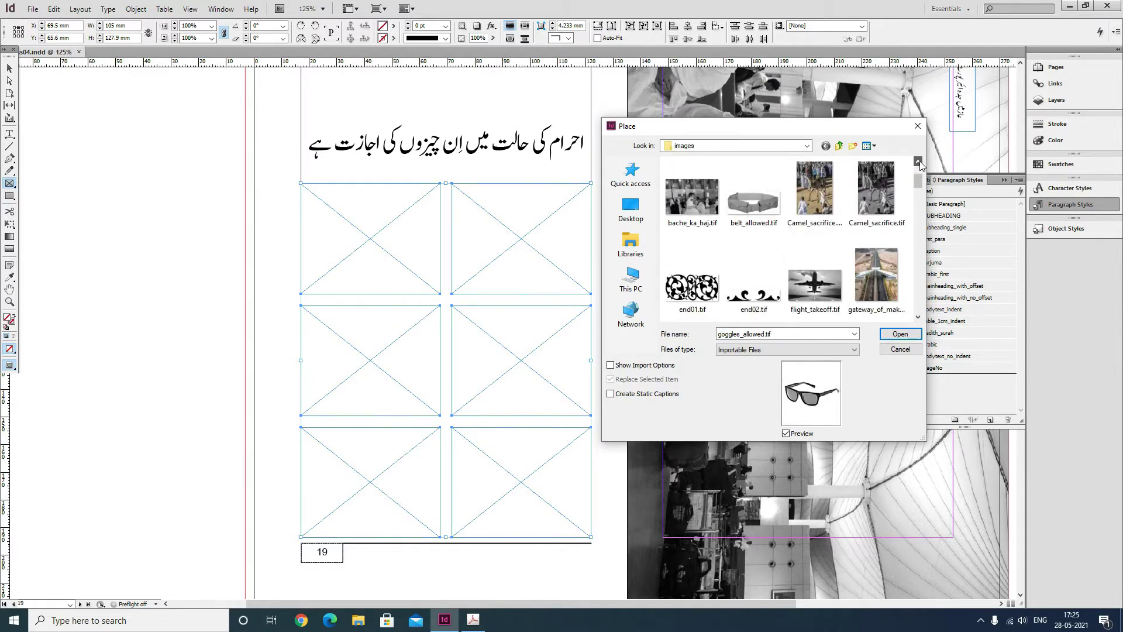
- Select belt_allowed.tif and goggles_allowed.tif together as the files to place
{"action": "left_click", "coordinate": [755, 241]}
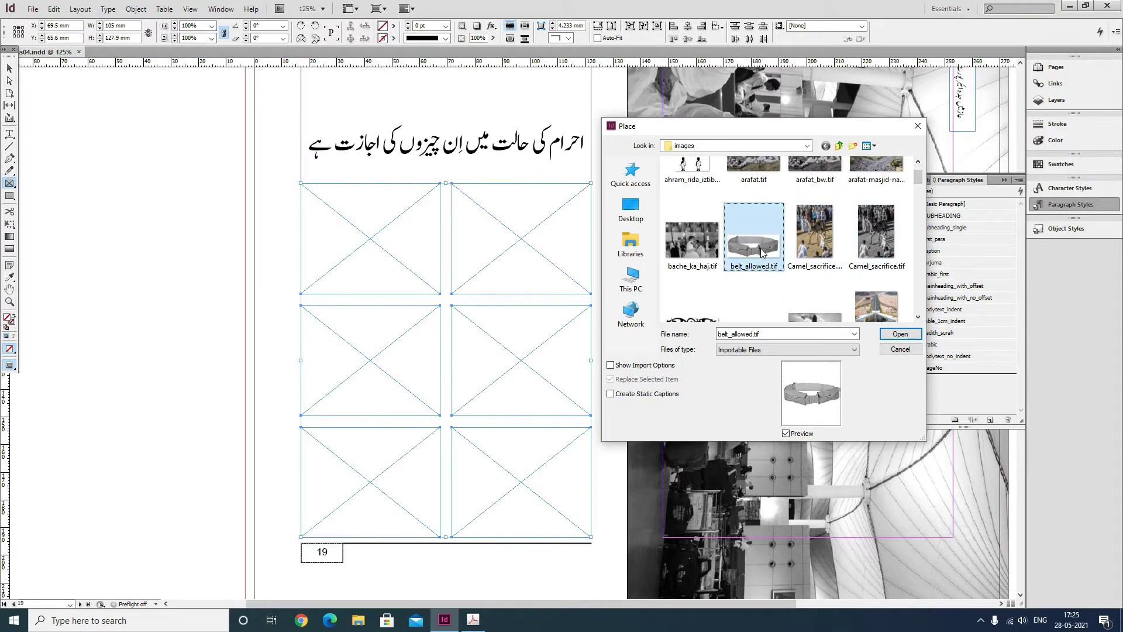
{"action": "left_click", "coordinate": [917, 317]}
{"action": "left_click", "coordinate": [918, 317]}
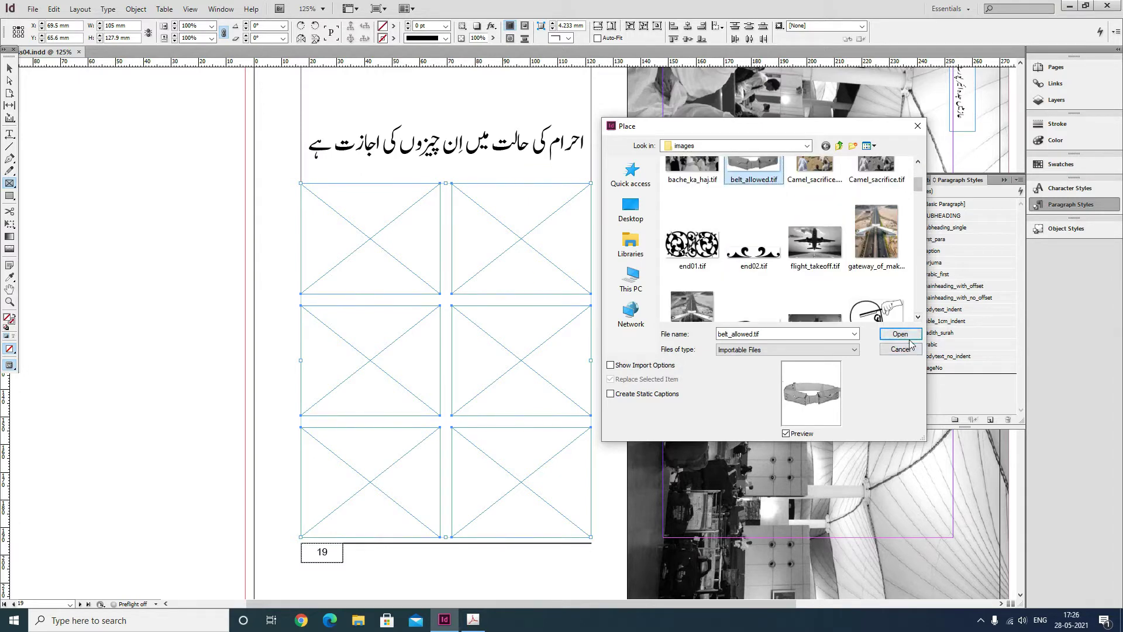
{"action": "left_click", "coordinate": [918, 317]}
{"action": "left_click", "coordinate": [918, 317]}
{"action": "left_click", "coordinate": [776, 269], "text": "ctrl"}
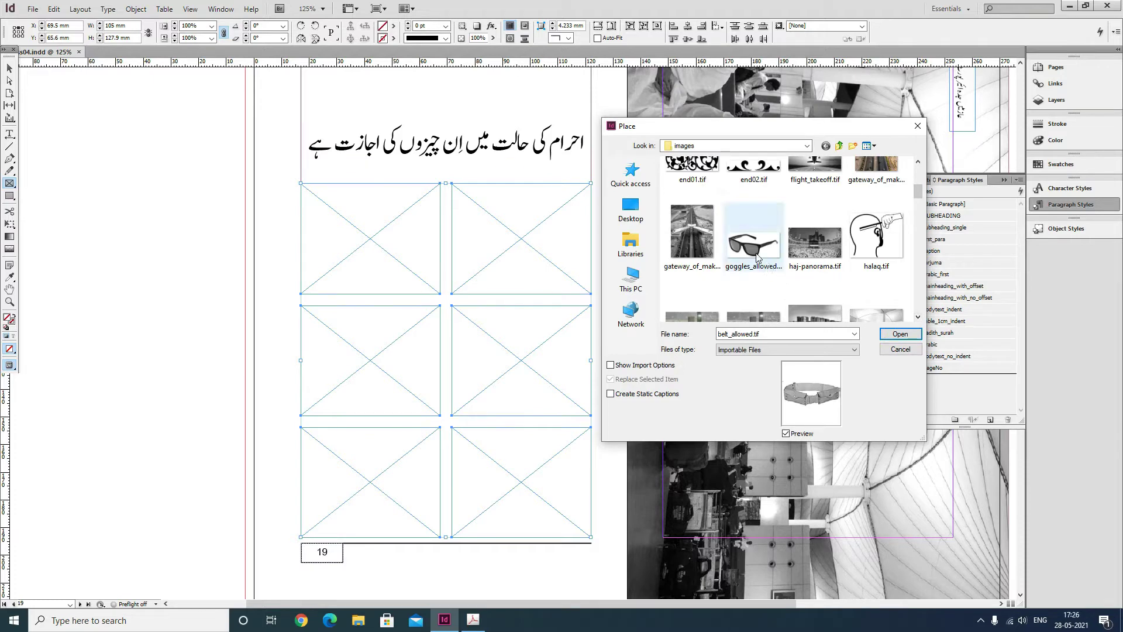
- Add miswak_allowed.tif to the files selected for placing
{"action": "left_click", "coordinate": [918, 317]}
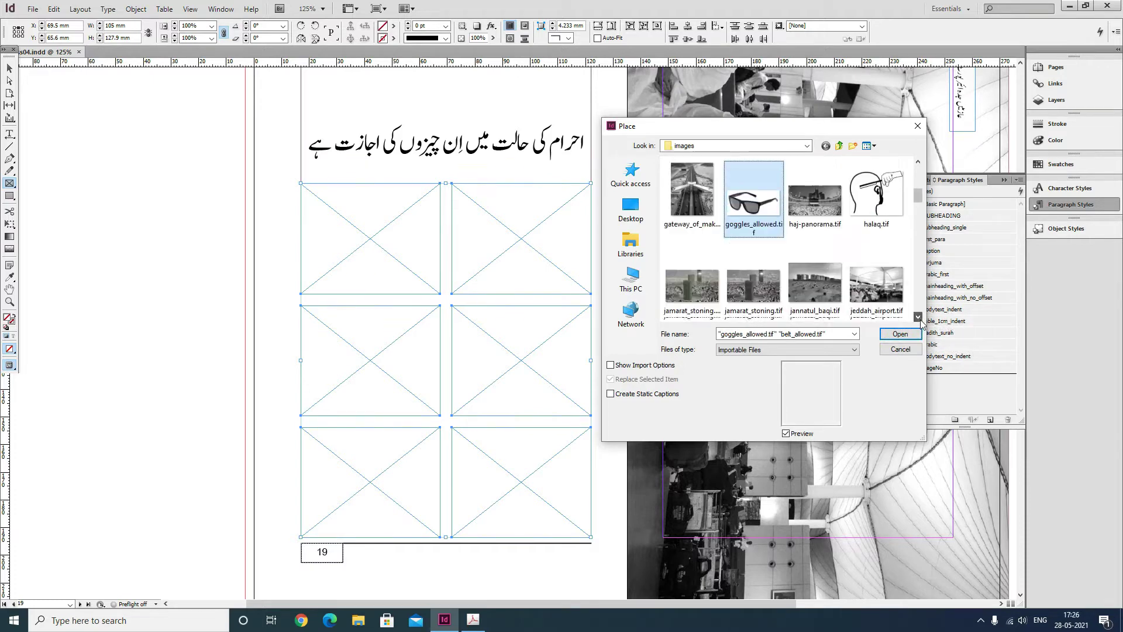
{"action": "left_click", "coordinate": [918, 317]}
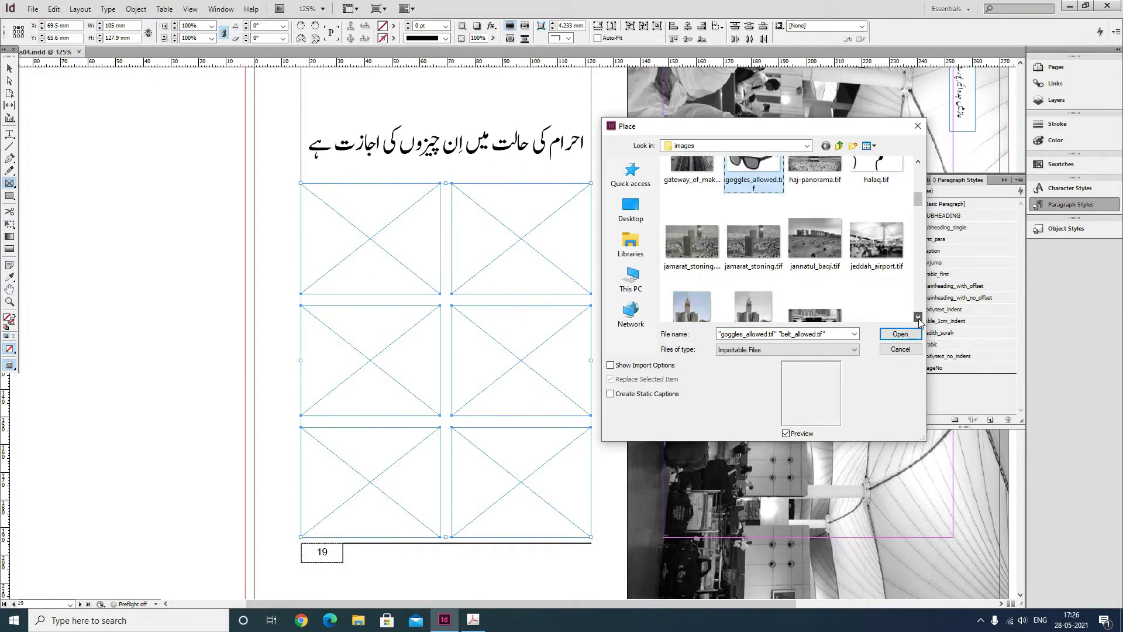
{"action": "left_click", "coordinate": [917, 317]}
{"action": "left_click", "coordinate": [918, 317]}
{"action": "left_click", "coordinate": [917, 317]}
{"action": "left_click", "coordinate": [918, 317]}
{"action": "left_click", "coordinate": [917, 317]}
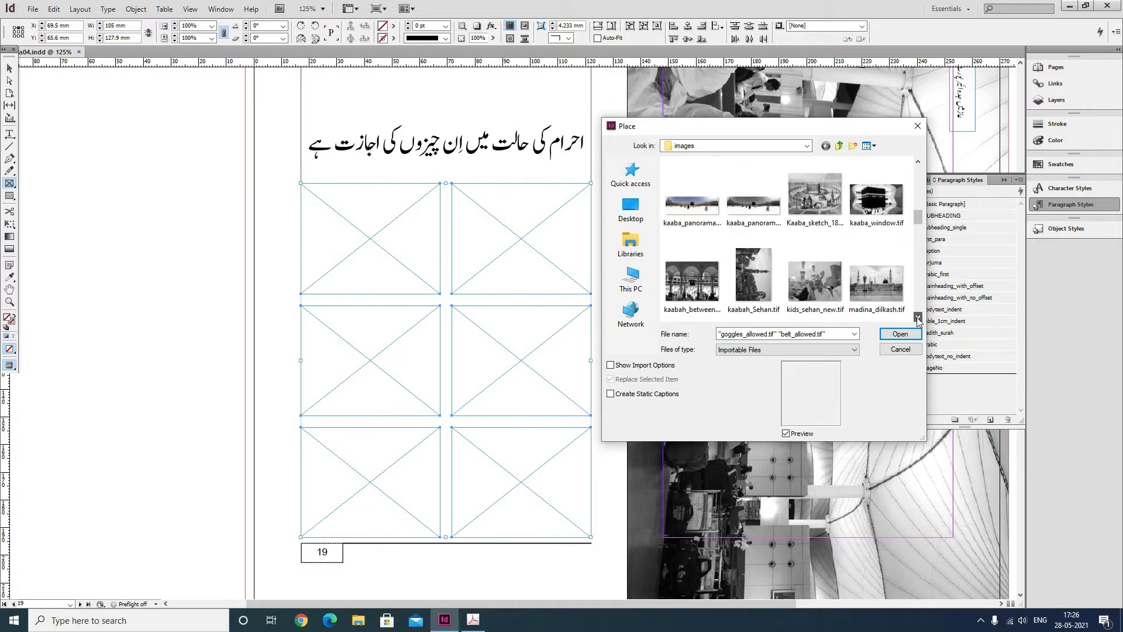
{"action": "left_click", "coordinate": [918, 317]}
{"action": "left_click", "coordinate": [918, 317]}
{"action": "left_click", "coordinate": [918, 317]}
{"action": "left_click", "coordinate": [918, 317]}
{"action": "left_click", "coordinate": [918, 319]}
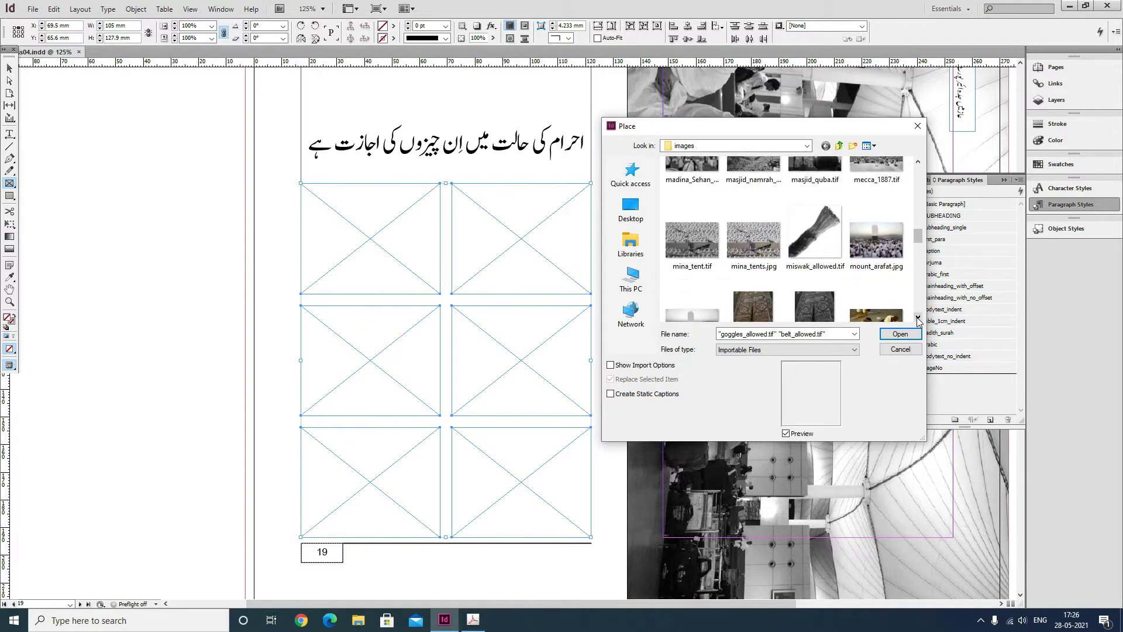
{"action": "left_click", "coordinate": [817, 241], "text": "ctrl"}
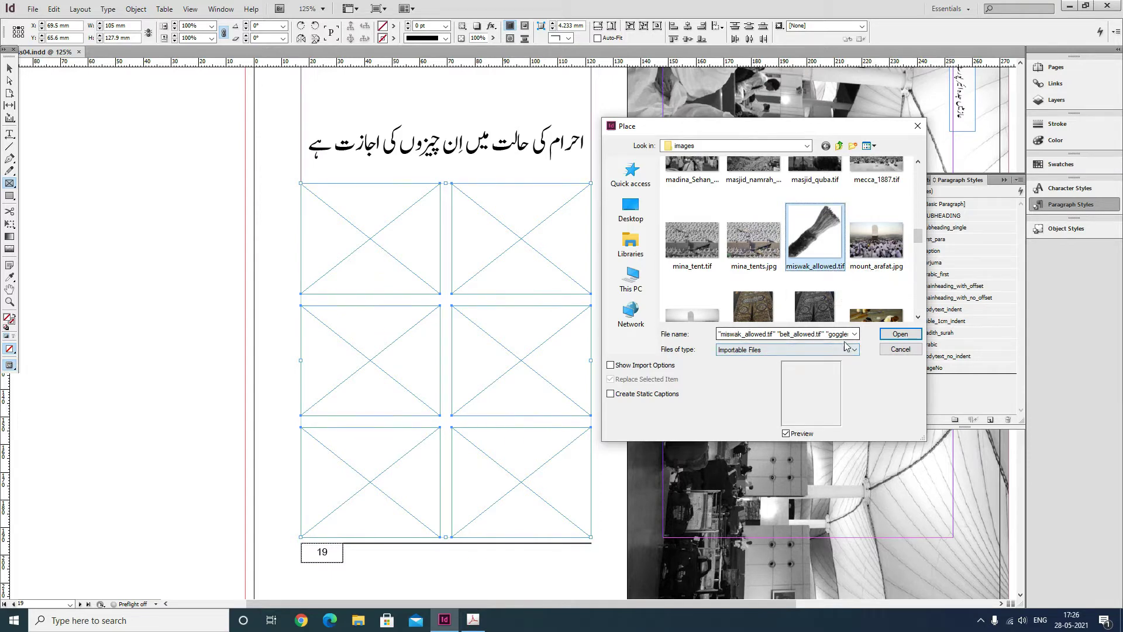
- Add watch_allowed.tif and umbrella_allowed.tif to the files selected for placing
{"action": "left_click", "coordinate": [918, 317]}
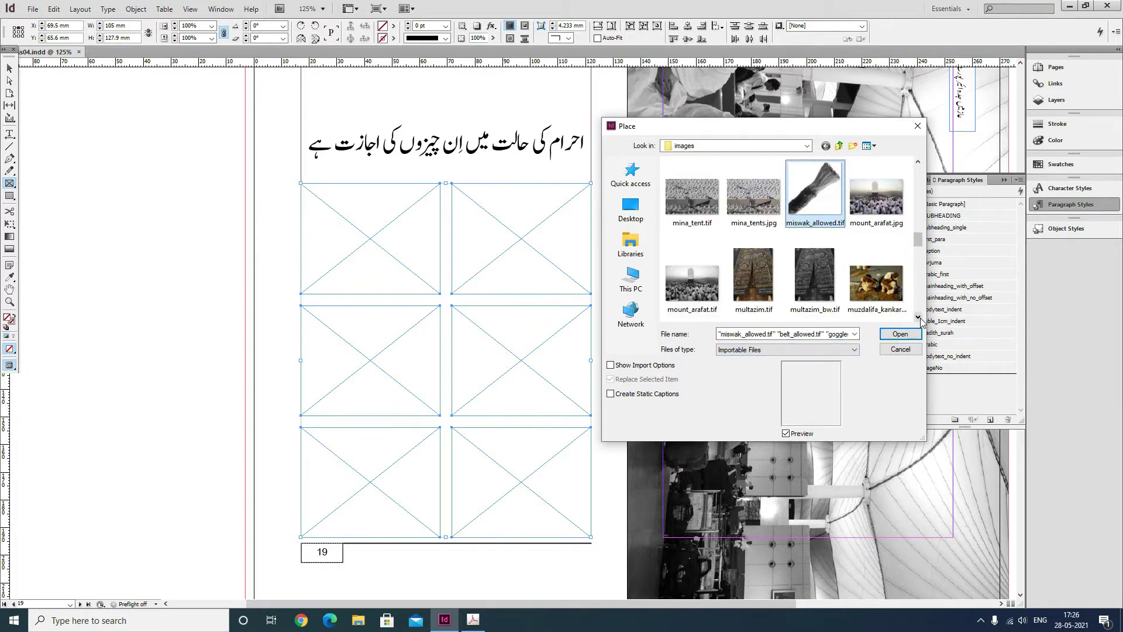
{"action": "left_click", "coordinate": [917, 317]}
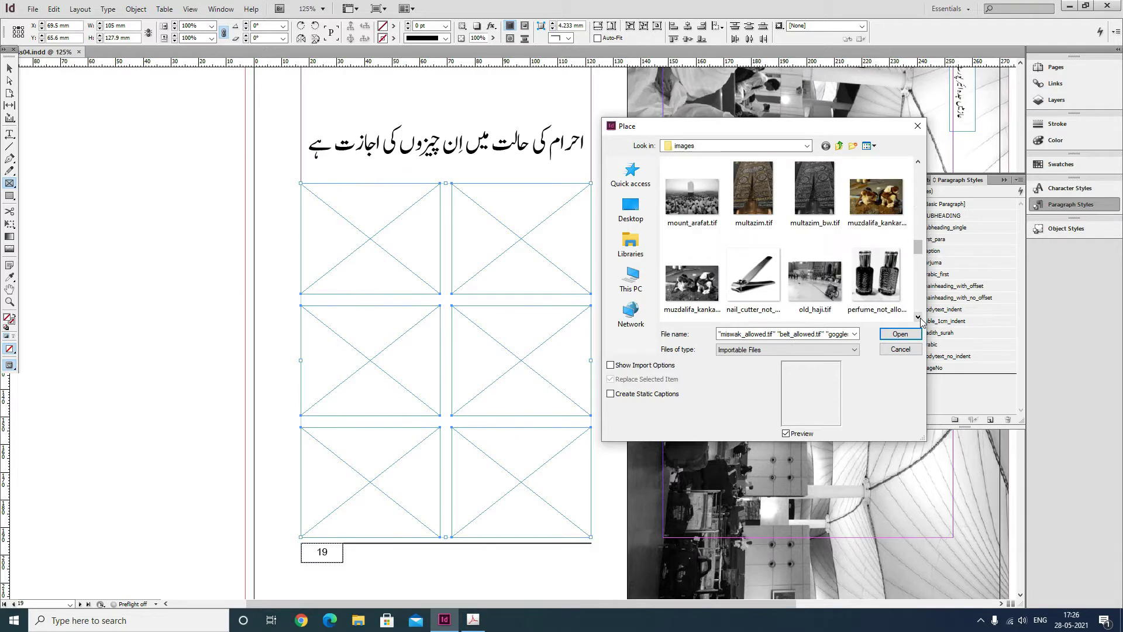
{"action": "left_click", "coordinate": [918, 318]}
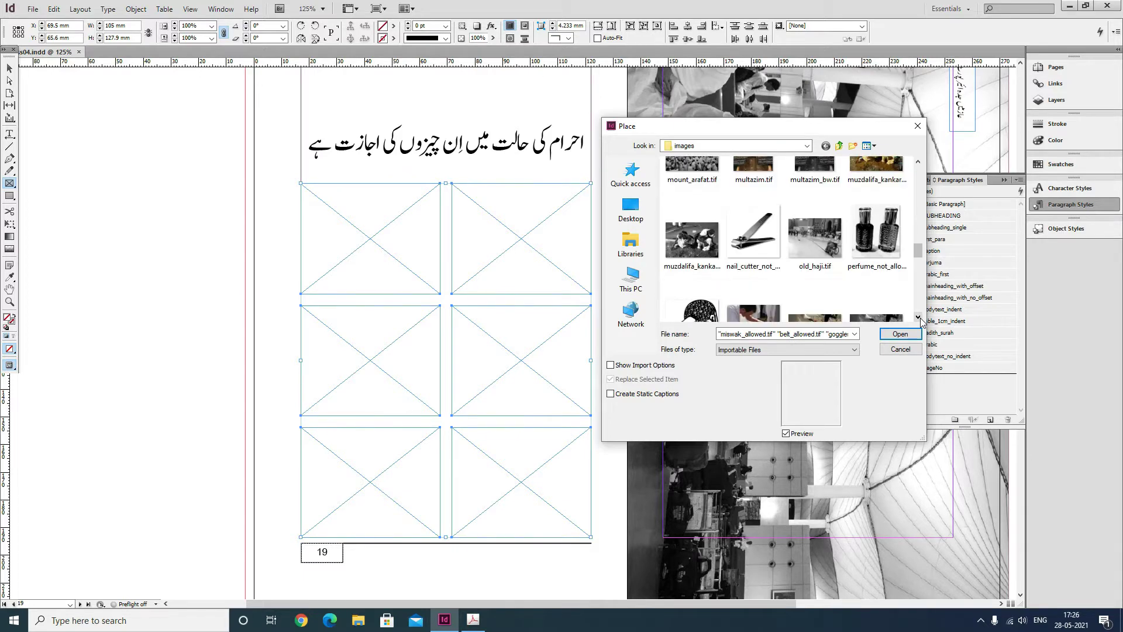
{"action": "left_click", "coordinate": [918, 317]}
{"action": "left_click", "coordinate": [918, 317]}
{"action": "left_click", "coordinate": [918, 317]}
{"action": "left_click", "coordinate": [918, 318]}
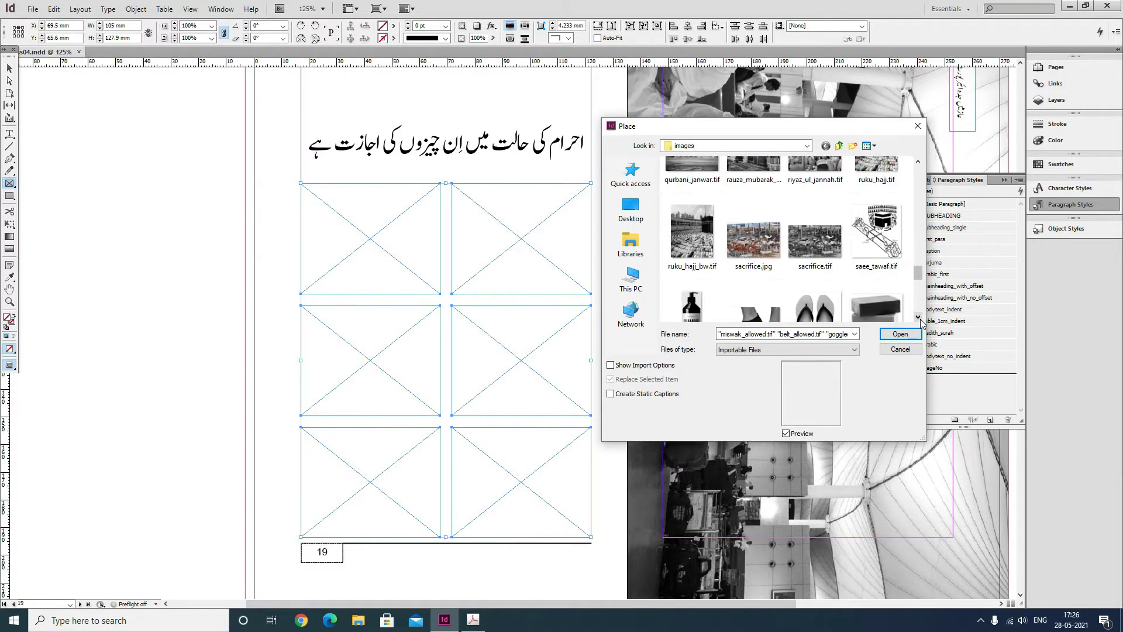
{"action": "left_click", "coordinate": [918, 318]}
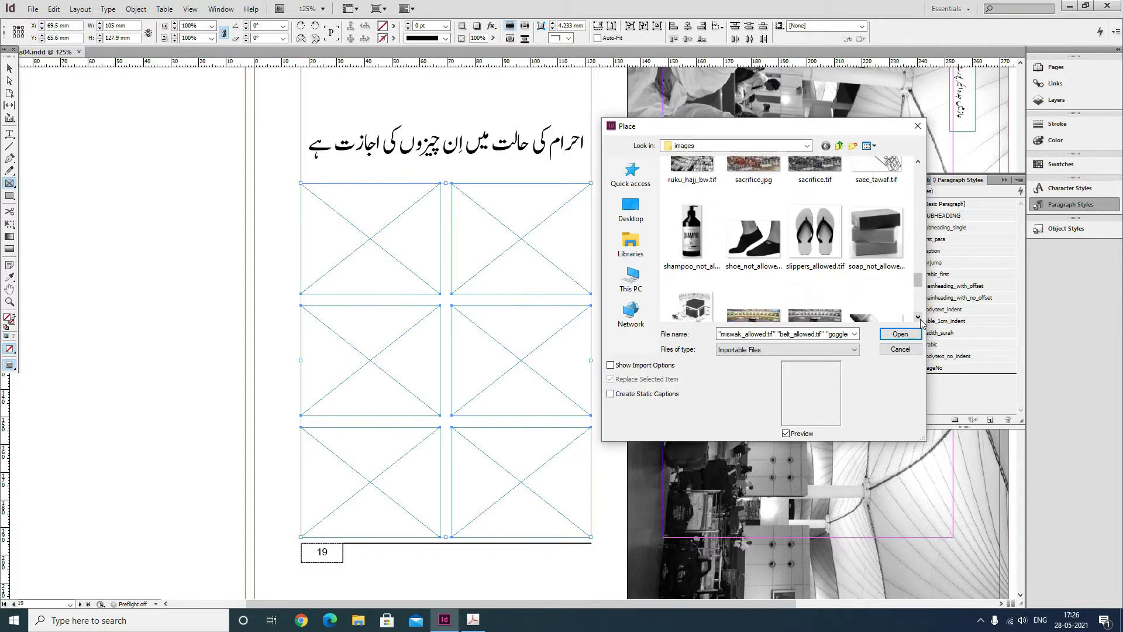
{"action": "left_click", "coordinate": [918, 317]}
{"action": "left_click", "coordinate": [919, 317]}
{"action": "left_click", "coordinate": [918, 318]}
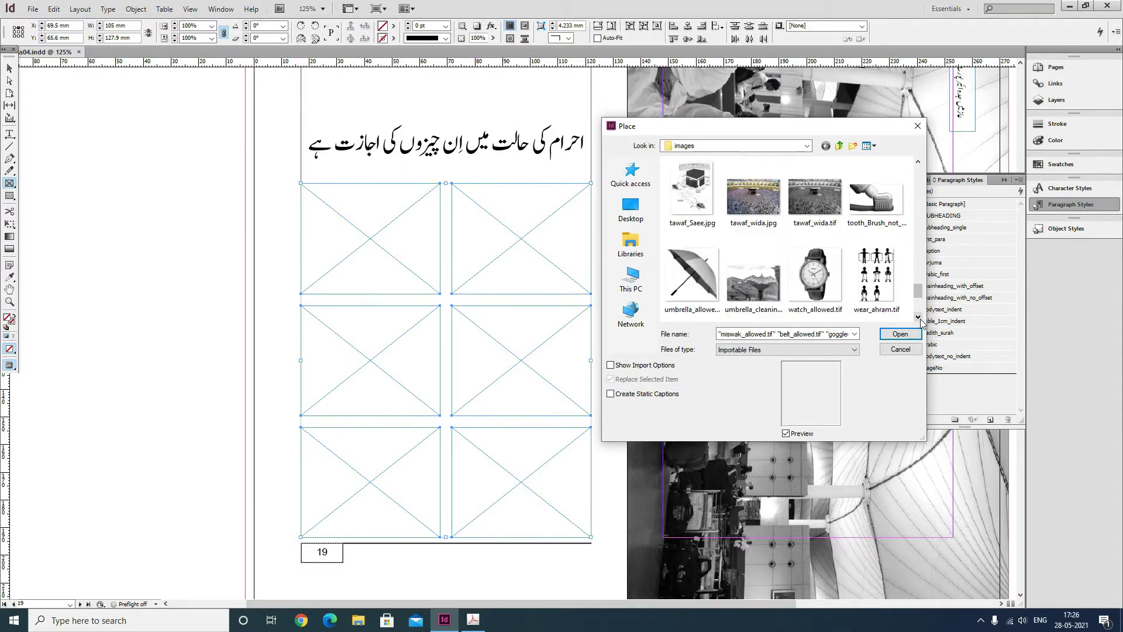
{"action": "left_click", "coordinate": [823, 291], "text": "ctrl"}
{"action": "left_click", "coordinate": [701, 288], "text": "ctrl"}
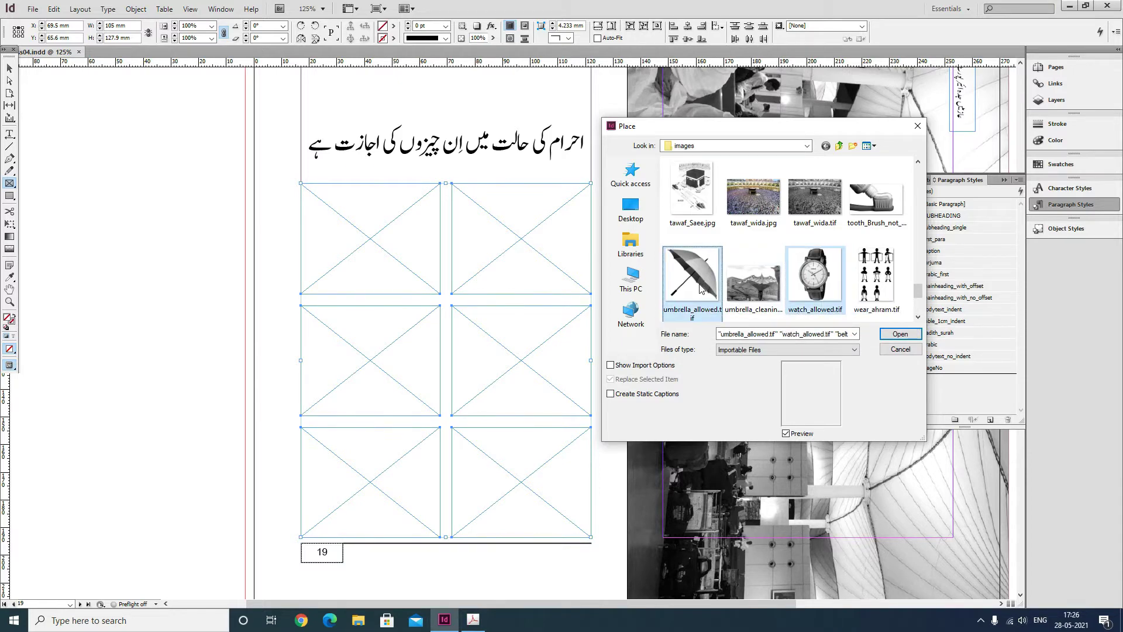
- Check the selected files from the start of the images folder, add slippers_allowed.tif, and load all six images for placing
{"action": "left_click", "coordinate": [918, 319]}
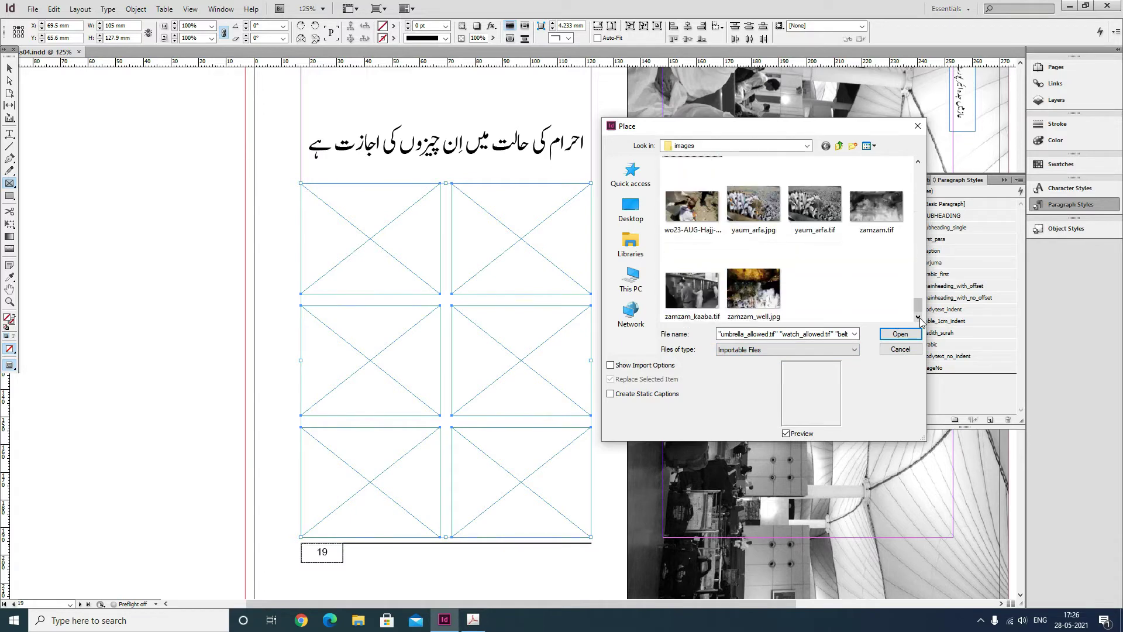
{"action": "left_click_drag", "start_coordinate": [920, 307], "coordinate": [919, 170]}
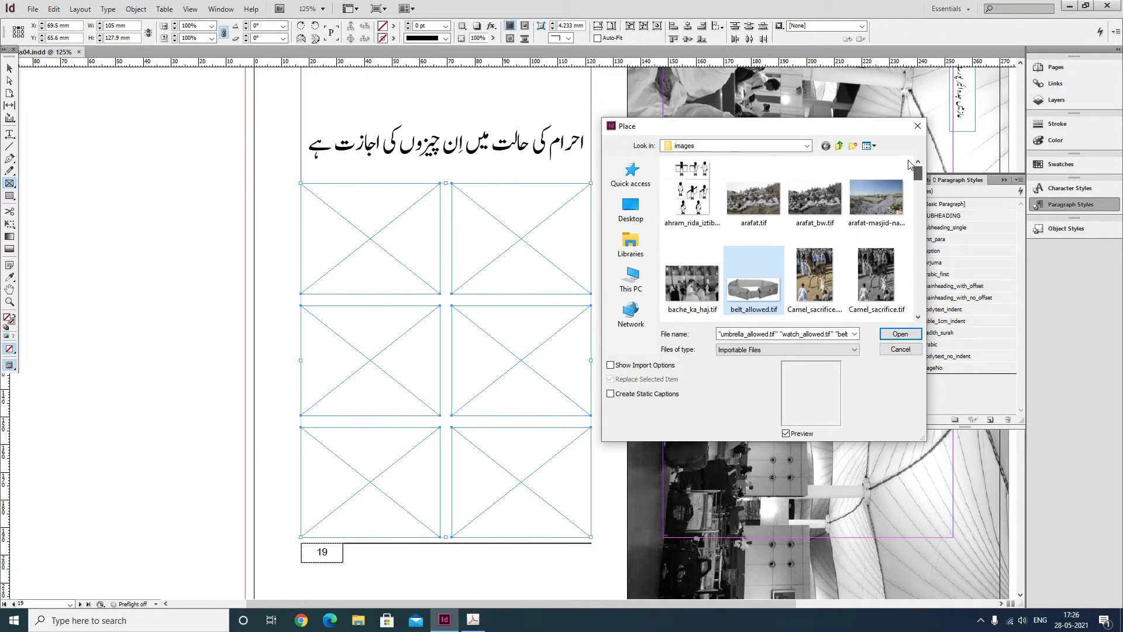
{"action": "left_click", "coordinate": [918, 317]}
{"action": "left_click", "coordinate": [918, 317]}
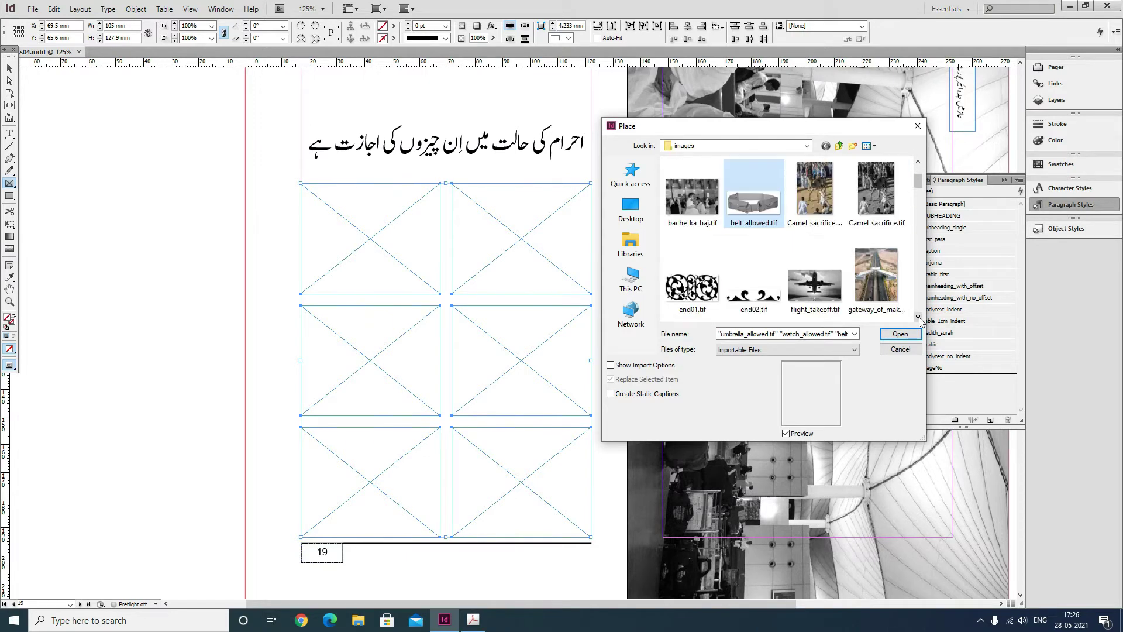
{"action": "left_click", "coordinate": [918, 317]}
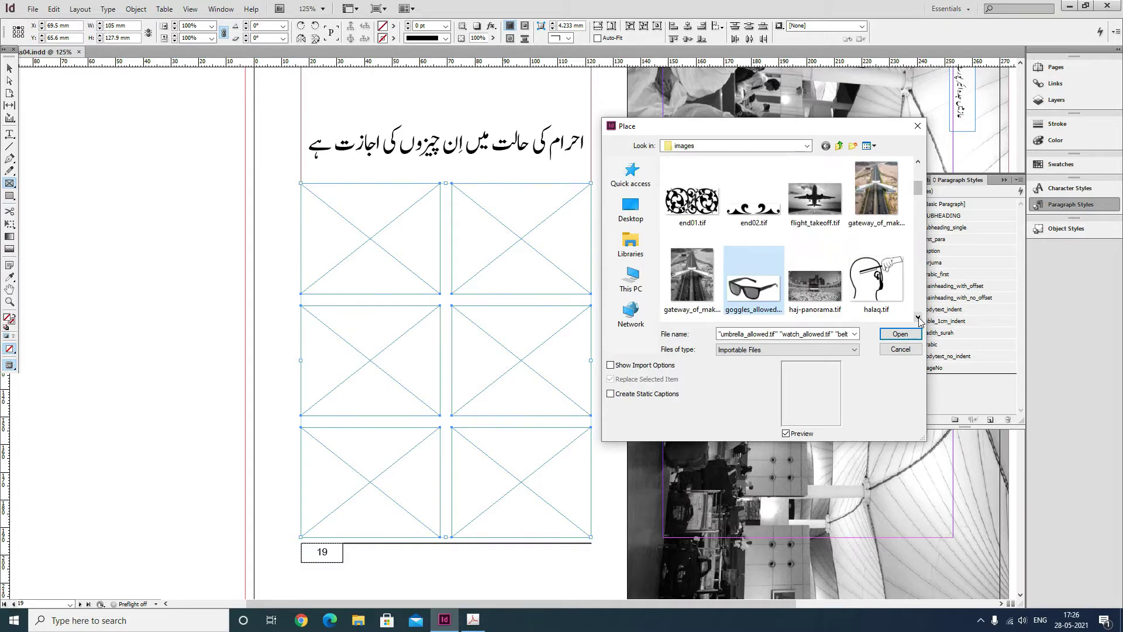
{"action": "left_click", "coordinate": [918, 318]}
{"action": "left_click", "coordinate": [918, 317]}
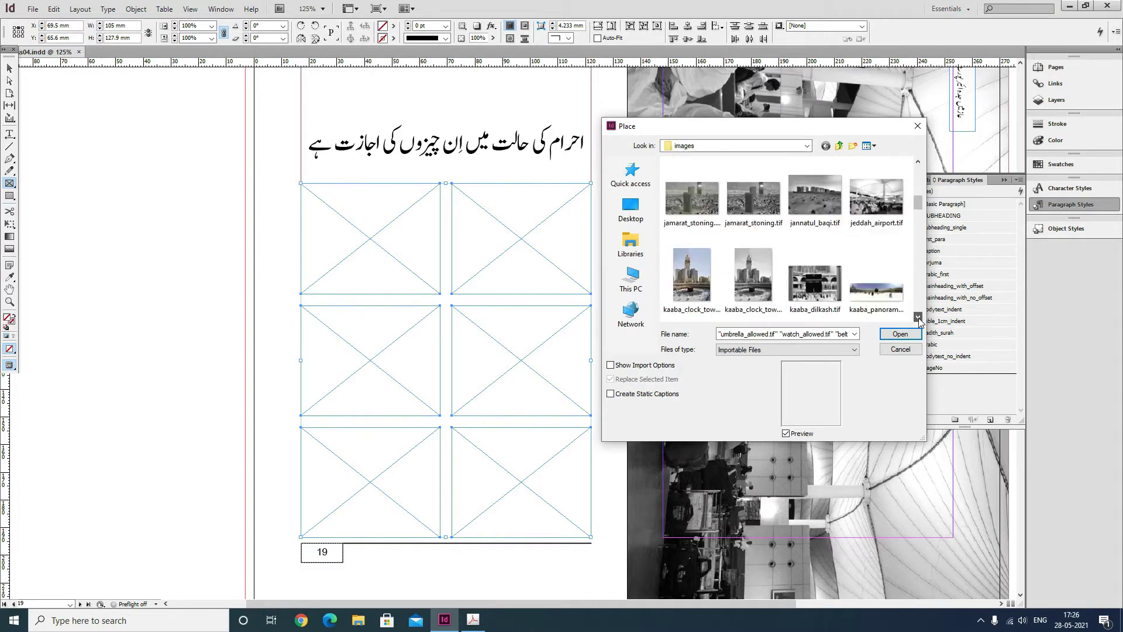
{"action": "left_click", "coordinate": [918, 317]}
{"action": "left_click", "coordinate": [918, 317]}
{"action": "left_click", "coordinate": [918, 317]}
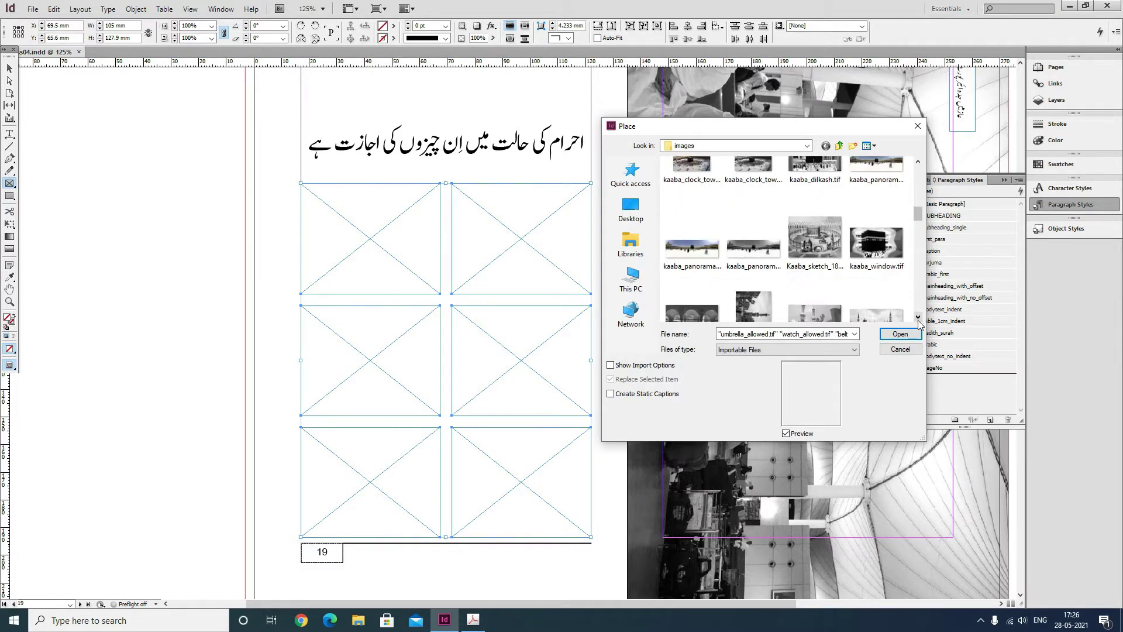
{"action": "left_click", "coordinate": [918, 317]}
{"action": "left_click", "coordinate": [918, 317]}
{"action": "left_click", "coordinate": [918, 317]}
{"action": "left_click", "coordinate": [918, 317]}
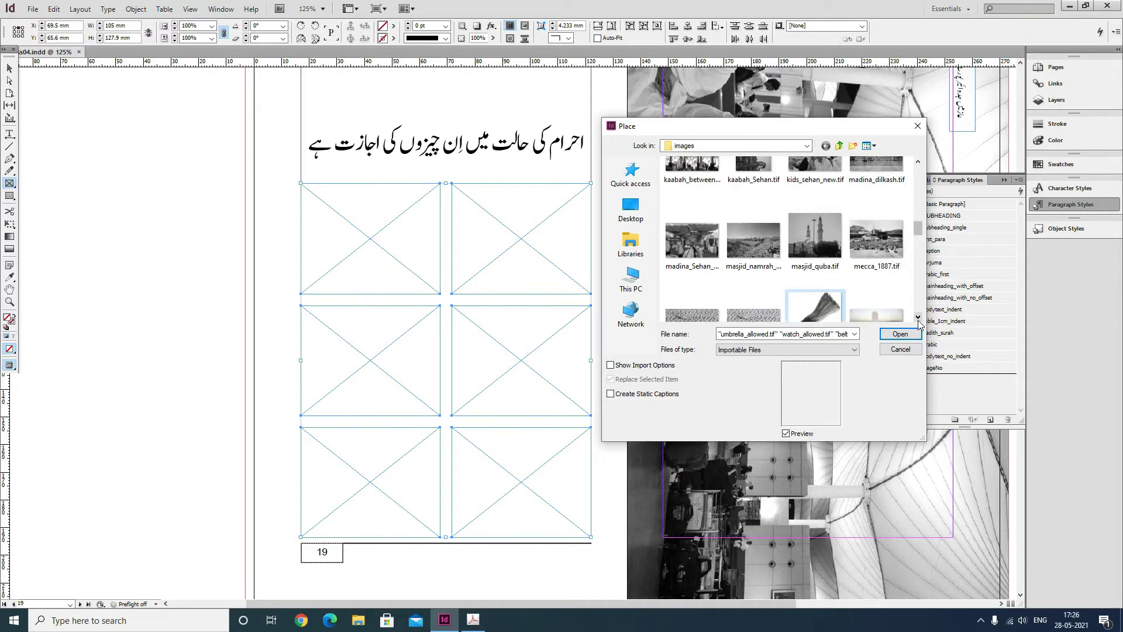
{"action": "left_click", "coordinate": [918, 318]}
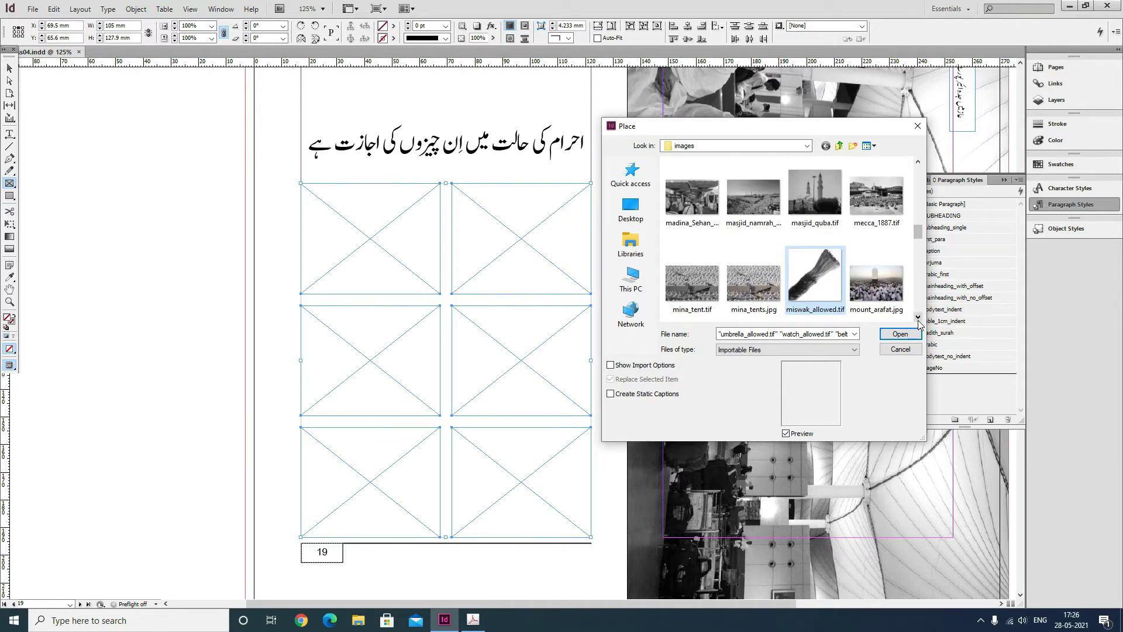
{"action": "left_click", "coordinate": [918, 318]}
{"action": "left_click", "coordinate": [918, 318]}
{"action": "left_click", "coordinate": [918, 317]}
{"action": "left_click", "coordinate": [918, 318]}
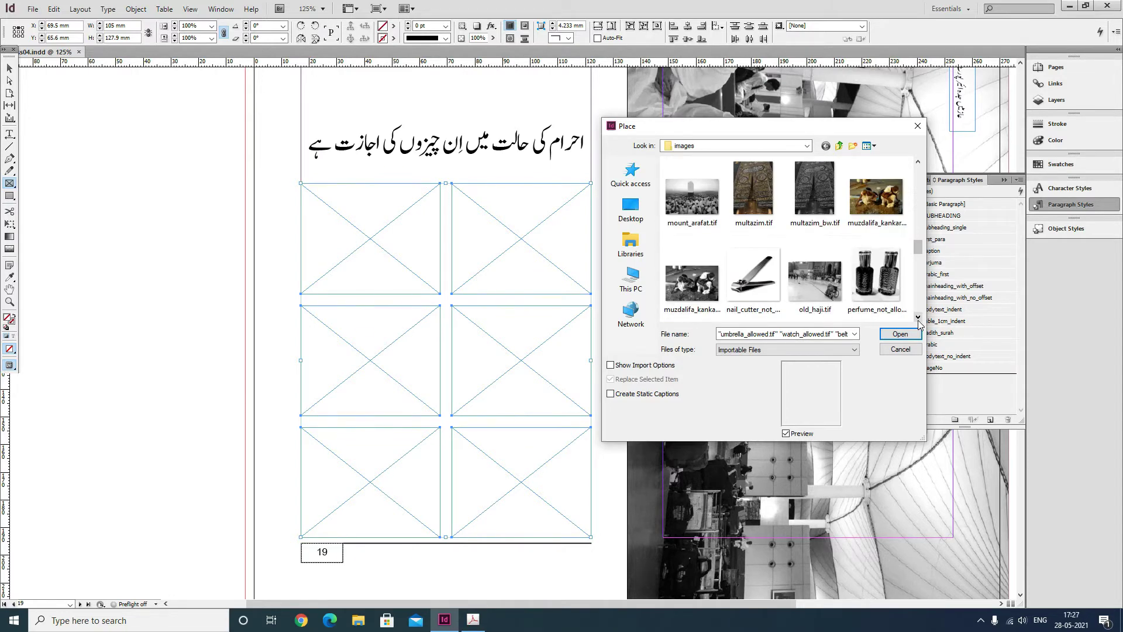
{"action": "left_click", "coordinate": [918, 317]}
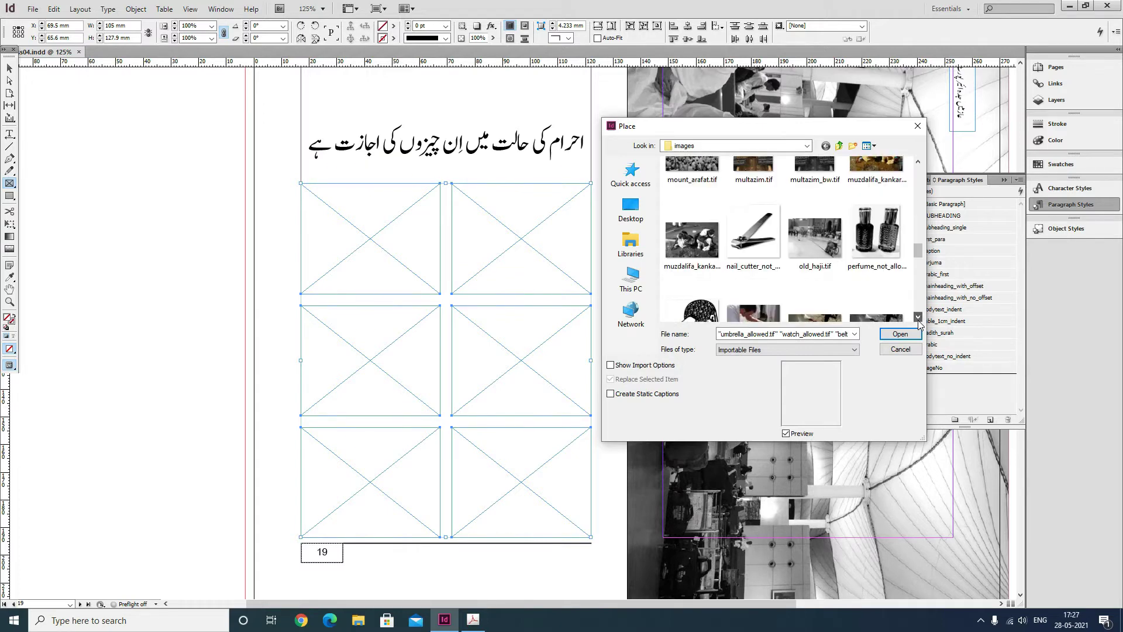
{"action": "left_click", "coordinate": [918, 318]}
{"action": "left_click", "coordinate": [918, 317]}
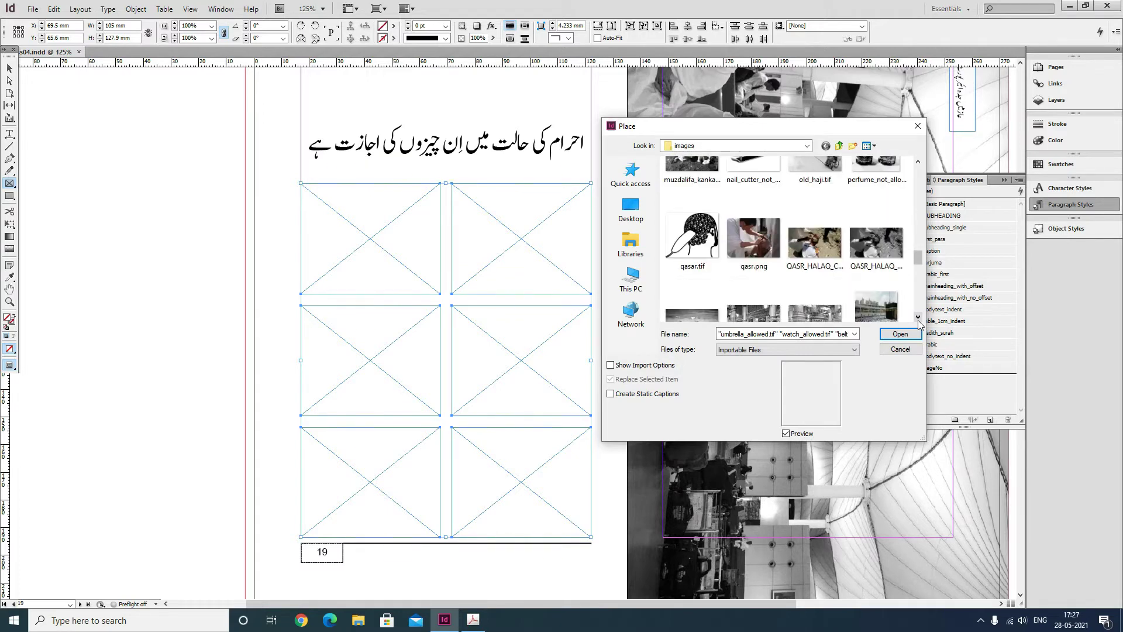
{"action": "left_click", "coordinate": [918, 318]}
{"action": "left_click", "coordinate": [918, 318]}
{"action": "left_click", "coordinate": [918, 318]}
{"action": "left_click", "coordinate": [918, 318]}
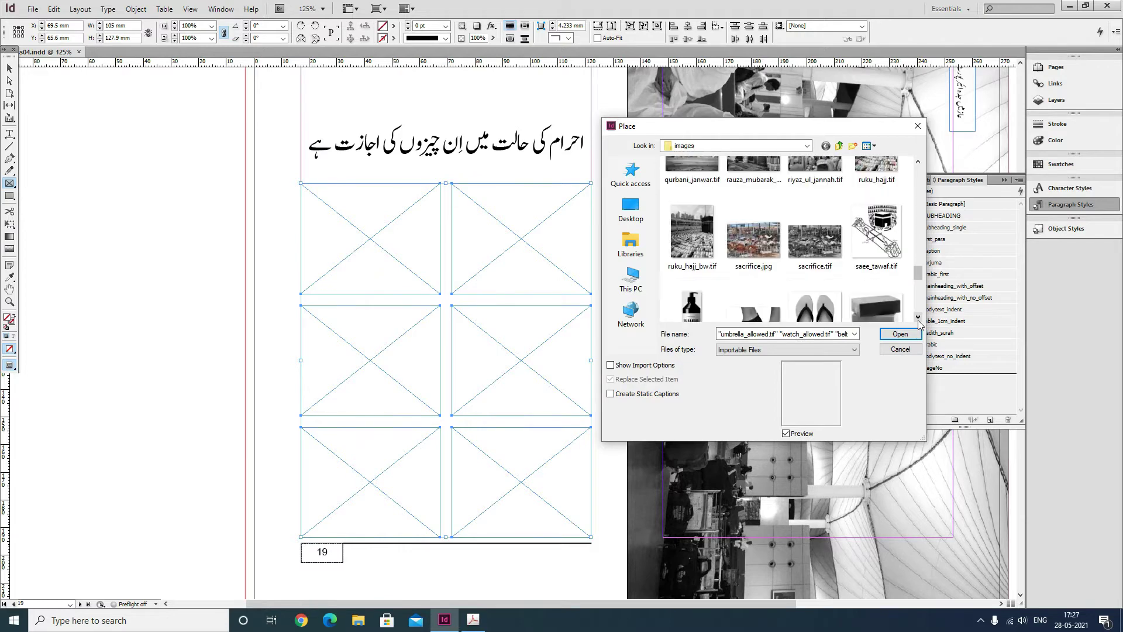
{"action": "left_click", "coordinate": [918, 318]}
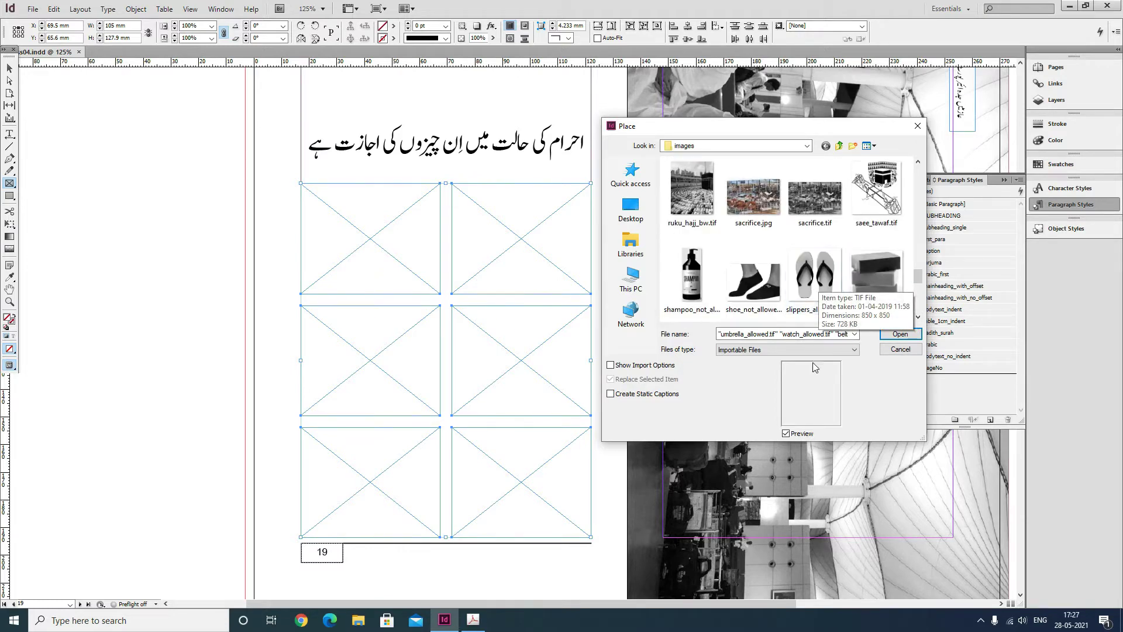
{"action": "left_click", "coordinate": [812, 291], "text": "ctrl"}
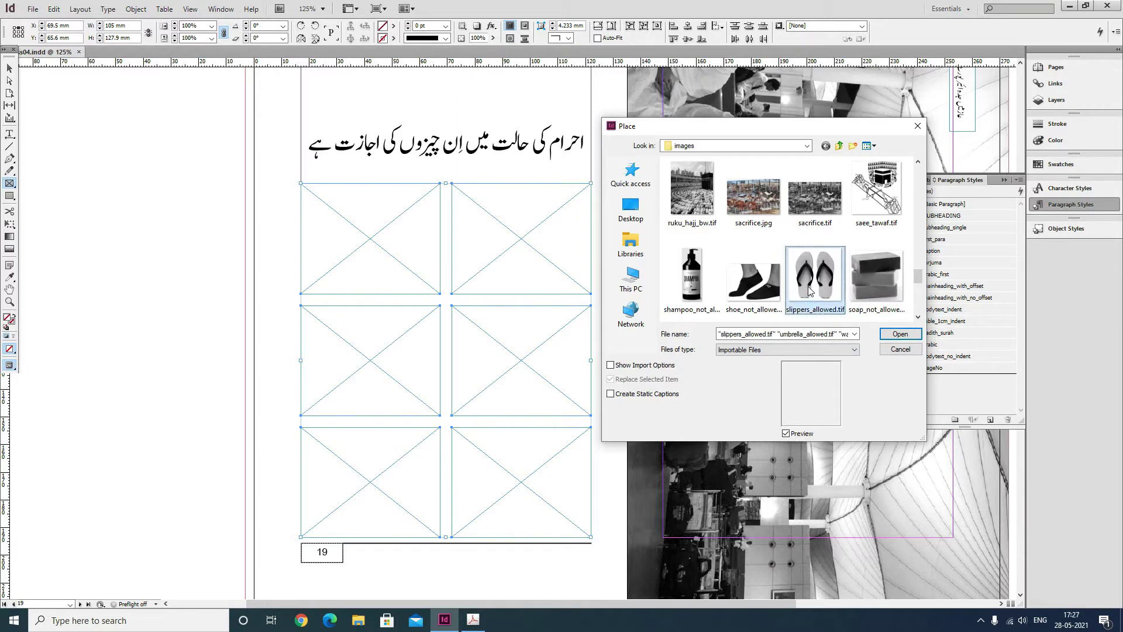
{"action": "left_click", "coordinate": [901, 335]}
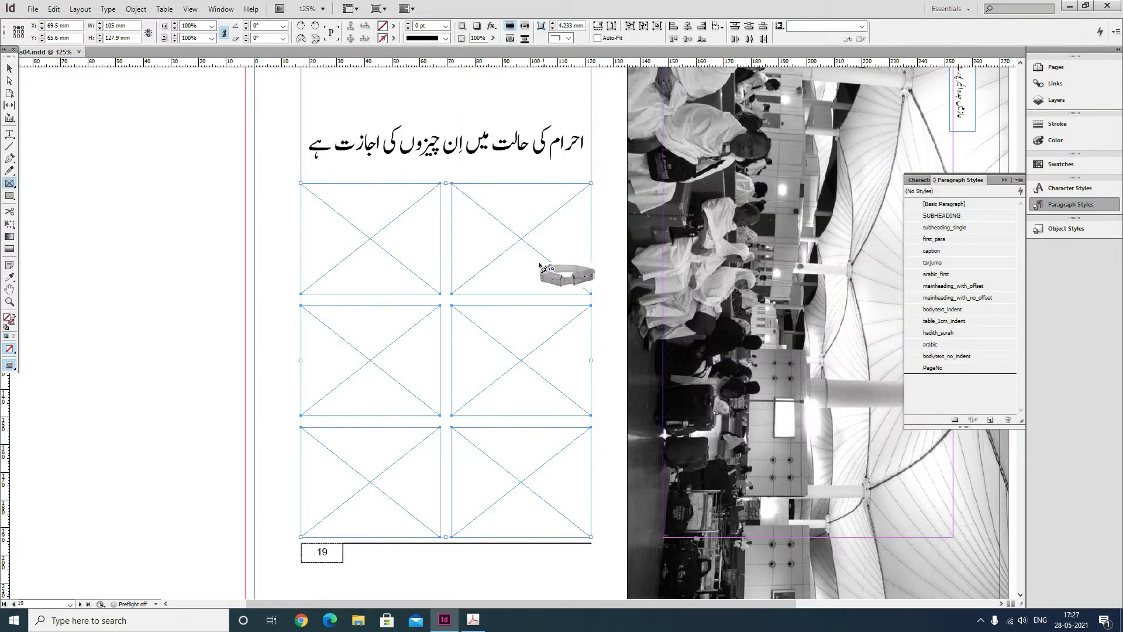
- Place belt and goggles in the grid's top row, miswak and slippers in the middle row, umbrella and watch in the bottom row, right to left
{"action": "left_click", "coordinate": [498, 222]}
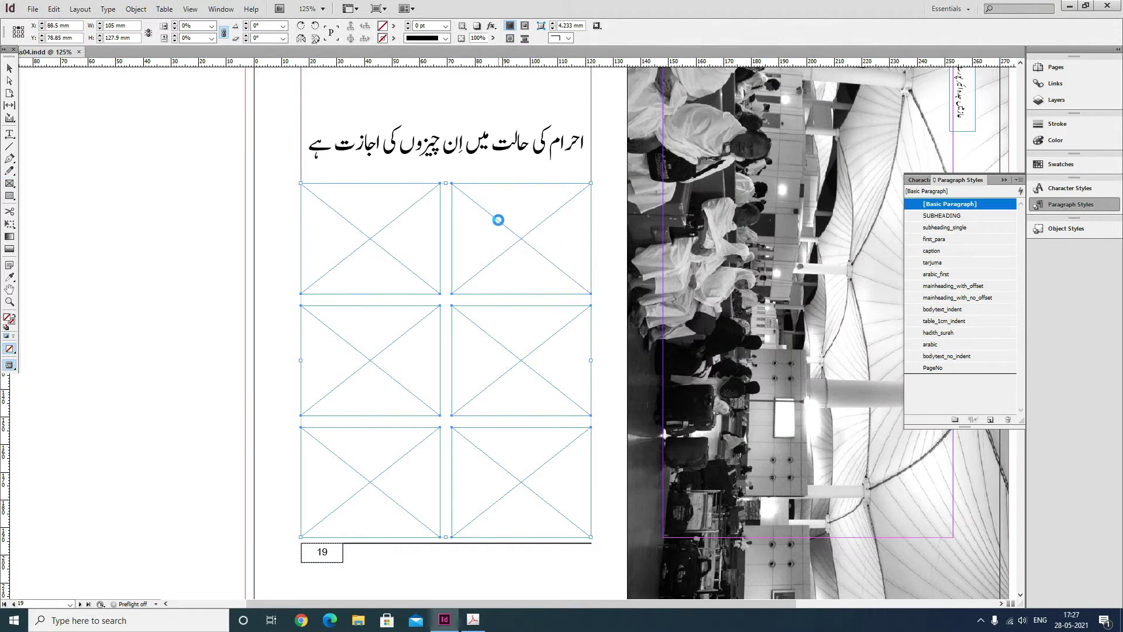
{"action": "left_click", "coordinate": [389, 231]}
{"action": "left_click", "coordinate": [490, 342]}
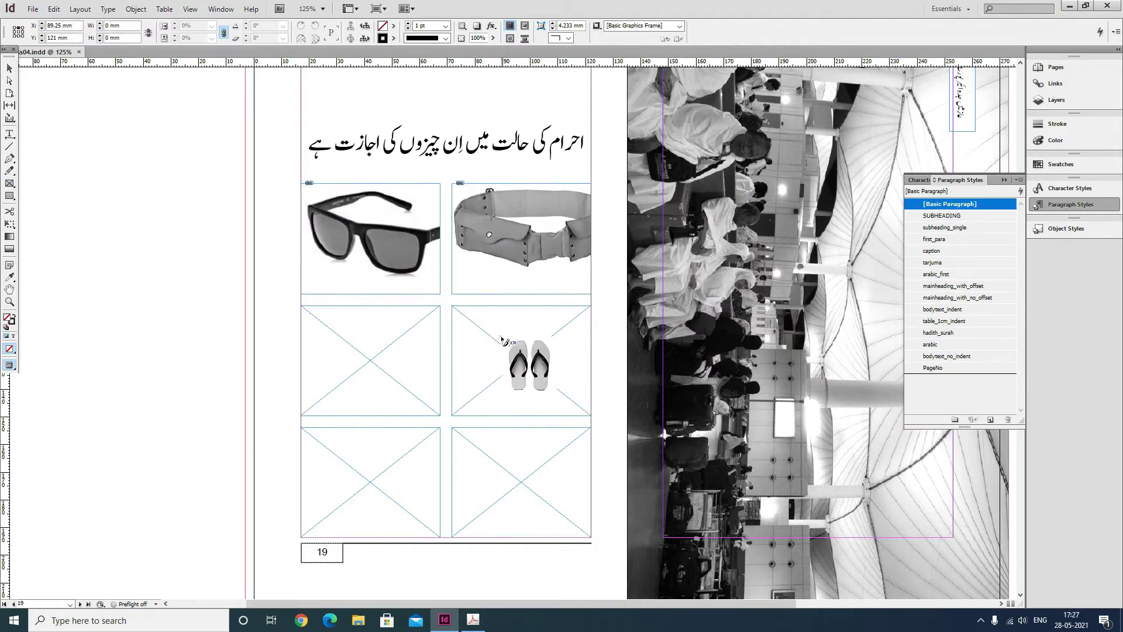
{"action": "left_click", "coordinate": [392, 358]}
{"action": "left_click", "coordinate": [501, 477]}
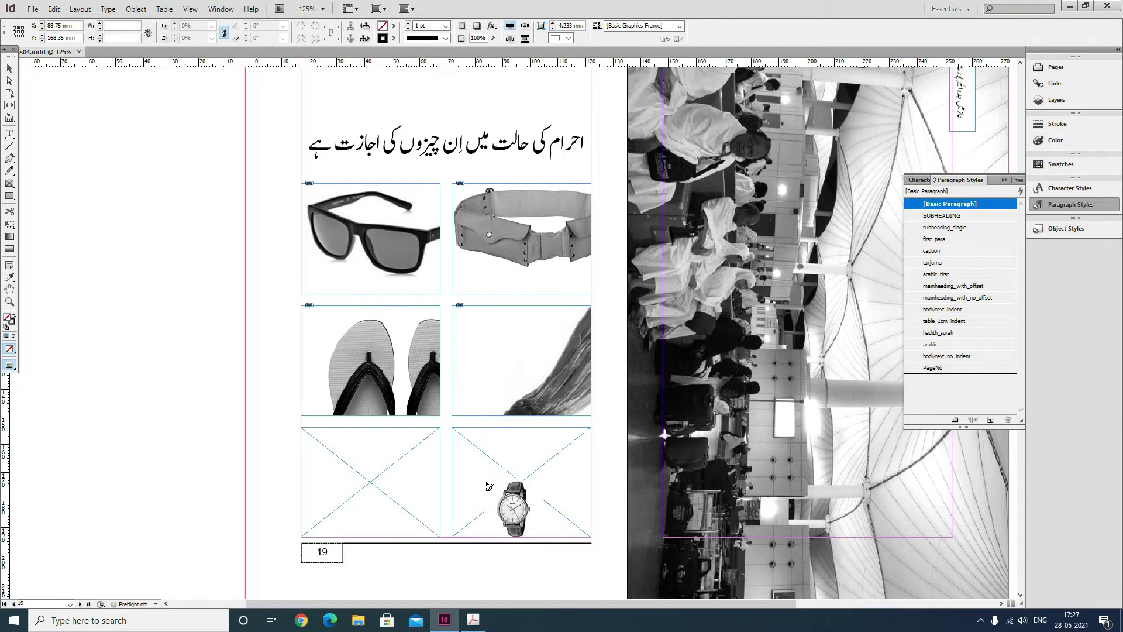
{"action": "left_click", "coordinate": [384, 478]}
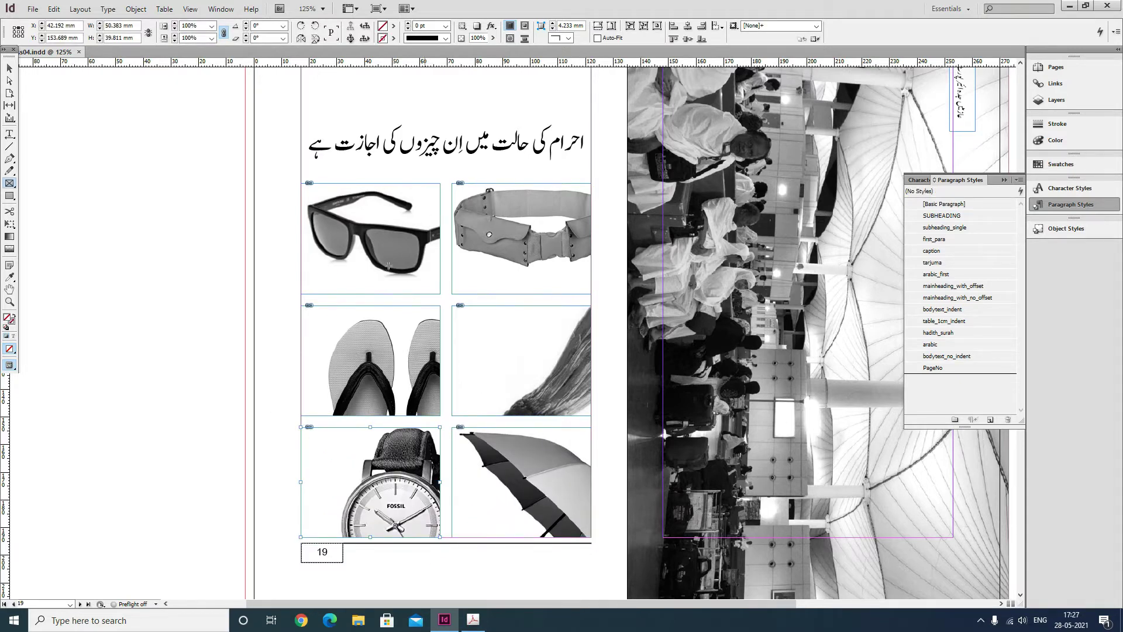
- Fit the content proportionally in all six picture frames on page 19 and deselect them
{"action": "left_click", "coordinate": [10, 69]}
{"action": "left_click", "coordinate": [155, 201]}
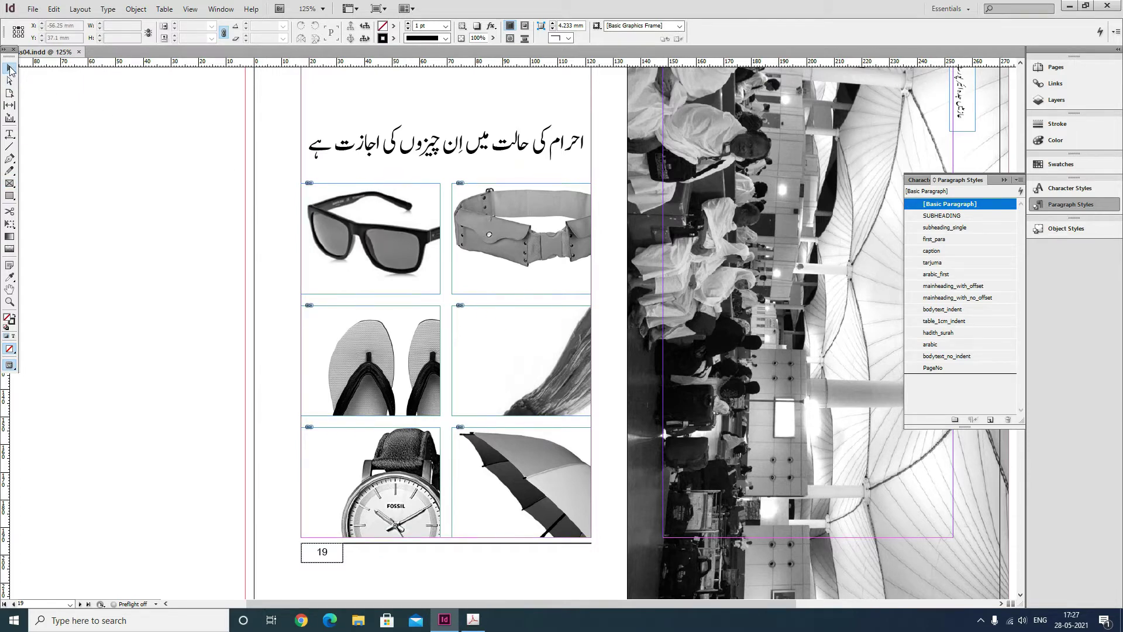
{"action": "left_click", "coordinate": [10, 70]}
{"action": "left_click", "coordinate": [362, 210]}
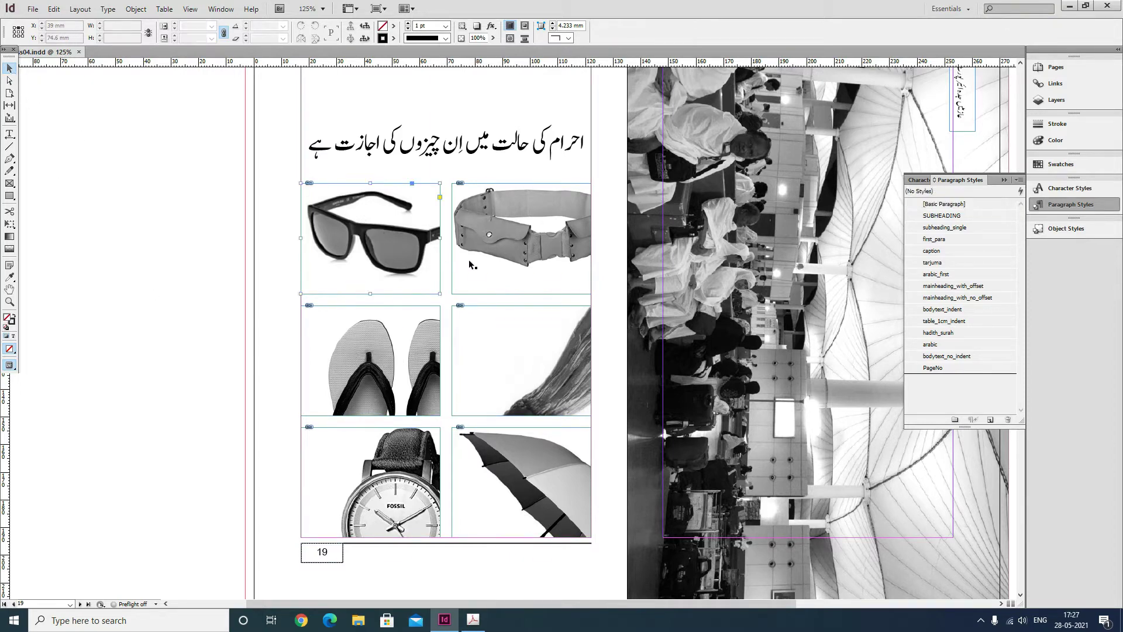
{"action": "left_click", "coordinate": [496, 200], "text": "shift"}
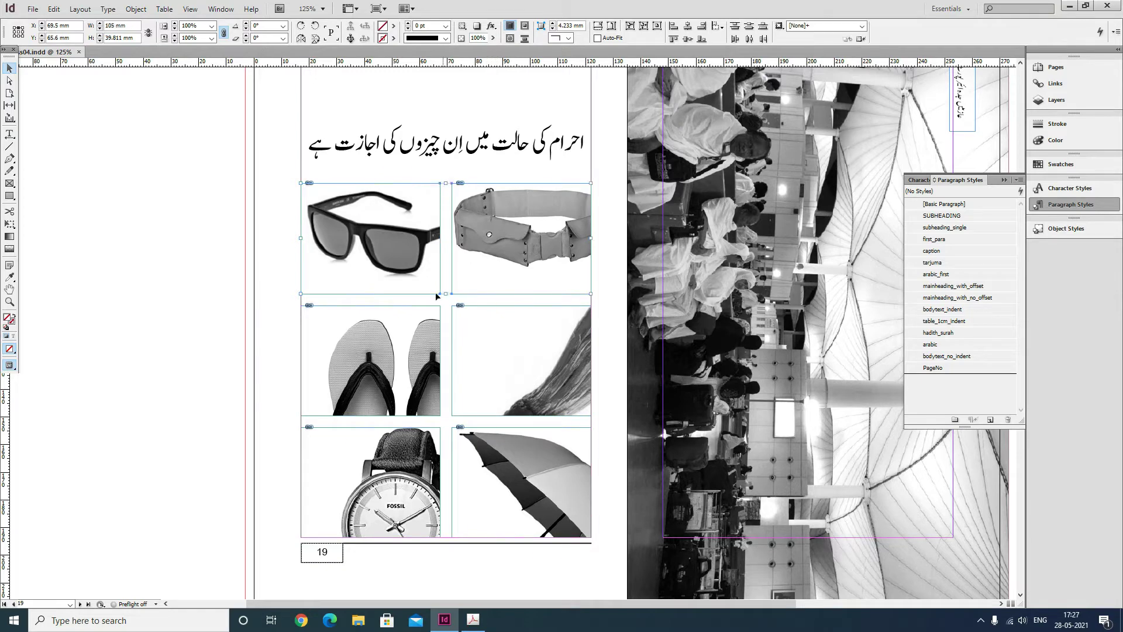
{"action": "left_click", "coordinate": [415, 321], "text": "shift"}
{"action": "left_click", "coordinate": [461, 379], "text": "shift"}
{"action": "left_click", "coordinate": [371, 483], "text": "shift"}
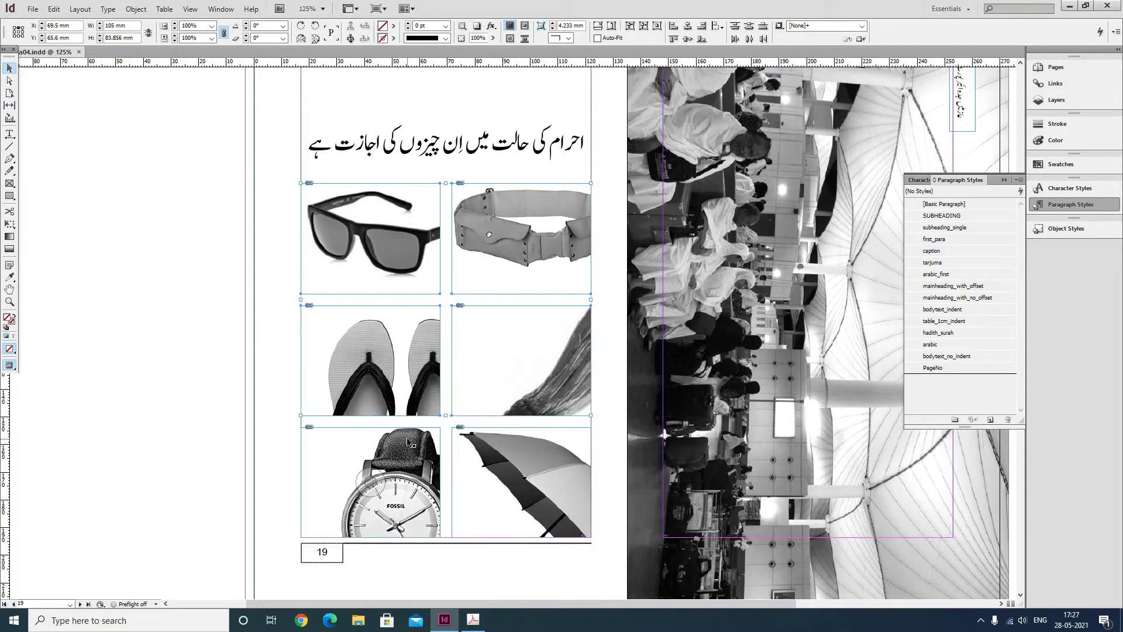
{"action": "left_click", "coordinate": [521, 360], "text": "shift"}
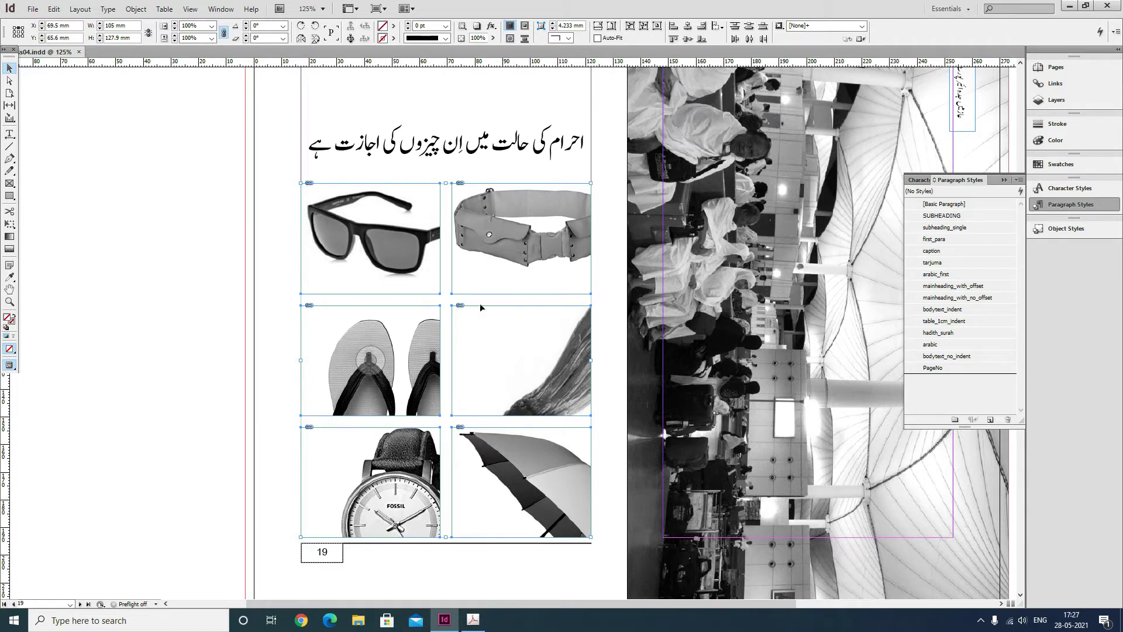
{"action": "right_click", "coordinate": [408, 212]}
{"action": "mouse_move", "coordinate": [461, 386]}
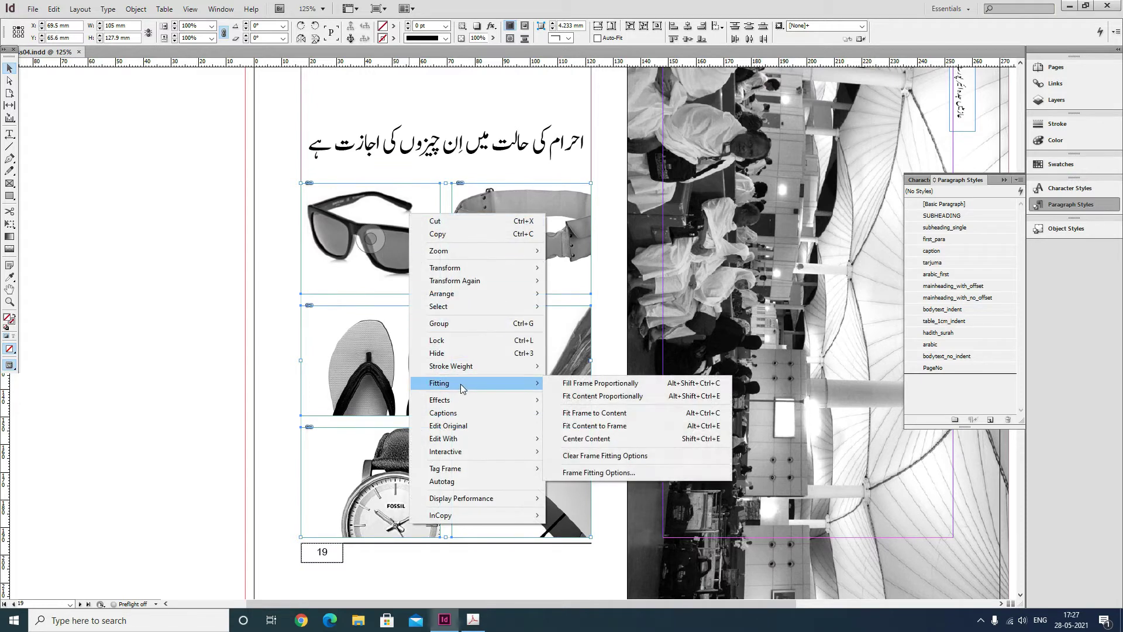
{"action": "left_click", "coordinate": [593, 397]}
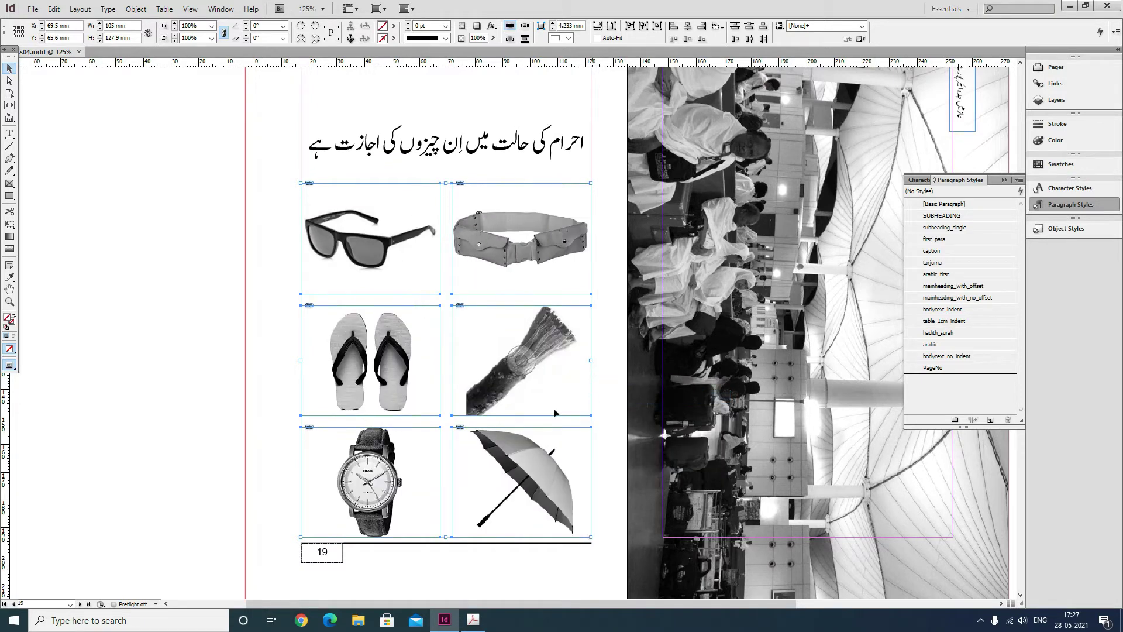
{"action": "left_click", "coordinate": [164, 391]}
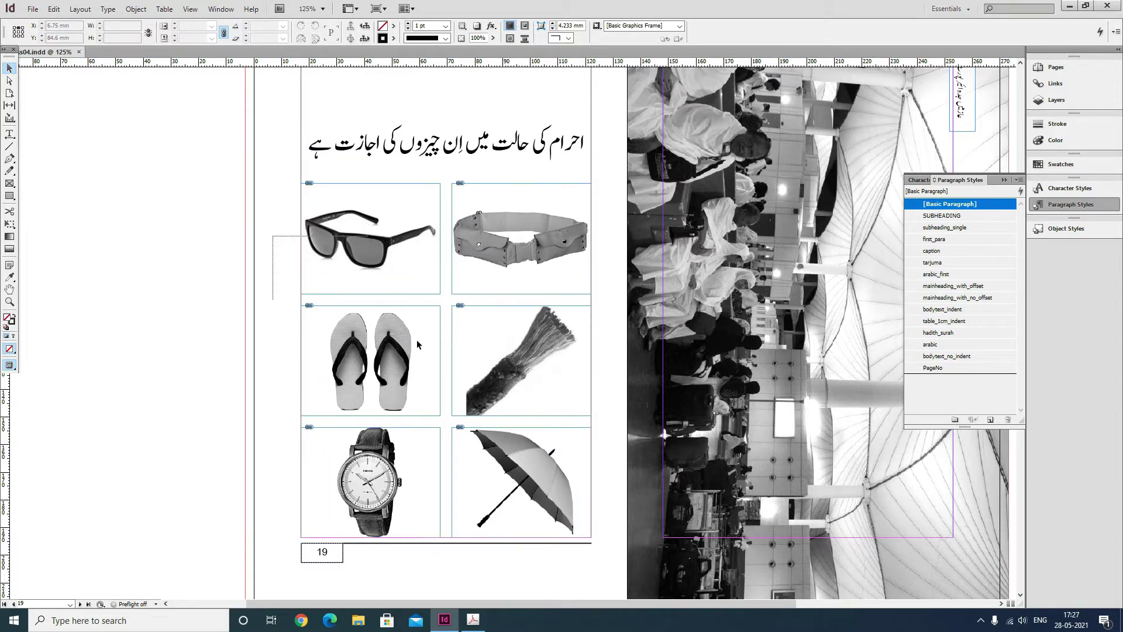
{"action": "left_click_drag", "start_coordinate": [418, 344], "coordinate": [349, 462]}
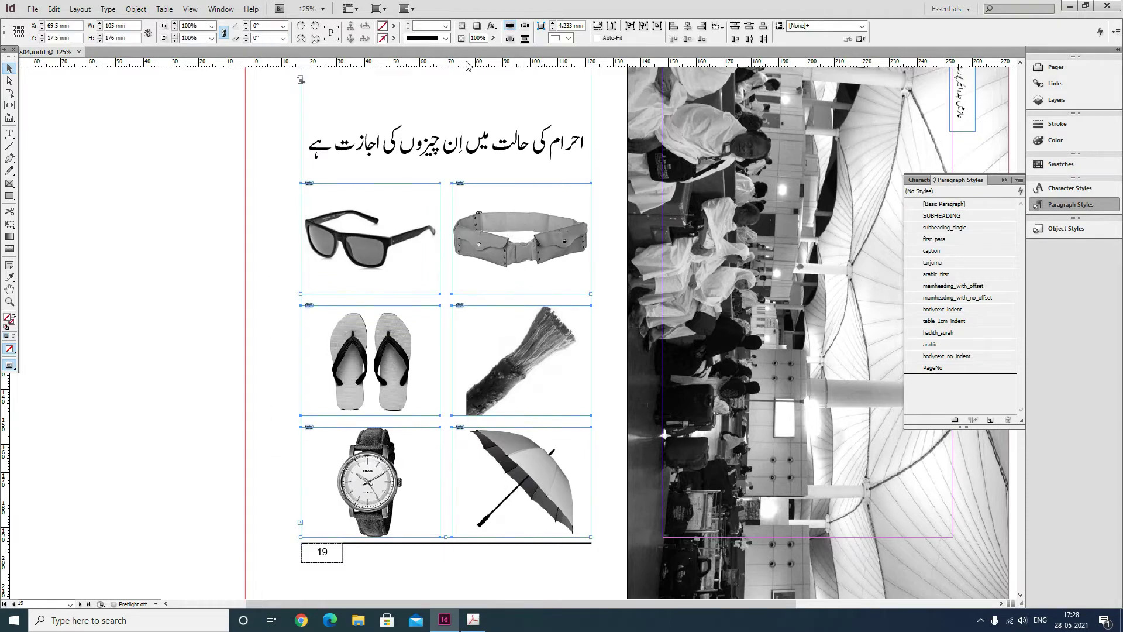
{"action": "left_click", "coordinate": [447, 27]}
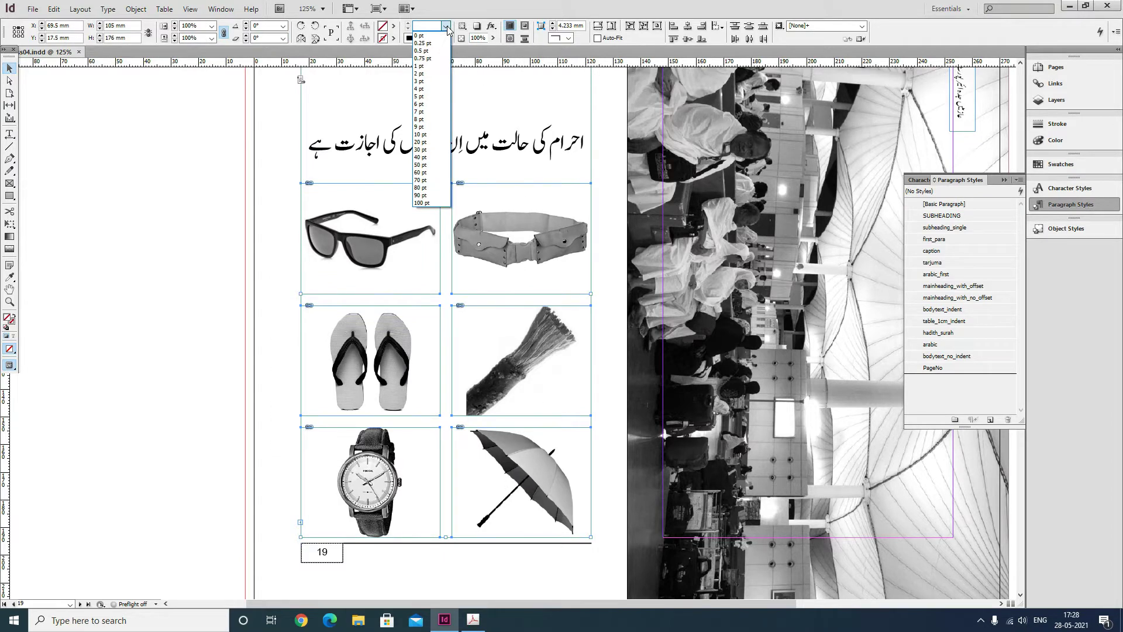
{"action": "left_click", "coordinate": [432, 59]}
{"action": "key", "text": "ctrl+z"}
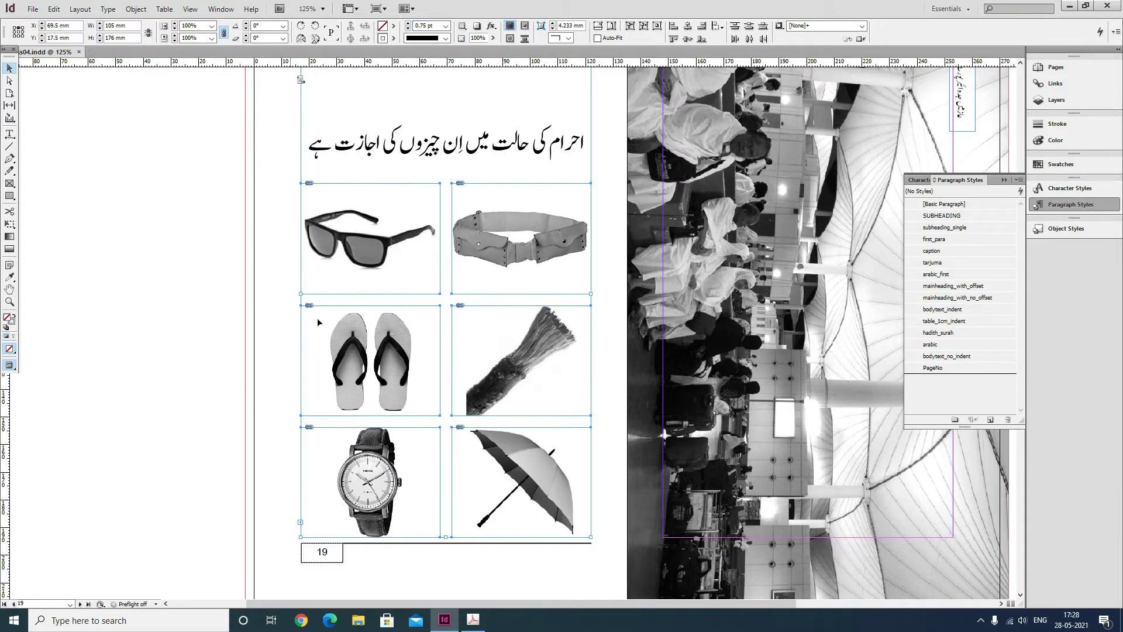
- Leave the heading's text frame out of the selection and set the six picture frames' stroke weight to 0.5 pt
{"action": "scroll", "coordinate": [345, 168], "scroll_direction": "up", "scroll_amount": 3}
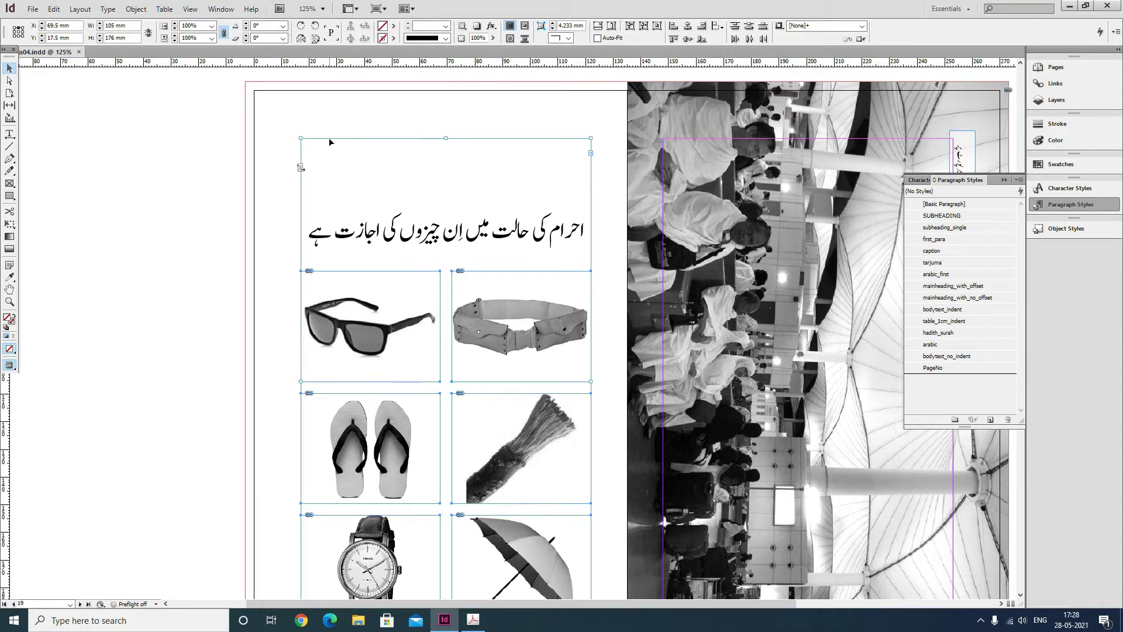
{"action": "left_click", "coordinate": [371, 326]}
{"action": "scroll", "coordinate": [417, 358], "scroll_direction": "down", "scroll_amount": 2}
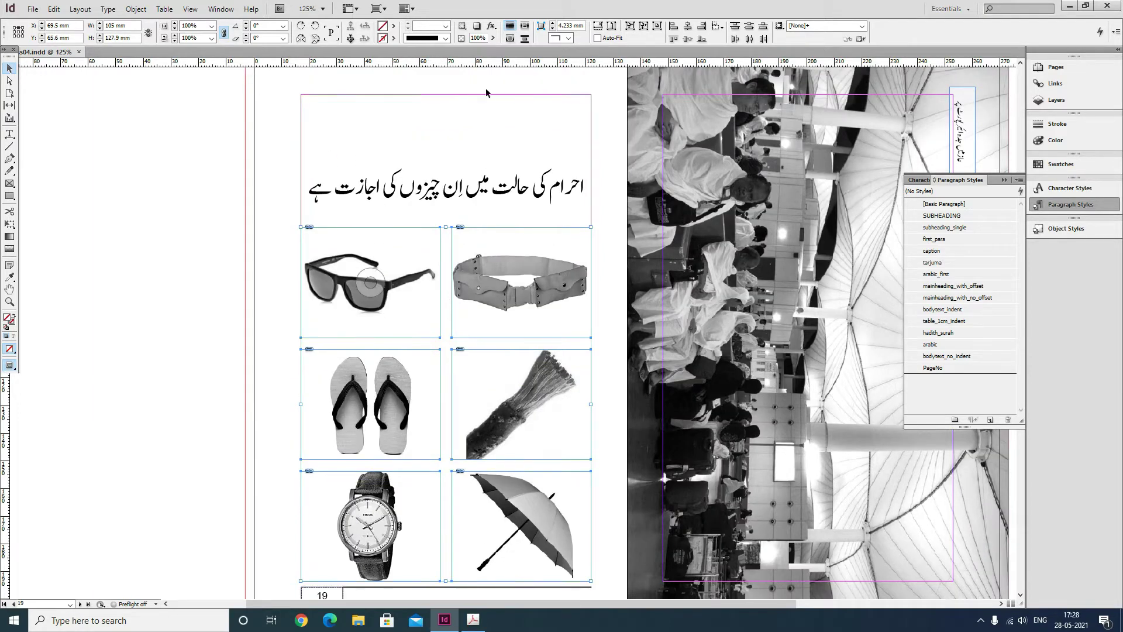
{"action": "left_click", "coordinate": [445, 26]}
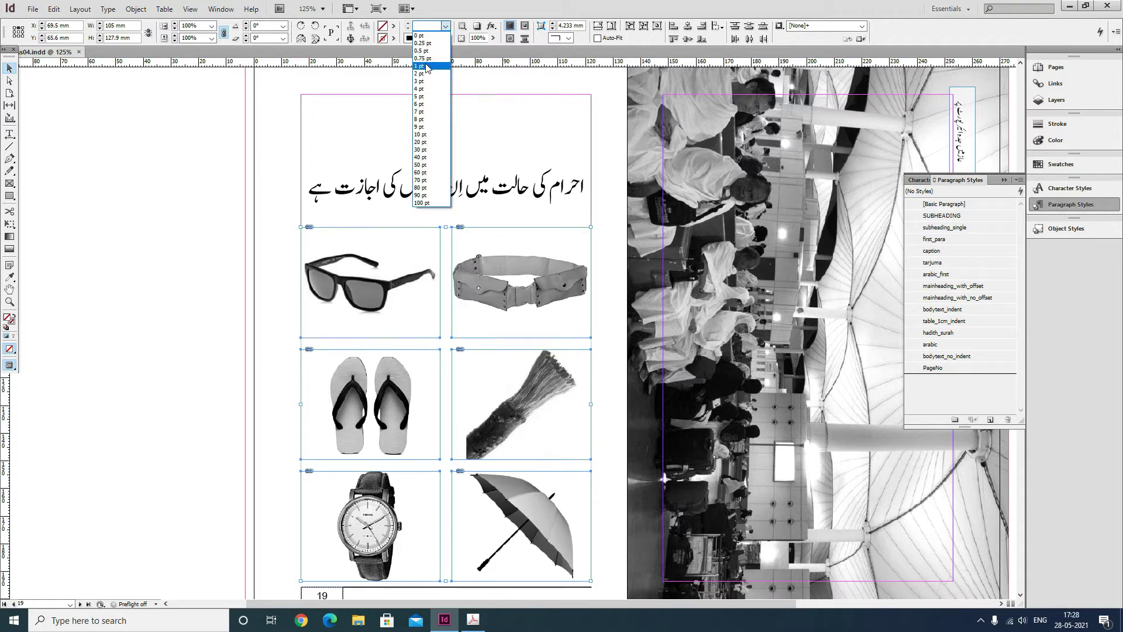
{"action": "left_click", "coordinate": [427, 51]}
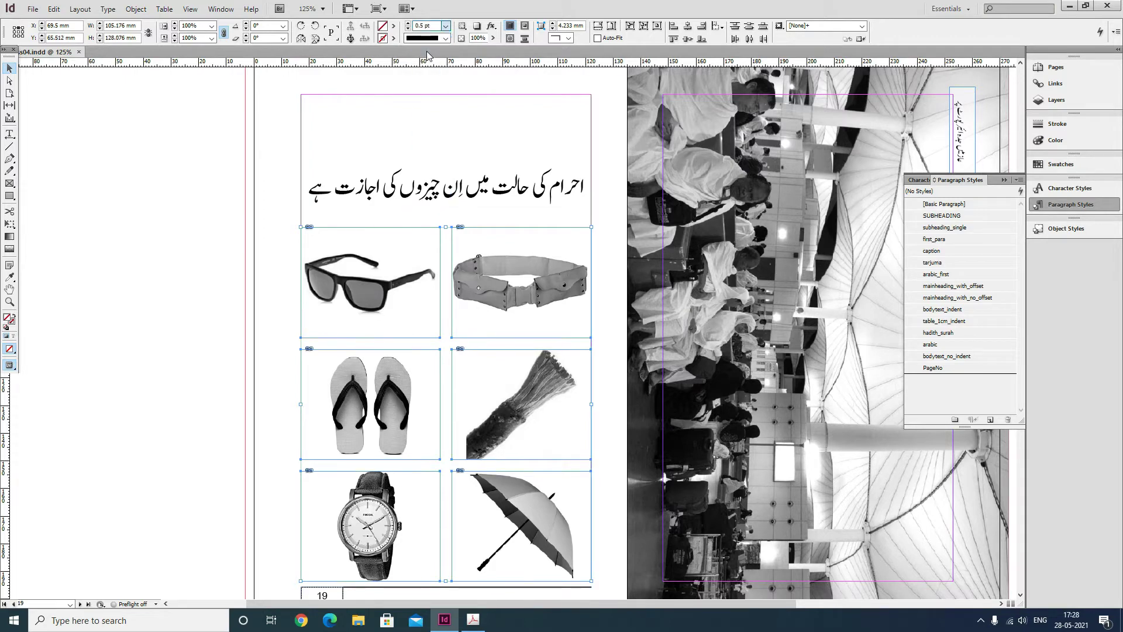
{"action": "left_click", "coordinate": [277, 212]}
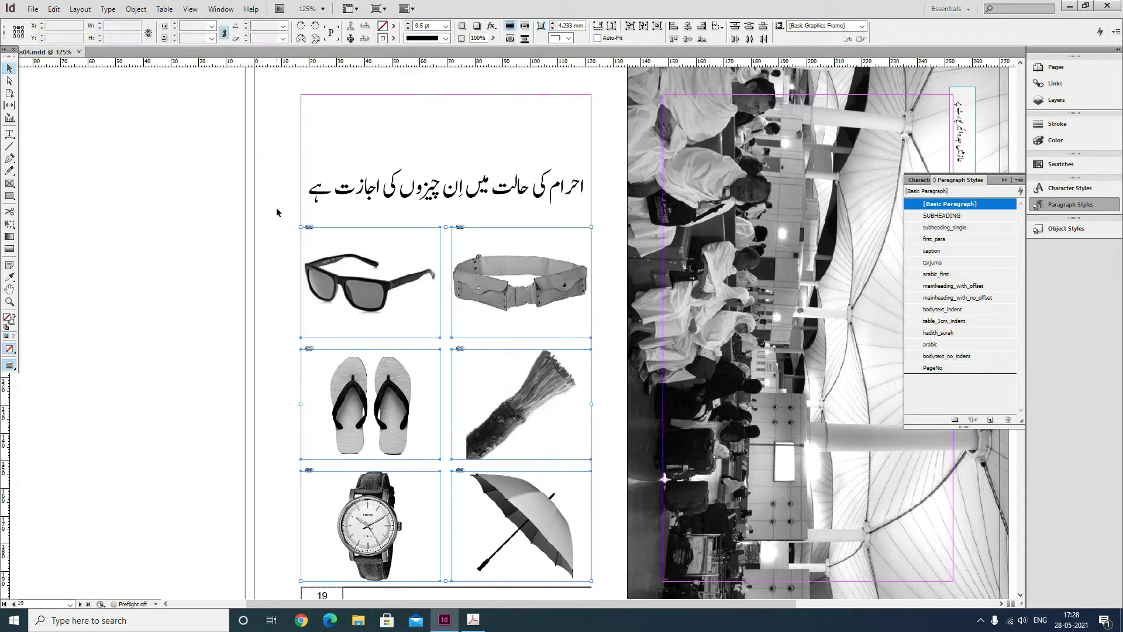
- Switch the display to preview and select all six picture frames on page 19 without the text frame
{"action": "key", "text": "w"}
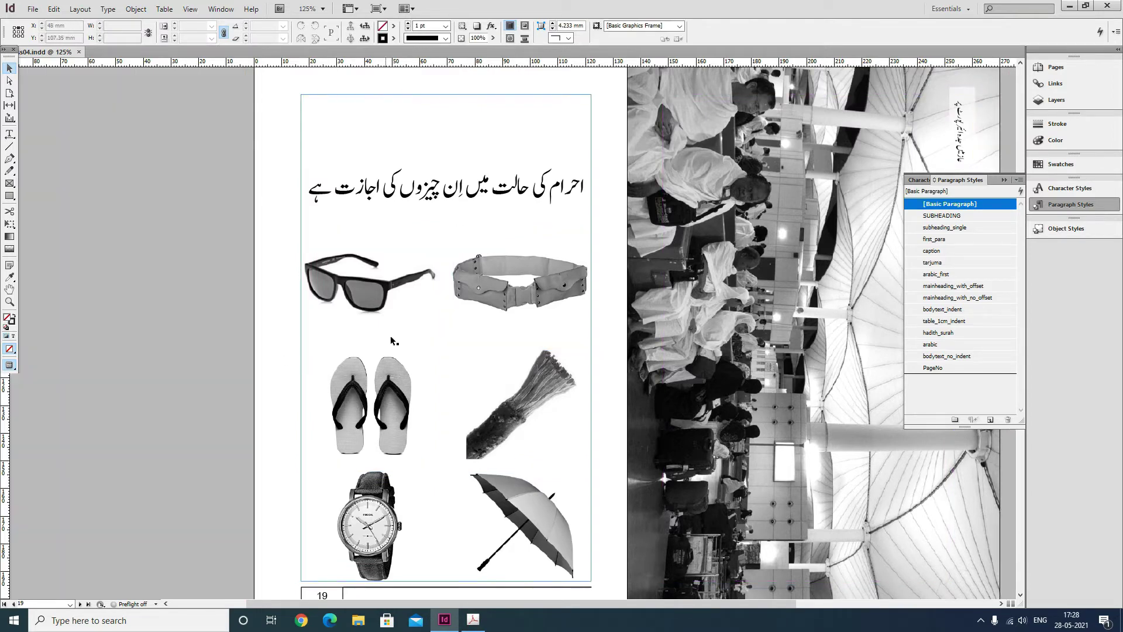
{"action": "left_click", "coordinate": [412, 300]}
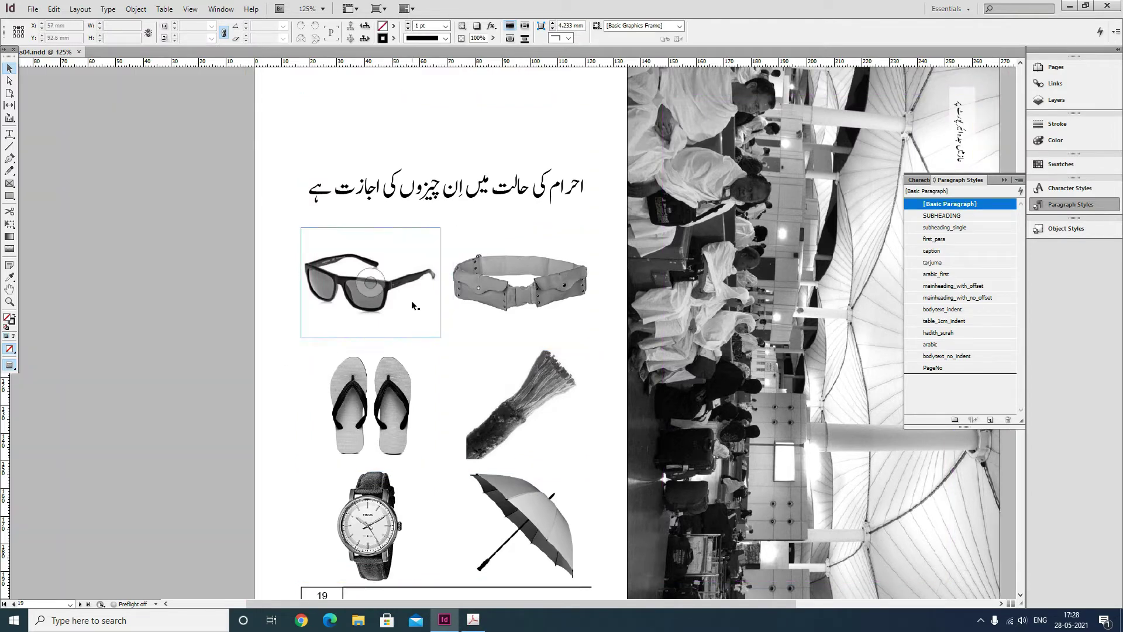
{"action": "left_click", "coordinate": [396, 244]}
{"action": "left_click", "coordinate": [521, 283], "text": "shift"}
{"action": "left_click", "coordinate": [398, 358], "text": "shift"}
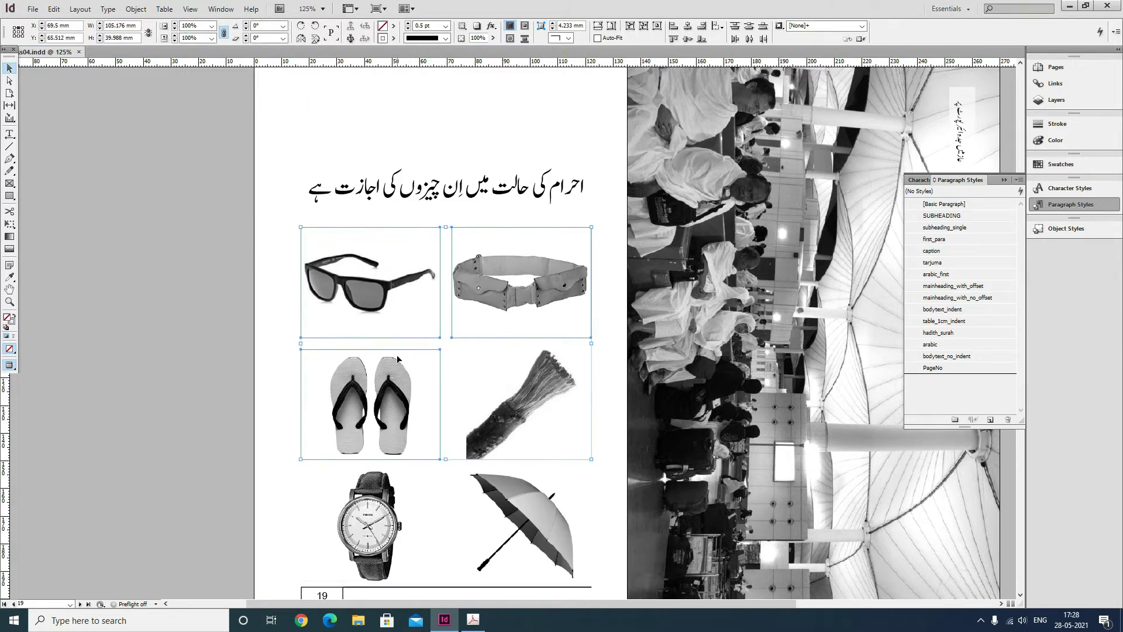
{"action": "left_click", "coordinate": [483, 370], "text": "shift"}
{"action": "left_click", "coordinate": [421, 493], "text": "shift"}
{"action": "left_click", "coordinate": [485, 490], "text": "shift"}
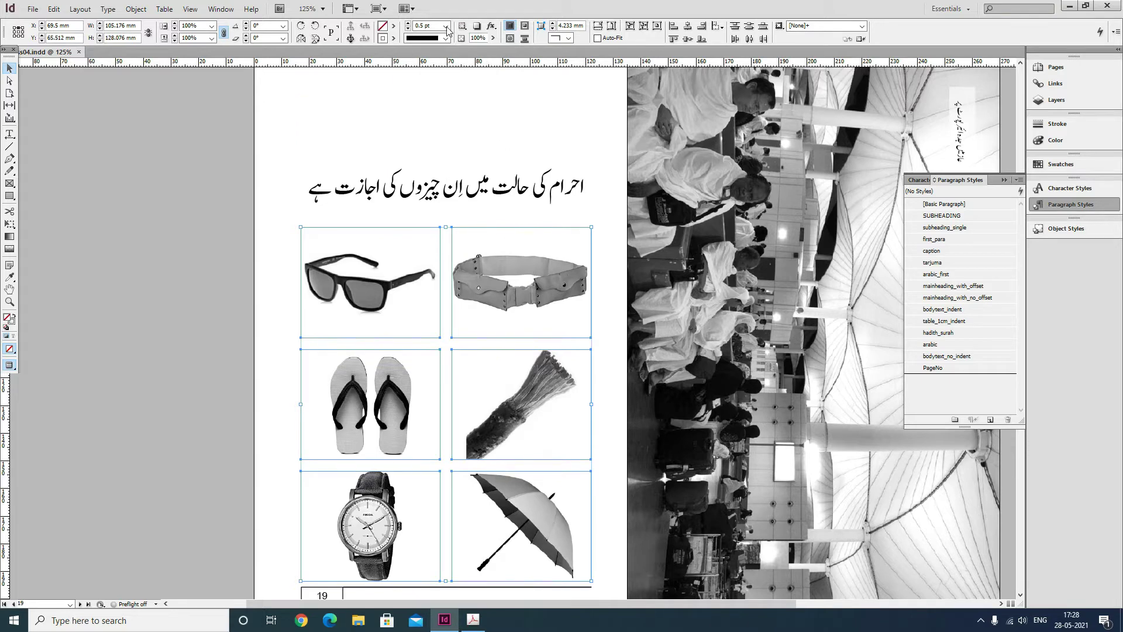
{"action": "left_click", "coordinate": [396, 27]}
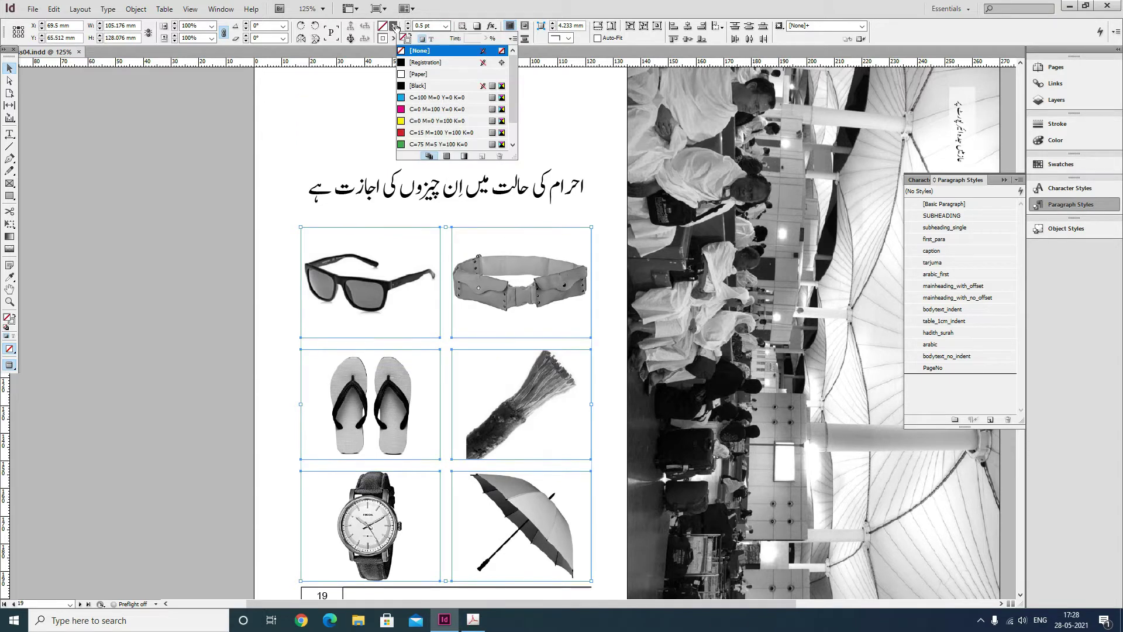
{"action": "left_click", "coordinate": [421, 86]}
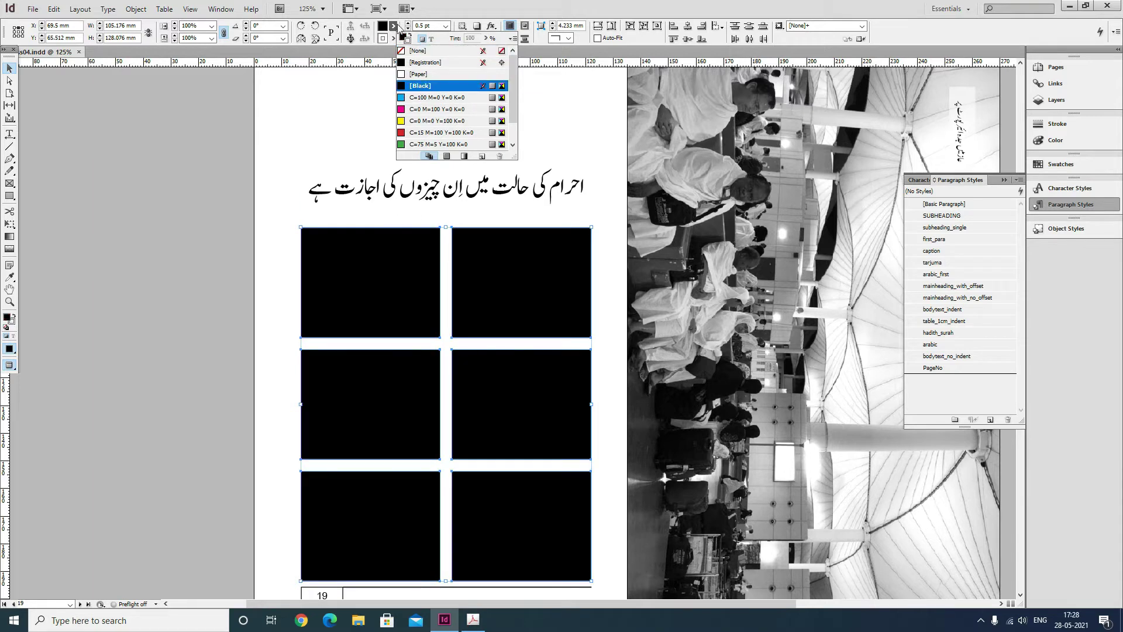
{"action": "left_click", "coordinate": [423, 52]}
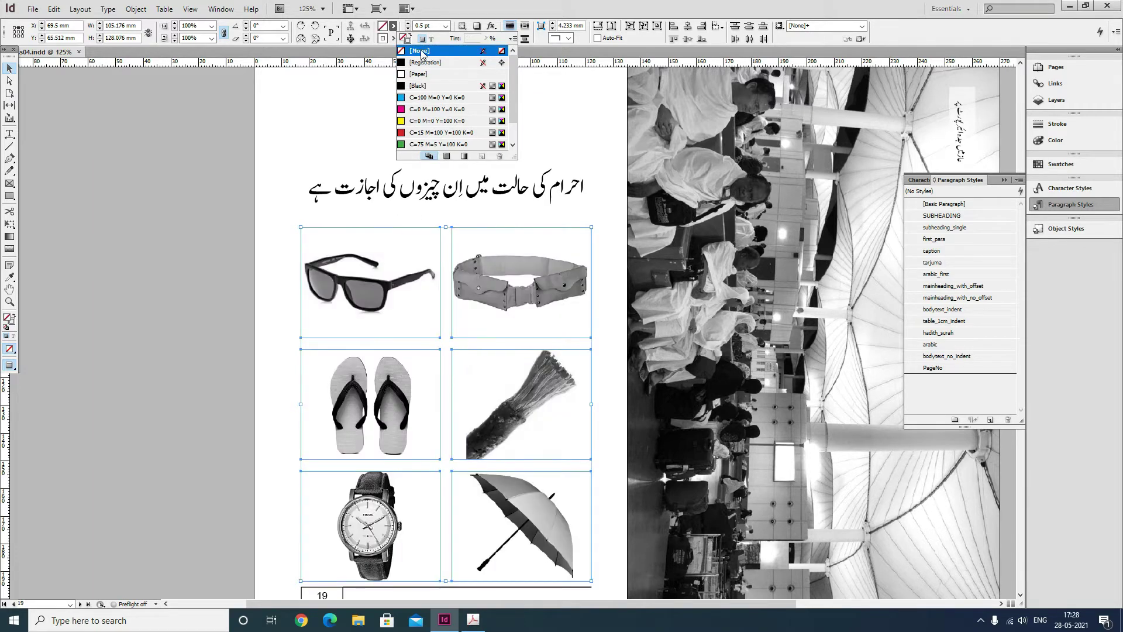
- Set the stroke colour of the six picture frames to [Black], deselect them and return to the normal display
{"action": "left_click", "coordinate": [394, 39]}
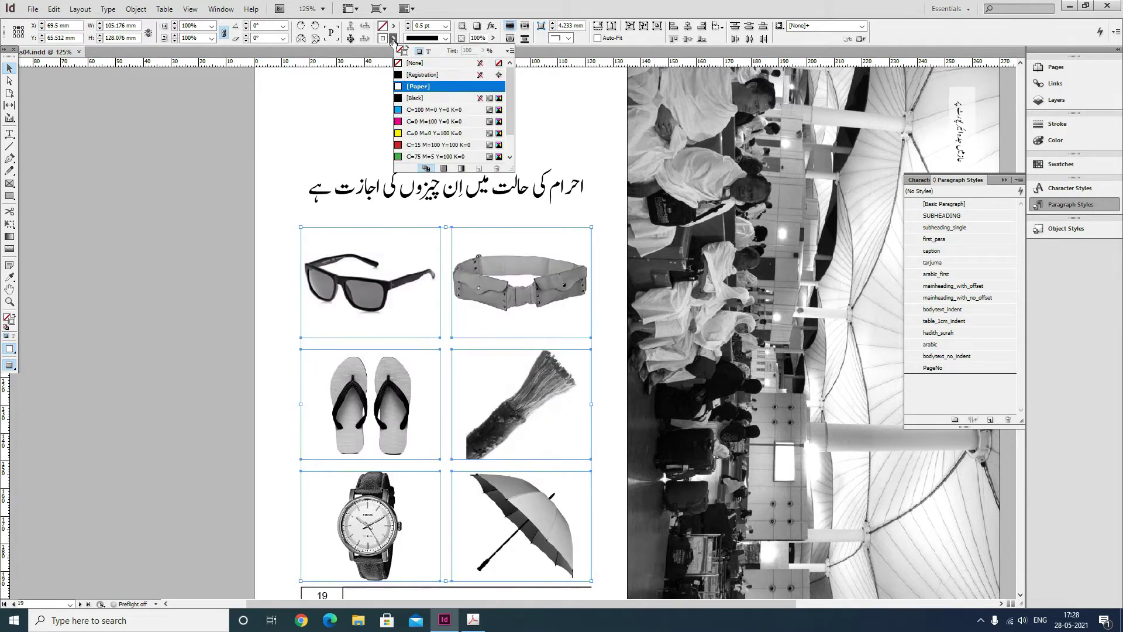
{"action": "left_click", "coordinate": [413, 98]}
{"action": "left_click", "coordinate": [296, 468]}
{"action": "left_click", "coordinate": [516, 386]}
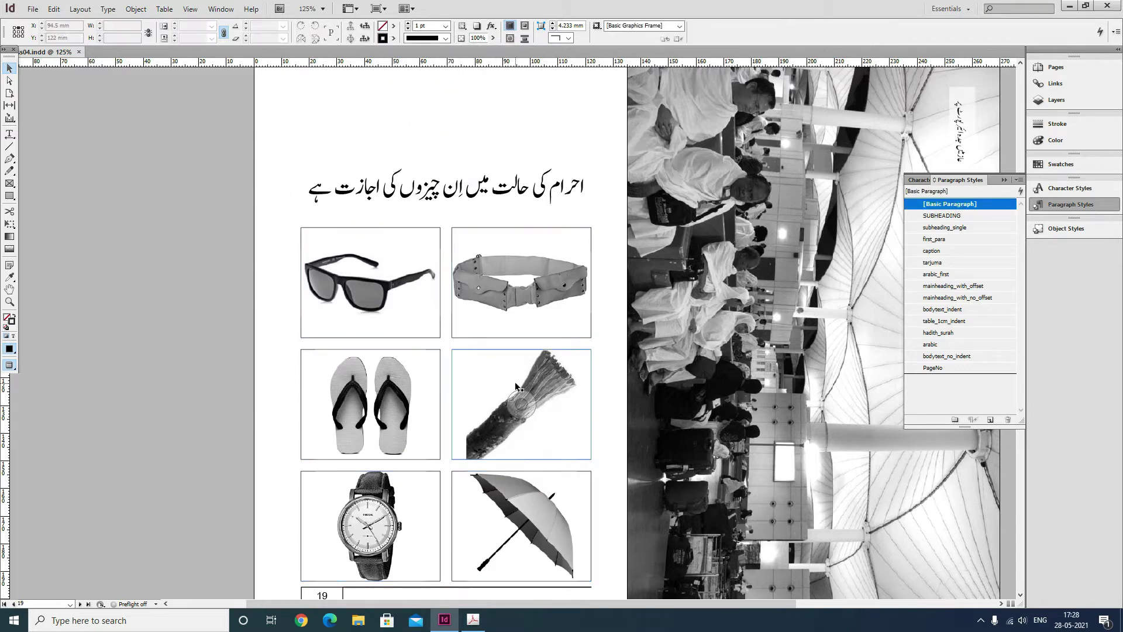
{"action": "scroll", "coordinate": [517, 386], "scroll_direction": "down", "scroll_amount": 1}
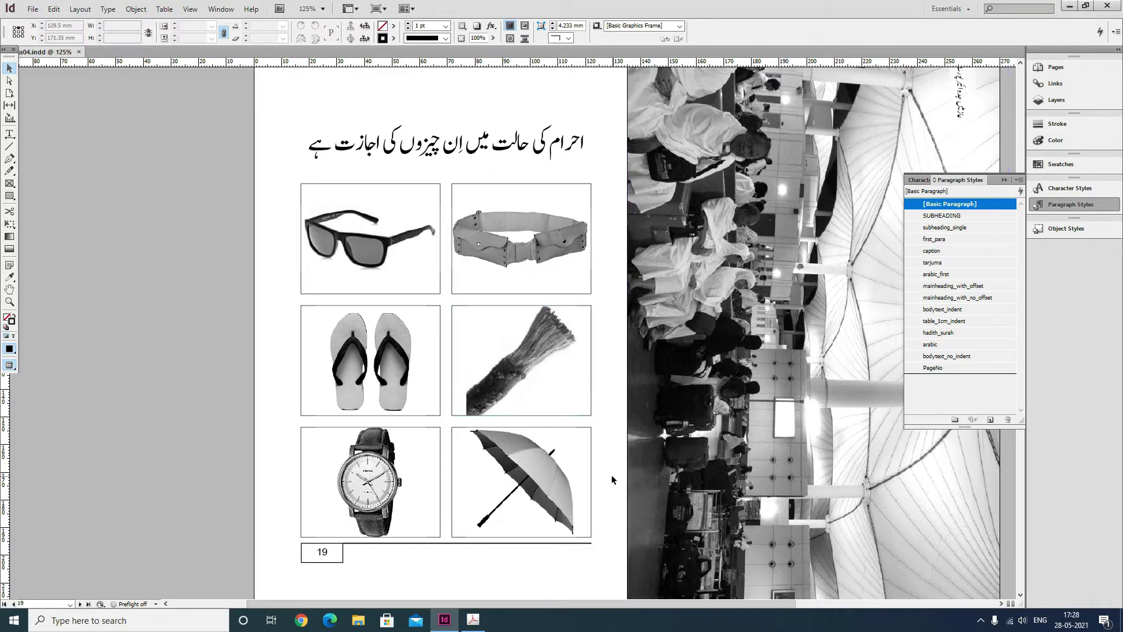
{"action": "key", "text": "w"}
- Start page 20 with the prohibited-items heading in the mainheading_with_offset style and break the text after it onto page 21
{"action": "scroll", "coordinate": [553, 362], "scroll_direction": "down", "scroll_amount": 1}
{"action": "scroll", "coordinate": [564, 362], "scroll_direction": "down", "scroll_amount": 10}
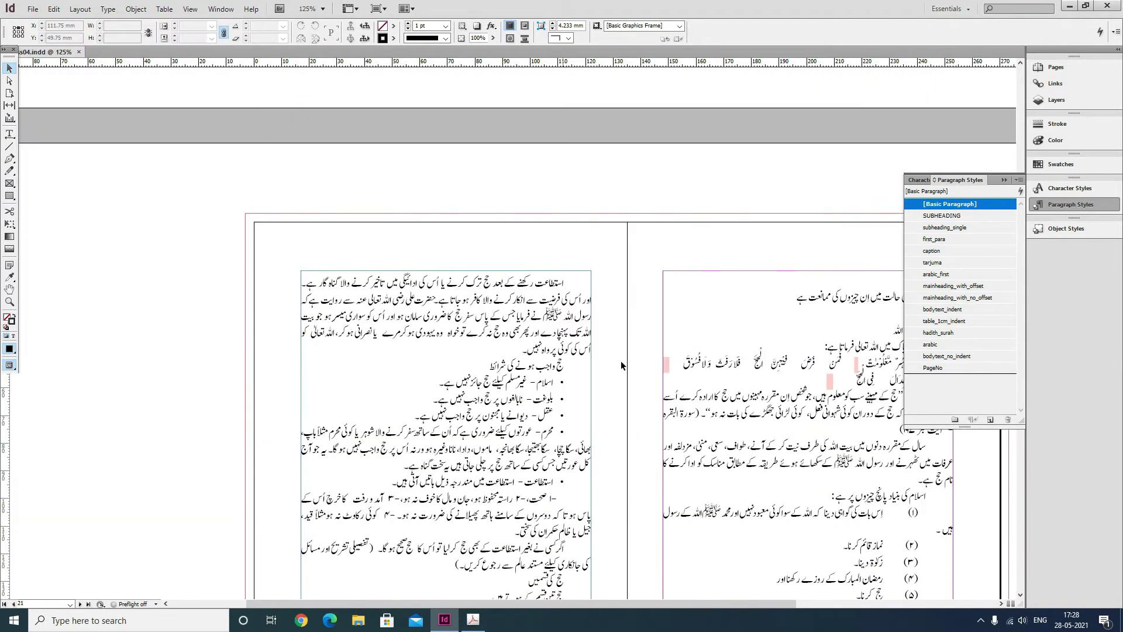
{"action": "left_click_drag", "start_coordinate": [738, 361], "coordinate": [463, 204]}
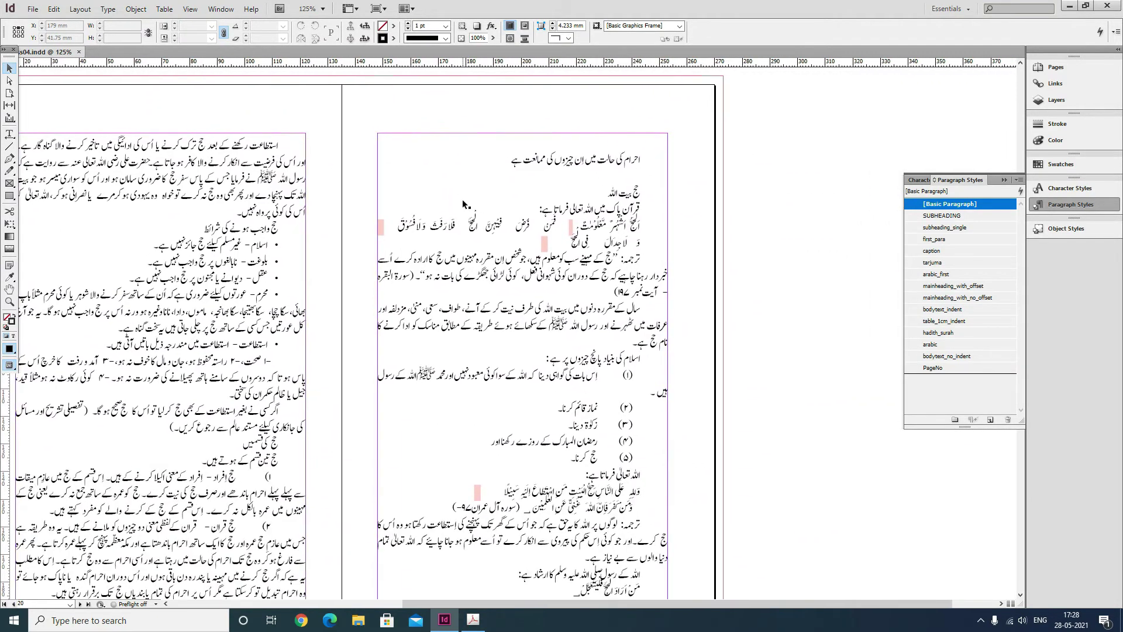
{"action": "key", "text": "t"}
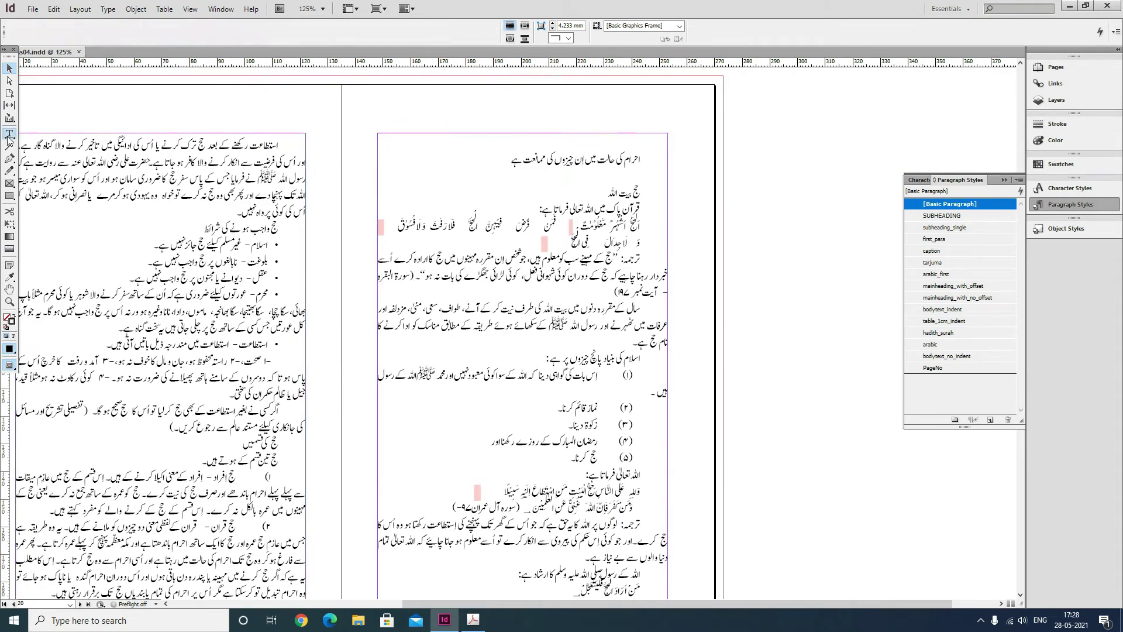
{"action": "left_click", "coordinate": [624, 169]}
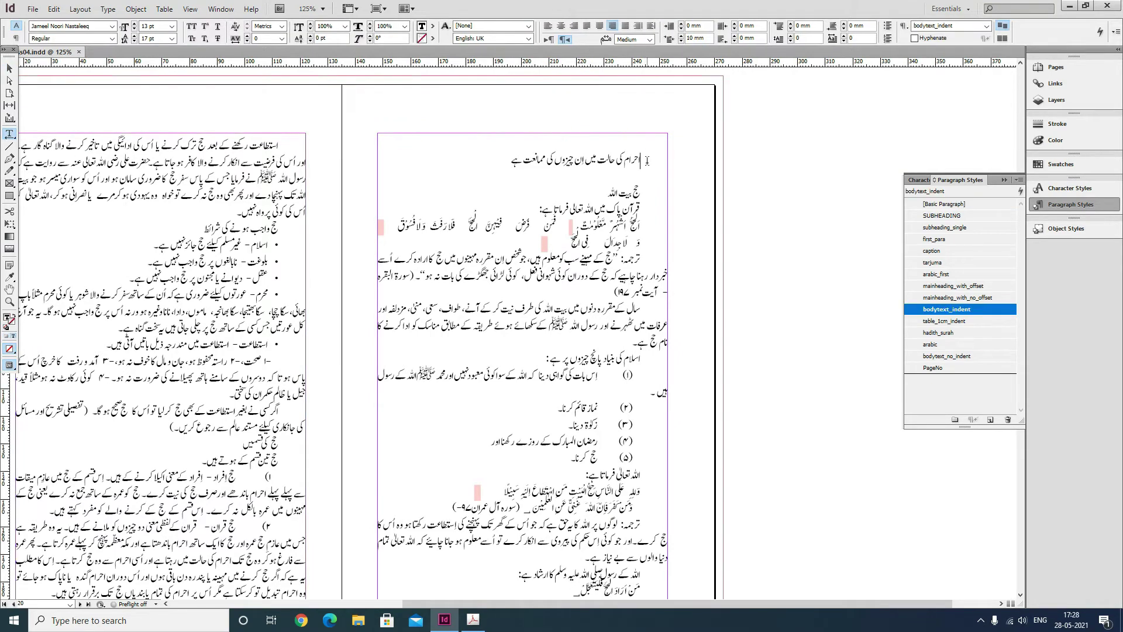
{"action": "scroll", "coordinate": [647, 161], "scroll_direction": "down", "scroll_amount": 1}
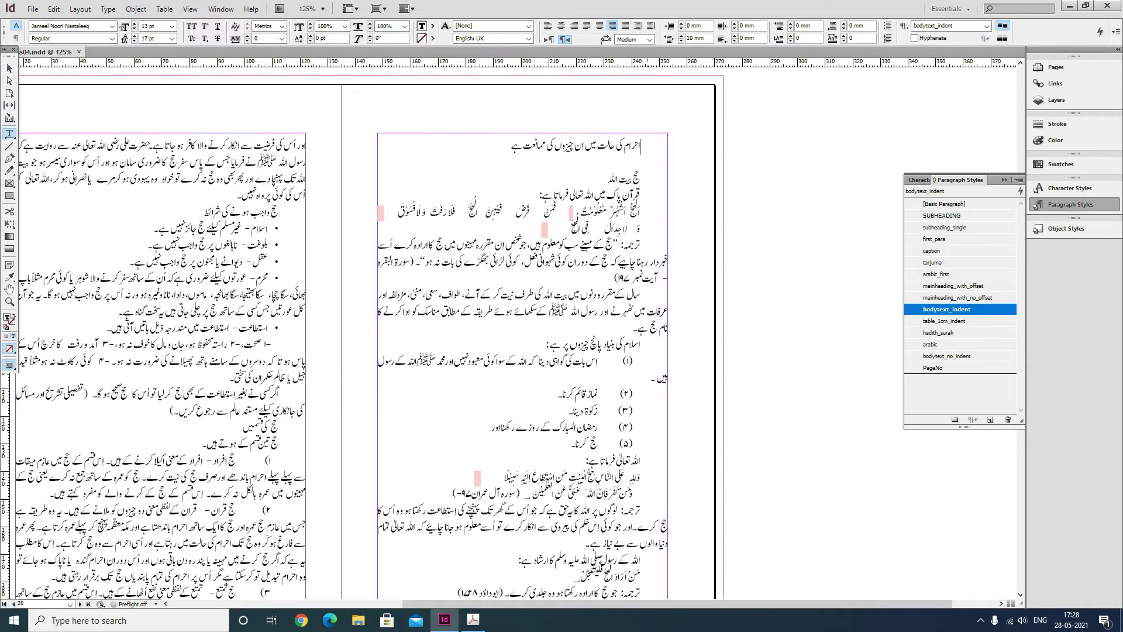
{"action": "left_click", "coordinate": [964, 286]}
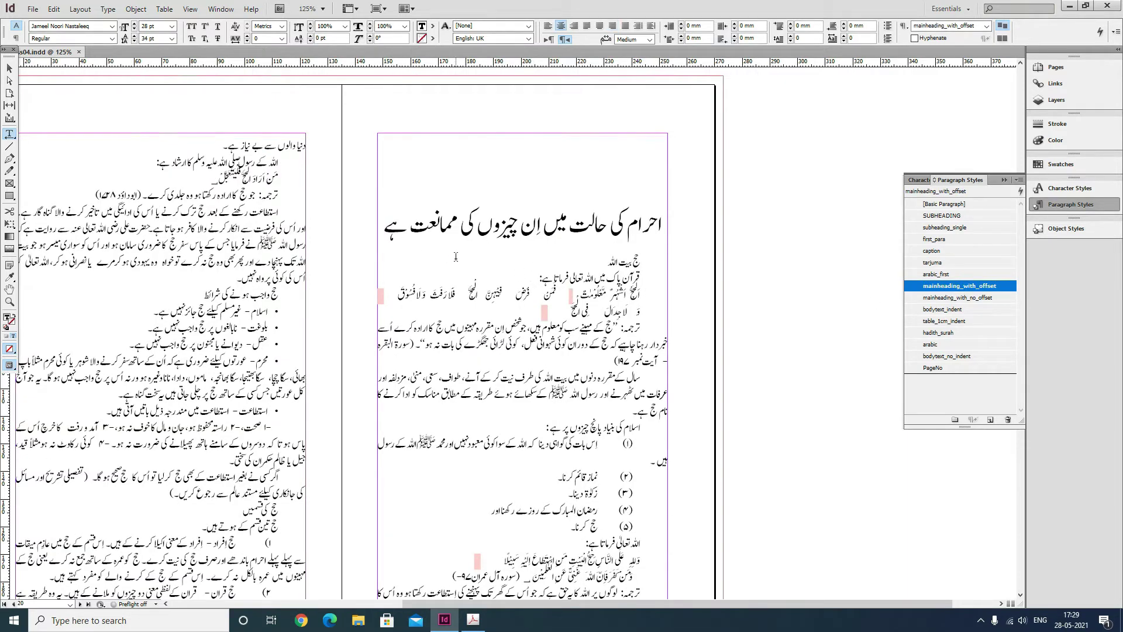
{"action": "key", "text": "KP_Enter"}
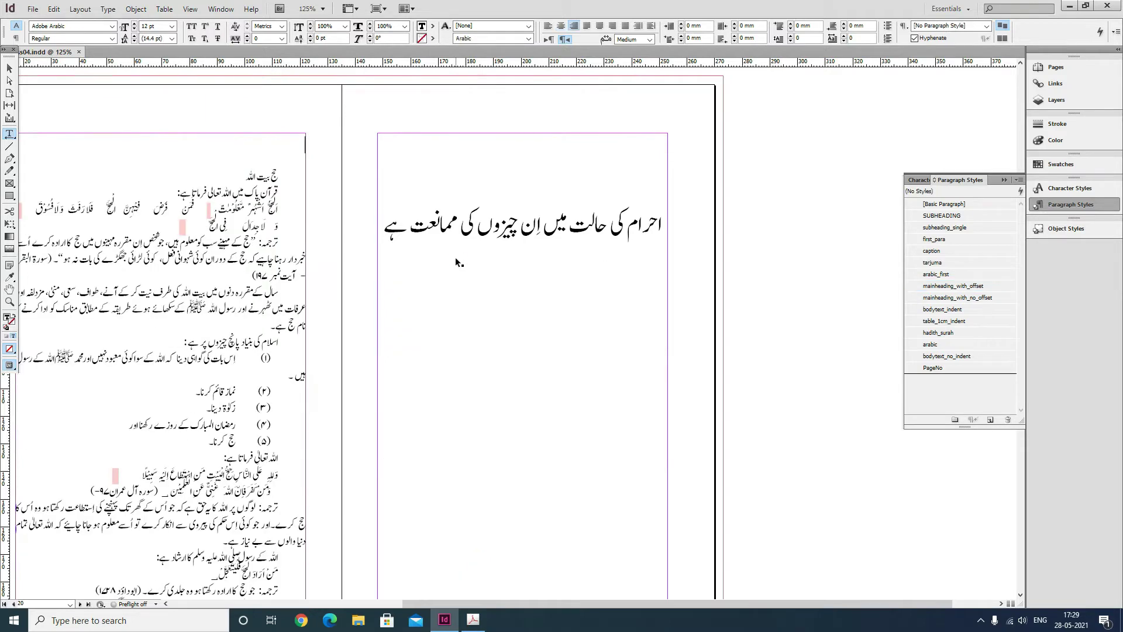
- Copy the six picture frames from page 19 to page 20 and align the grid with the margins below the heading
{"action": "left_click", "coordinate": [9, 69]}
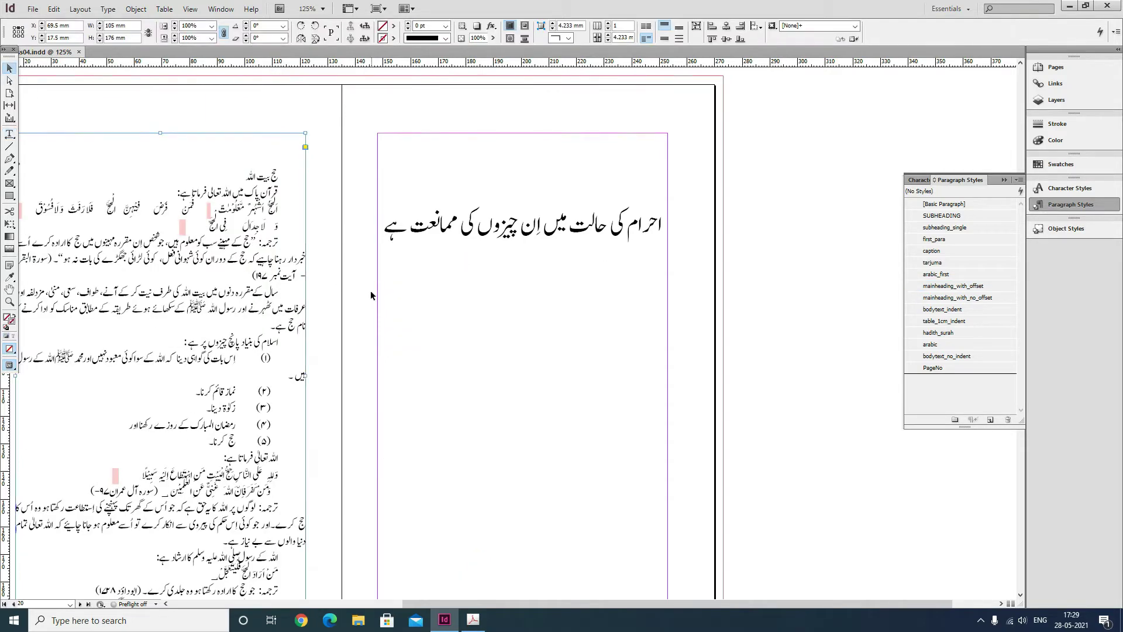
{"action": "left_click_drag", "start_coordinate": [514, 318], "coordinate": [519, 253]}
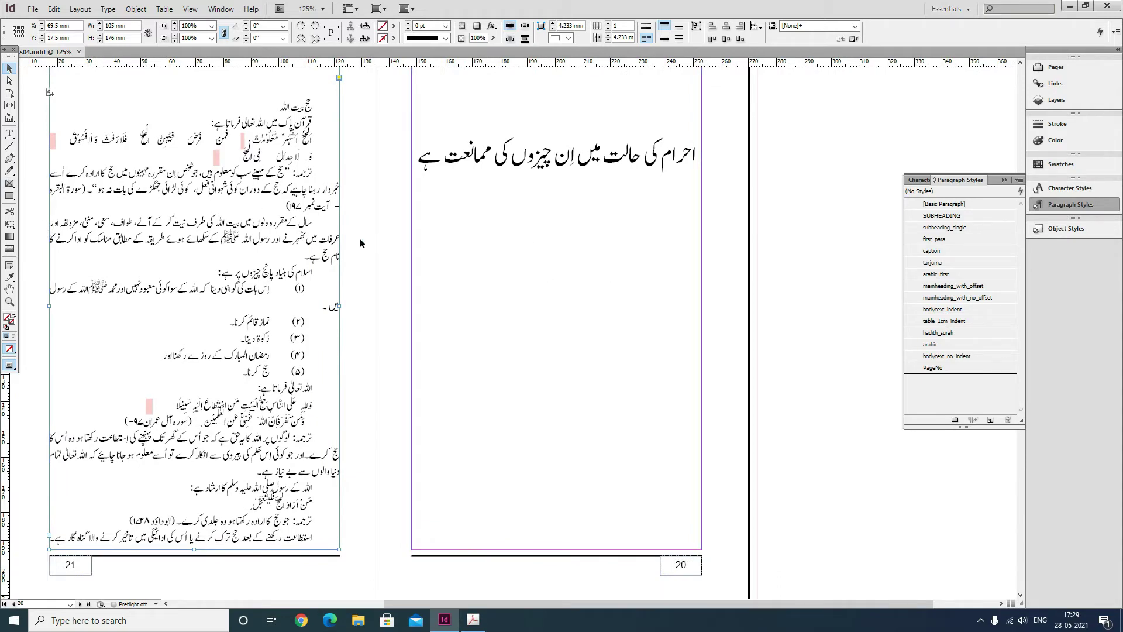
{"action": "scroll", "coordinate": [408, 253], "scroll_direction": "up", "scroll_amount": 10}
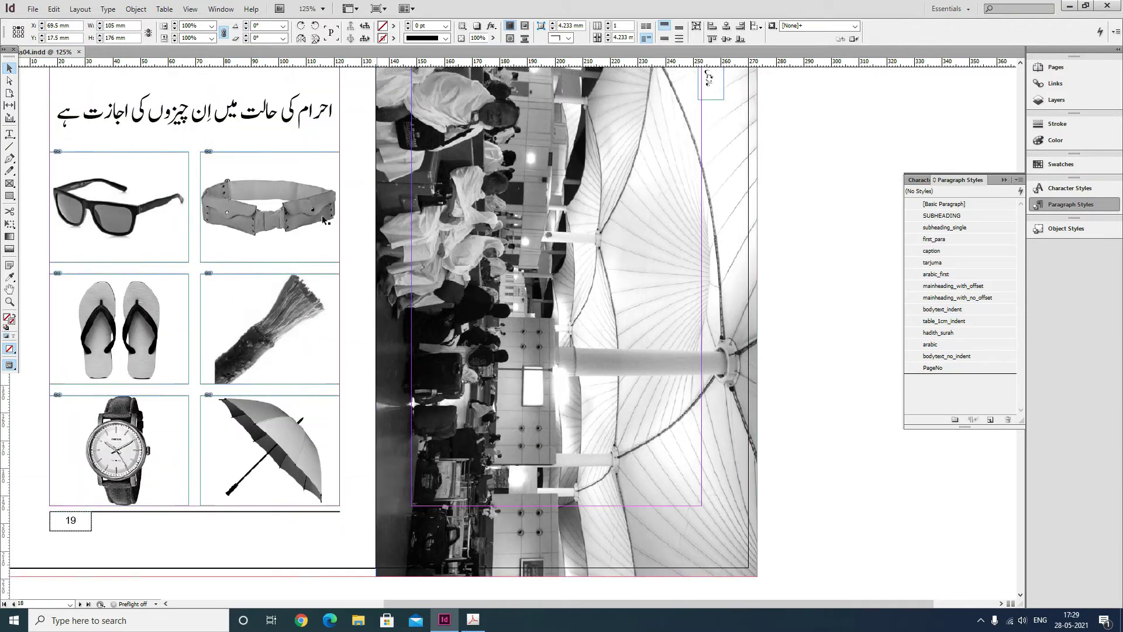
{"action": "left_click", "coordinate": [171, 191]}
{"action": "left_click", "coordinate": [270, 197], "text": "shift"}
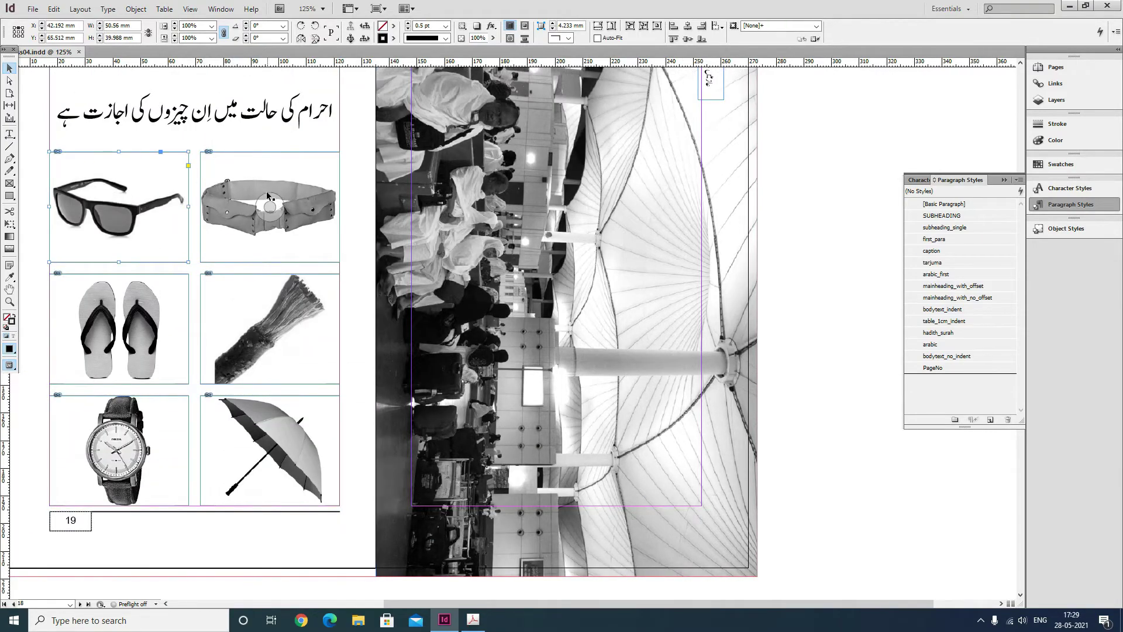
{"action": "left_click", "coordinate": [126, 310], "text": "shift"}
{"action": "left_click", "coordinate": [246, 296], "text": "shift"}
{"action": "left_click", "coordinate": [120, 427], "text": "shift"}
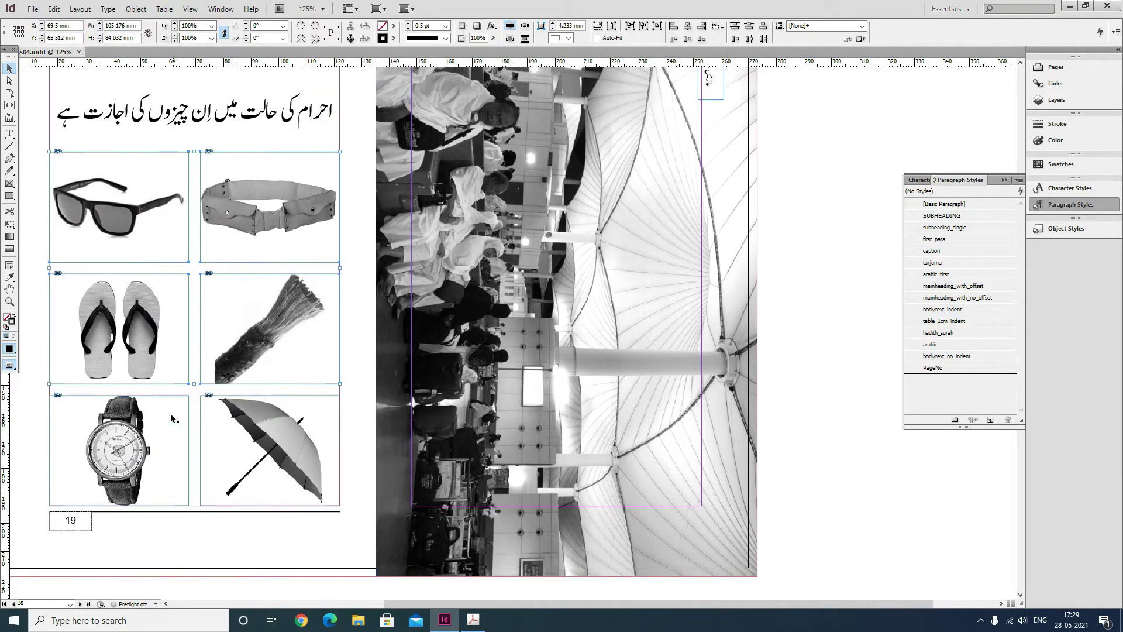
{"action": "left_click", "coordinate": [241, 420], "text": "shift"}
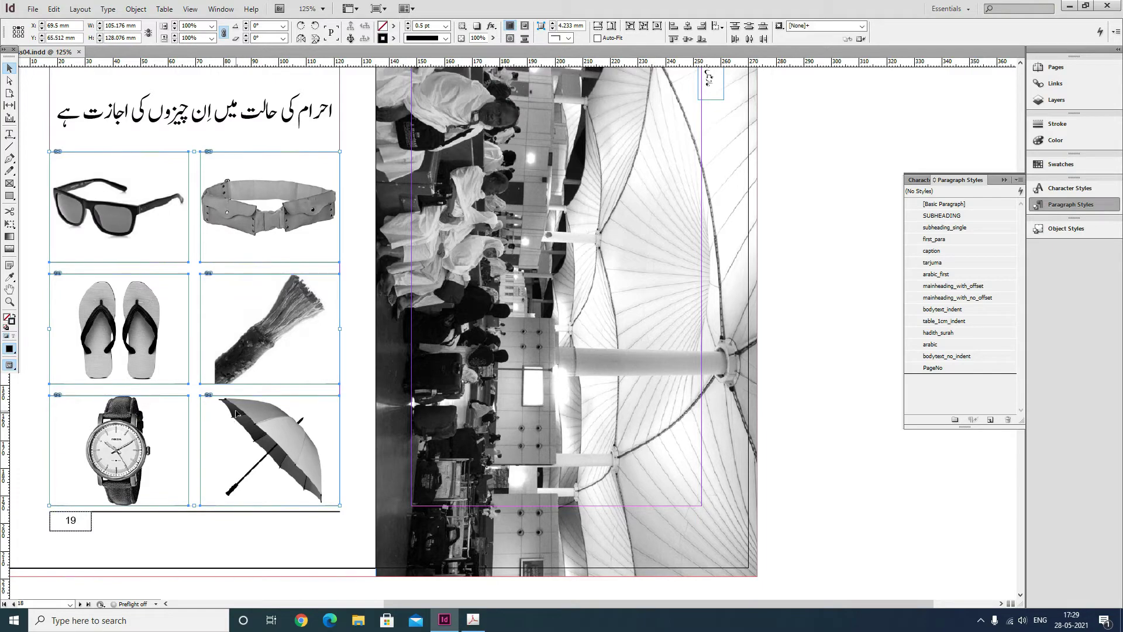
{"action": "scroll", "coordinate": [531, 432], "scroll_direction": "down", "scroll_amount": 10}
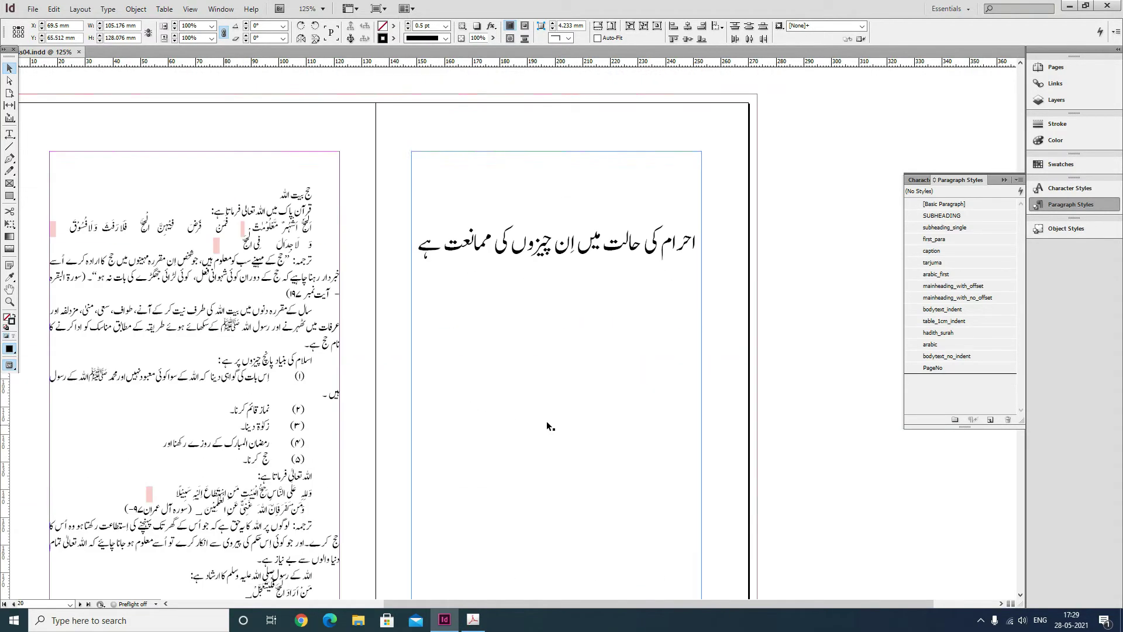
{"action": "key", "text": "ctrl+v"}
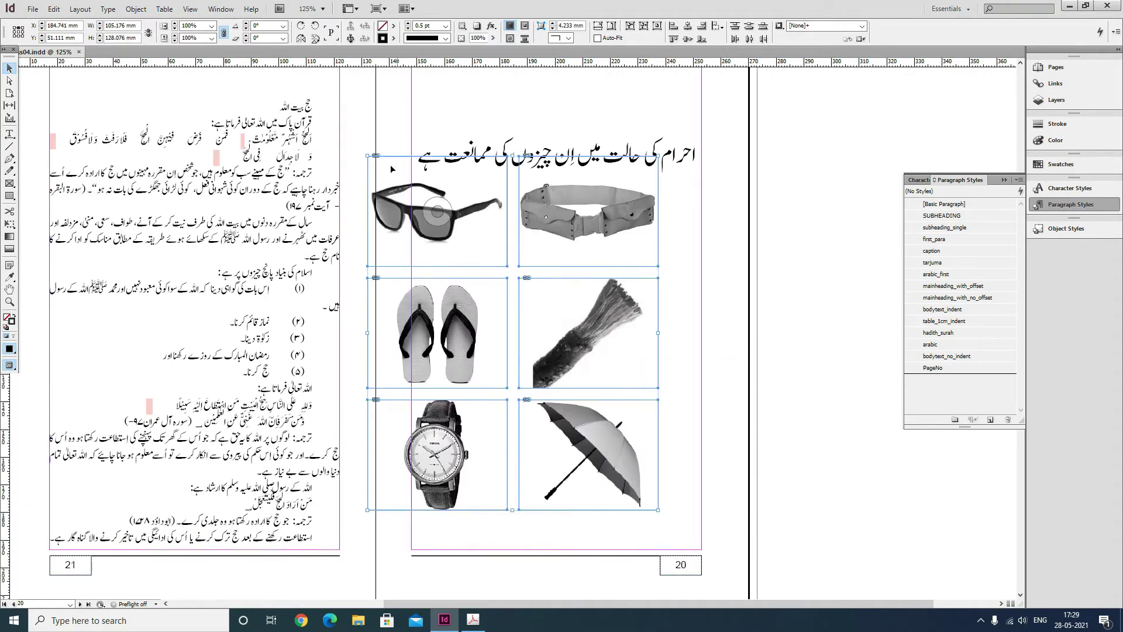
{"action": "left_click_drag", "start_coordinate": [395, 158], "coordinate": [439, 197]}
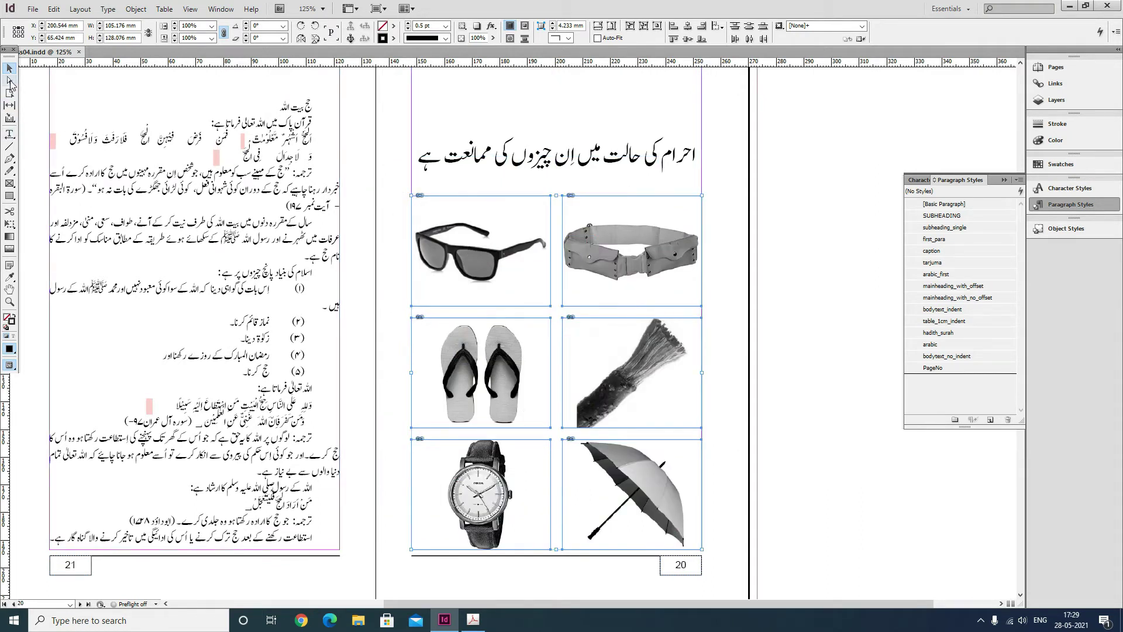
- Delete the six copied pictures on page 20 from inside their frames, keeping the empty frames
{"action": "left_click", "coordinate": [9, 80]}
{"action": "left_click", "coordinate": [473, 252]}
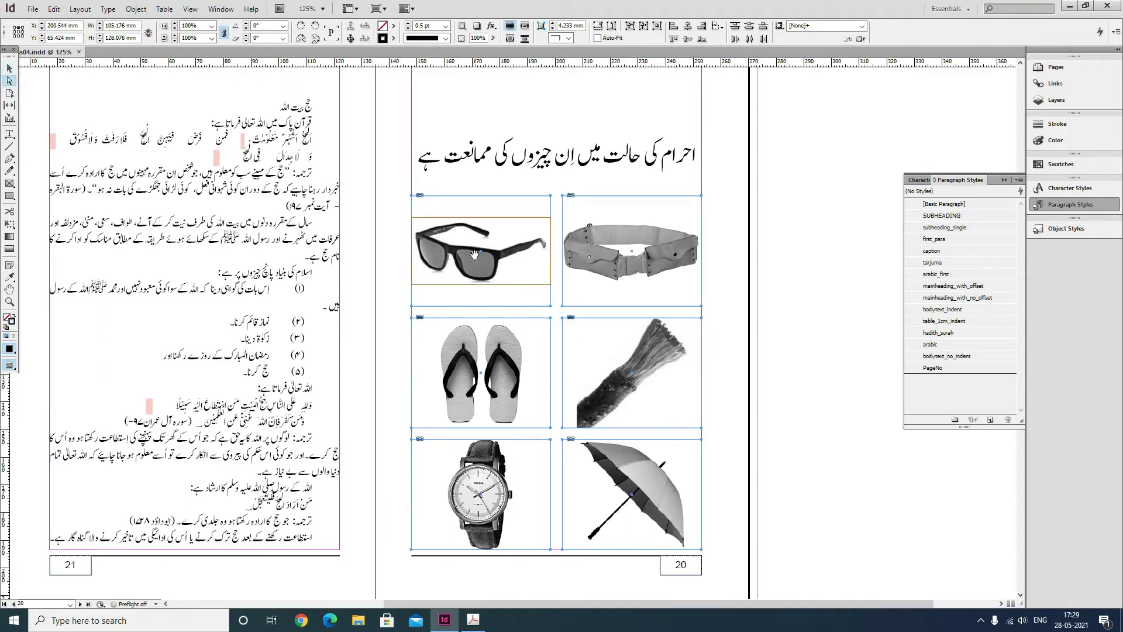
{"action": "key", "text": "Delete"}
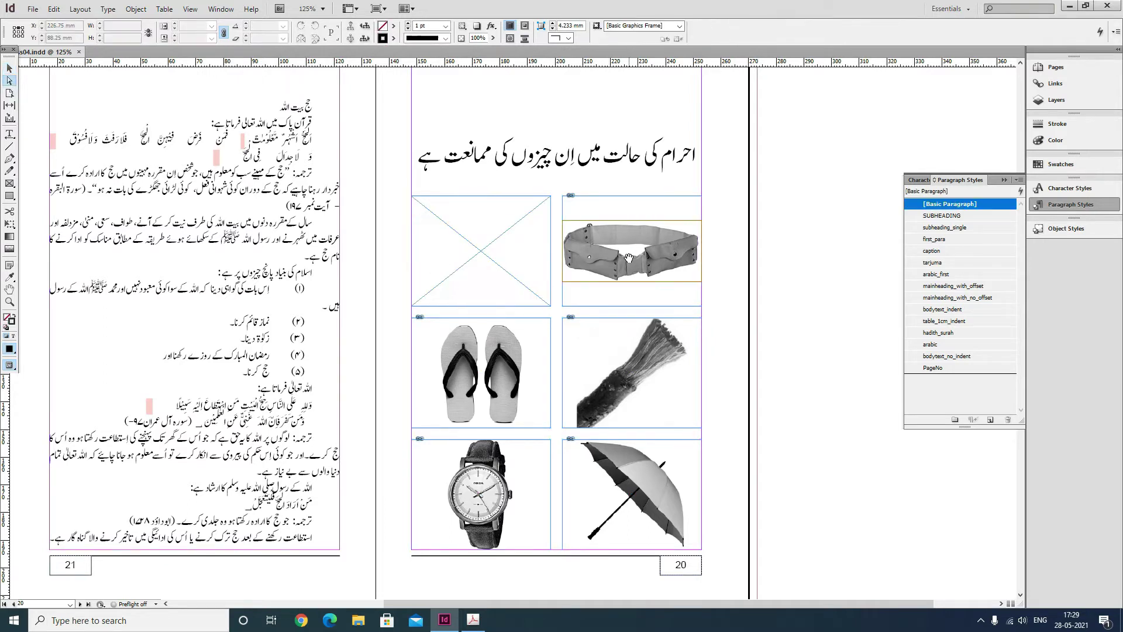
{"action": "left_click", "coordinate": [631, 252]}
{"action": "key", "text": "Delete"}
{"action": "left_click", "coordinate": [489, 379]}
{"action": "key", "text": "Delete"}
{"action": "left_click", "coordinate": [616, 379]}
{"action": "key", "text": "Delete"}
{"action": "left_click", "coordinate": [486, 507]}
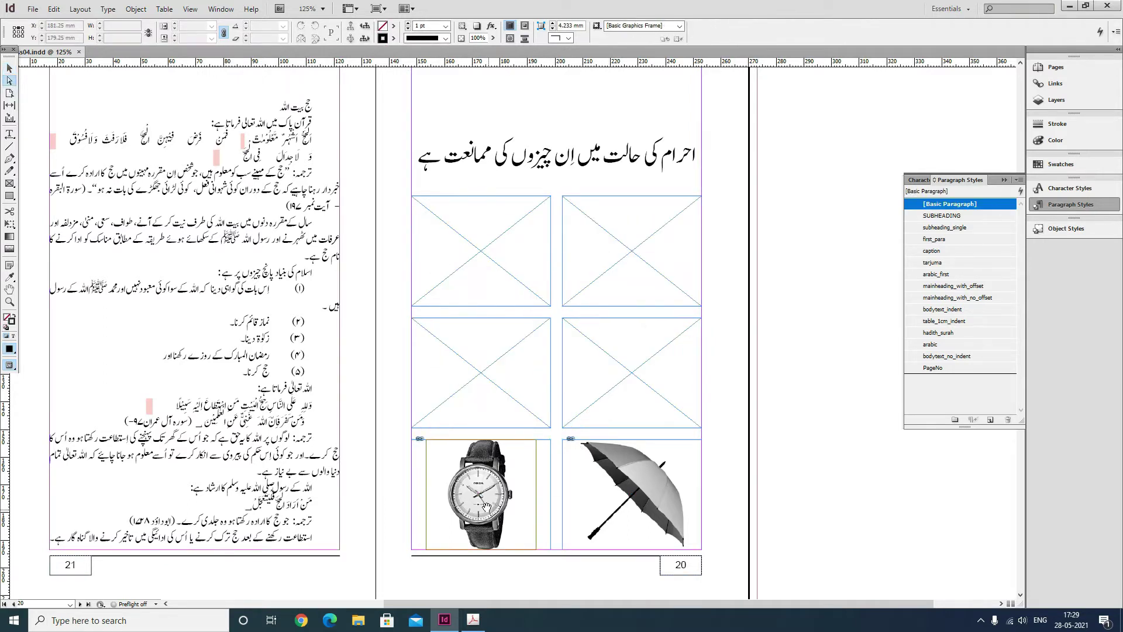
{"action": "key", "text": "Delete"}
{"action": "left_click", "coordinate": [631, 494]}
{"action": "key", "text": "Delete"}
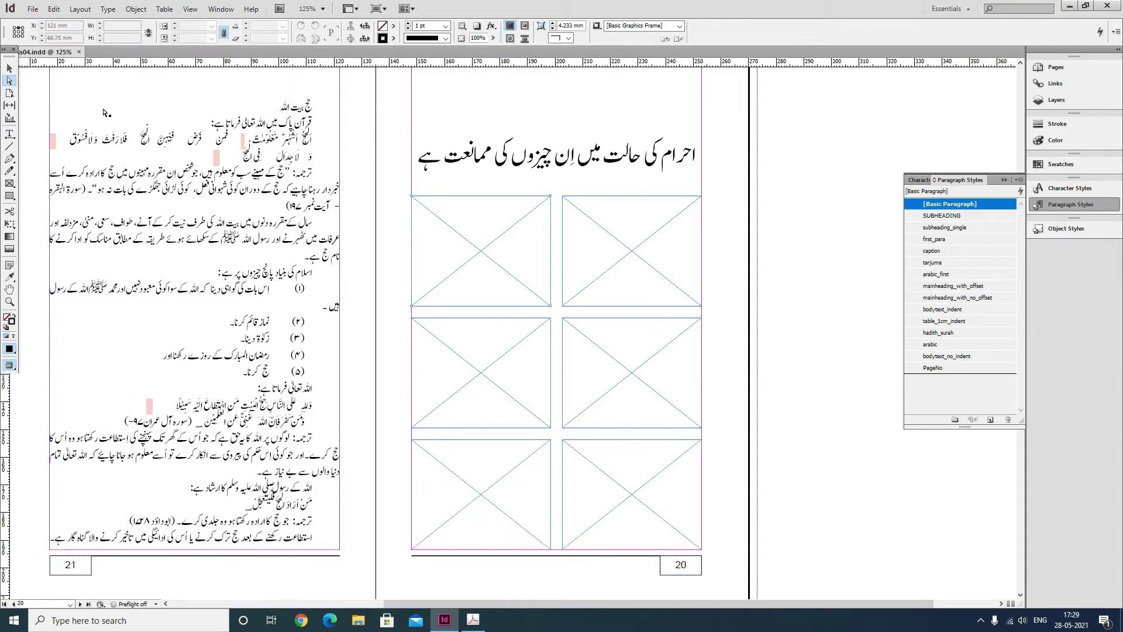
- Select all six empty picture frames on page 20
{"action": "left_click", "coordinate": [10, 69]}
{"action": "left_click_drag", "start_coordinate": [385, 225], "coordinate": [592, 246]}
{"action": "left_click", "coordinate": [529, 371], "text": "shift"}
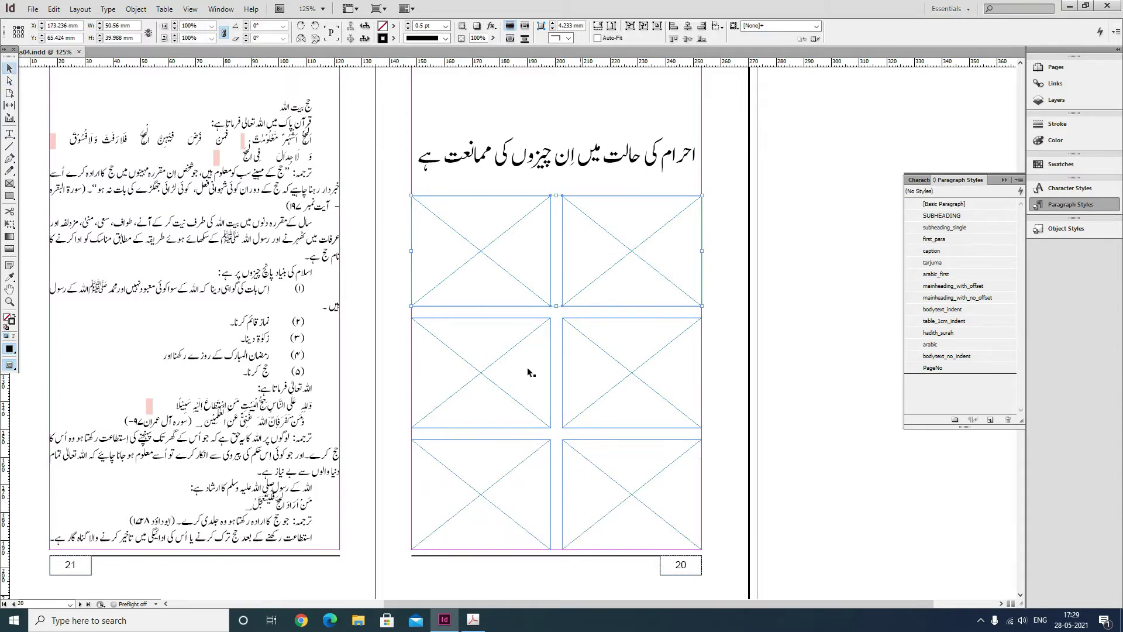
{"action": "left_click", "coordinate": [621, 372], "text": "shift"}
{"action": "left_click", "coordinate": [532, 485], "text": "shift"}
{"action": "left_click", "coordinate": [605, 475], "text": "shift"}
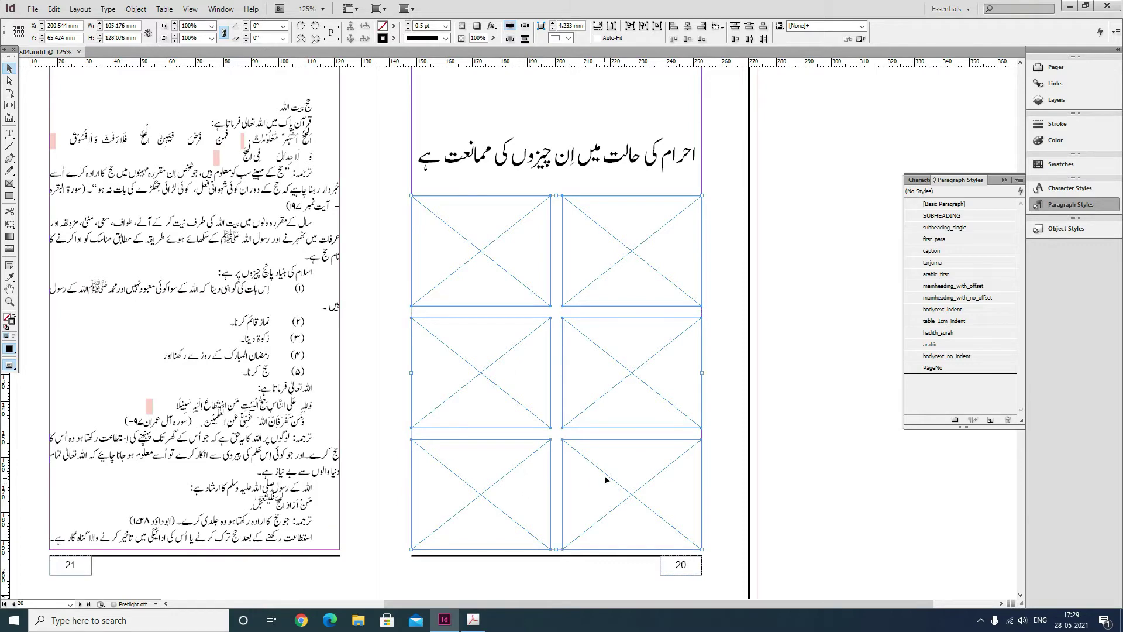
- Start placing images and pick nail_cutter_not_allowed.tif and perfume_not_allowed.tif from the images folder
{"action": "left_click", "coordinate": [32, 9]}
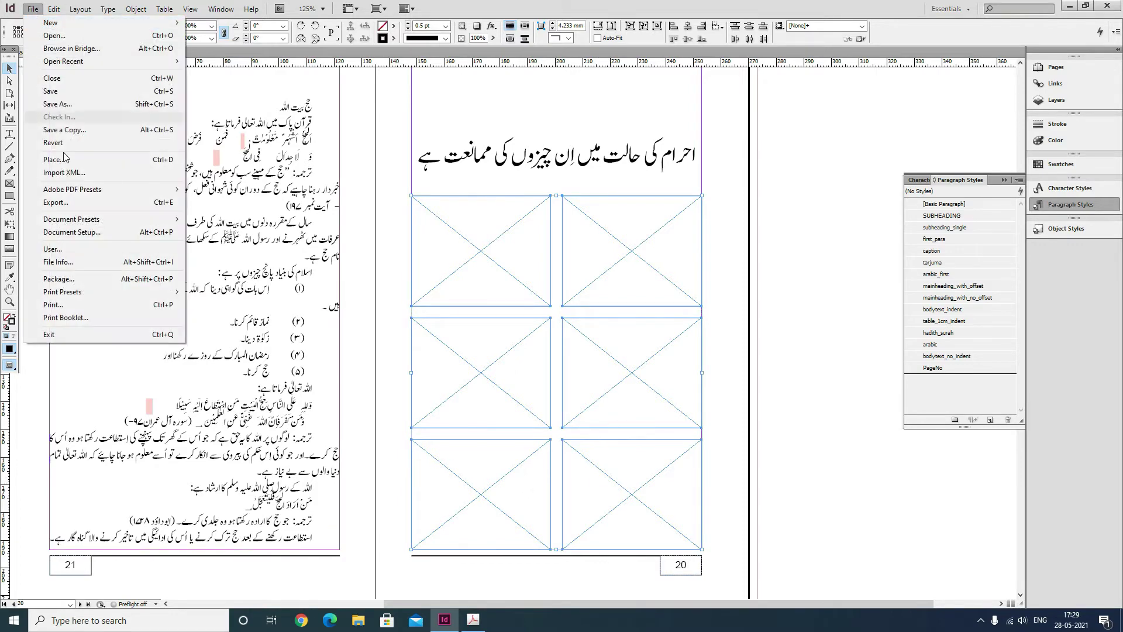
{"action": "left_click", "coordinate": [65, 161]}
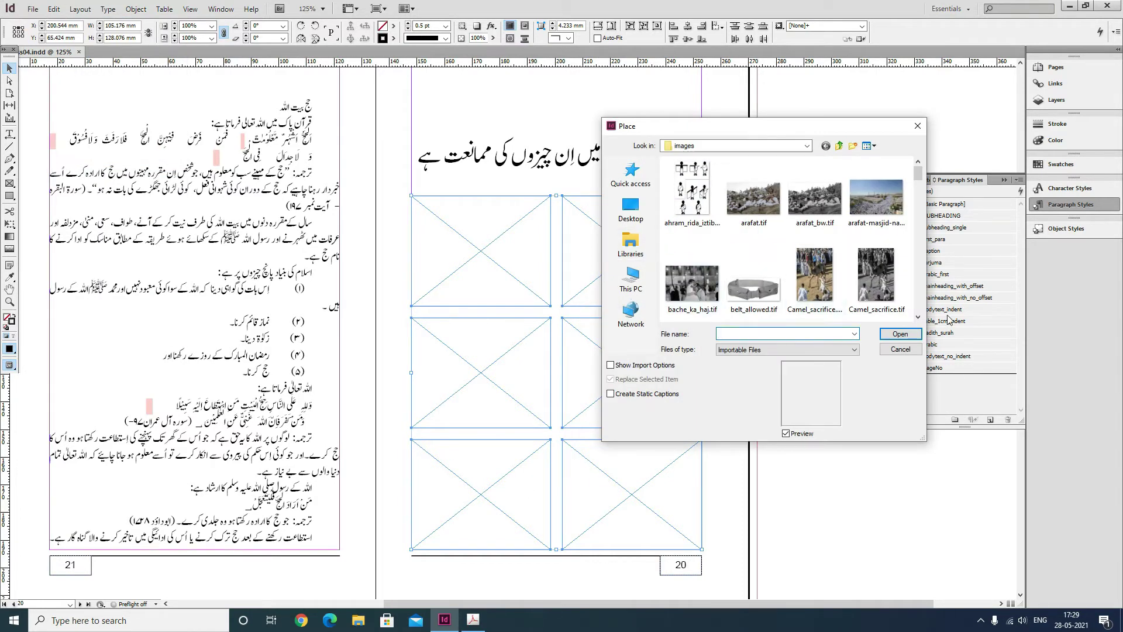
{"action": "left_click", "coordinate": [917, 319]}
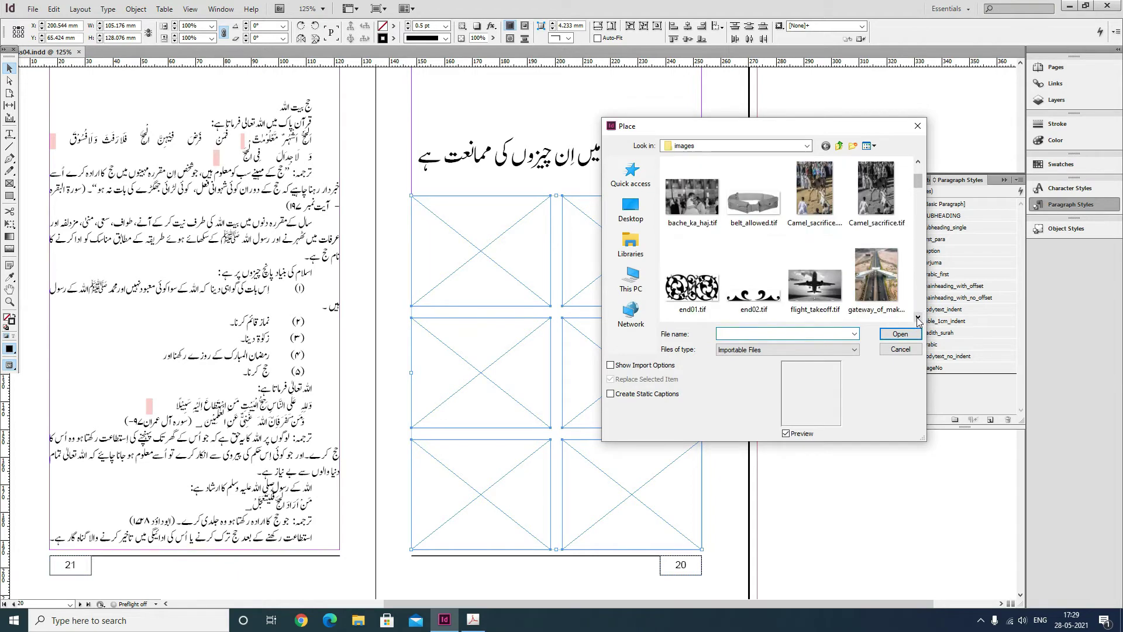
{"action": "left_click", "coordinate": [917, 319]}
{"action": "left_click", "coordinate": [917, 319]}
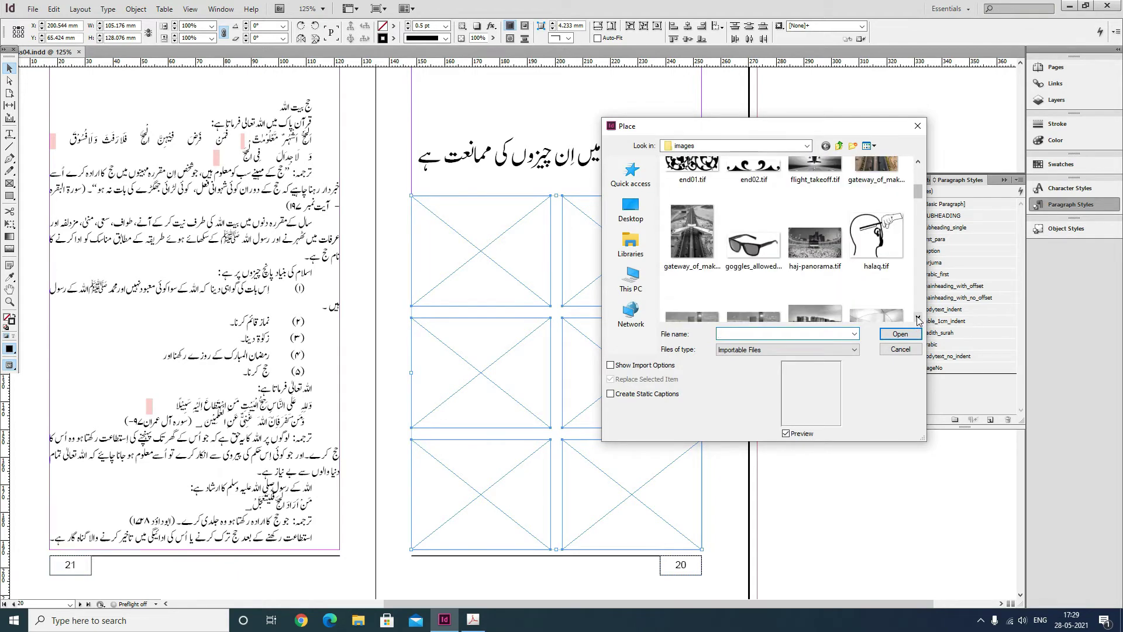
{"action": "left_click", "coordinate": [917, 319]}
{"action": "left_click", "coordinate": [917, 318]}
{"action": "left_click", "coordinate": [917, 319]}
{"action": "left_click", "coordinate": [917, 319]}
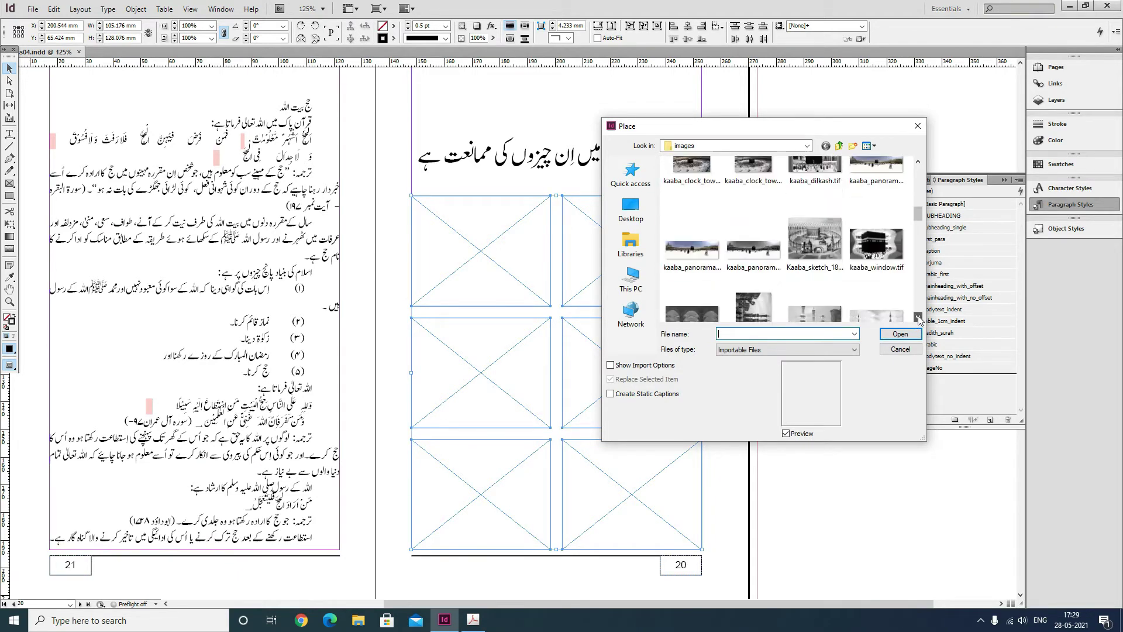
{"action": "left_click", "coordinate": [917, 319]}
{"action": "left_click", "coordinate": [917, 319]}
{"action": "left_click", "coordinate": [917, 319]}
{"action": "left_click", "coordinate": [917, 319]}
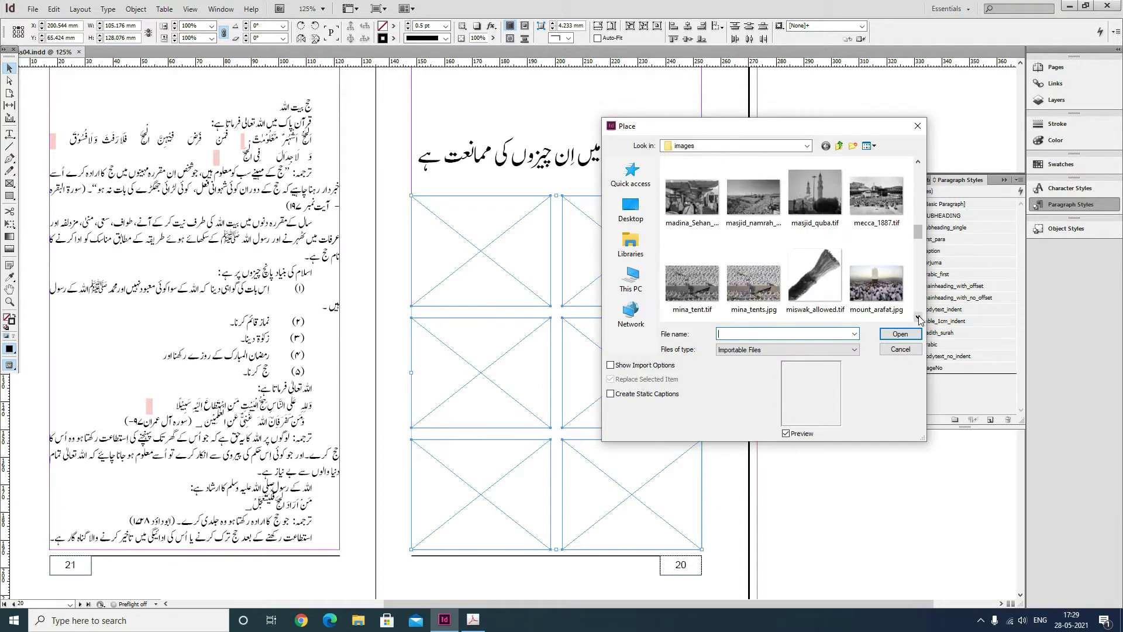
{"action": "left_click", "coordinate": [917, 318]}
{"action": "left_click", "coordinate": [917, 318]}
{"action": "left_click", "coordinate": [917, 319]}
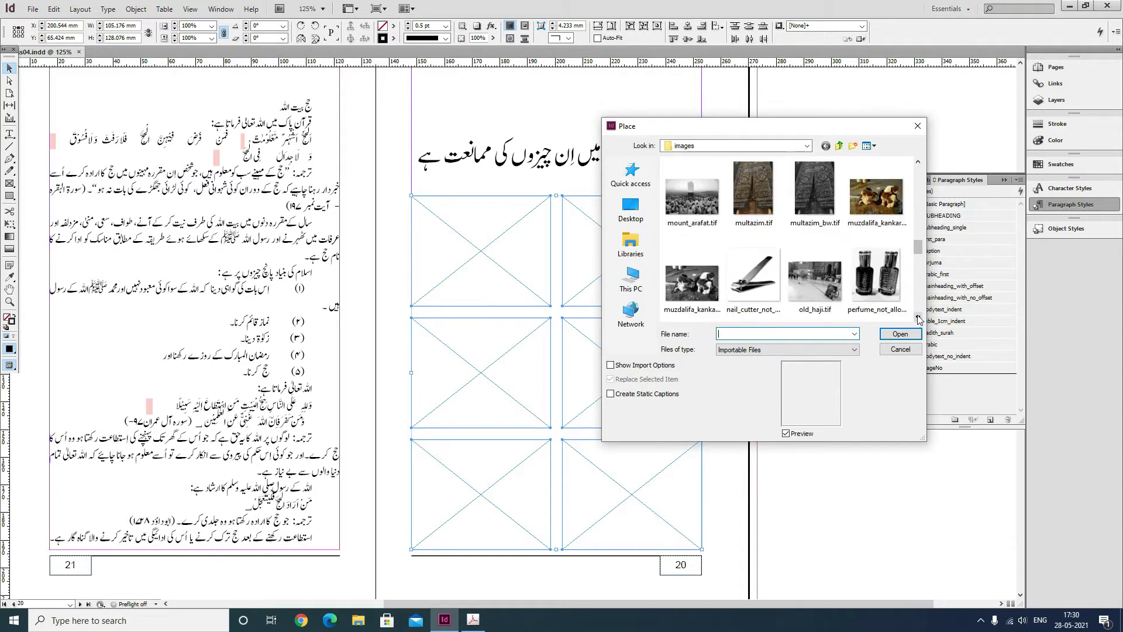
{"action": "left_click", "coordinate": [752, 291]}
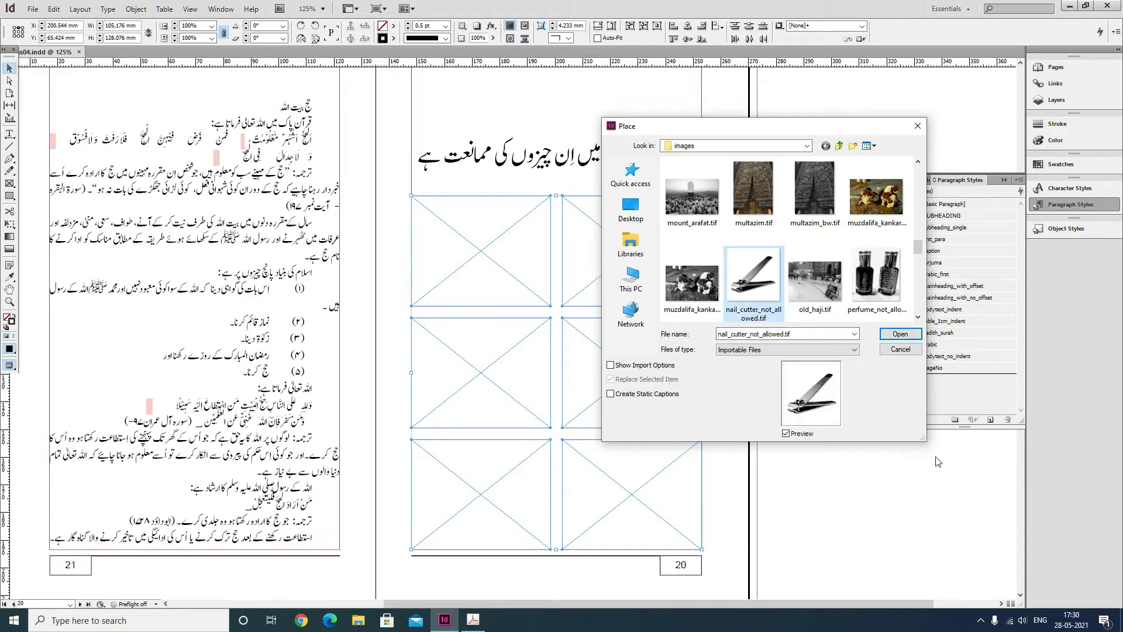
{"action": "left_click", "coordinate": [895, 288], "text": "ctrl"}
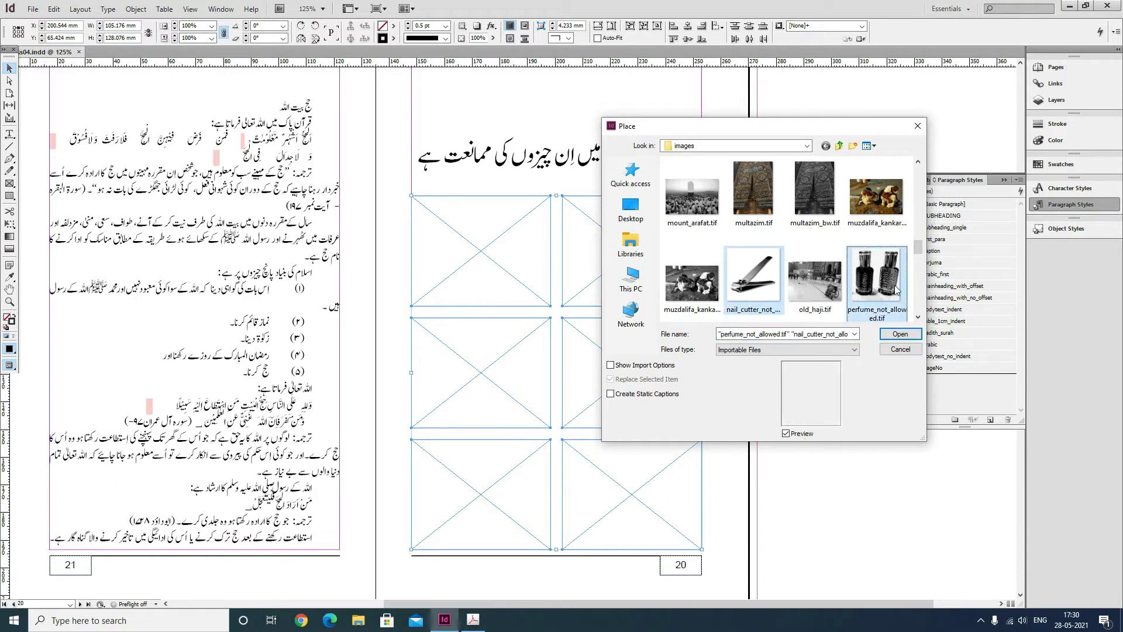
- Add the not-allowed shampoo, shoe, soap and toothbrush TIFF images to the file selection and load all the chosen files for placing
{"action": "left_click", "coordinate": [918, 318]}
{"action": "left_click", "coordinate": [918, 318]}
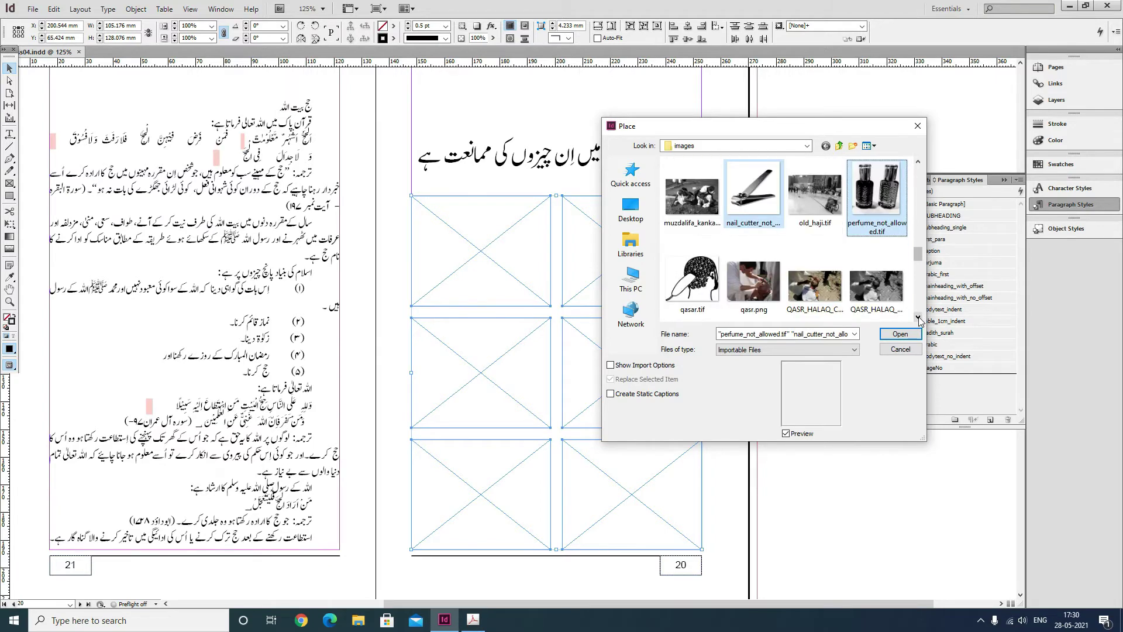
{"action": "left_click", "coordinate": [918, 318]}
{"action": "left_click", "coordinate": [918, 318]}
{"action": "left_click", "coordinate": [917, 319]}
{"action": "left_click", "coordinate": [918, 318]}
{"action": "left_click", "coordinate": [918, 318]}
{"action": "left_click", "coordinate": [918, 318]}
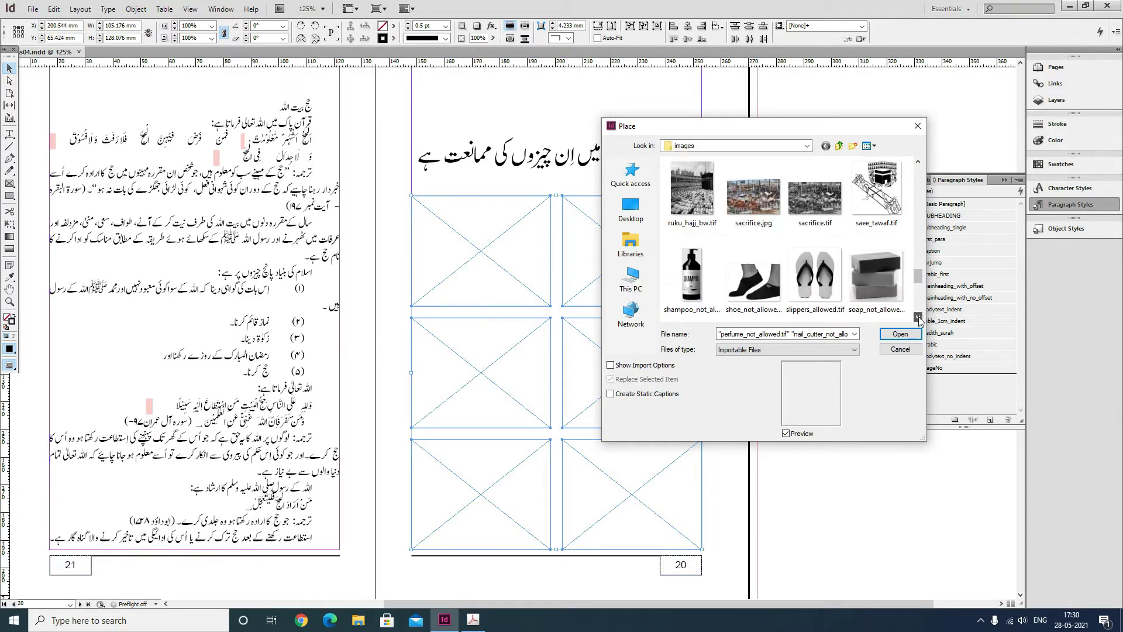
{"action": "left_click", "coordinate": [918, 318]}
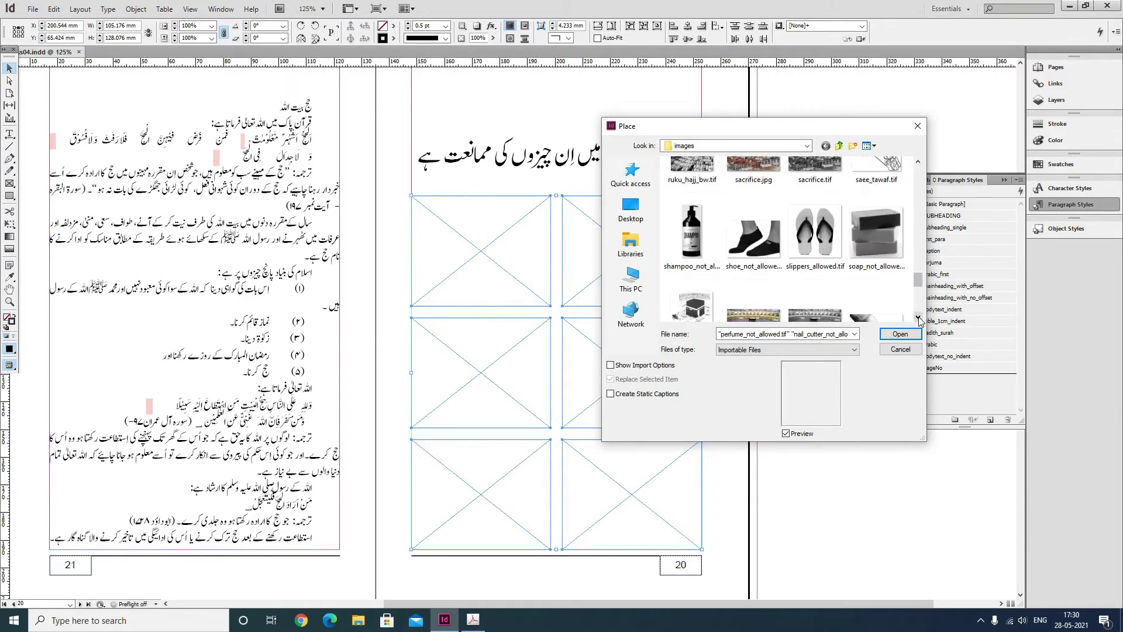
{"action": "left_click", "coordinate": [694, 255], "text": "ctrl"}
{"action": "left_click", "coordinate": [750, 246], "text": "ctrl"}
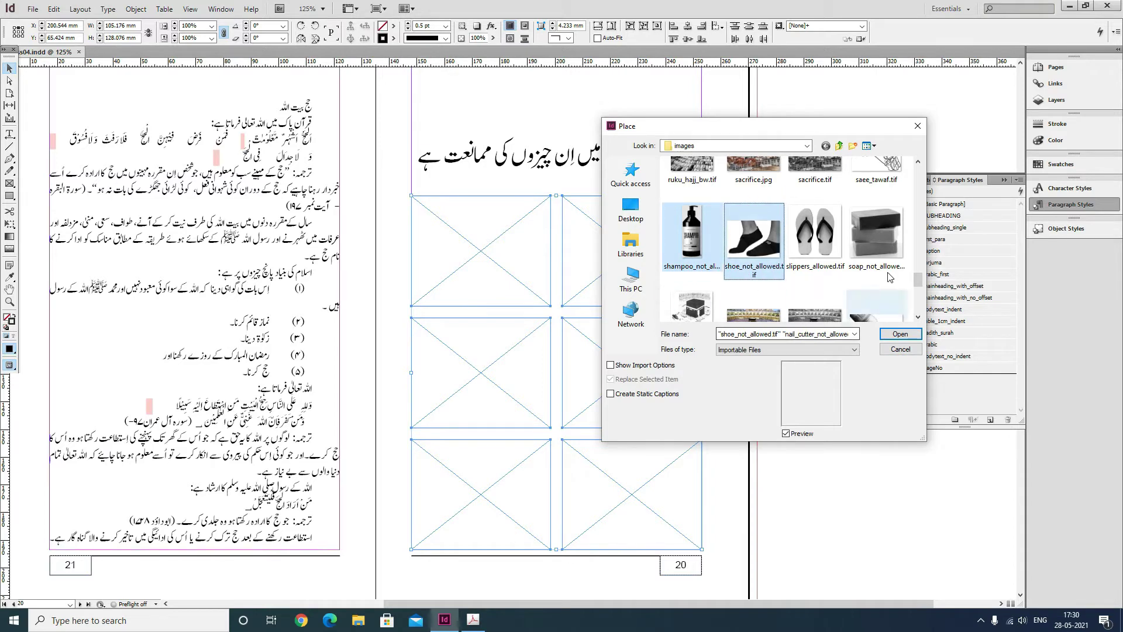
{"action": "left_click", "coordinate": [881, 235], "text": "ctrl"}
{"action": "left_click", "coordinate": [919, 318]}
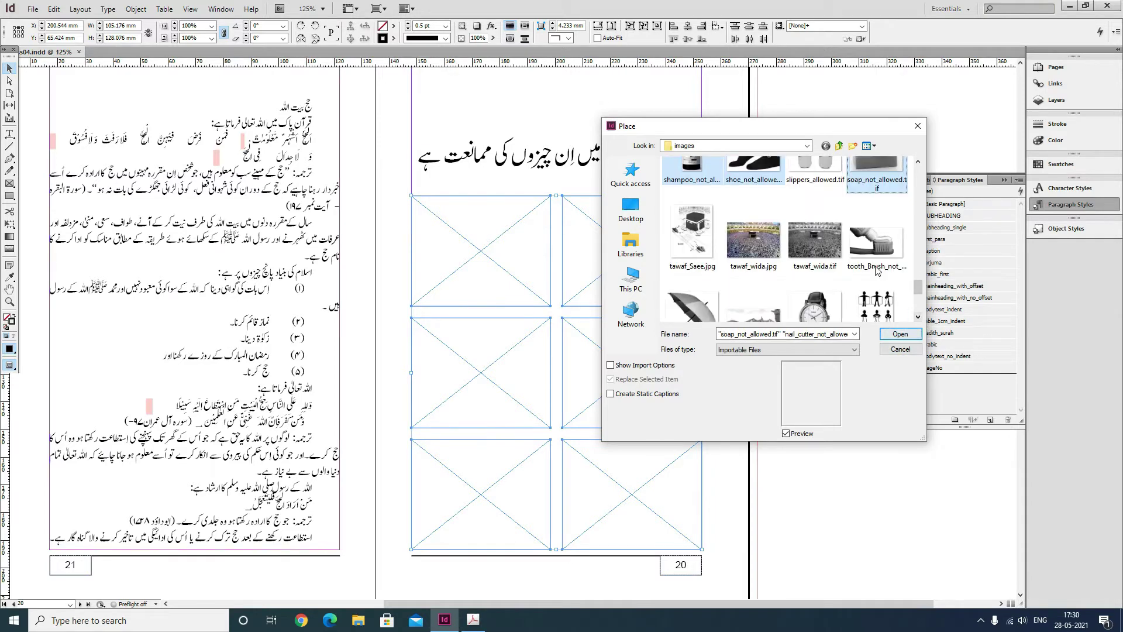
{"action": "left_click", "coordinate": [877, 257], "text": "ctrl"}
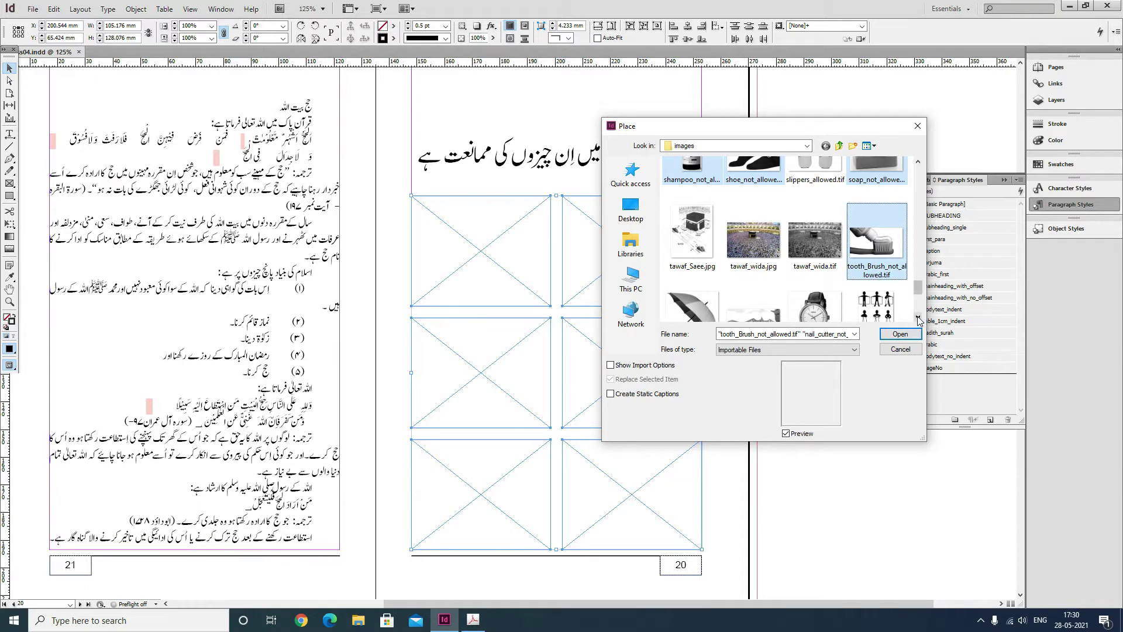
{"action": "scroll", "coordinate": [919, 319], "scroll_direction": "down", "scroll_amount": 3}
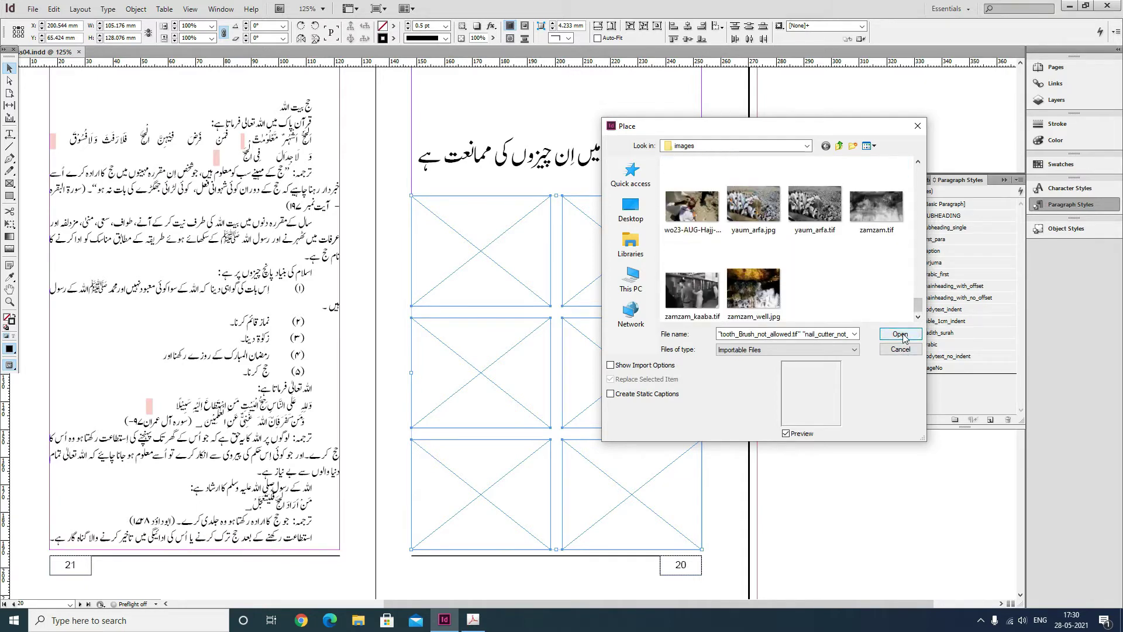
{"action": "left_click", "coordinate": [900, 334]}
- Place the nail cutter, perfume, shampoo, shoe, soap and toothbrush images in page 20's six frames, filling each row from right to left
{"action": "left_click", "coordinate": [624, 240]}
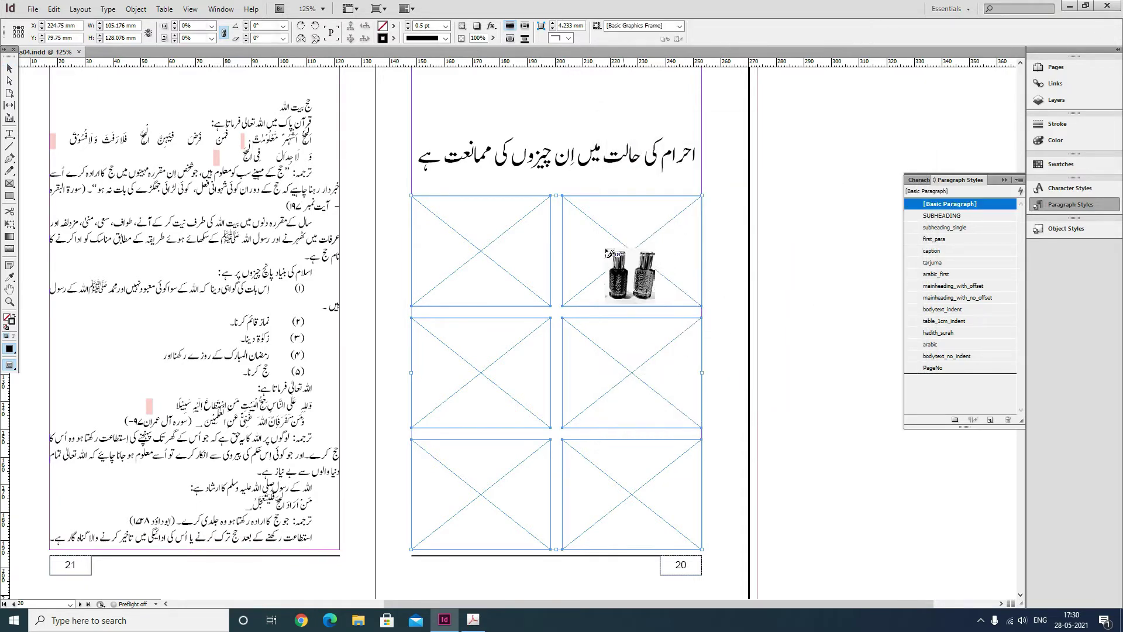
{"action": "left_click", "coordinate": [495, 245]}
{"action": "left_click", "coordinate": [621, 348]}
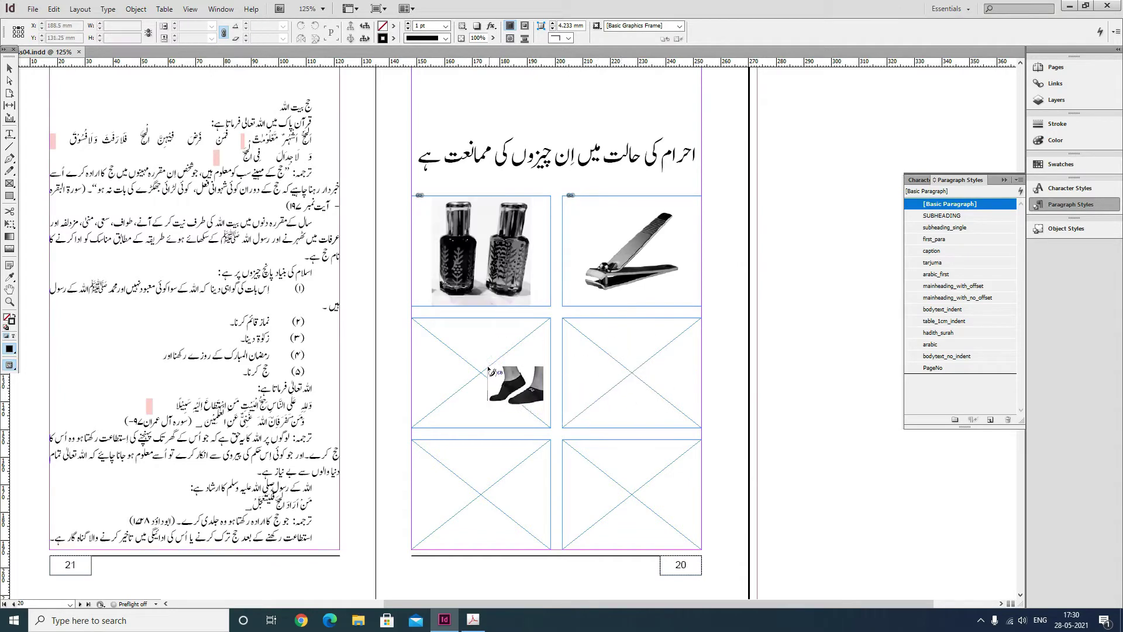
{"action": "left_click", "coordinate": [489, 368]}
{"action": "left_click", "coordinate": [615, 471]}
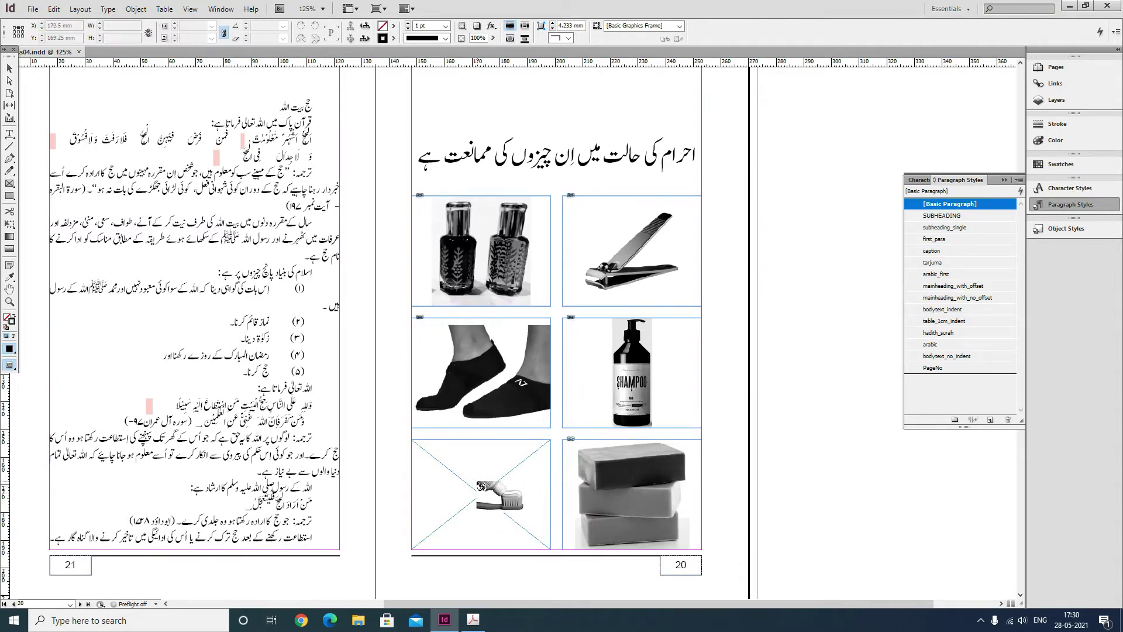
{"action": "left_click", "coordinate": [484, 487]}
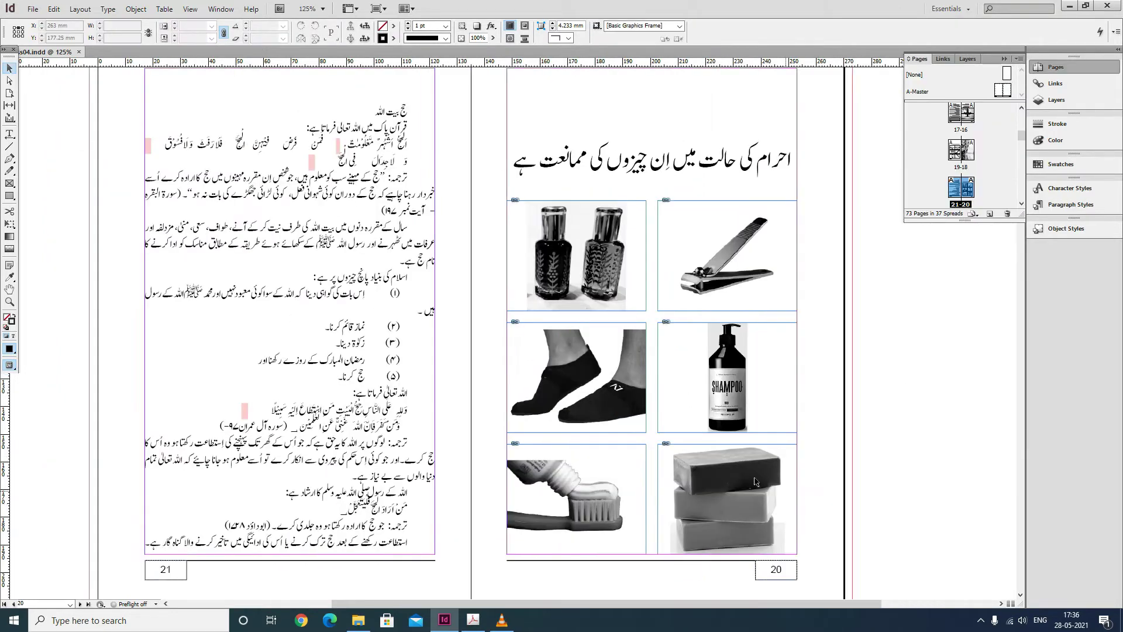
- Select page 20's six picture frames without the text frame, compare them with page 19's grid and deselect them
{"action": "left_click_drag", "start_coordinate": [825, 509], "coordinate": [485, 130]}
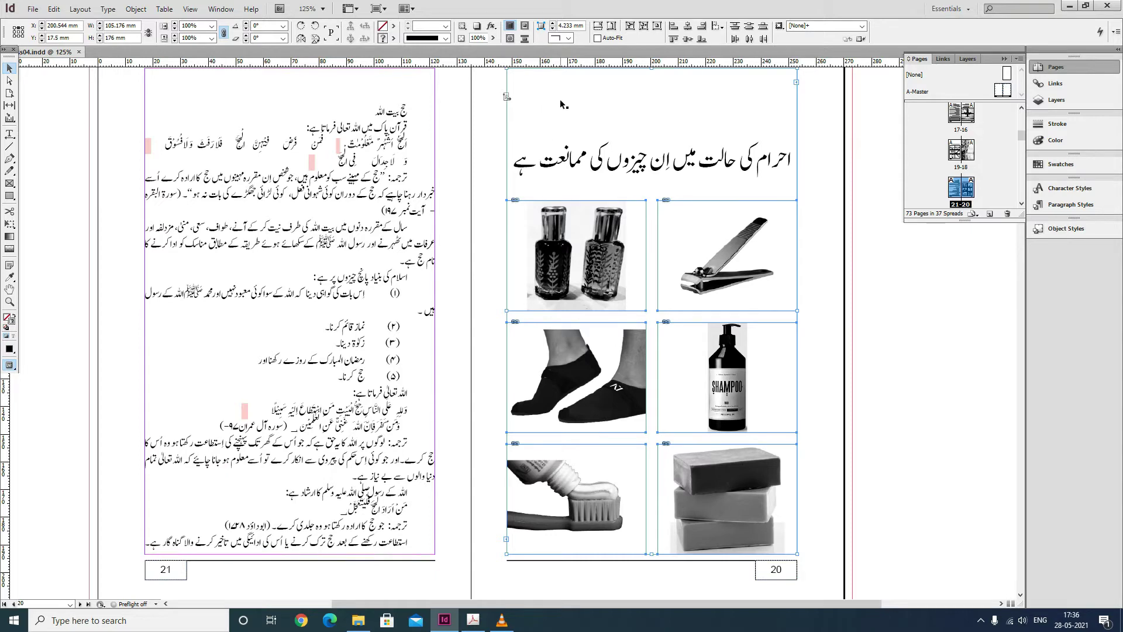
{"action": "left_click", "coordinate": [594, 110], "text": "shift"}
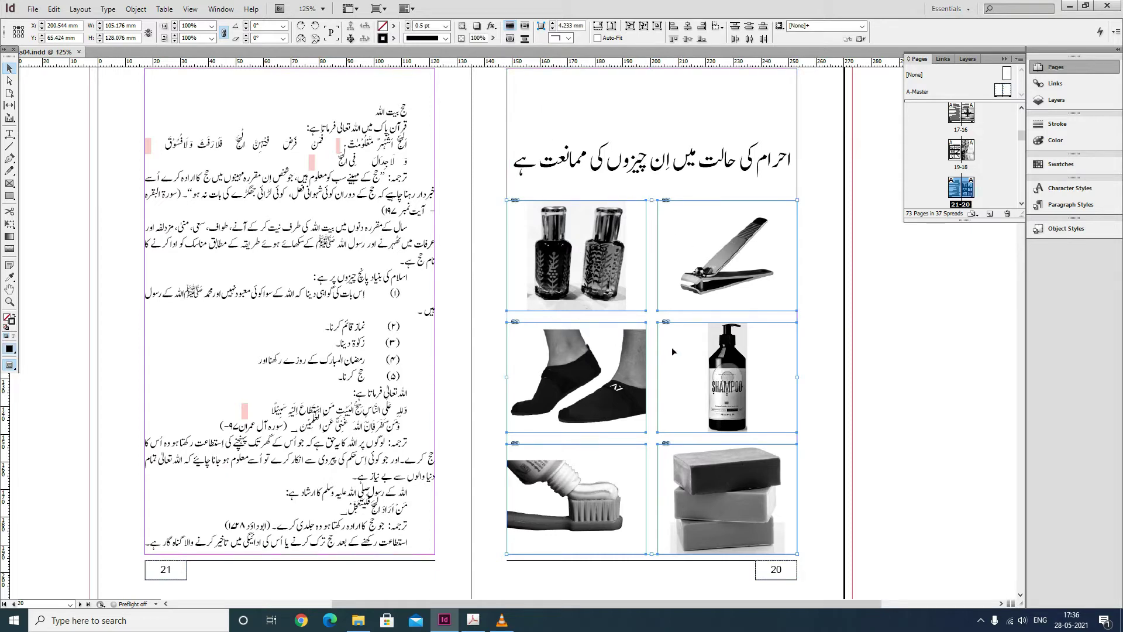
{"action": "scroll", "coordinate": [513, 110], "scroll_direction": "up", "scroll_amount": 3}
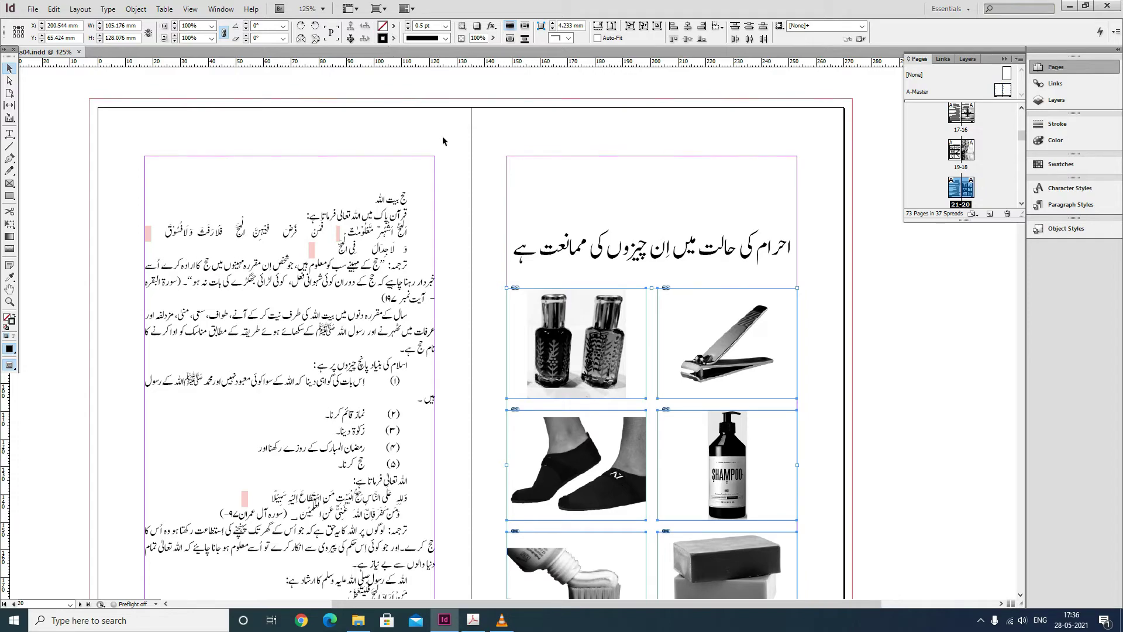
{"action": "scroll", "coordinate": [548, 247], "scroll_direction": "up", "scroll_amount": 15}
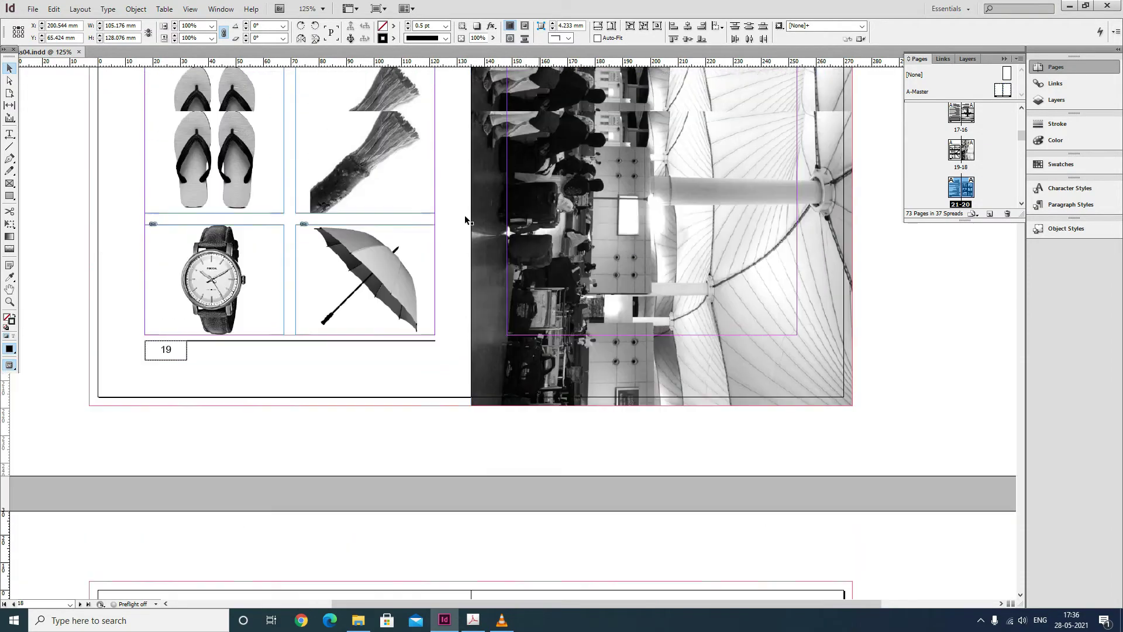
{"action": "scroll", "coordinate": [519, 348], "scroll_direction": "down", "scroll_amount": 10}
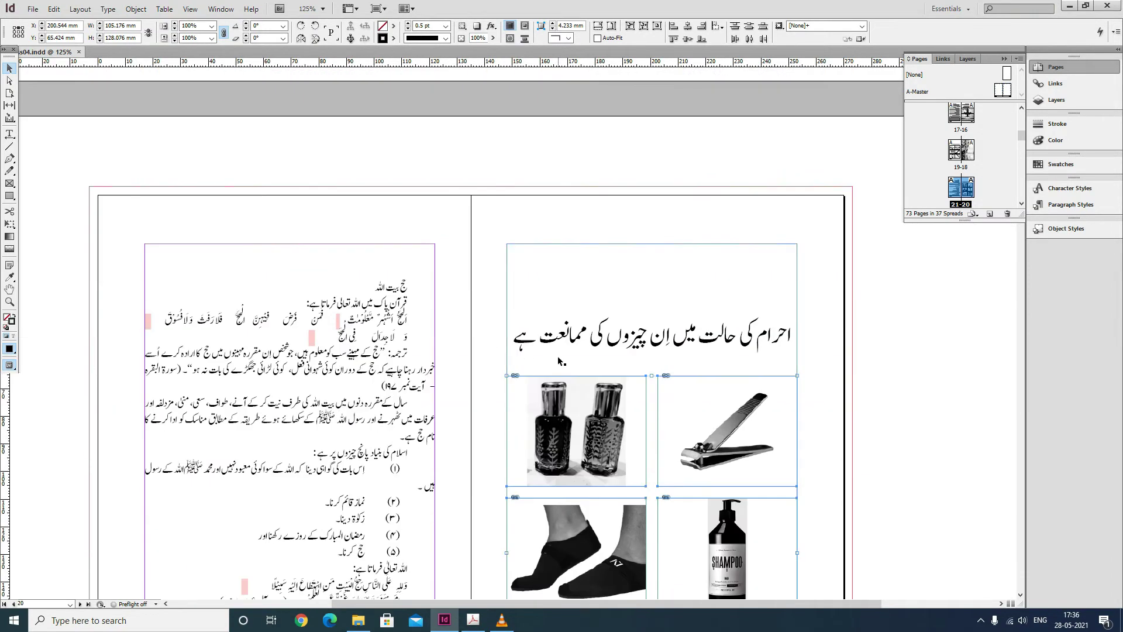
{"action": "scroll", "coordinate": [559, 361], "scroll_direction": "down", "scroll_amount": 2}
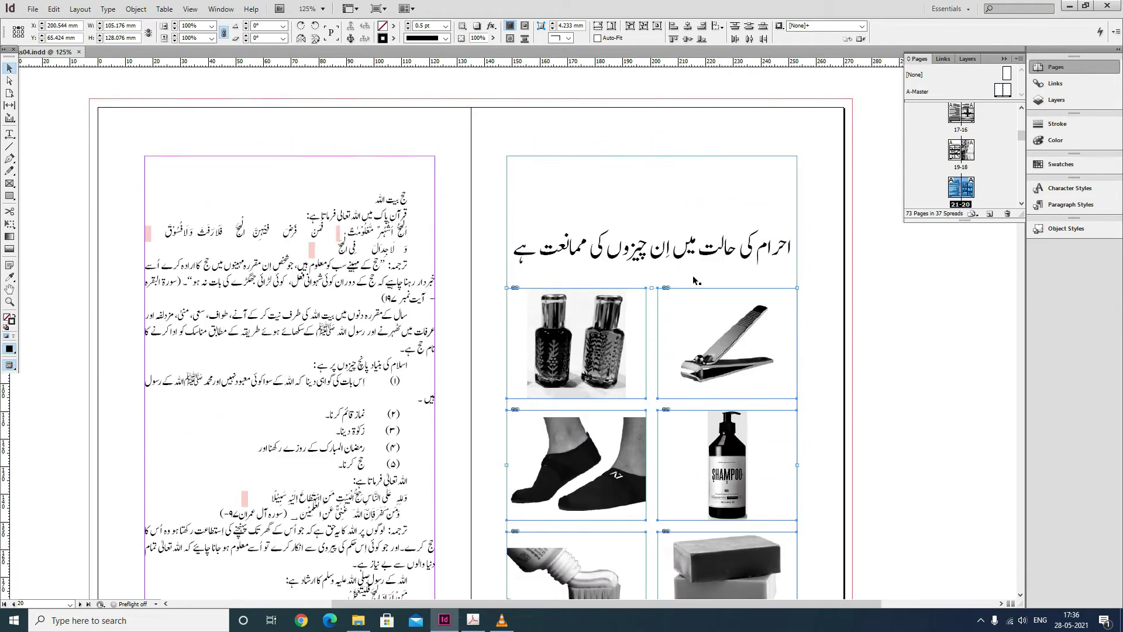
{"action": "left_click", "coordinate": [903, 359]}
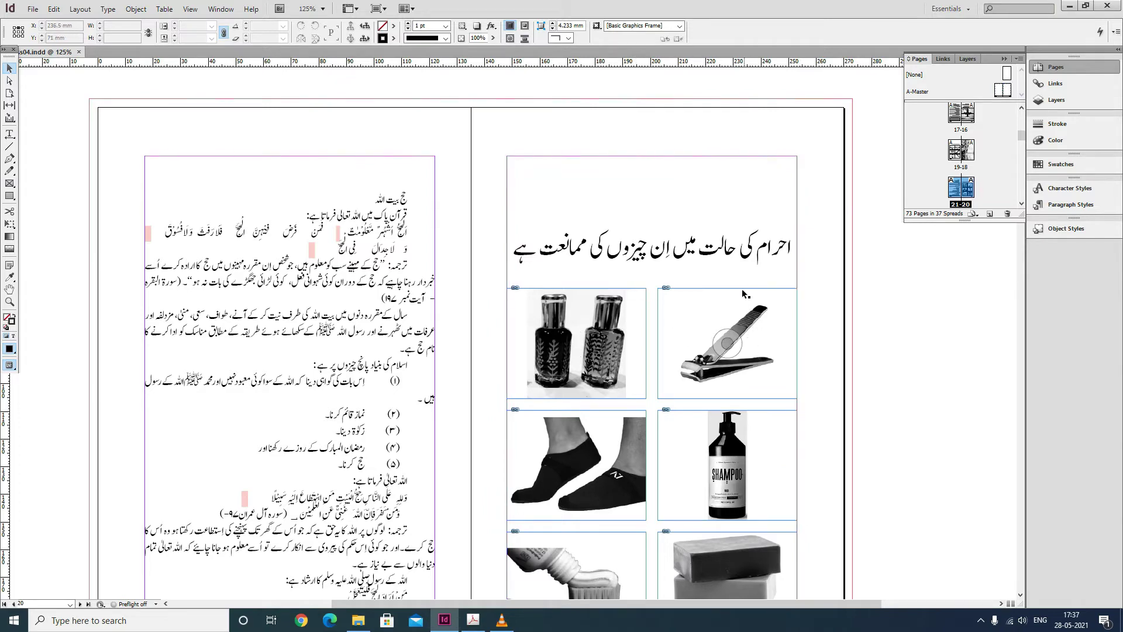
- Examine the picture grid on page 19 in preview display
{"action": "scroll", "coordinate": [733, 275], "scroll_direction": "up", "scroll_amount": 10}
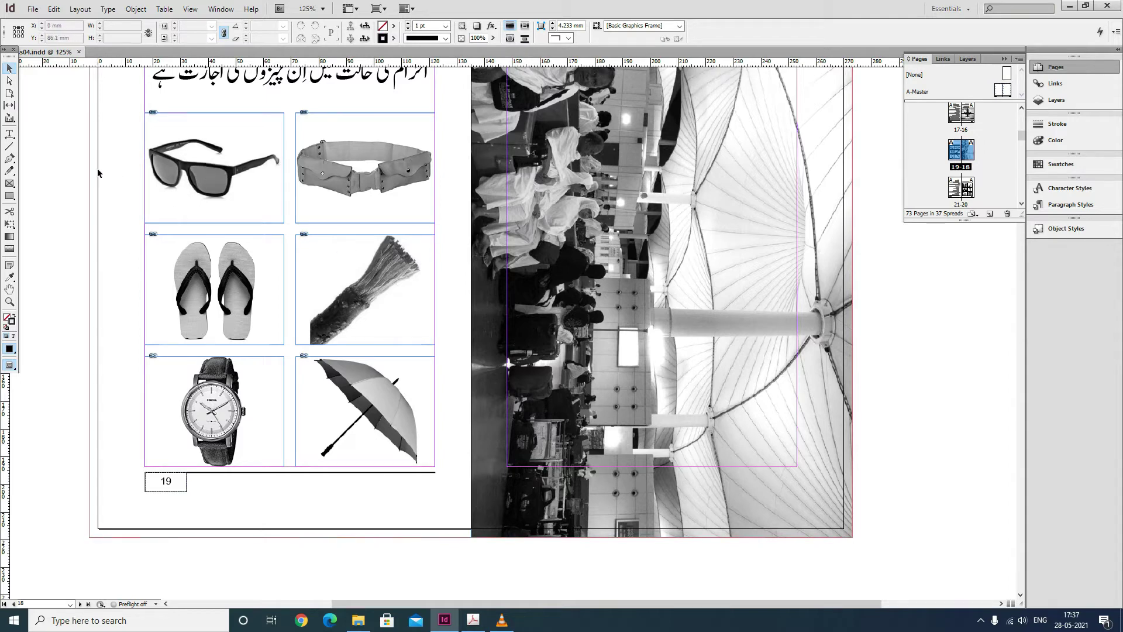
{"action": "key", "text": "w"}
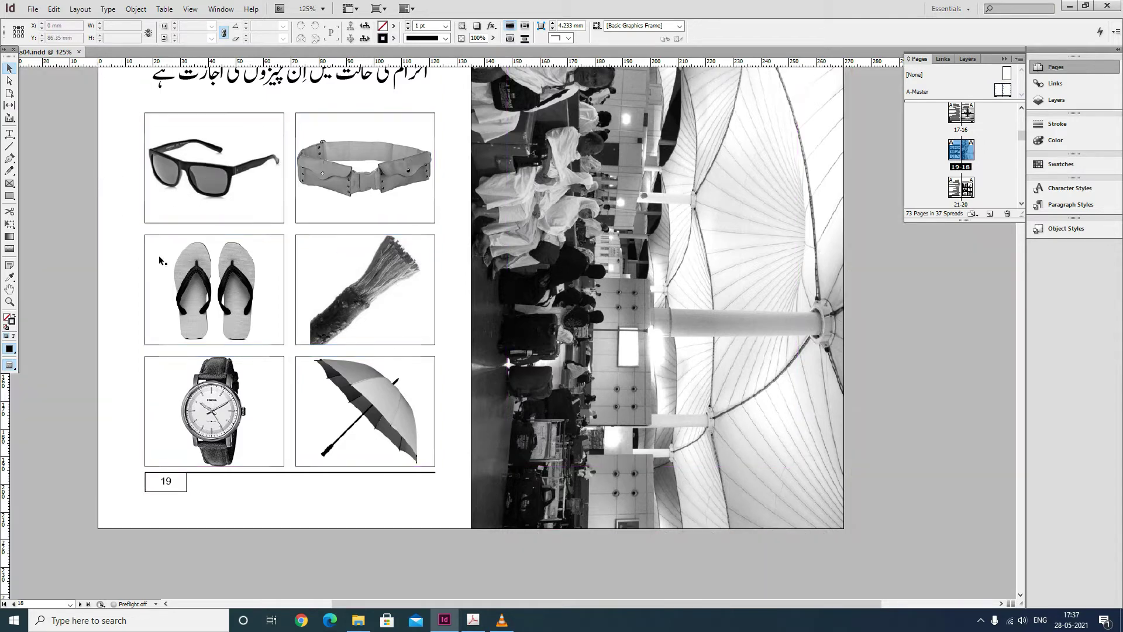
- Clear the object style overrides from page 19's six picture frames, leaving the heading text frame out of the selection
{"action": "left_click_drag", "start_coordinate": [104, 158], "coordinate": [375, 406]}
{"action": "scroll", "coordinate": [408, 369], "scroll_direction": "up", "scroll_amount": 3}
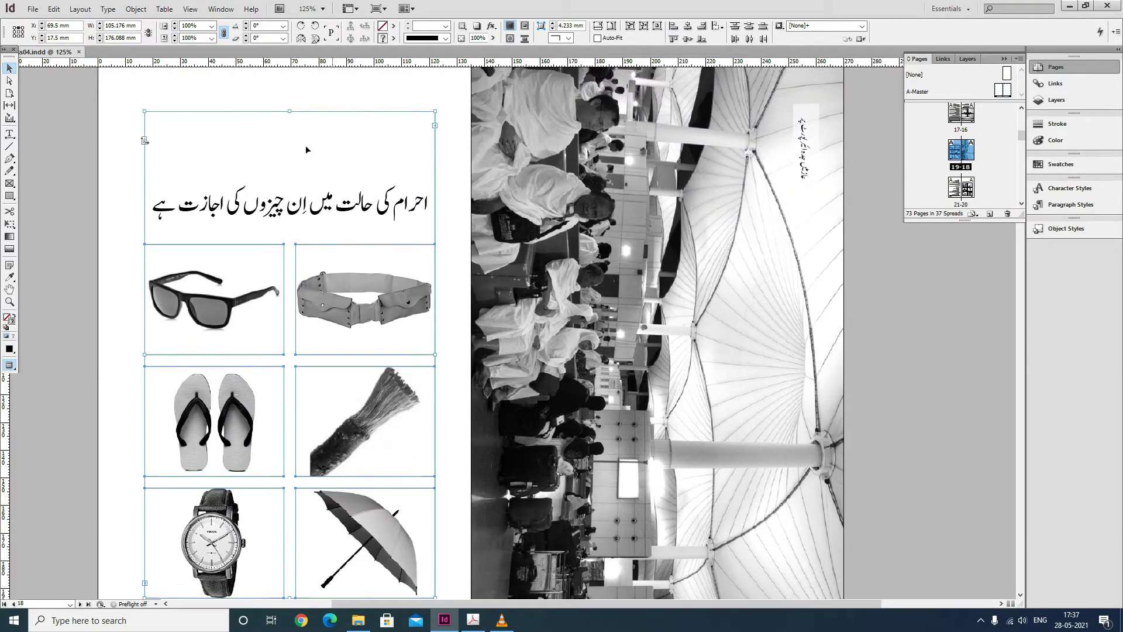
{"action": "left_click", "coordinate": [278, 129], "text": "shift"}
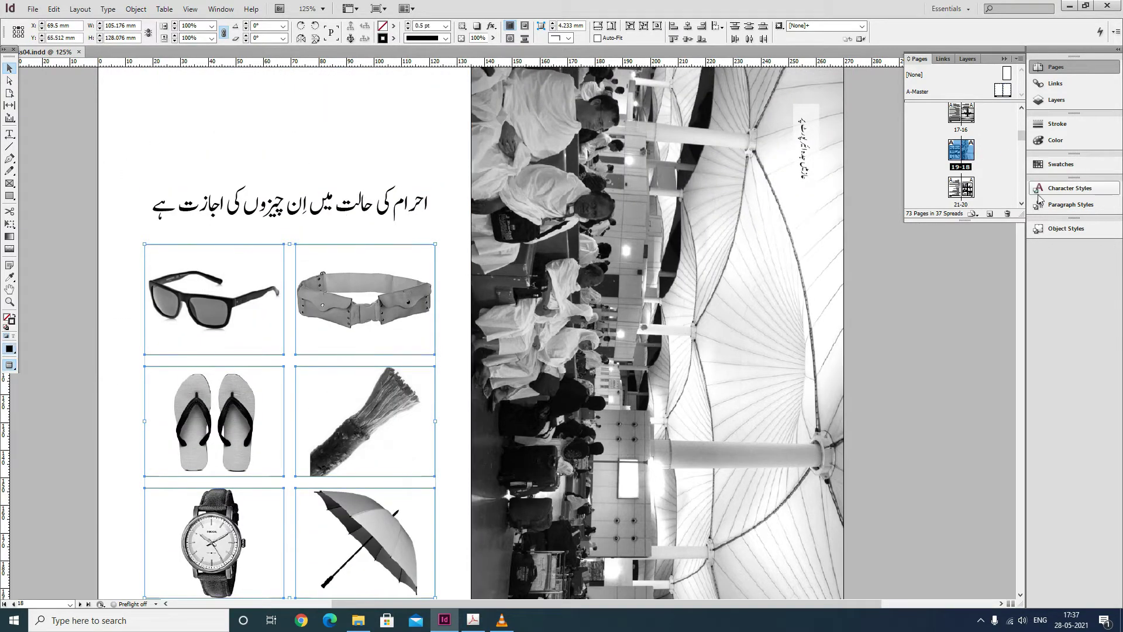
{"action": "left_click", "coordinate": [1056, 232]}
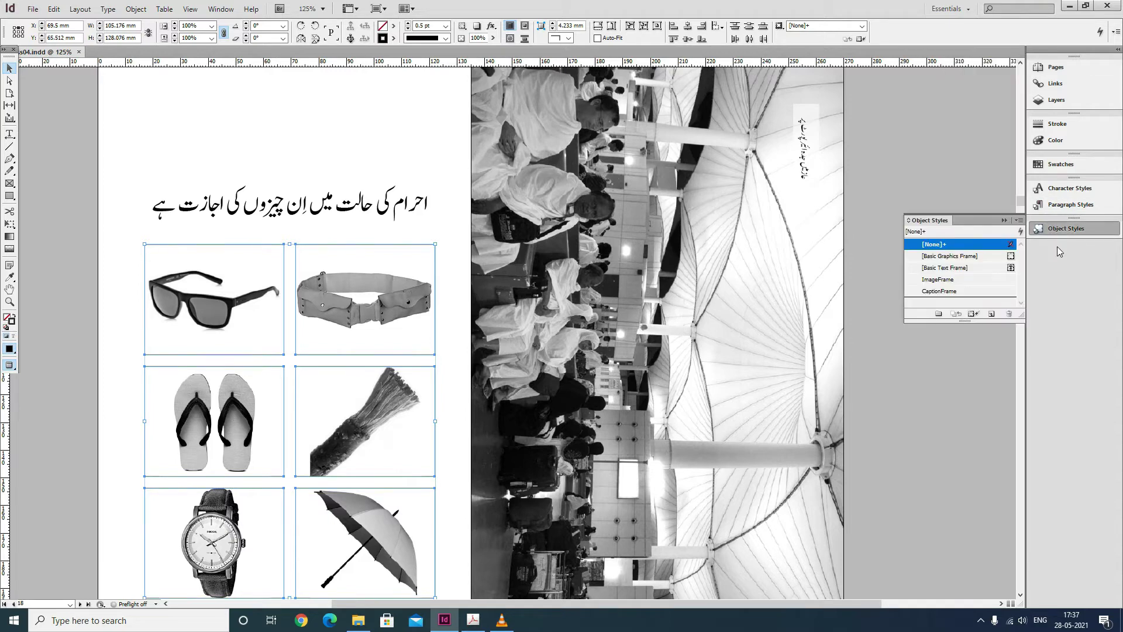
{"action": "right_click", "coordinate": [953, 248]}
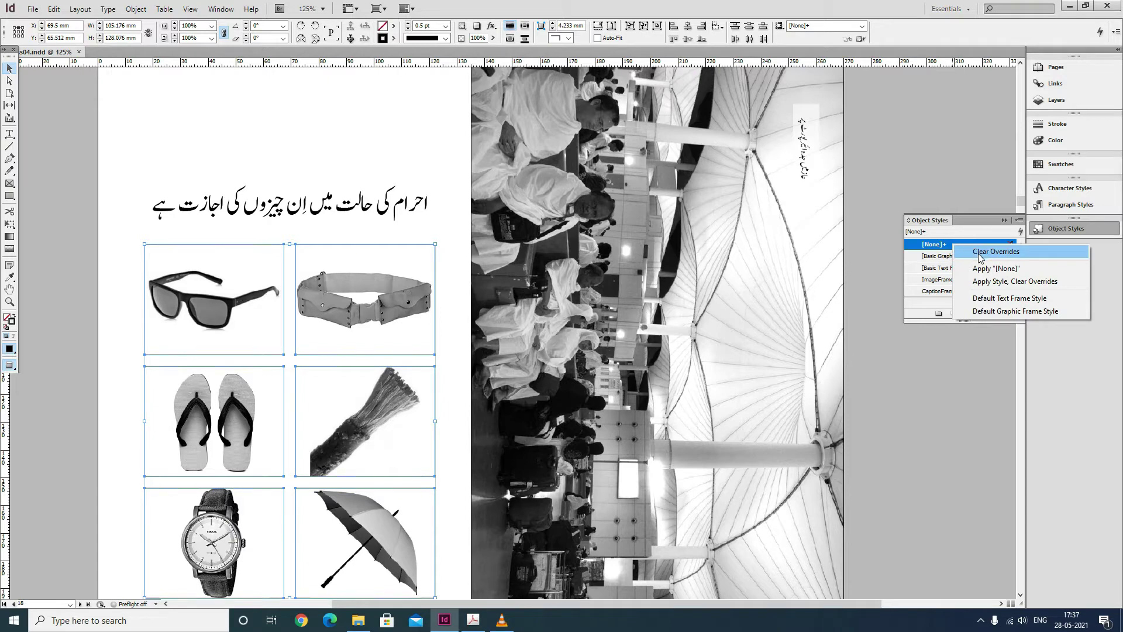
{"action": "left_click", "coordinate": [978, 256]}
{"action": "left_click", "coordinate": [117, 338]}
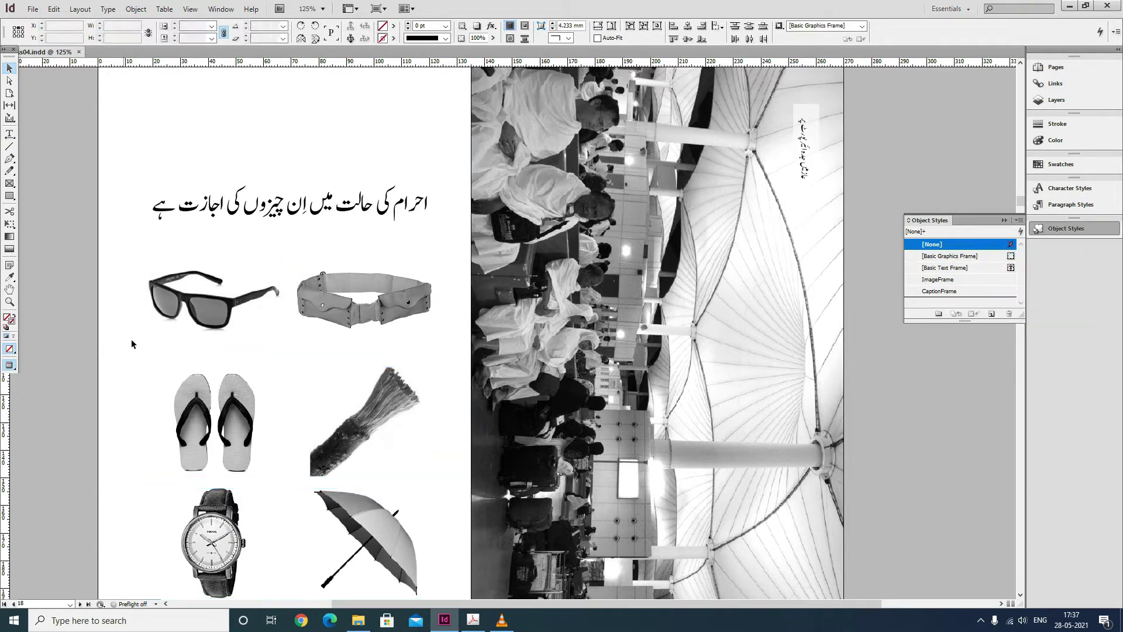
{"action": "left_click", "coordinate": [370, 375]}
{"action": "left_click", "coordinate": [395, 349]}
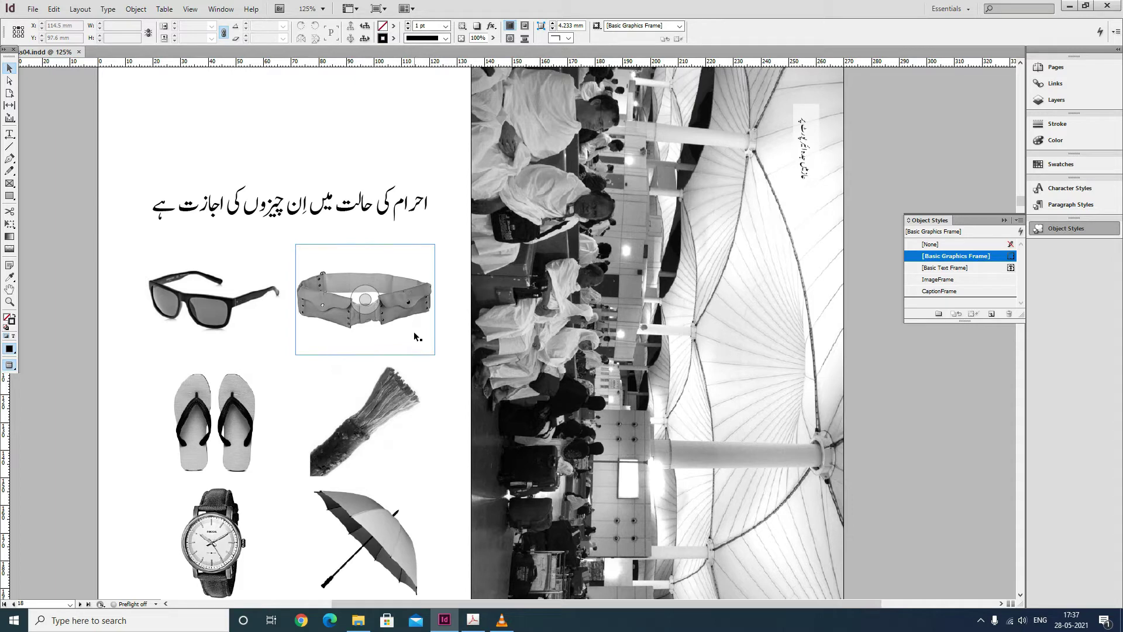
- Apply the ImageFrame object style to all six picture frames on page 19 and check the grid in preview display
{"action": "key", "text": "w"}
{"action": "scroll", "coordinate": [126, 301], "scroll_direction": "down", "scroll_amount": 1}
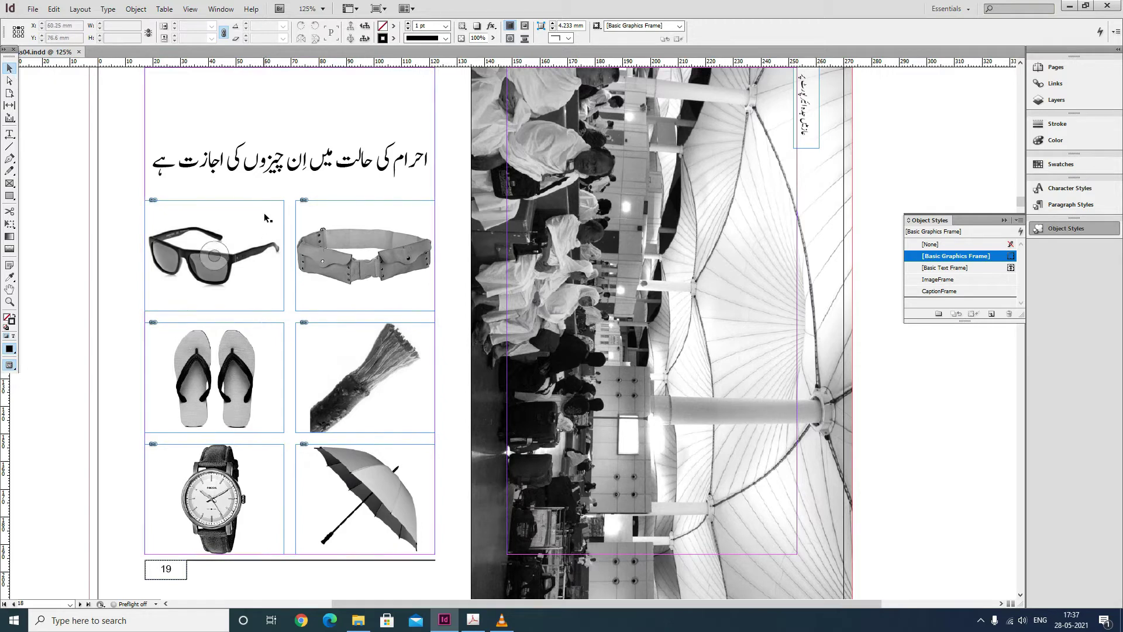
{"action": "left_click", "coordinate": [265, 248]}
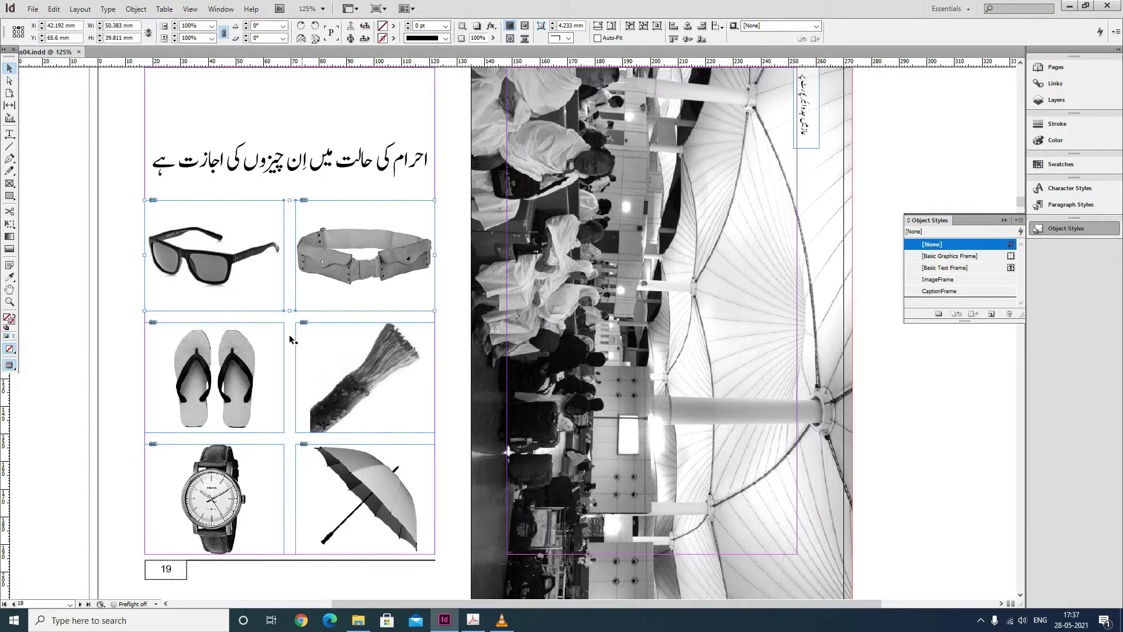
{"action": "left_click", "coordinate": [313, 339], "text": "shift"}
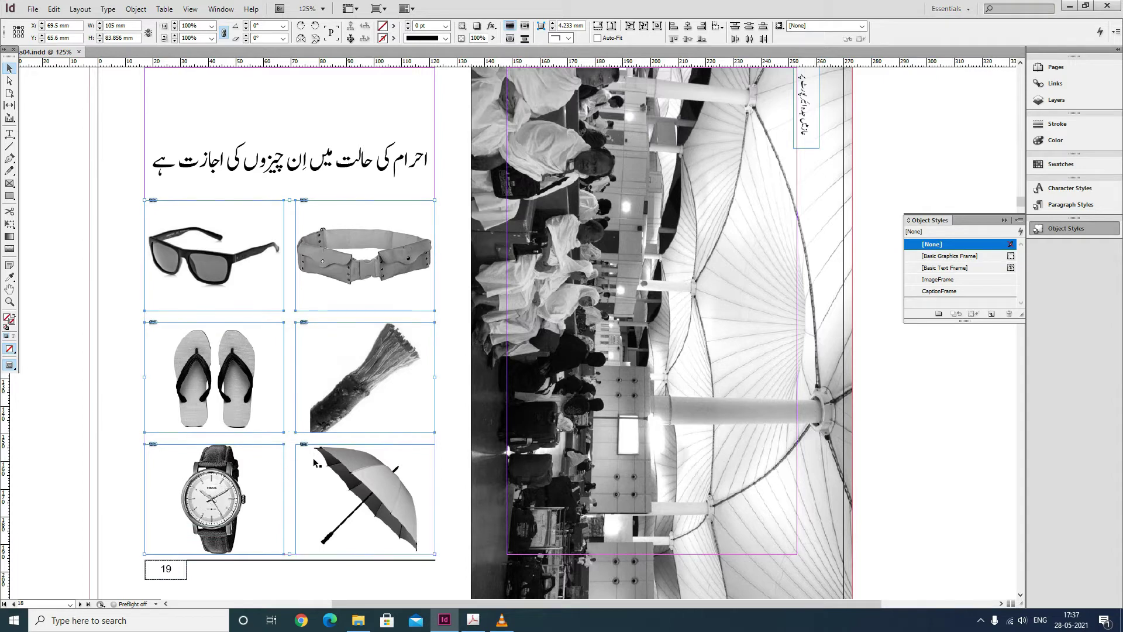
{"action": "left_click", "coordinate": [339, 468], "text": "shift"}
{"action": "left_click", "coordinate": [946, 280]}
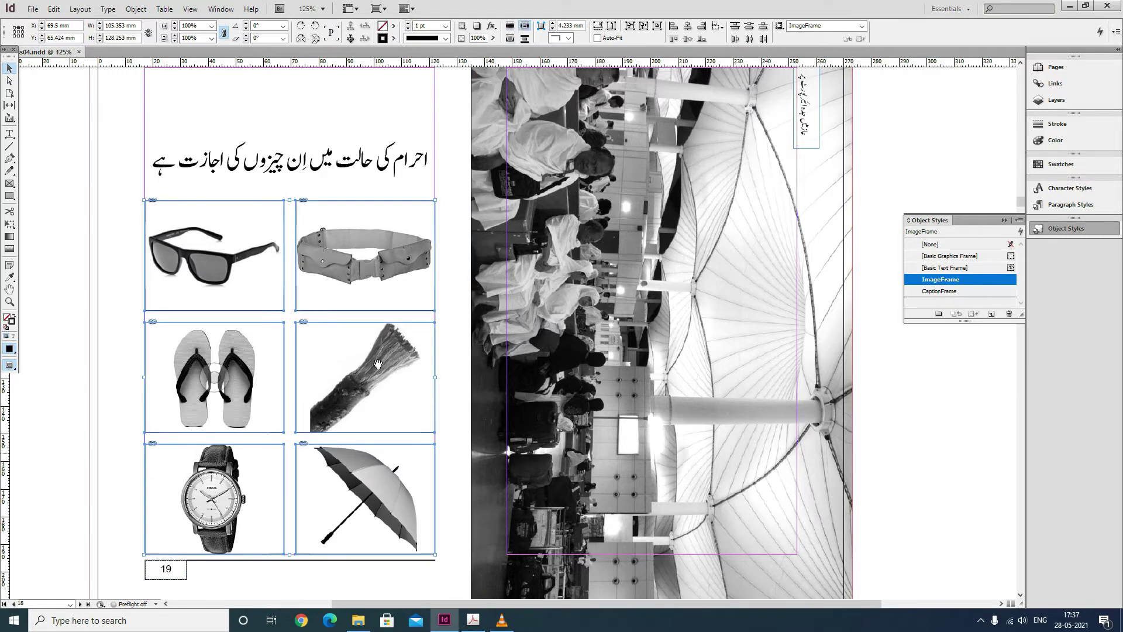
{"action": "left_click", "coordinate": [104, 345]}
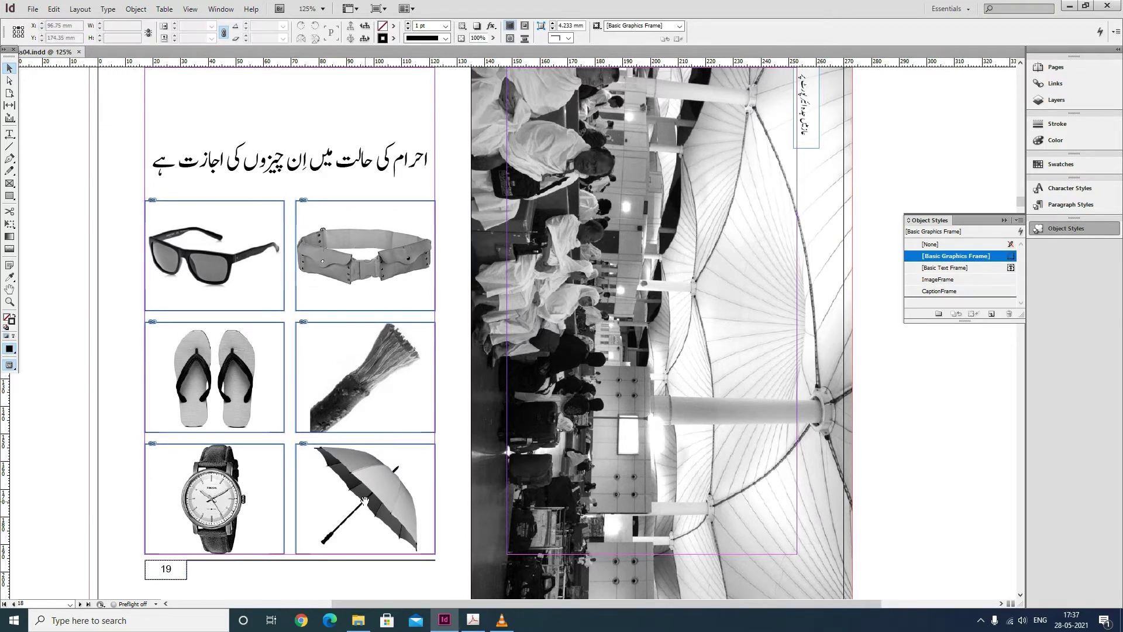
{"action": "key", "text": "w"}
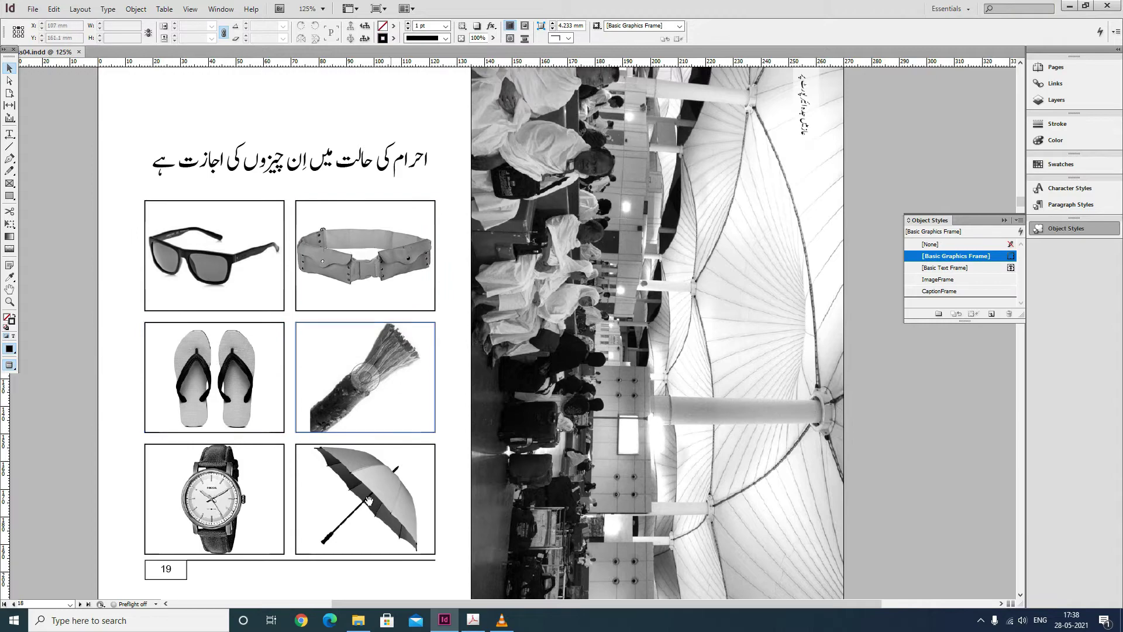
{"action": "key", "text": "w"}
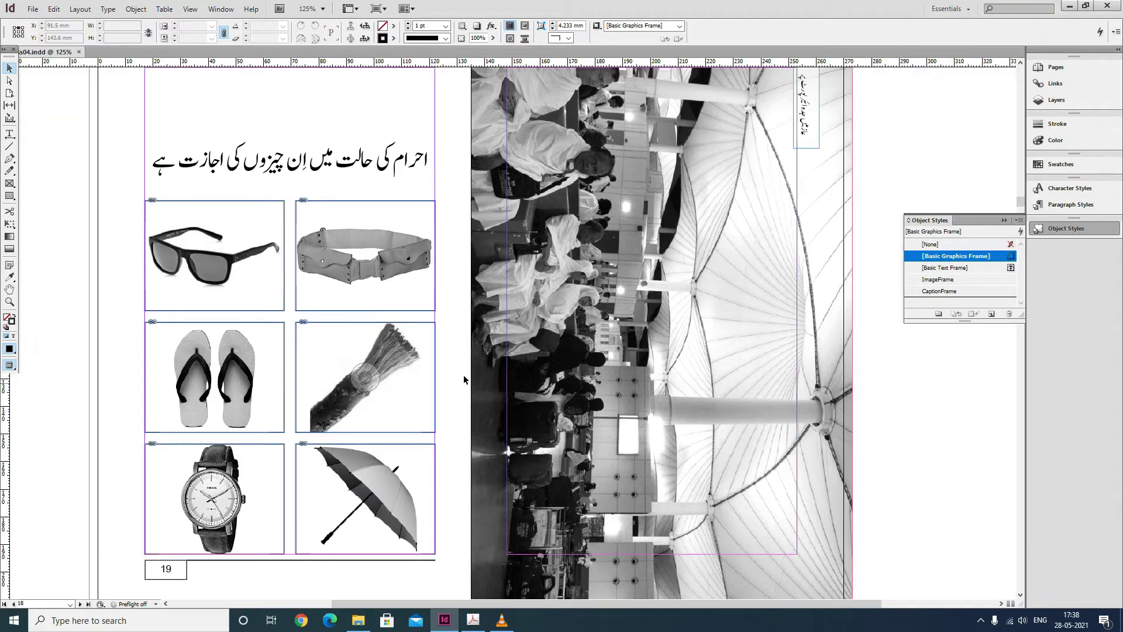
- Clear the object style overrides from page 20's six picture frames, excluding the text frame, and check the page in preview display
{"action": "scroll", "coordinate": [576, 364], "scroll_direction": "down", "scroll_amount": 5}
{"action": "scroll", "coordinate": [575, 367], "scroll_direction": "down", "scroll_amount": 6}
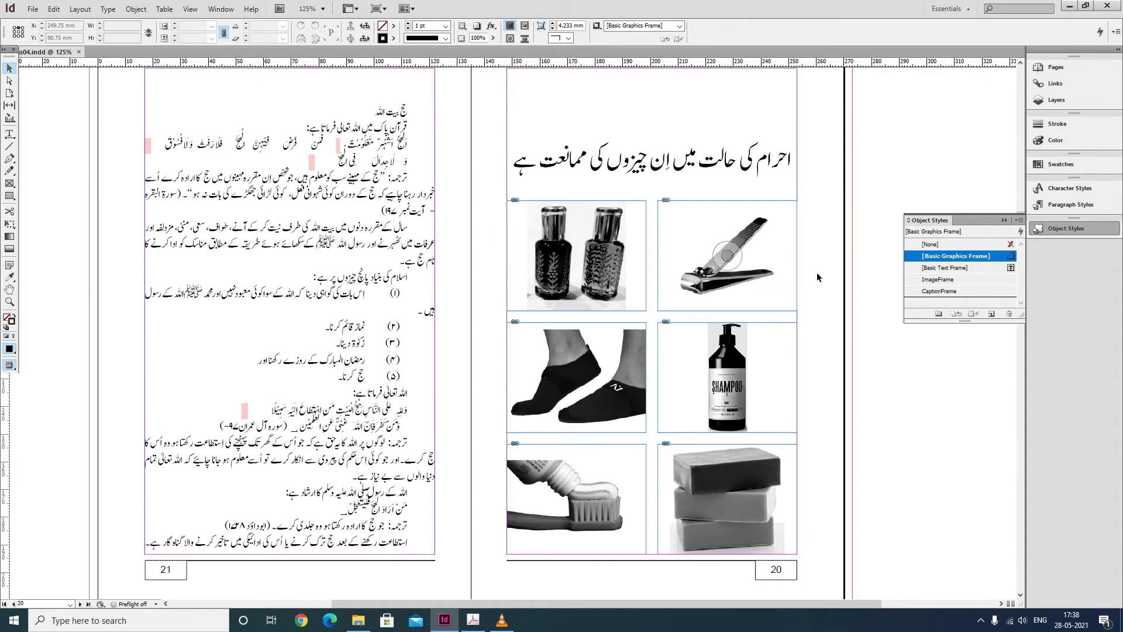
{"action": "left_click", "coordinate": [512, 408]}
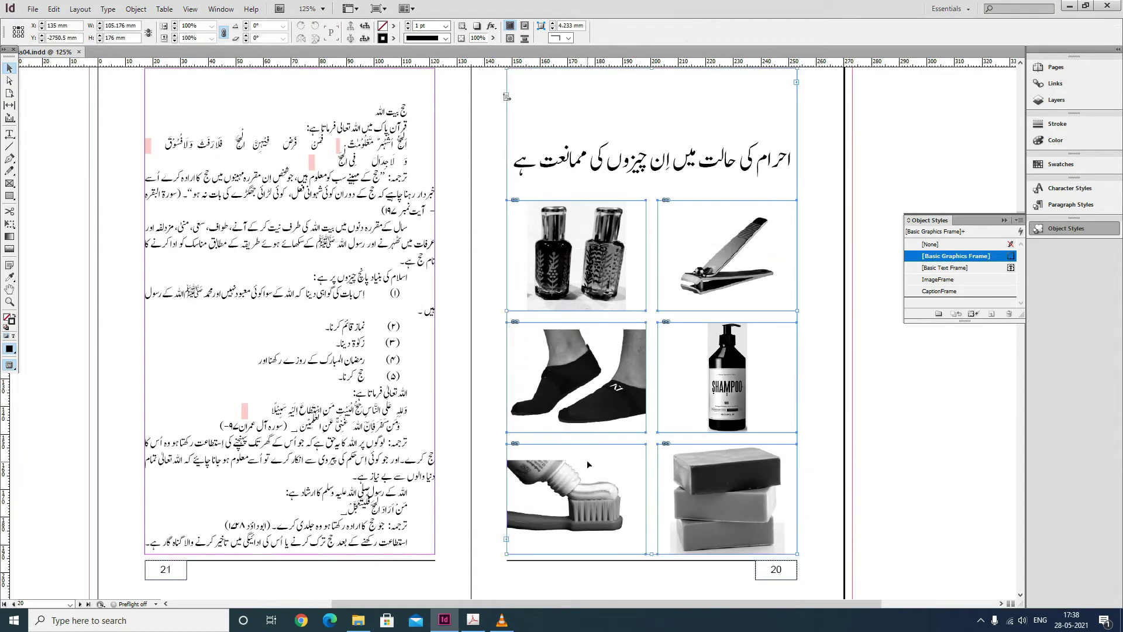
{"action": "scroll", "coordinate": [632, 423], "scroll_direction": "up", "scroll_amount": 2}
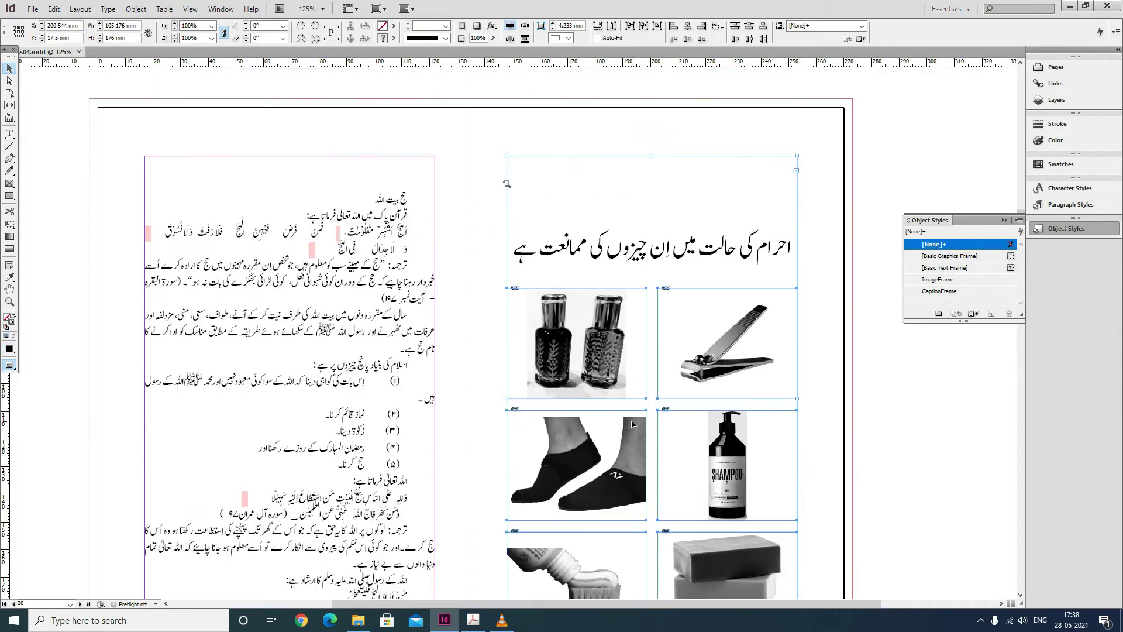
{"action": "left_click", "coordinate": [585, 167], "text": "shift"}
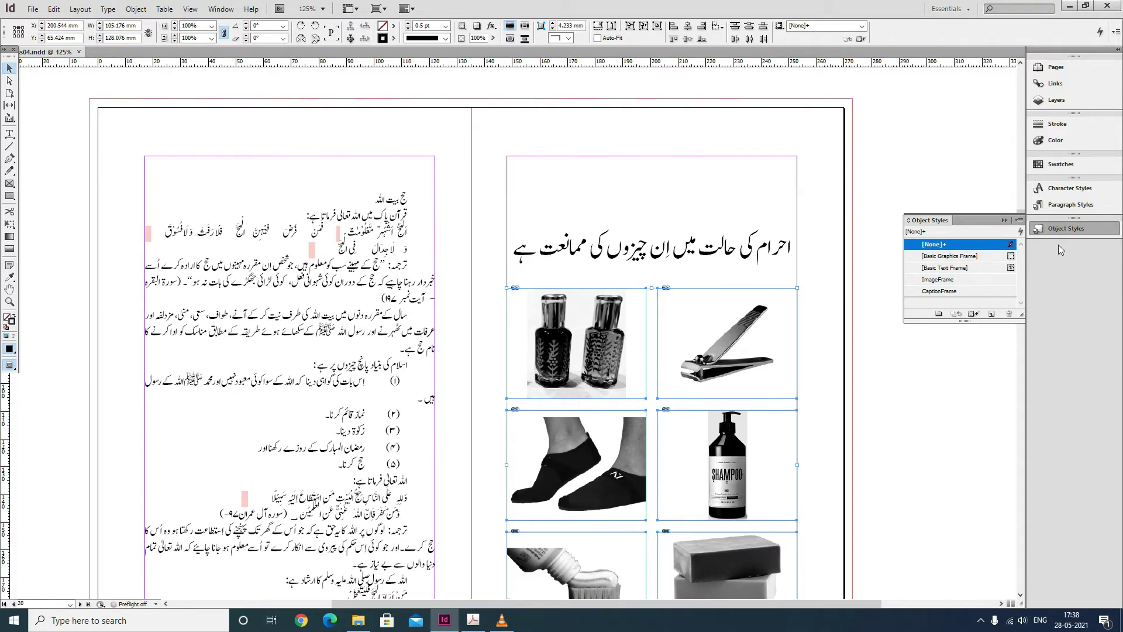
{"action": "right_click", "coordinate": [943, 246]}
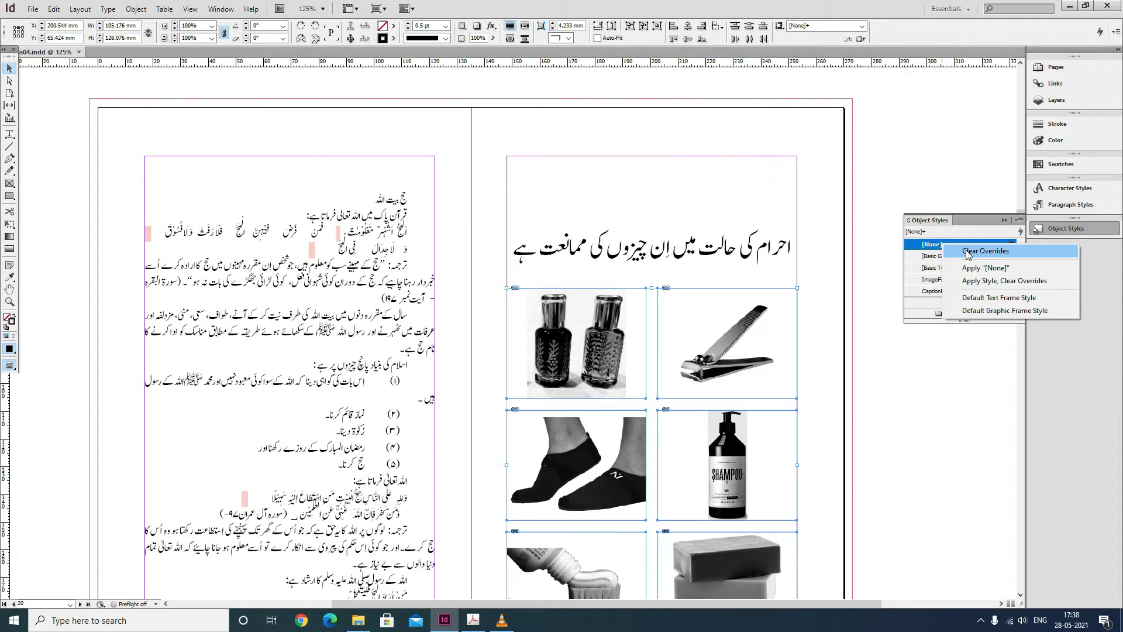
{"action": "left_click", "coordinate": [967, 253]}
{"action": "left_click", "coordinate": [967, 255]}
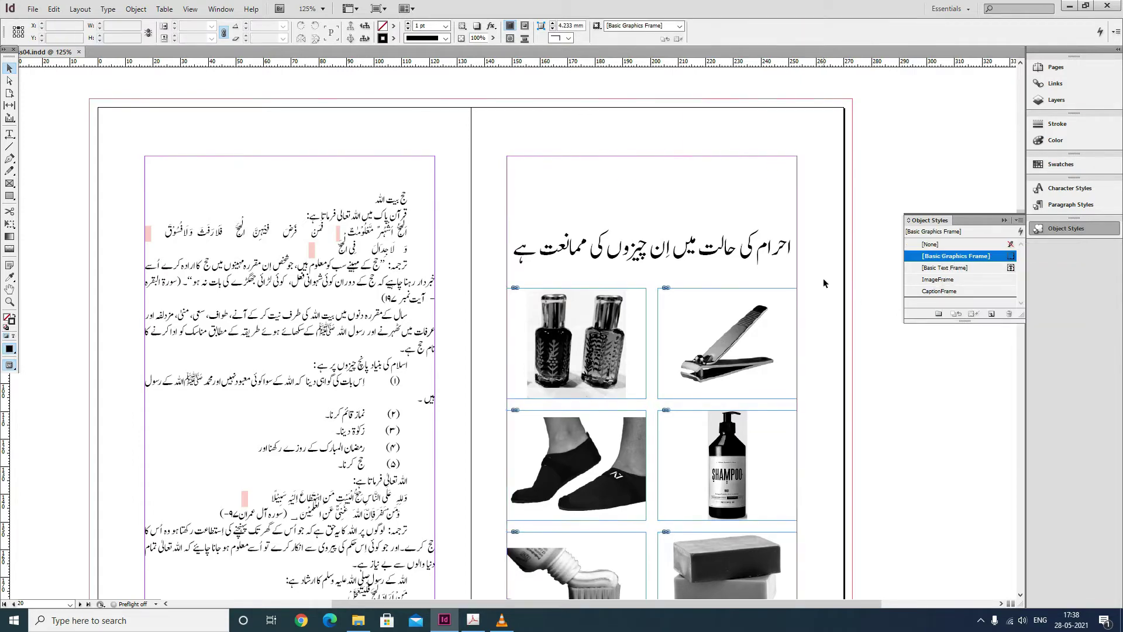
{"action": "key", "text": "w"}
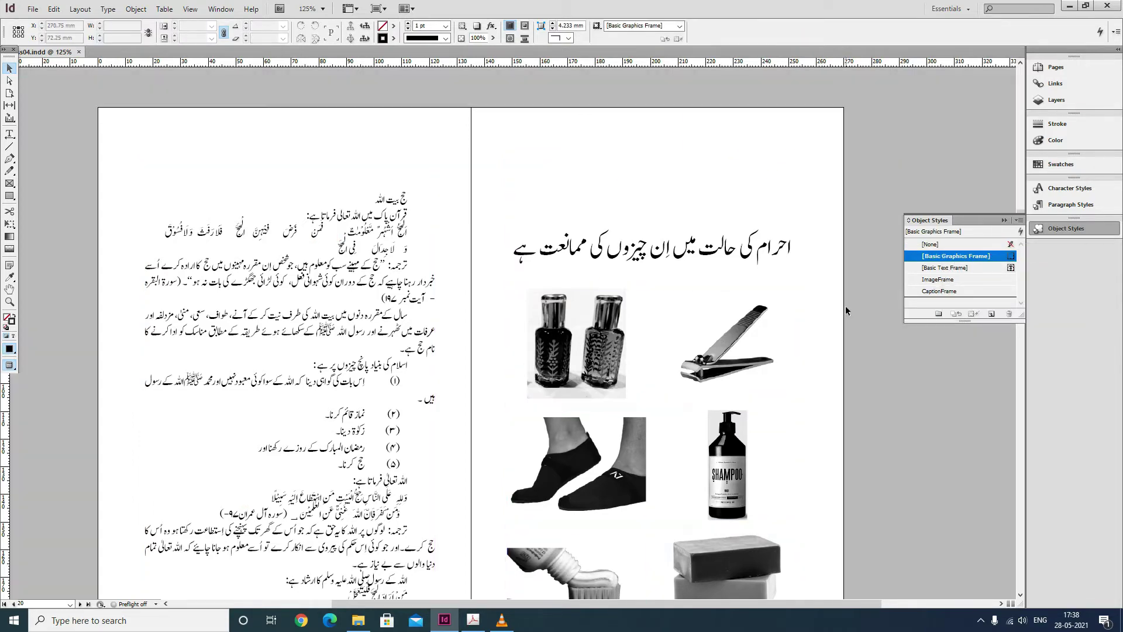
{"action": "scroll", "coordinate": [845, 307], "scroll_direction": "down", "scroll_amount": 3}
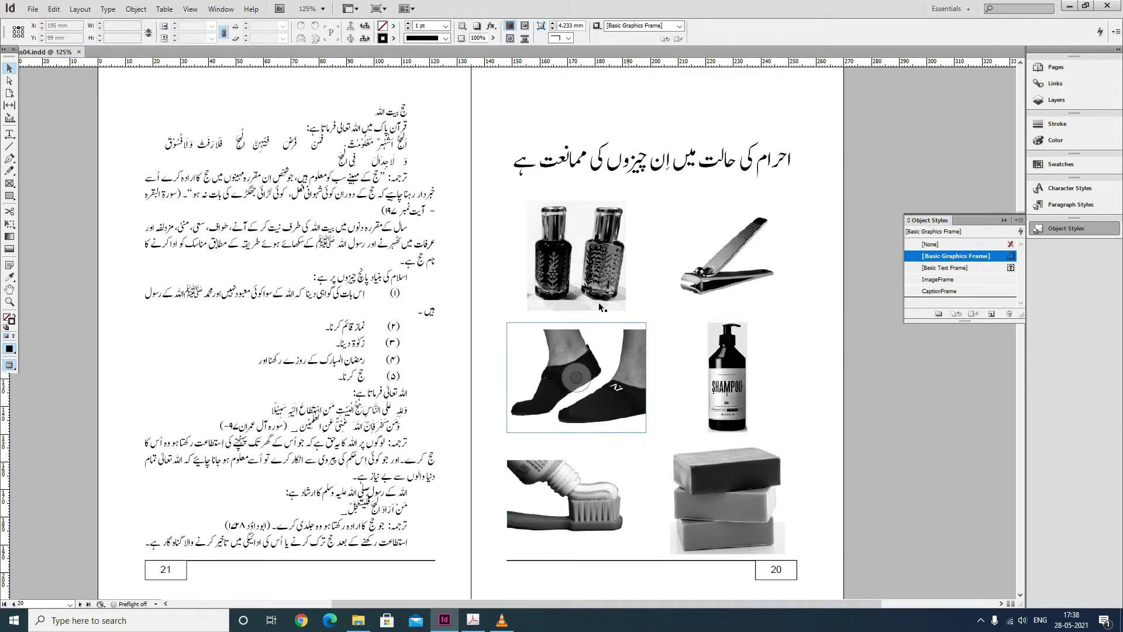
{"action": "key", "text": "w"}
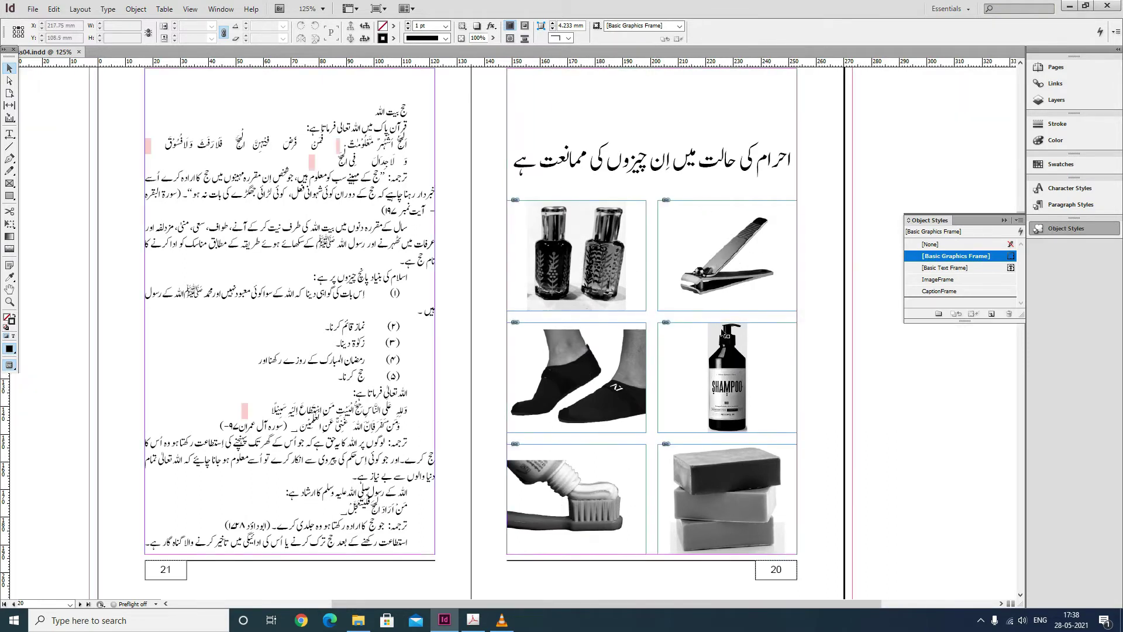
- Apply the ImageFrame object style to all six picture frames on page 20
{"action": "left_click", "coordinate": [638, 236]}
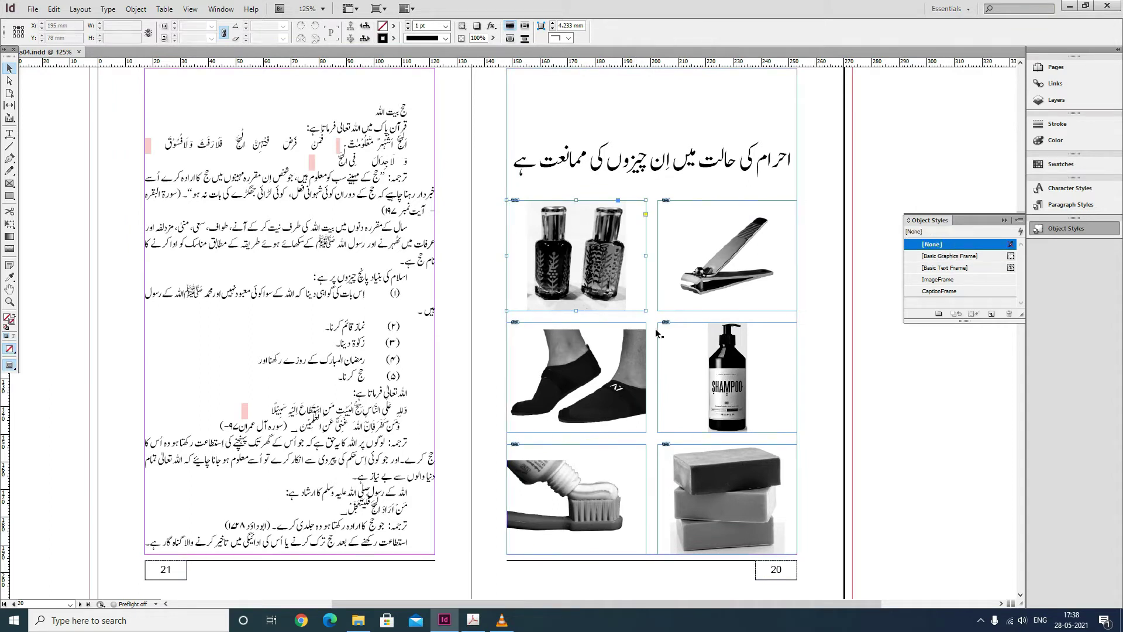
{"action": "left_click", "coordinate": [725, 261], "text": "shift"}
{"action": "left_click", "coordinate": [664, 353], "text": "shift"}
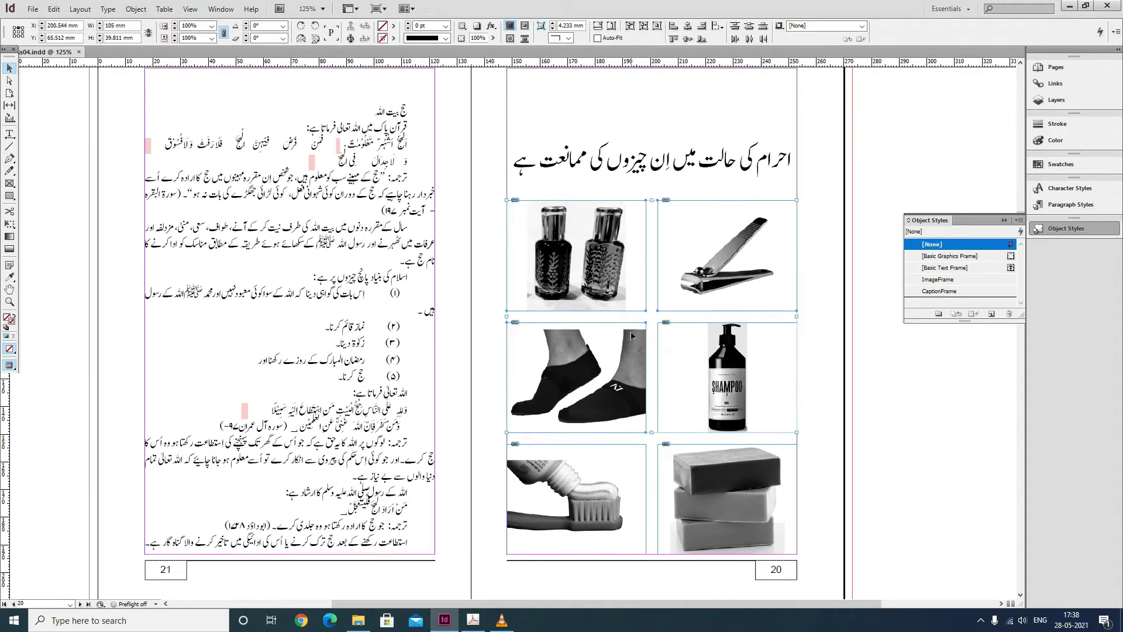
{"action": "left_click", "coordinate": [579, 380], "text": "shift"}
{"action": "left_click", "coordinate": [576, 499], "text": "shift"}
{"action": "left_click", "coordinate": [660, 459], "text": "shift"}
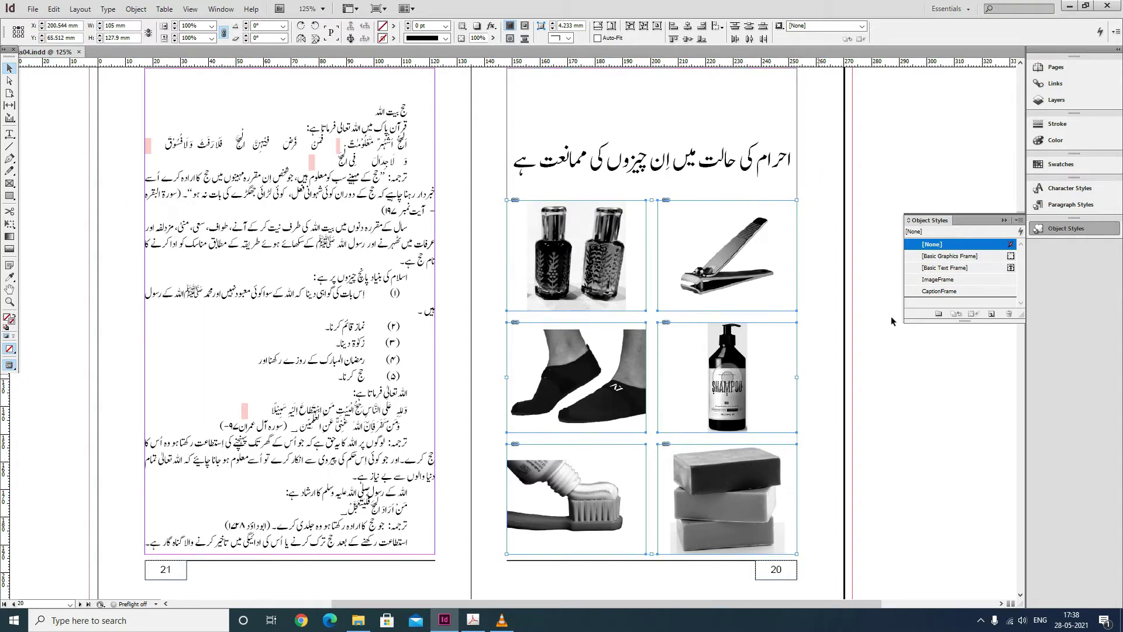
{"action": "left_click", "coordinate": [936, 279]}
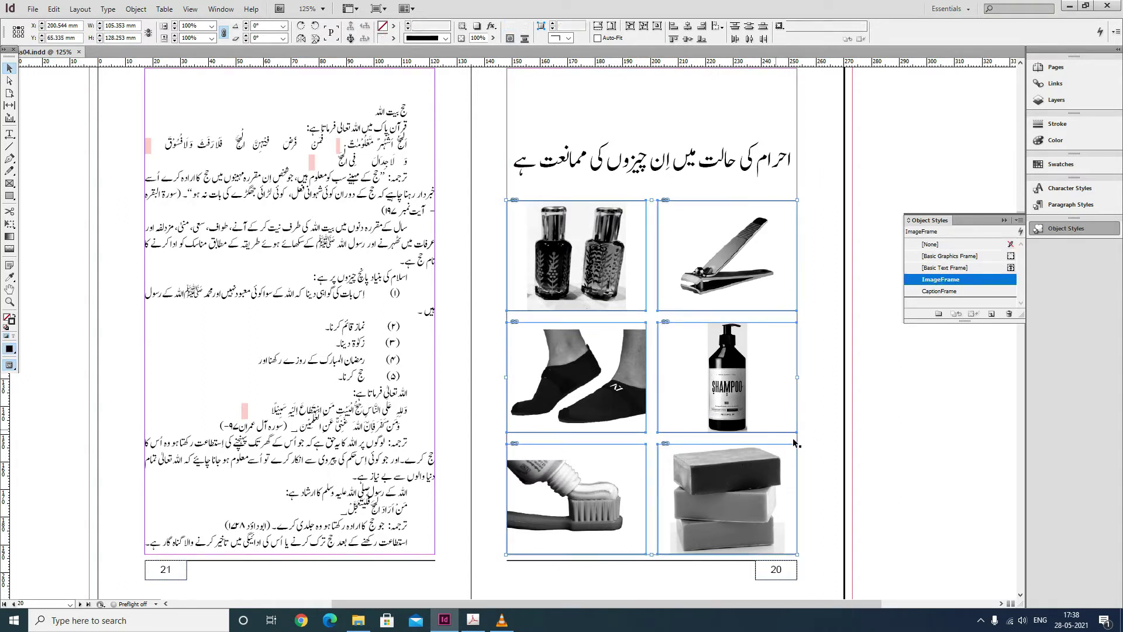
{"action": "left_click", "coordinate": [810, 330]}
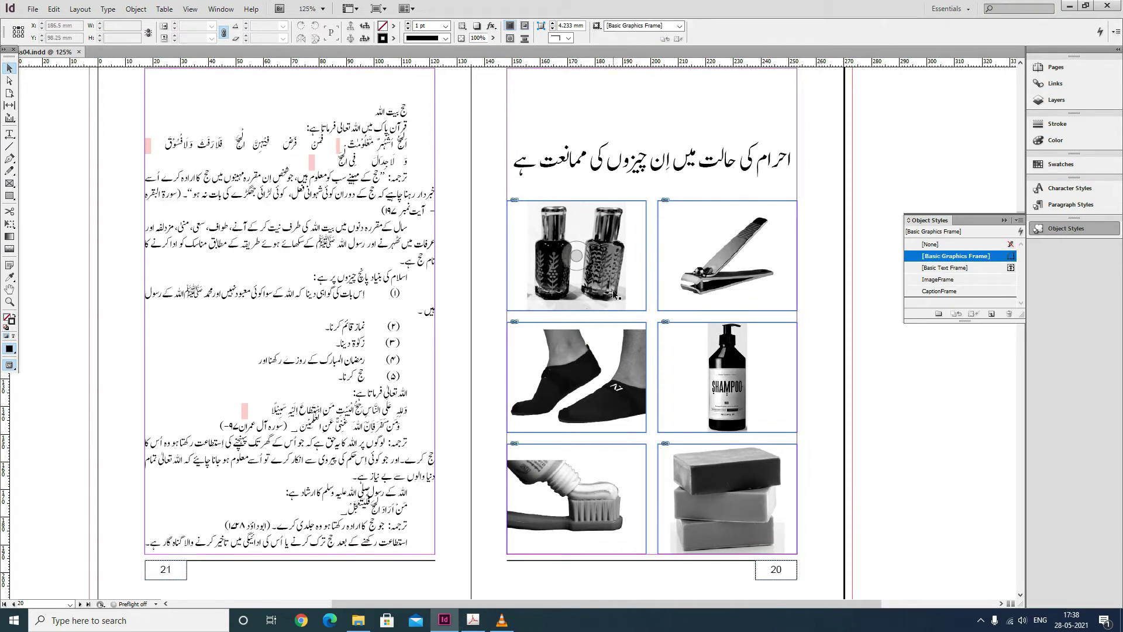
- Remove the blank space above the heading "حج بیت اللہ" on page 21 and apply the mainheading_with_offset paragraph style to it
{"action": "scroll", "coordinate": [466, 216], "scroll_direction": "up", "scroll_amount": 1}
{"action": "scroll", "coordinate": [466, 216], "scroll_direction": "left", "scroll_amount": 5}
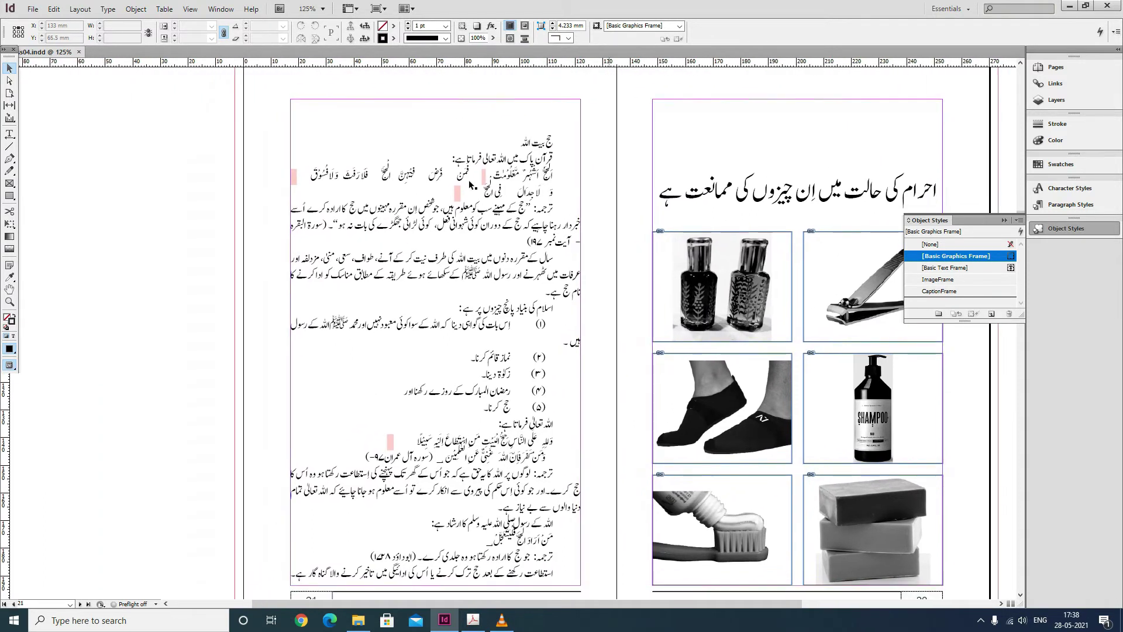
{"action": "left_click", "coordinate": [10, 134]}
{"action": "left_click", "coordinate": [552, 141]}
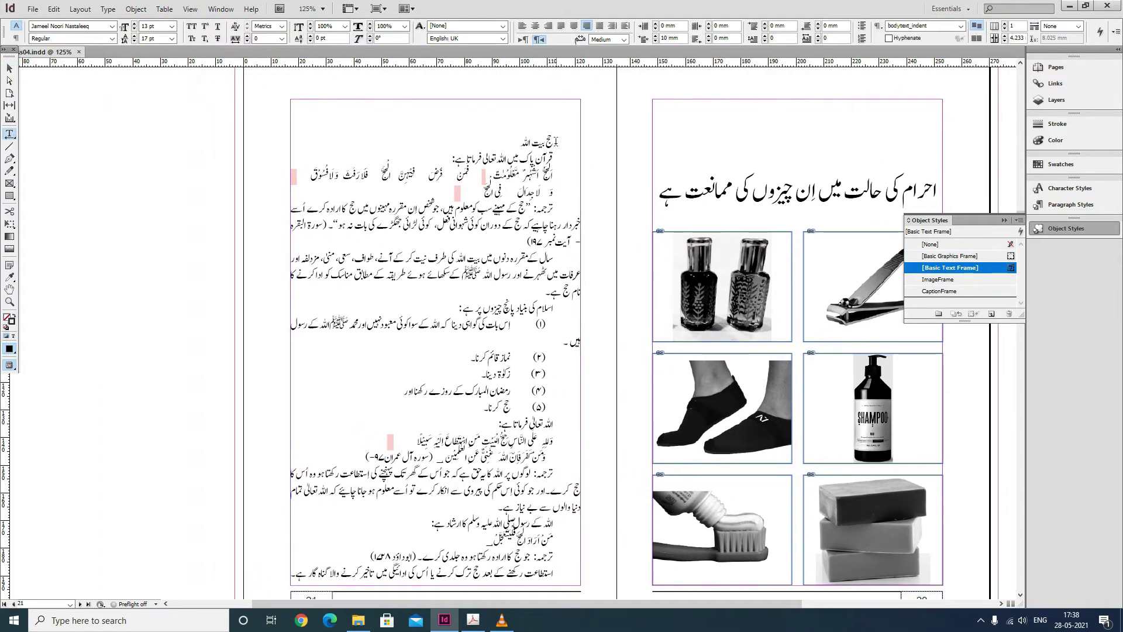
{"action": "key", "text": "BackSpace"}
{"action": "key", "text": "BackSpace"}
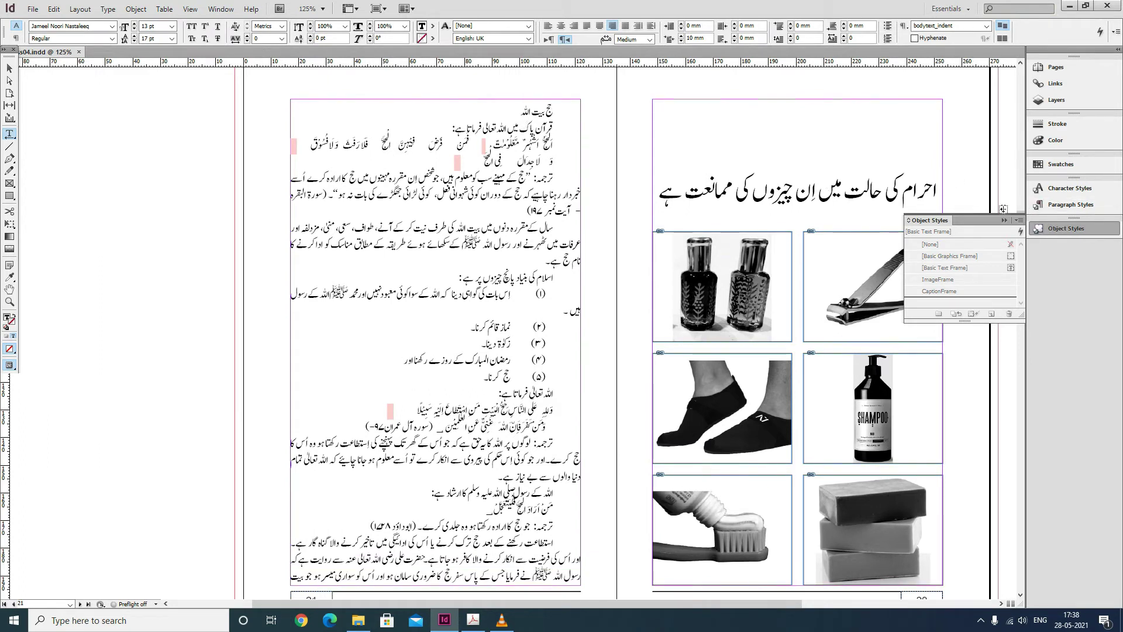
{"action": "left_click", "coordinate": [1064, 206]}
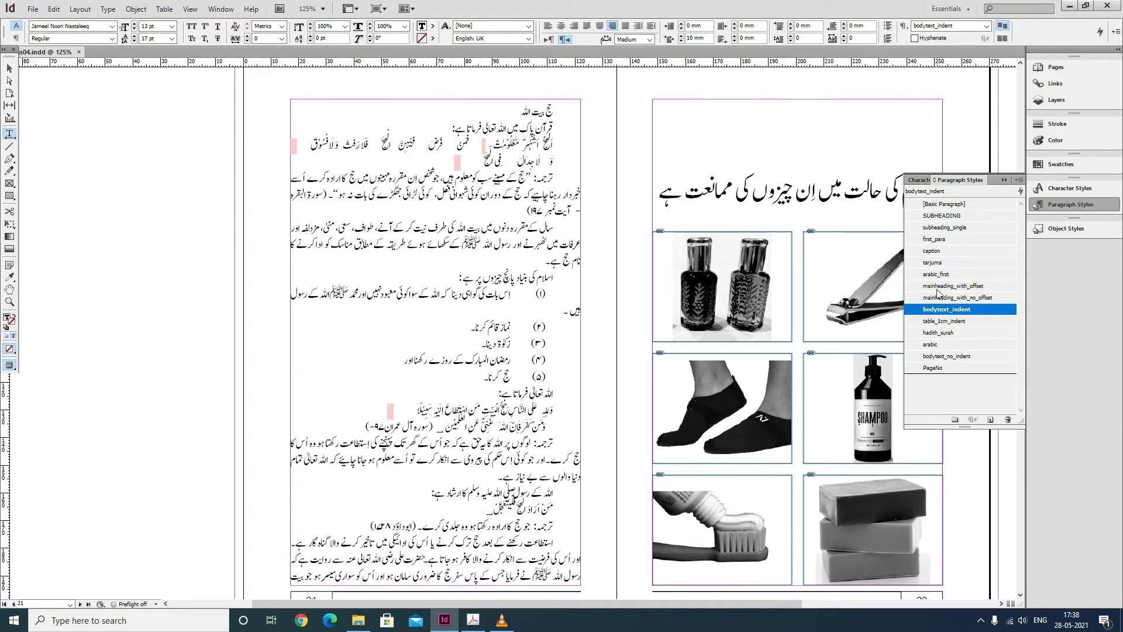
{"action": "left_click", "coordinate": [964, 287]}
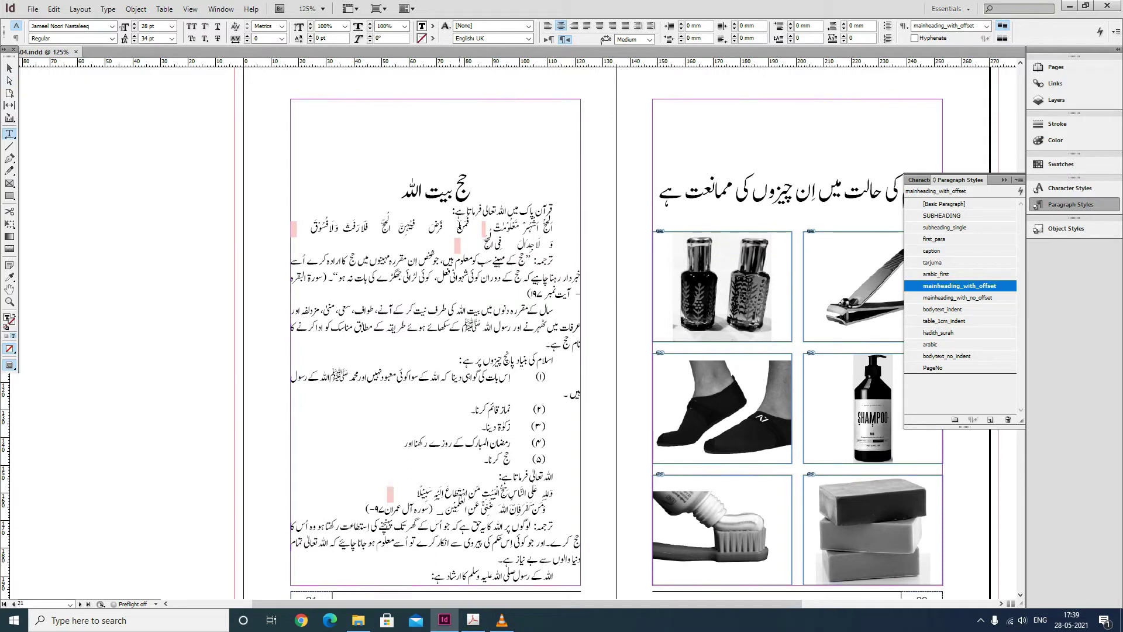
- Apply the first_para paragraph style to the introductory line below page 21's heading and the arabic style to the verse following it
{"action": "key", "text": "Down"}
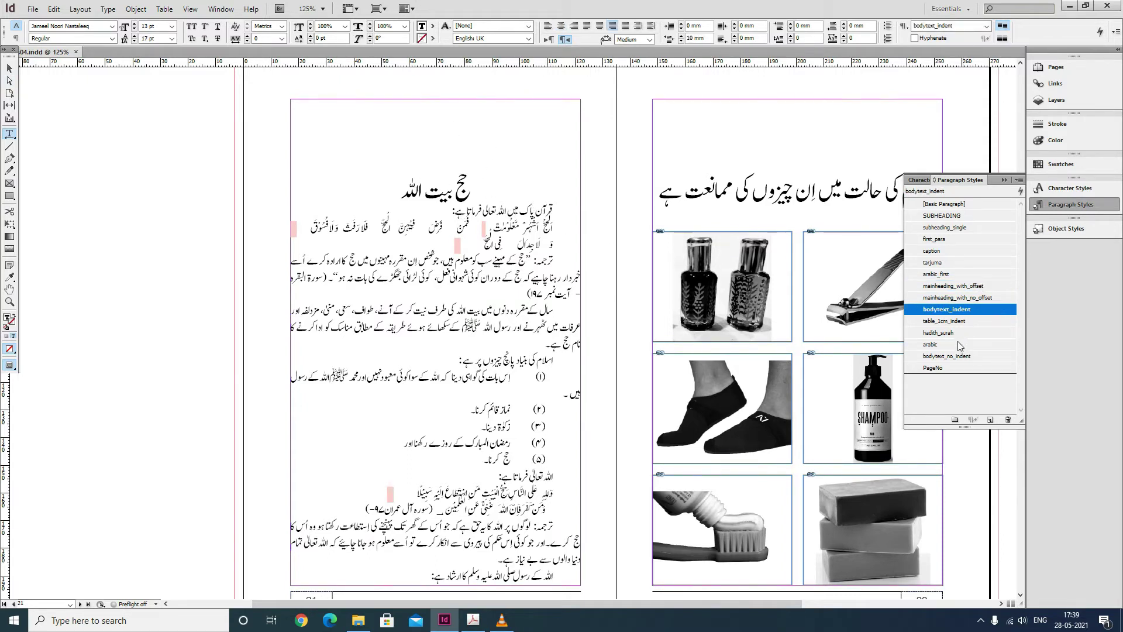
{"action": "left_click", "coordinate": [951, 241]}
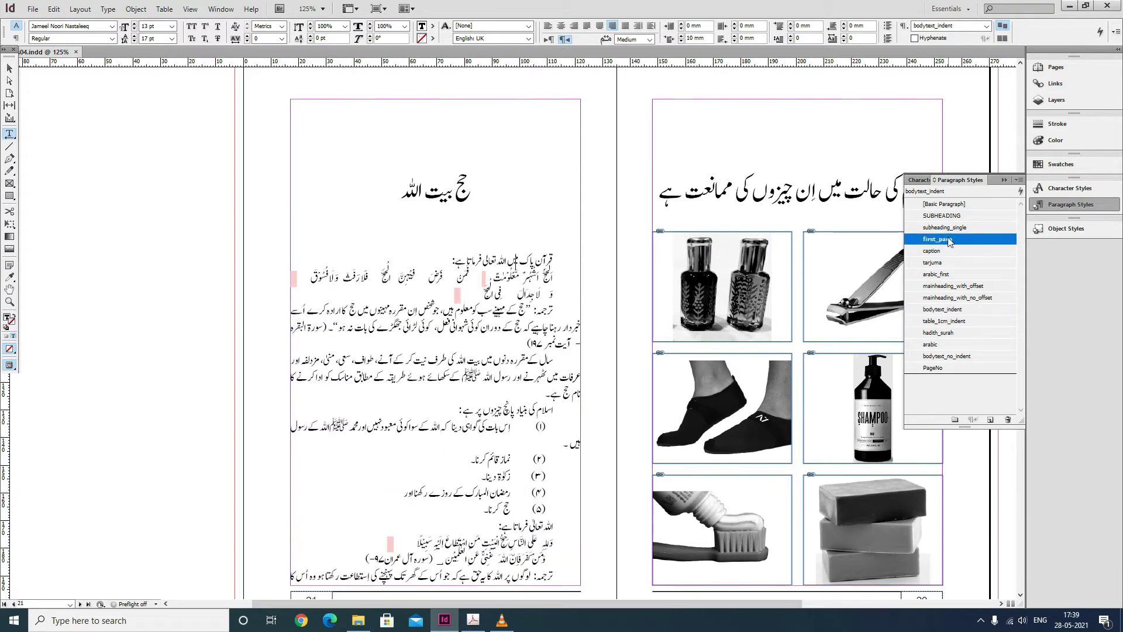
{"action": "triple_click", "coordinate": [474, 289]}
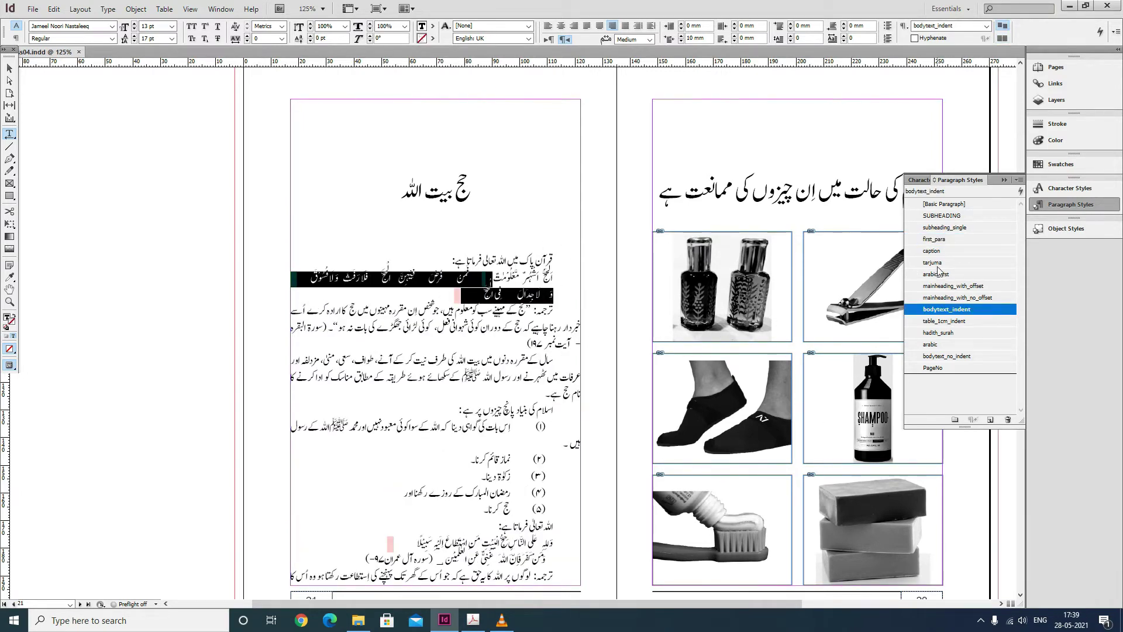
{"action": "left_click", "coordinate": [941, 345]}
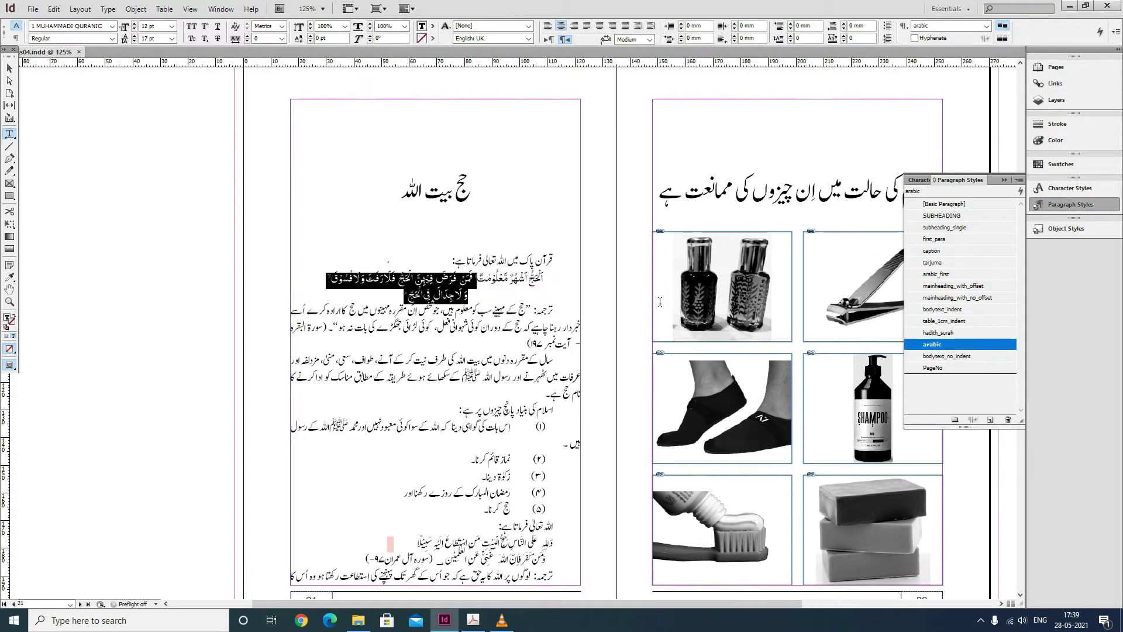
- Apply the tarjuma paragraph style to the translation below the verse and the bold character style to its opening word "ترجمہ:"
{"action": "left_click_drag", "start_coordinate": [531, 311], "coordinate": [546, 345]}
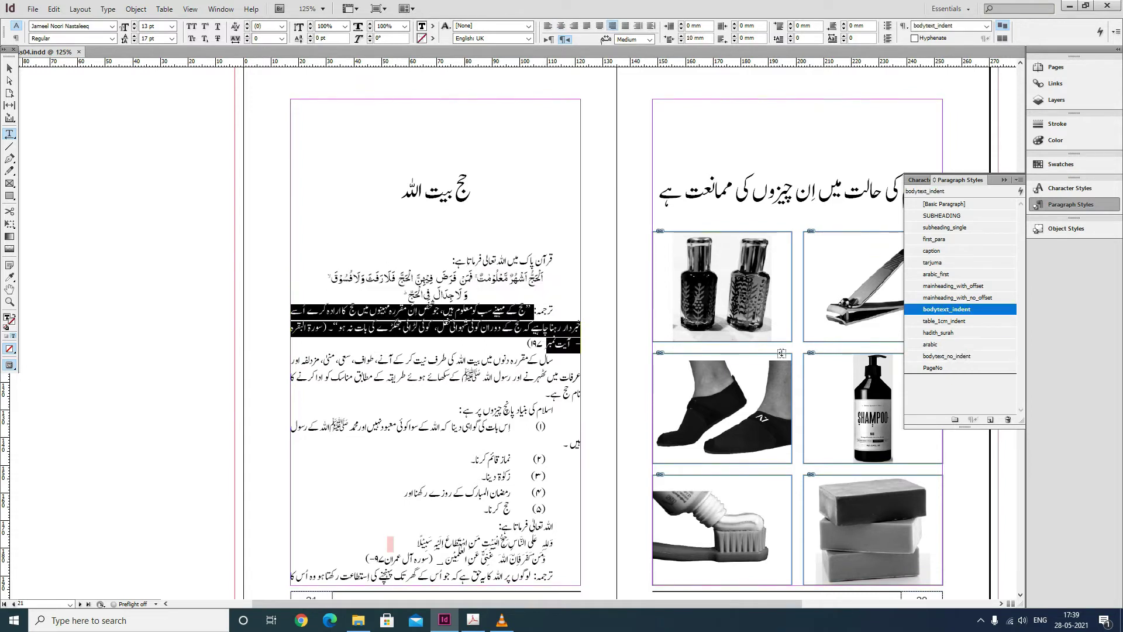
{"action": "left_click", "coordinate": [934, 263]}
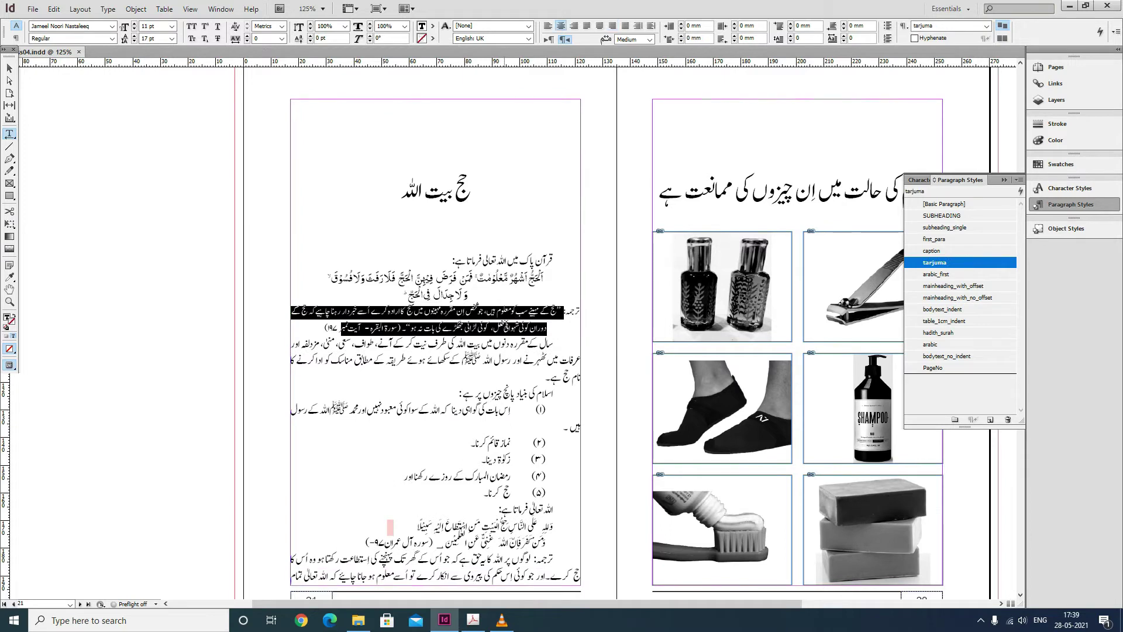
{"action": "left_click", "coordinate": [505, 325]}
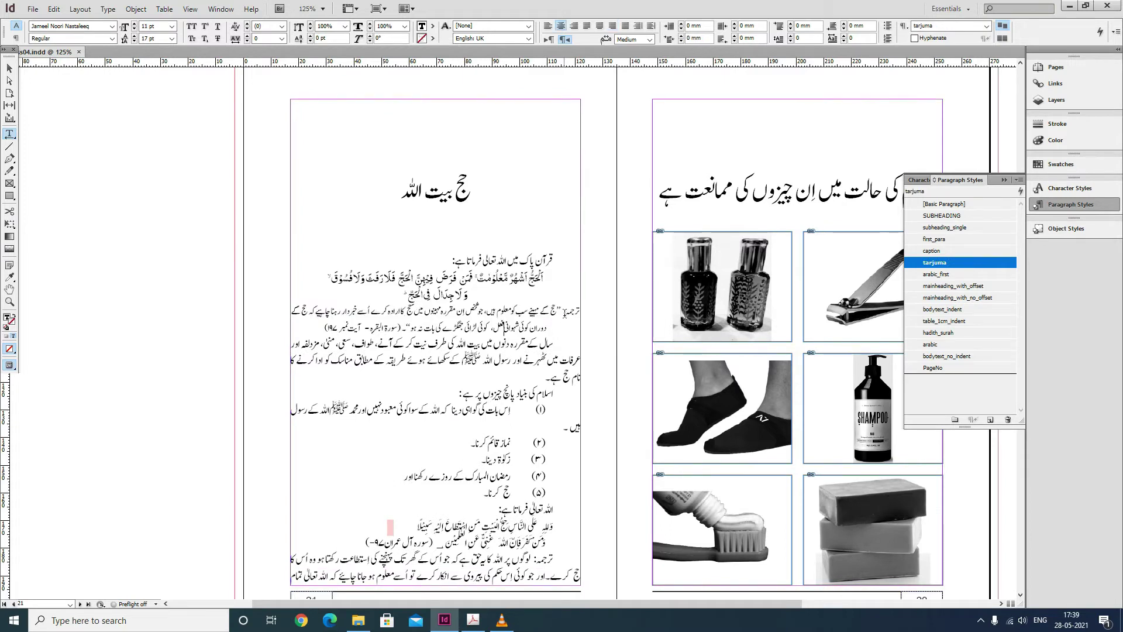
{"action": "left_click_drag", "start_coordinate": [563, 312], "coordinate": [581, 313]}
{"action": "left_click", "coordinate": [494, 25]}
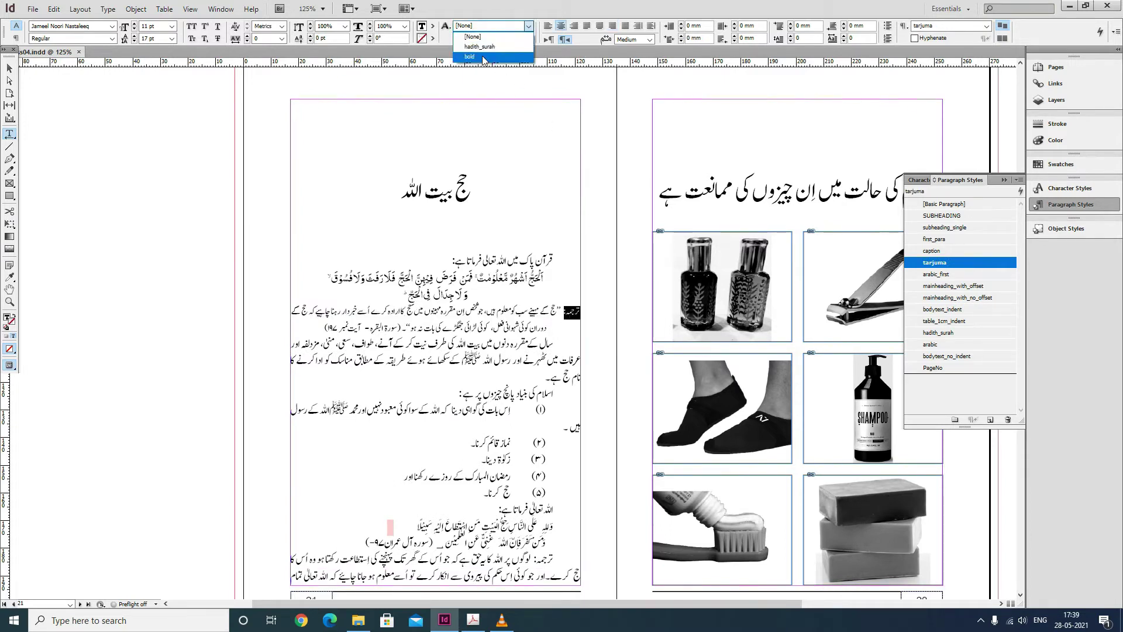
{"action": "left_click", "coordinate": [483, 58]}
- Apply the hadith_surah character style to the parenthesised surah reference ending the first translation
{"action": "left_click_drag", "start_coordinate": [321, 328], "coordinate": [403, 326]}
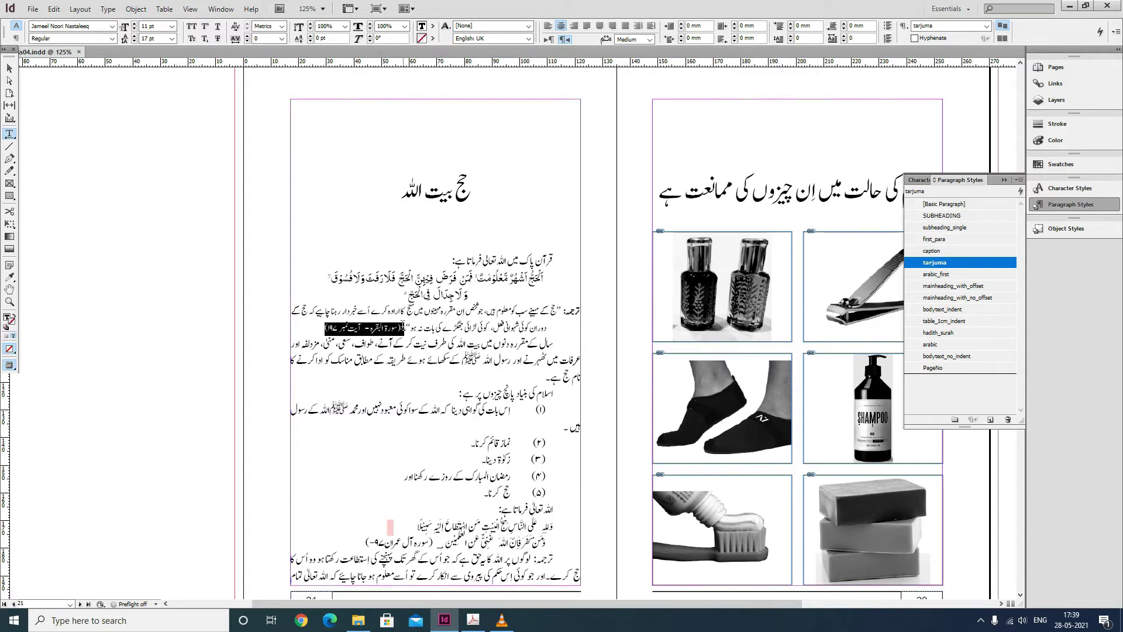
{"action": "left_click", "coordinate": [480, 25]}
{"action": "left_click", "coordinate": [481, 47]}
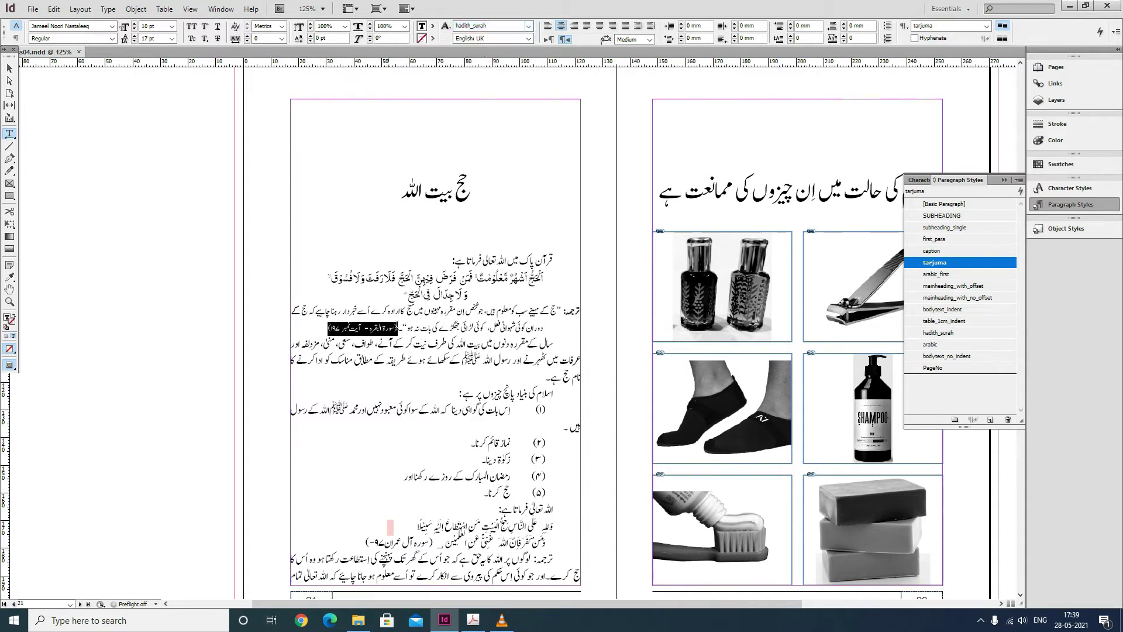
{"action": "left_click", "coordinate": [426, 319]}
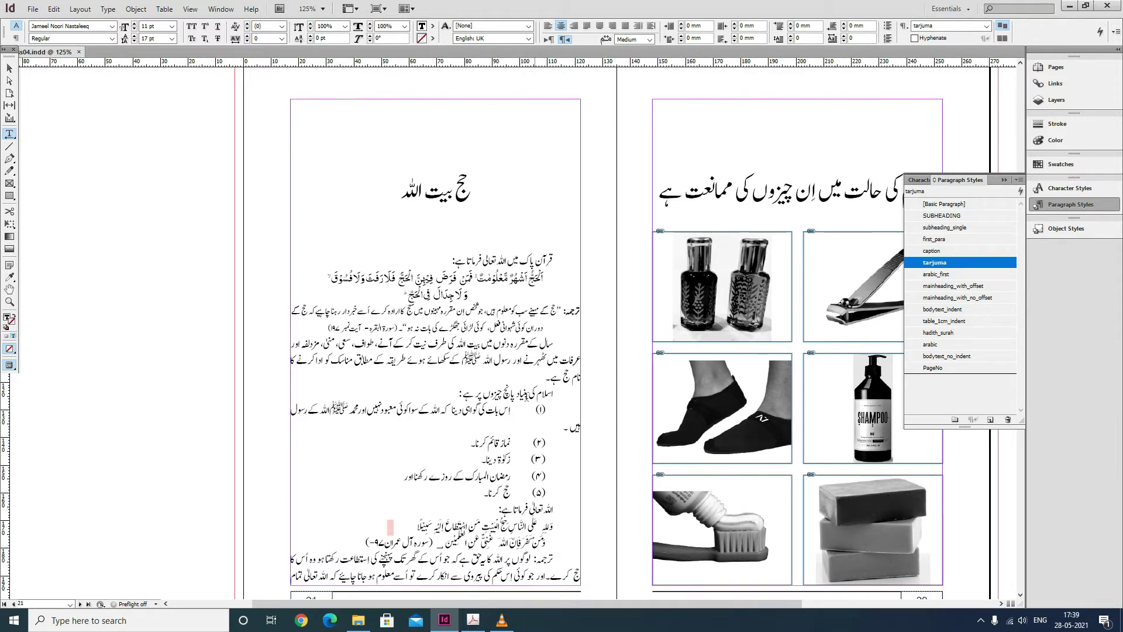
- Apply the bodytext_no_indent paragraph style and the bold character style to the line "اسلام کی بنیاد پانچ چیزوں پر ہے:"
{"action": "left_click", "coordinate": [513, 394]}
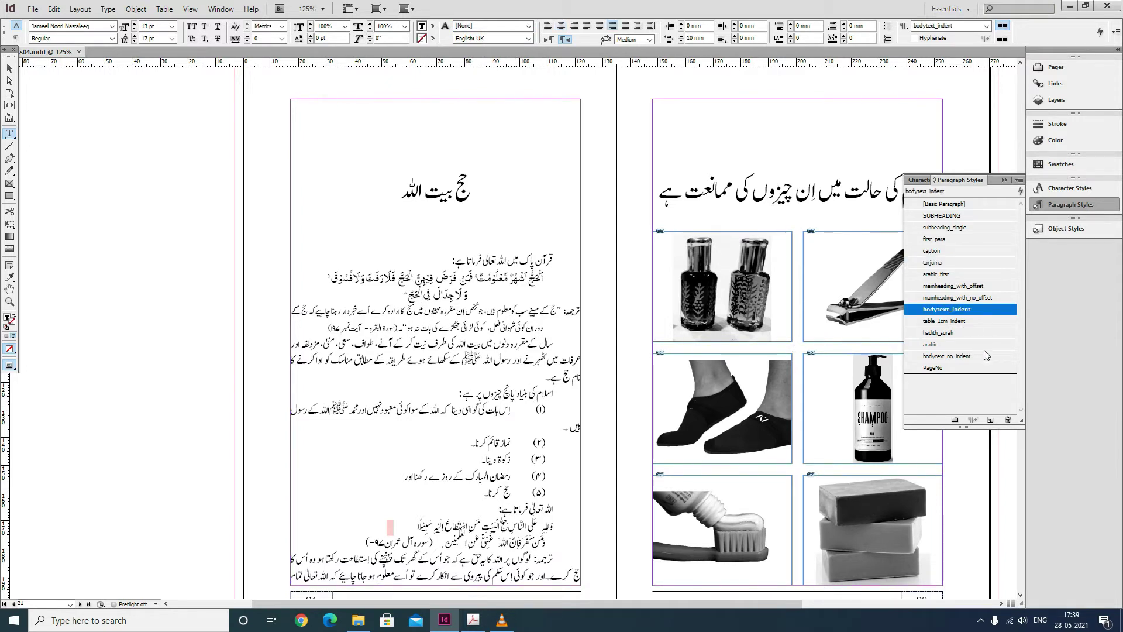
{"action": "left_click", "coordinate": [948, 357]}
{"action": "left_click_drag", "start_coordinate": [484, 396], "coordinate": [586, 391]}
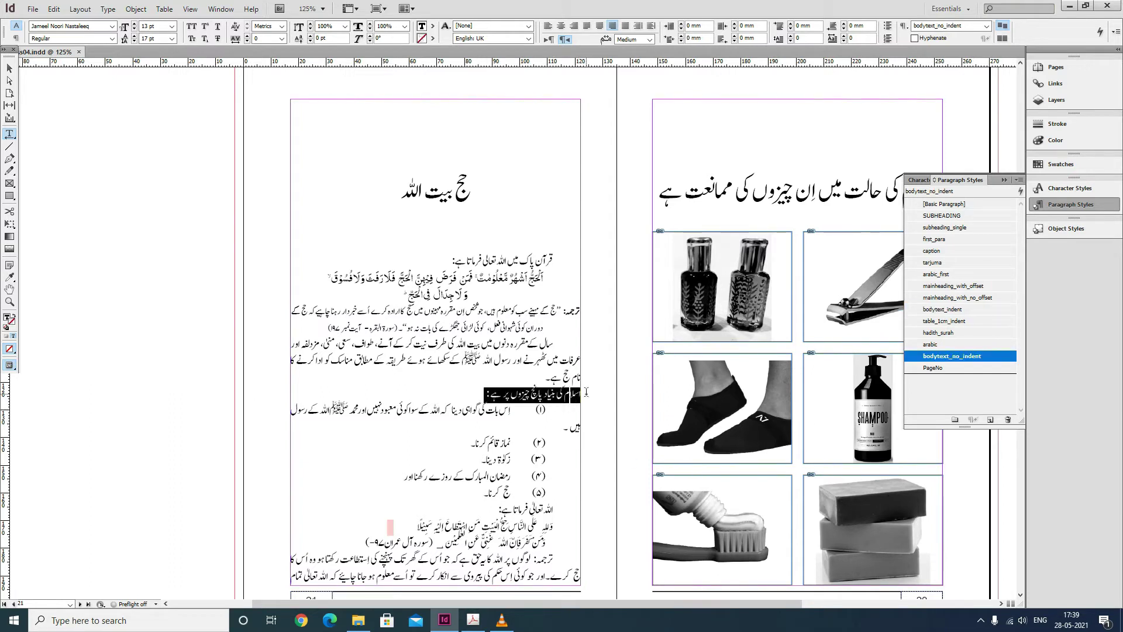
{"action": "left_click", "coordinate": [528, 26]}
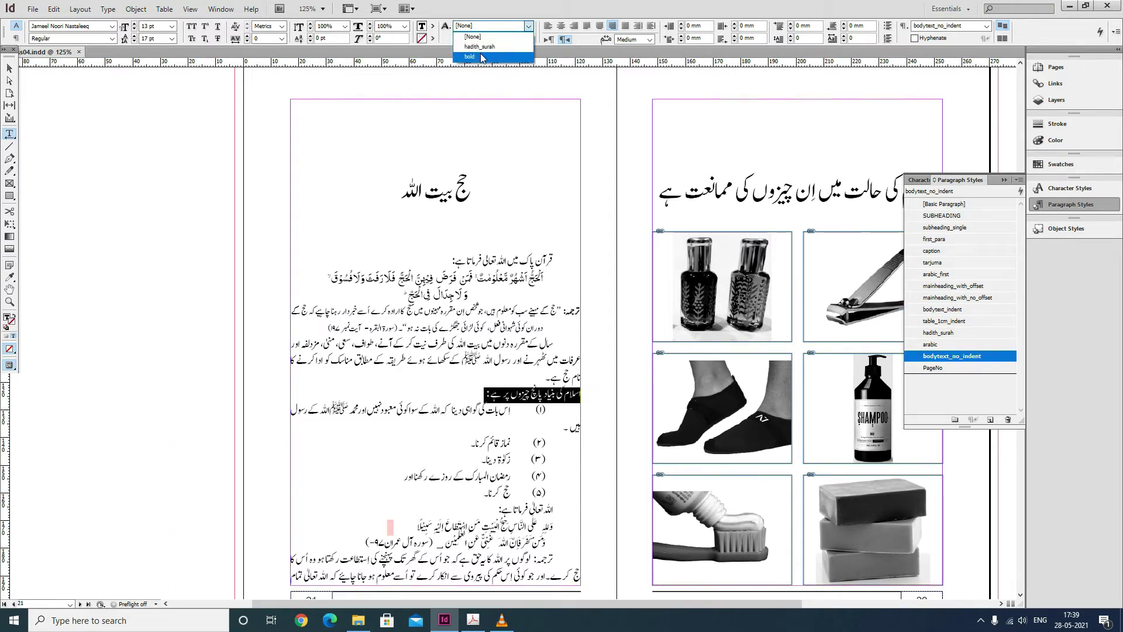
{"action": "left_click", "coordinate": [476, 37]}
{"action": "left_click", "coordinate": [434, 381]}
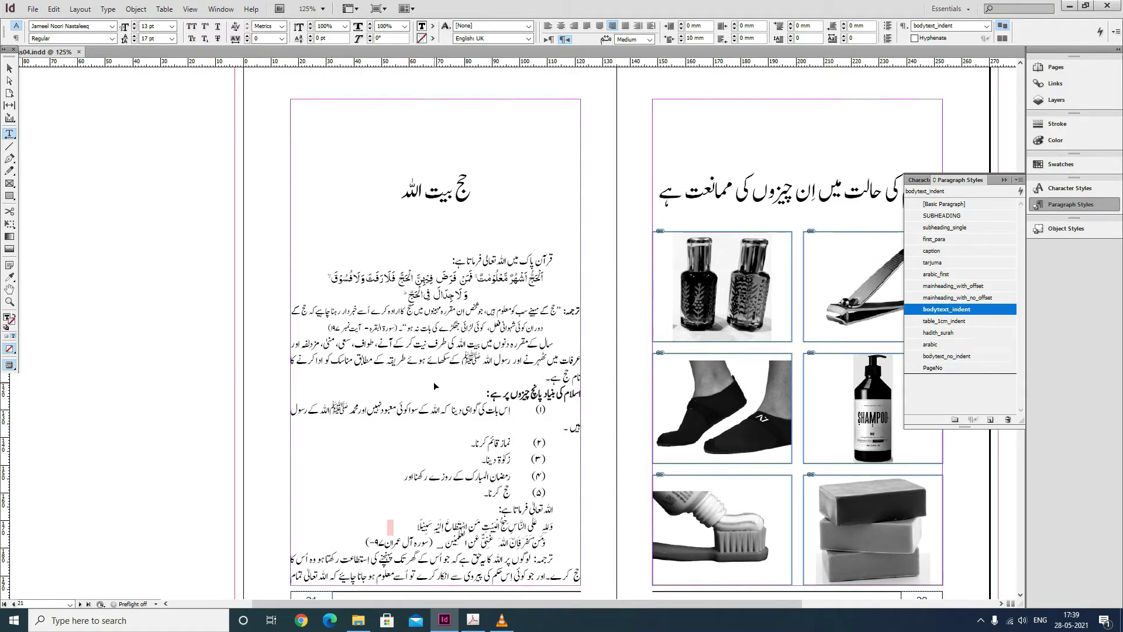
- Start a new paragraph style named table_1.5cm_indent, with both Based On and Next Style set to [No Paragraph Style]
{"action": "scroll", "coordinate": [576, 348], "scroll_direction": "down", "scroll_amount": 2}
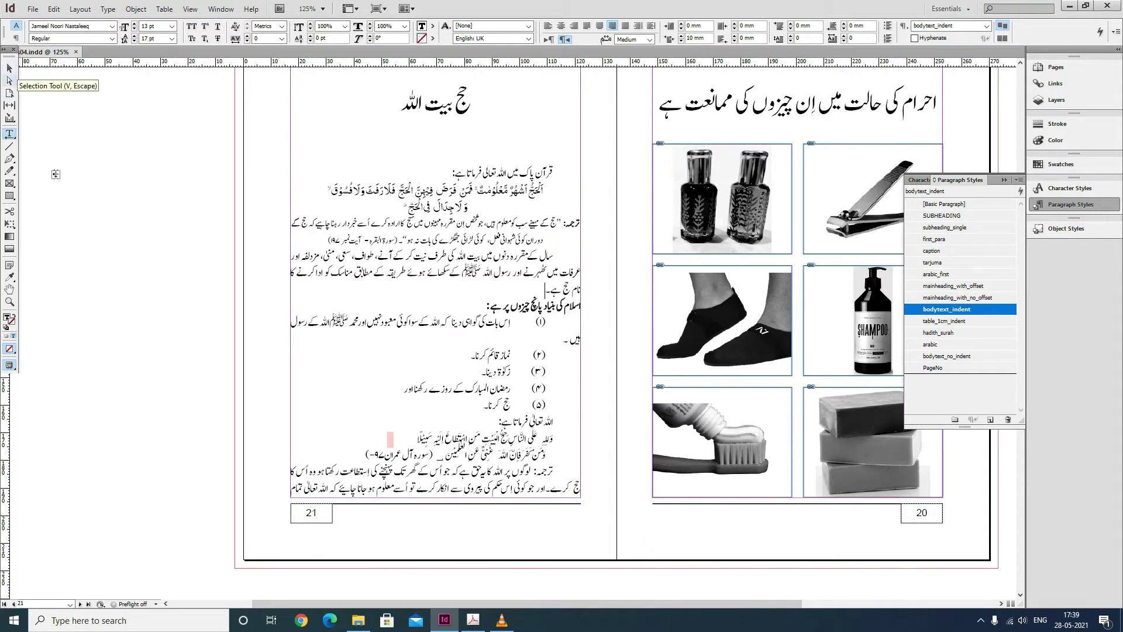
{"action": "left_click", "coordinate": [1018, 179]}
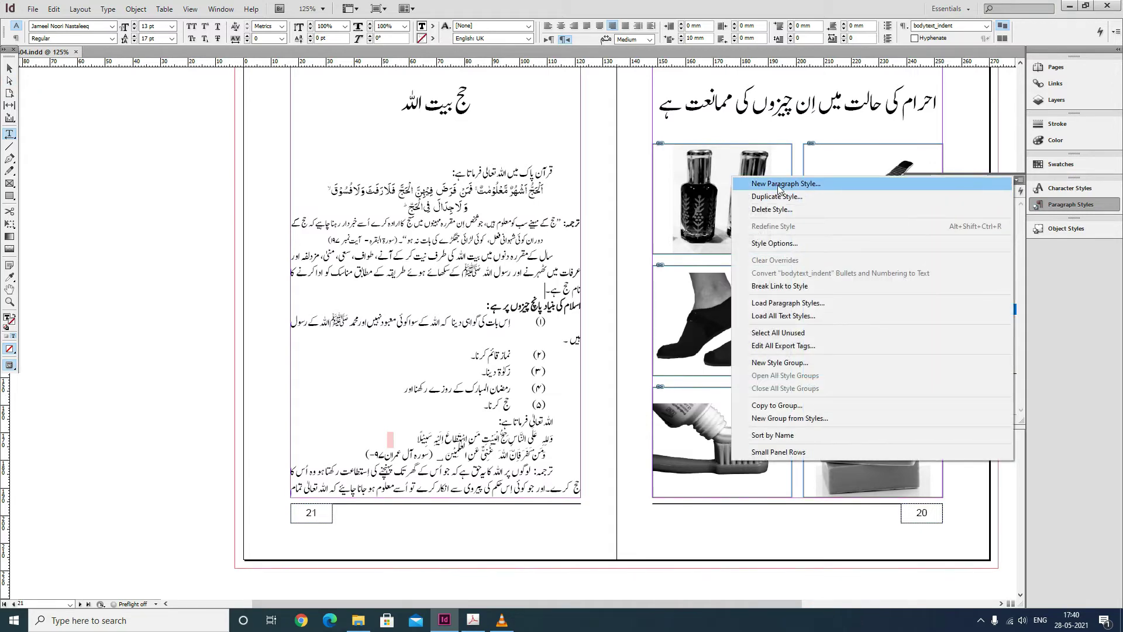
{"action": "left_click", "coordinate": [778, 184]}
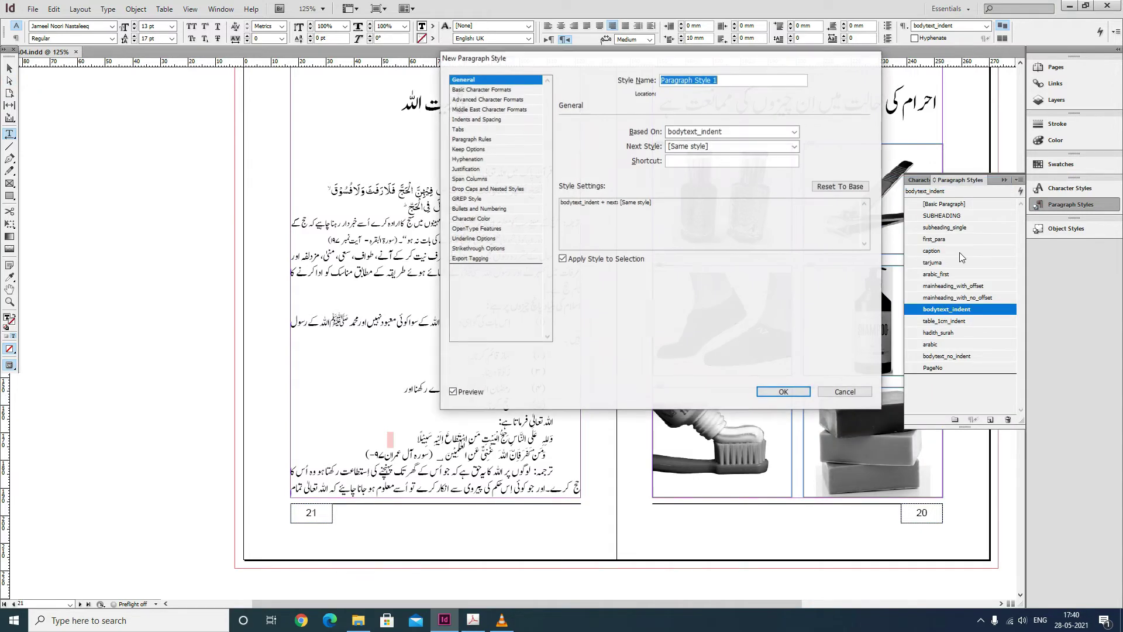
{"action": "left_click", "coordinate": [674, 136]}
{"action": "left_click", "coordinate": [693, 141]}
{"action": "left_click", "coordinate": [692, 149]}
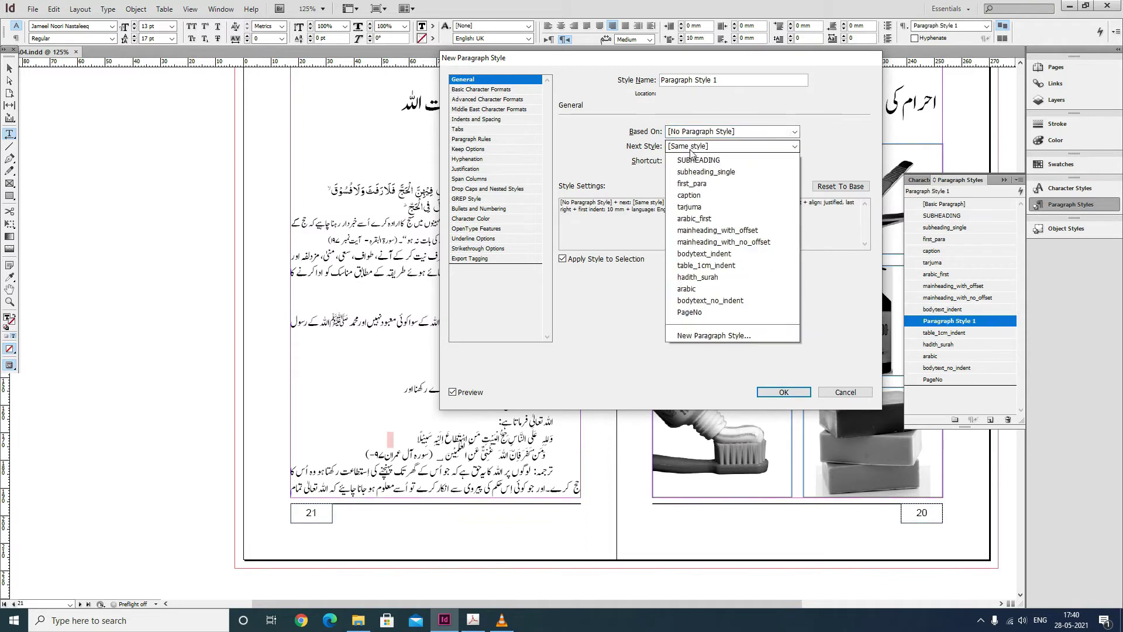
{"action": "scroll", "coordinate": [691, 176], "scroll_direction": "up", "scroll_amount": 2}
{"action": "left_click", "coordinate": [690, 186]}
{"action": "left_click", "coordinate": [511, 83]}
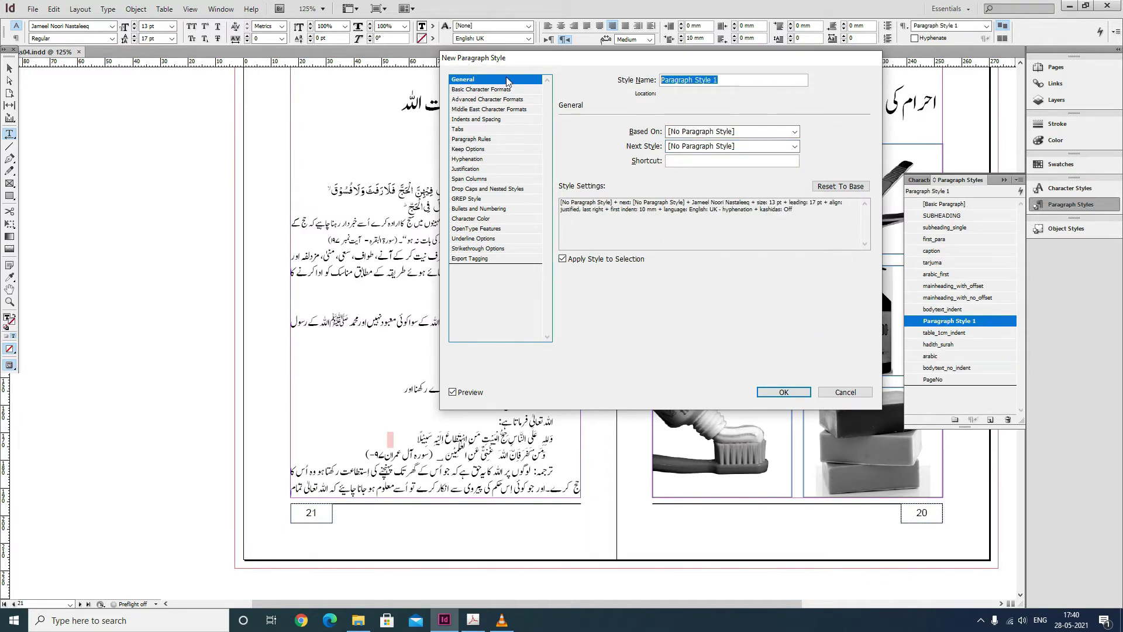
{"action": "type", "text": "table_1.5cm_indent"}
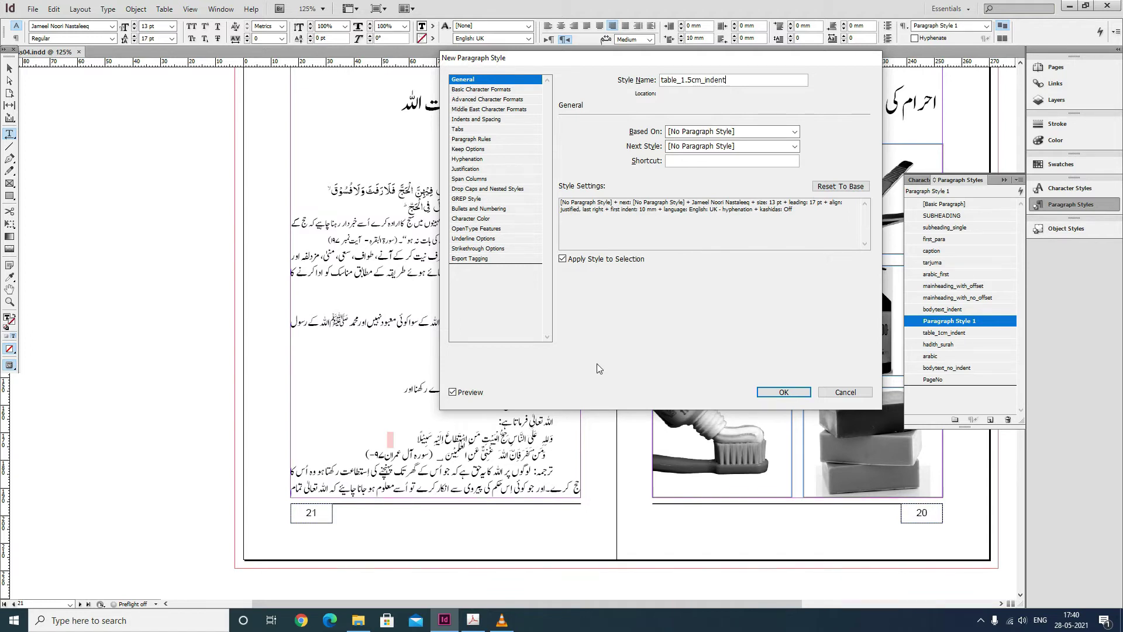
- Set the new style's right indent to 15 mm and its first line indent to -15 mm
{"action": "left_click", "coordinate": [489, 89]}
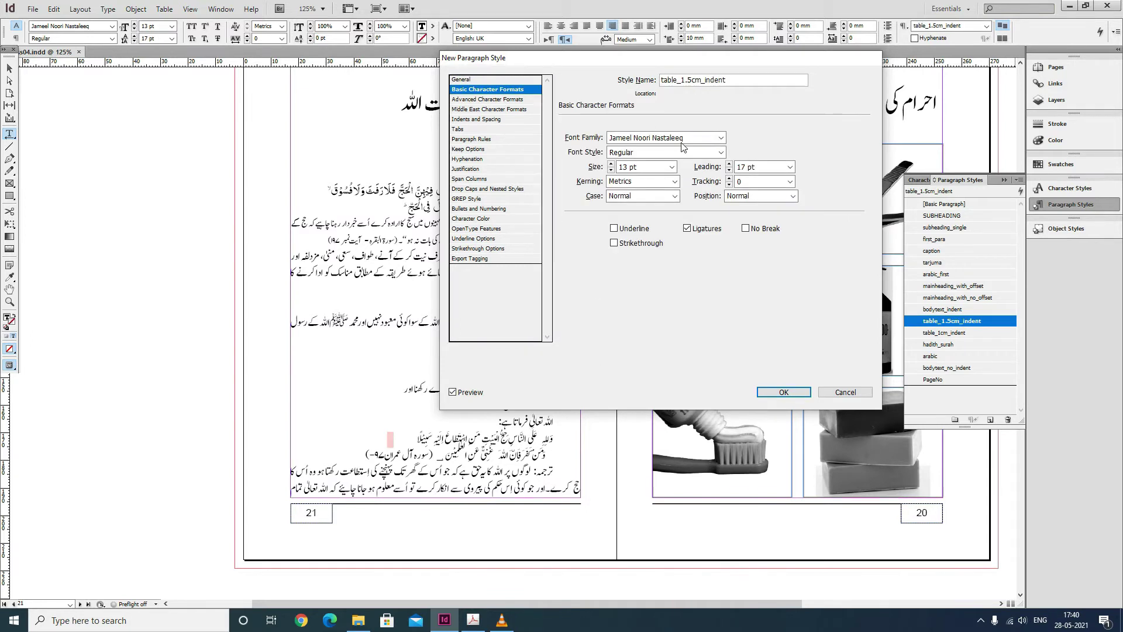
{"action": "left_click", "coordinate": [516, 112]}
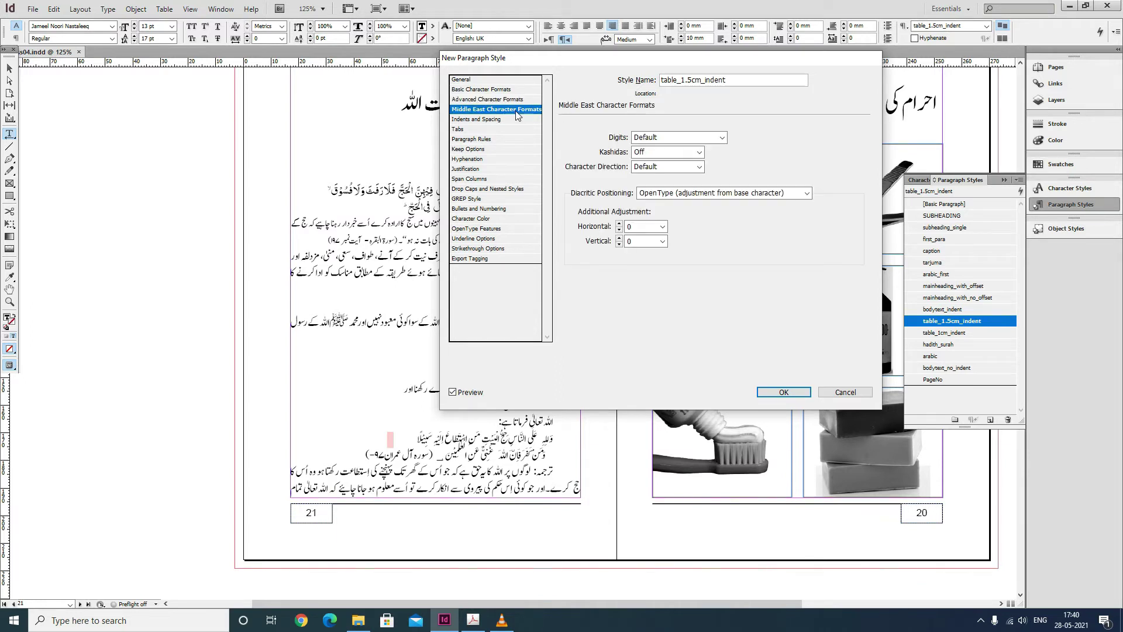
{"action": "left_click", "coordinate": [485, 120]}
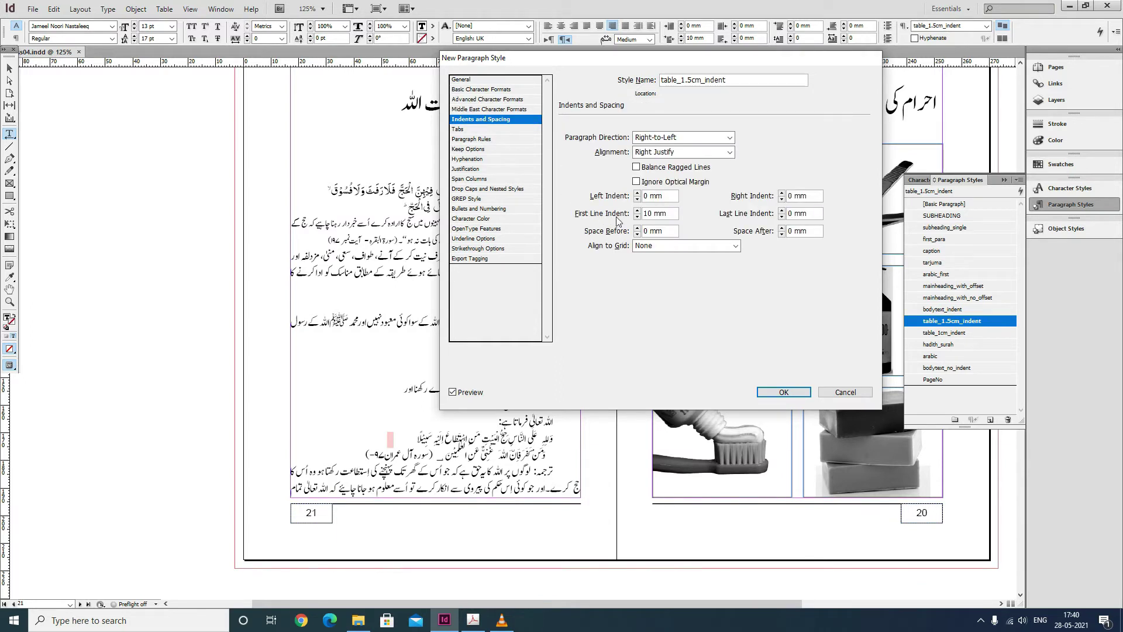
{"action": "double_click", "coordinate": [801, 197]}
{"action": "type", "text": "1"}
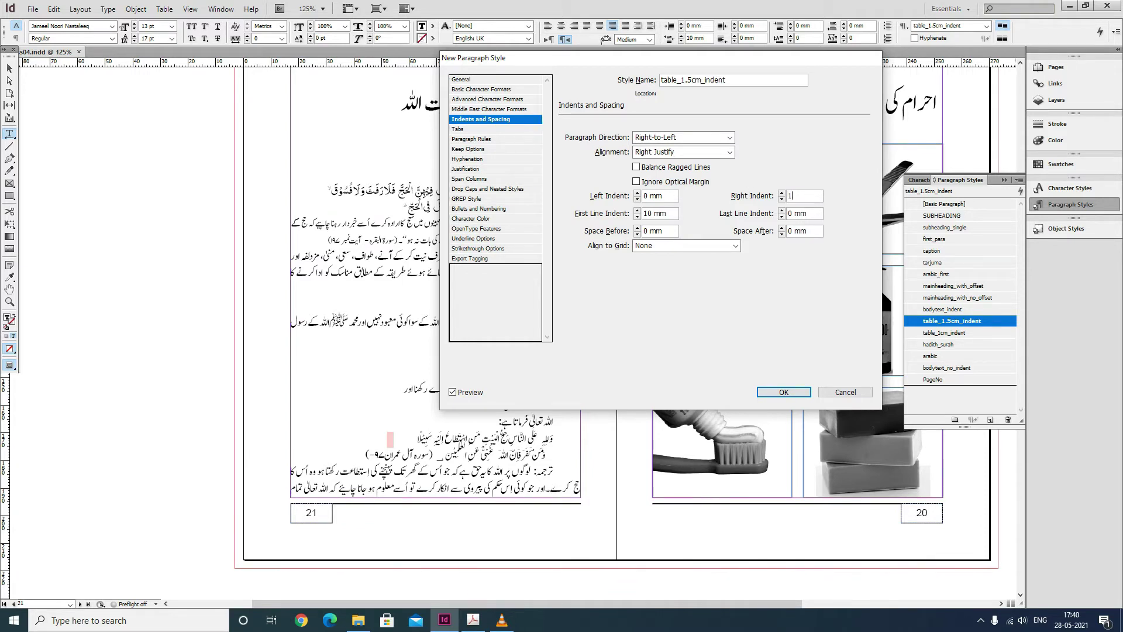
{"action": "type", "text": "5 mm"}
{"action": "left_click_drag", "start_coordinate": [670, 212], "coordinate": [574, 212]}
{"action": "key", "text": "BackSpace"}
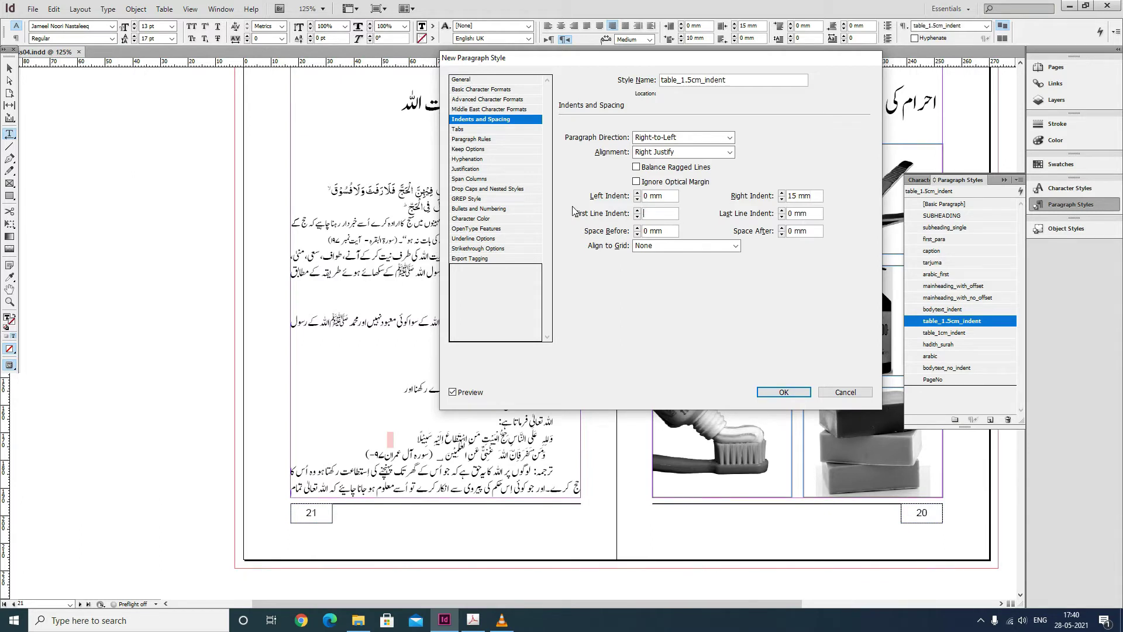
{"action": "type", "text": "-15mm"}
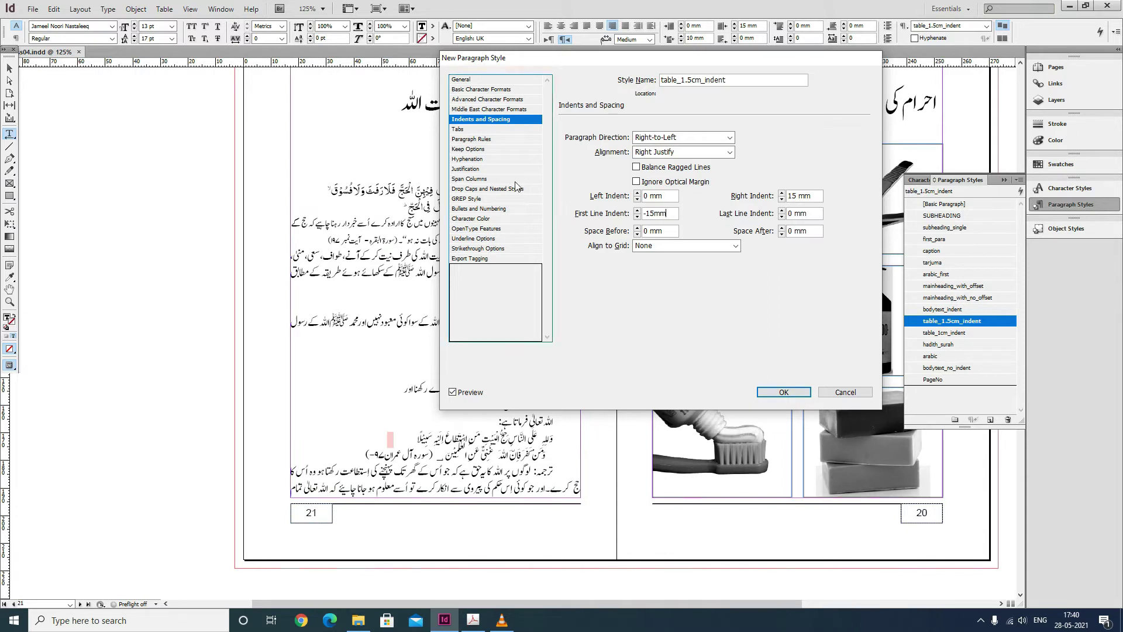
- Add a tab stop at 10 mm to the table_1.5cm_indent style
{"action": "left_click", "coordinate": [464, 129]}
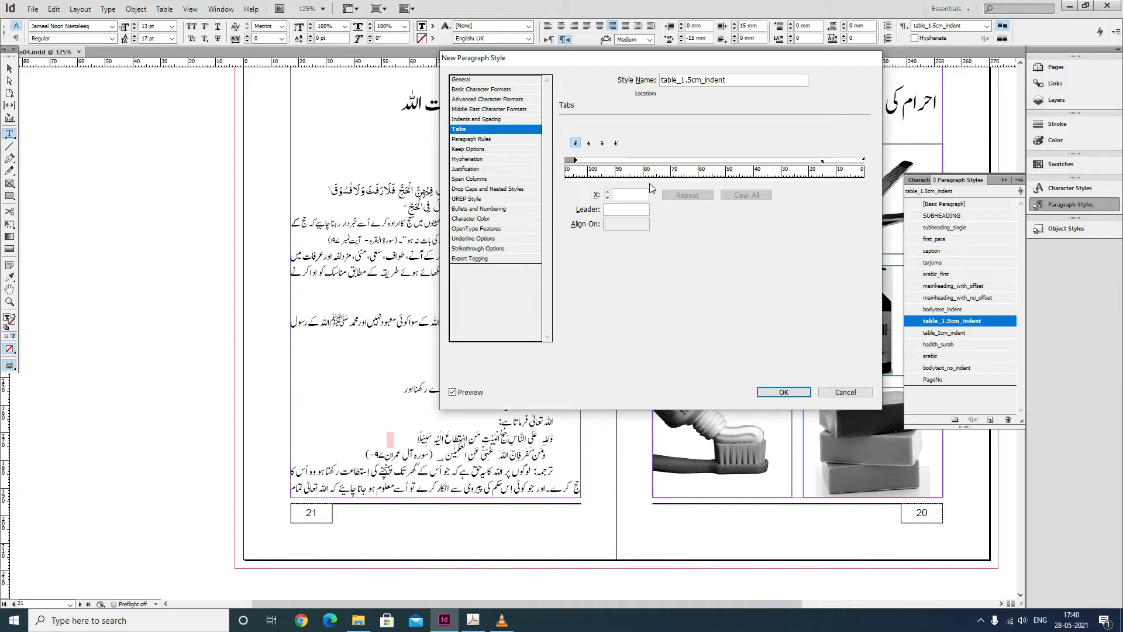
{"action": "left_click", "coordinate": [837, 160]}
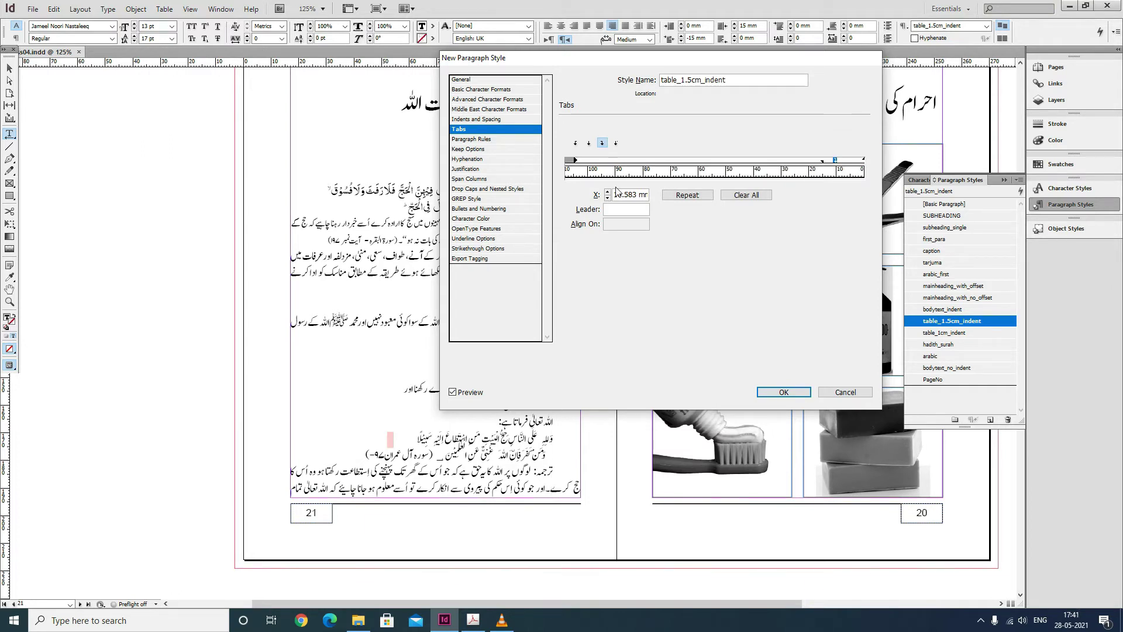
{"action": "left_click_drag", "start_coordinate": [619, 194], "coordinate": [662, 196]}
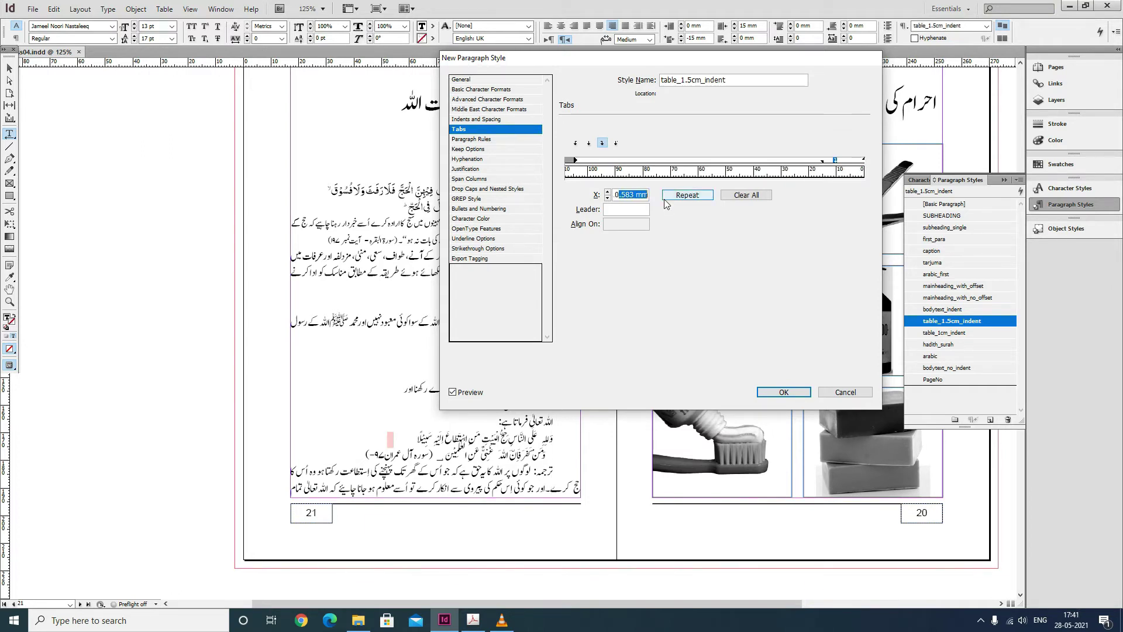
{"action": "key", "text": "BackSpace"}
{"action": "key", "text": "Tab"}
{"action": "key", "text": "Tab"}
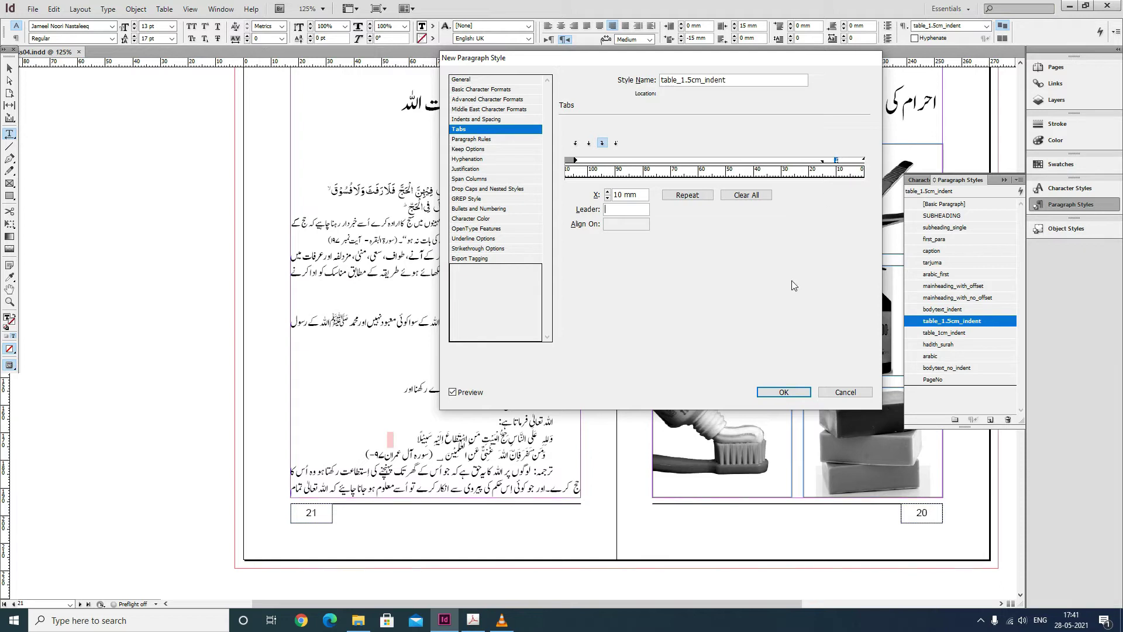
- Set a further tab stop near the style's indent marker and save the new paragraph style
{"action": "left_click_drag", "start_coordinate": [560, 57], "coordinate": [699, 44]}
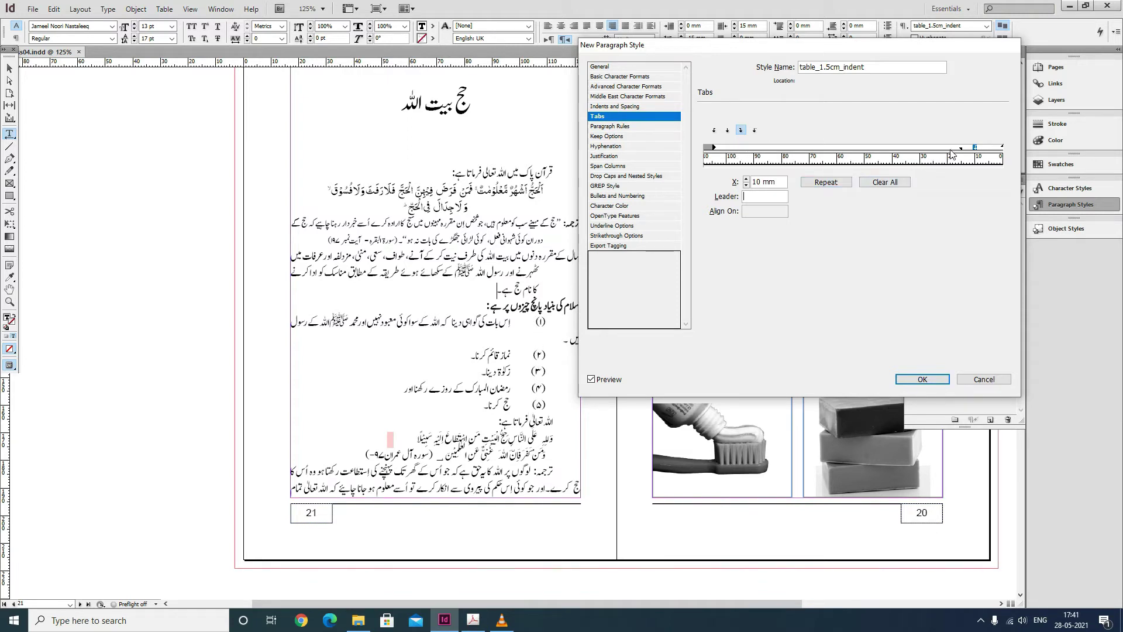
{"action": "left_click_drag", "start_coordinate": [951, 153], "coordinate": [962, 154]}
{"action": "left_click_drag", "start_coordinate": [761, 182], "coordinate": [787, 182]}
{"action": "key", "text": "BackSpace"}
{"action": "key", "text": "Tab"}
{"action": "left_click", "coordinate": [912, 380]}
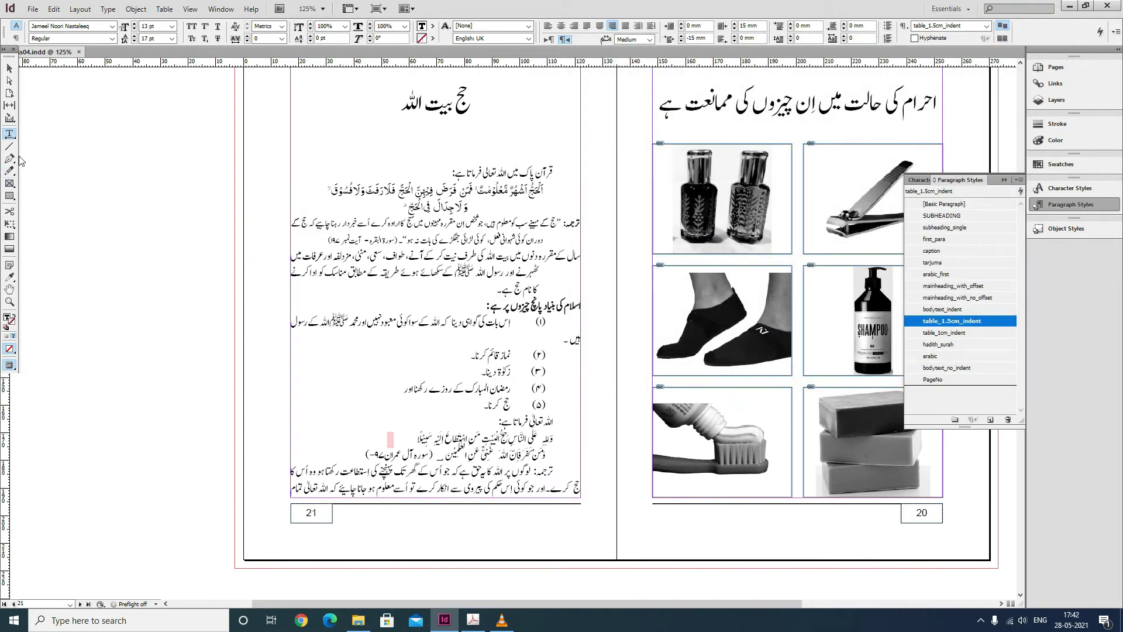
- Apply the table_1.5cm_indent paragraph style to the five numbered items on page 21
{"action": "left_click_drag", "start_coordinate": [560, 325], "coordinate": [459, 401]}
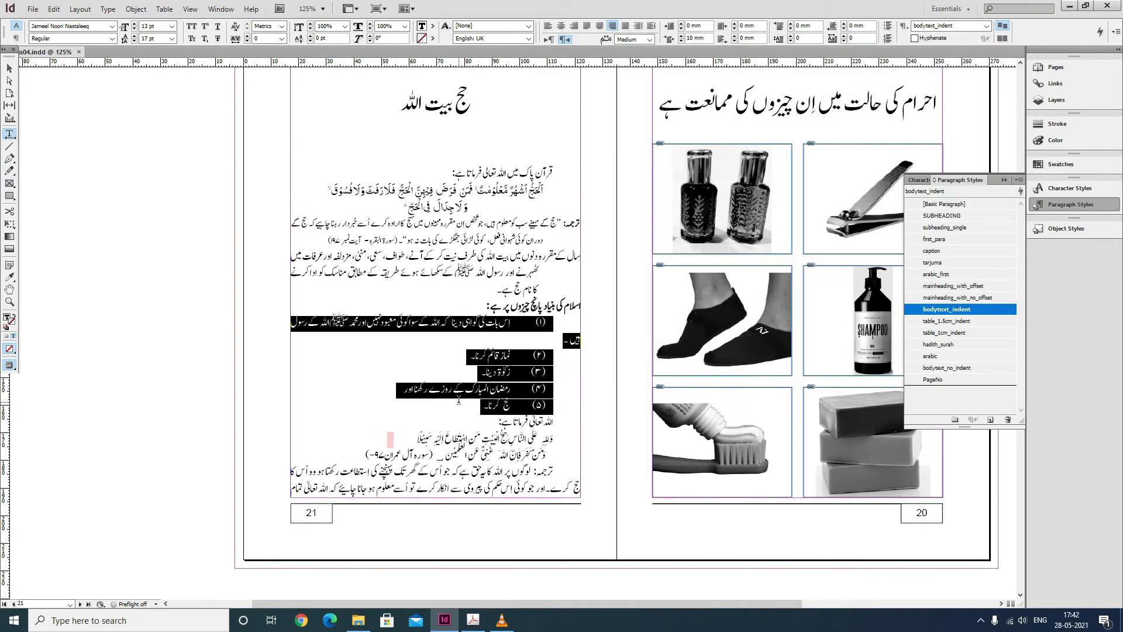
{"action": "left_click", "coordinate": [953, 321]}
{"action": "left_click", "coordinate": [578, 392]}
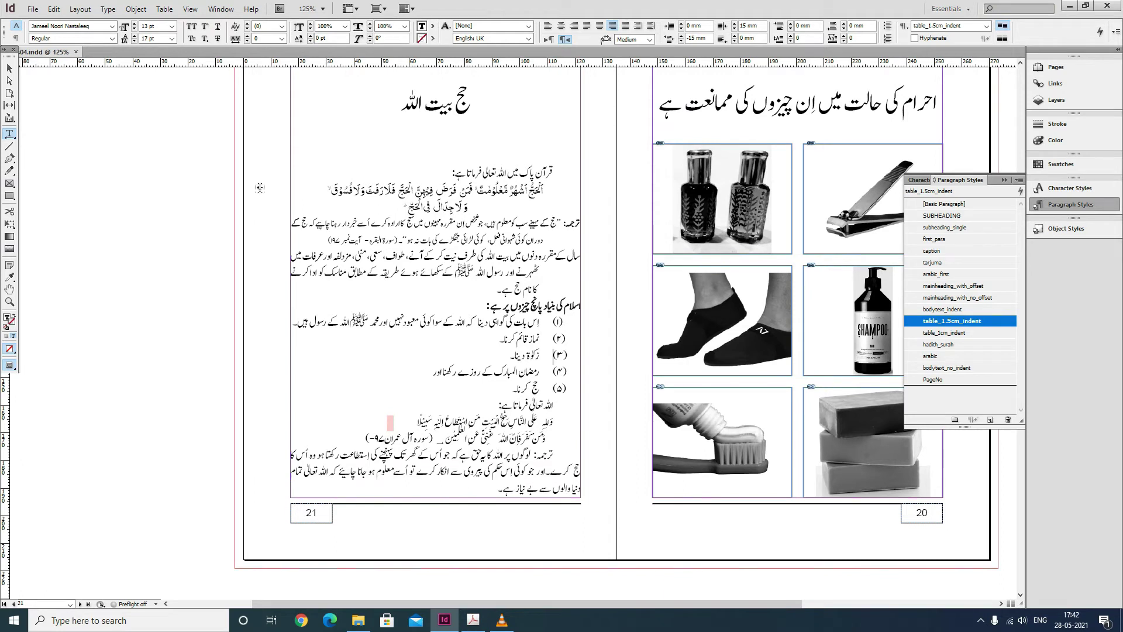
- Apply bodytext_no_indent to the lead-in line below the numbered list and the arabic paragraph style to the verse under it
{"action": "left_click_drag", "start_coordinate": [502, 408], "coordinate": [528, 406]}
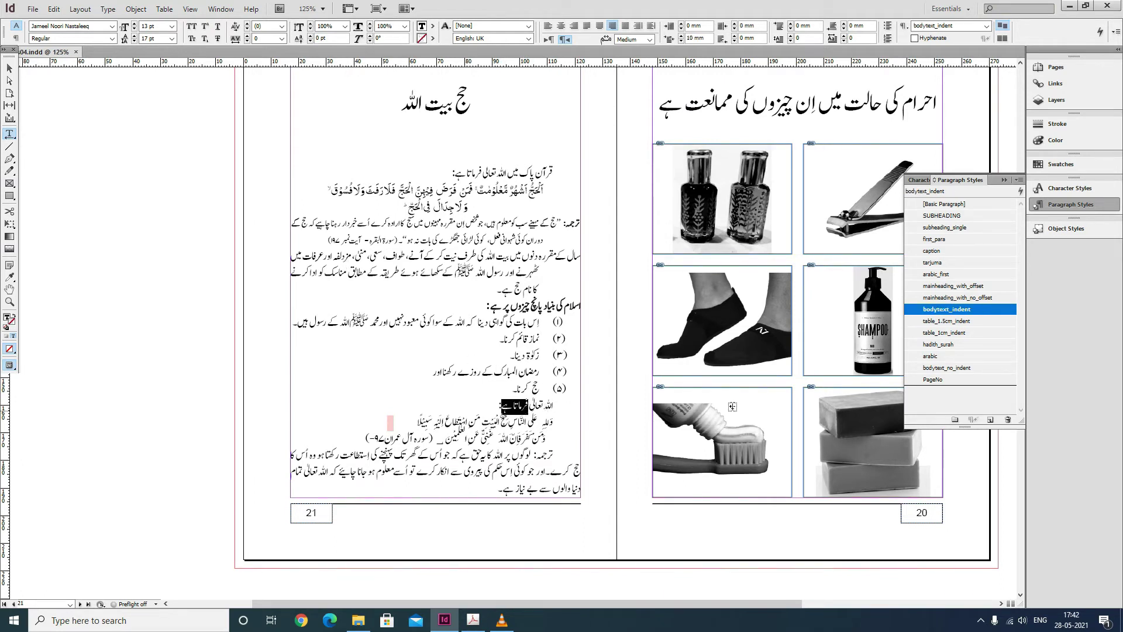
{"action": "left_click", "coordinate": [950, 369]}
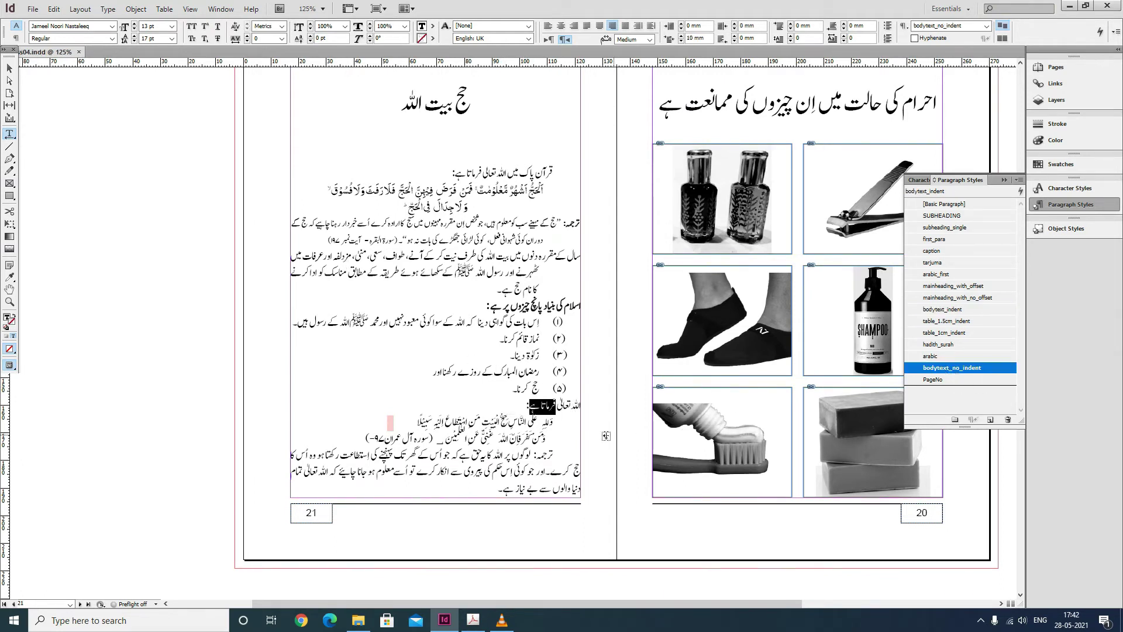
{"action": "left_click", "coordinate": [501, 413]}
{"action": "left_click_drag", "start_coordinate": [499, 422], "coordinate": [495, 439]}
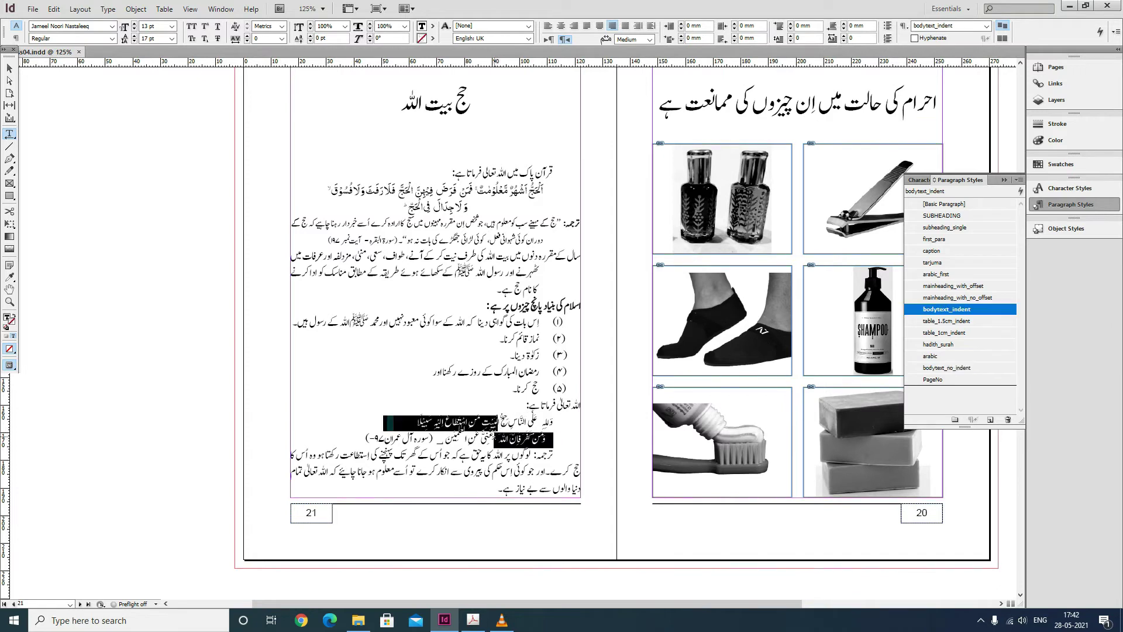
{"action": "left_click", "coordinate": [935, 356]}
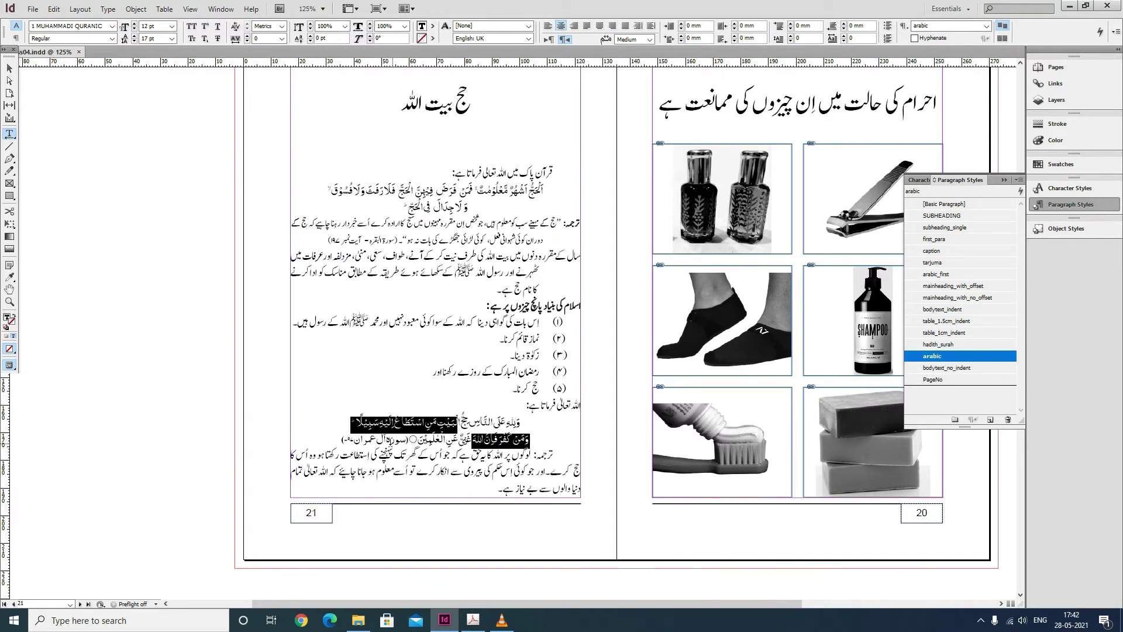
- Apply the hadith_surah character style to the bracketed surah reference at the end of the second verse on page 21
{"action": "left_click_drag", "start_coordinate": [409, 438], "coordinate": [341, 439]}
{"action": "left_click", "coordinate": [504, 36]}
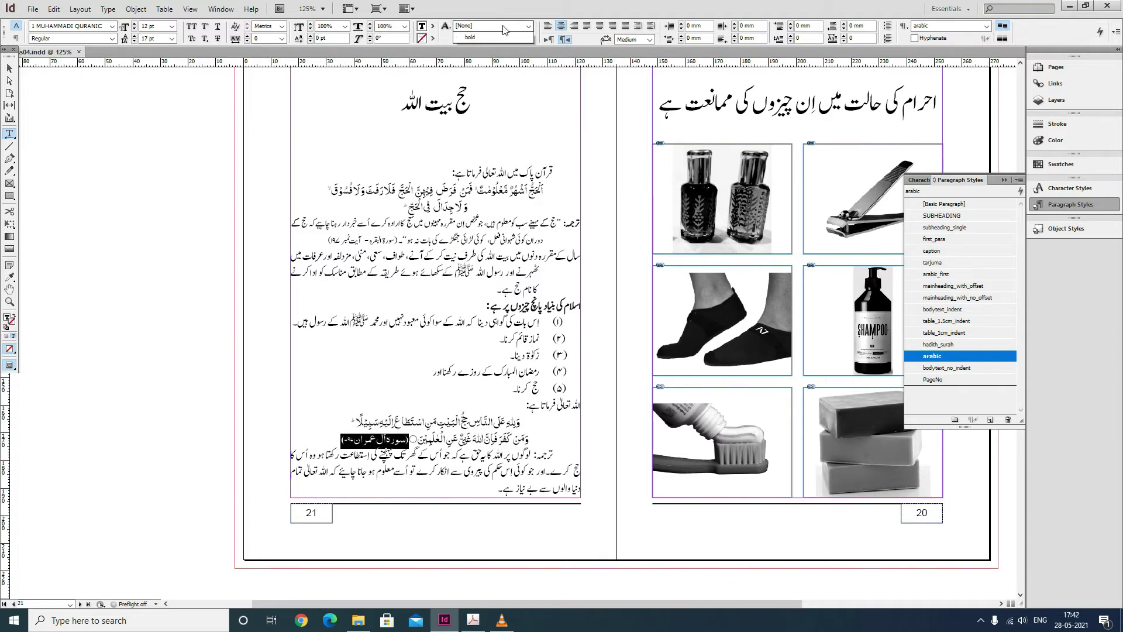
{"action": "left_click", "coordinate": [480, 50]}
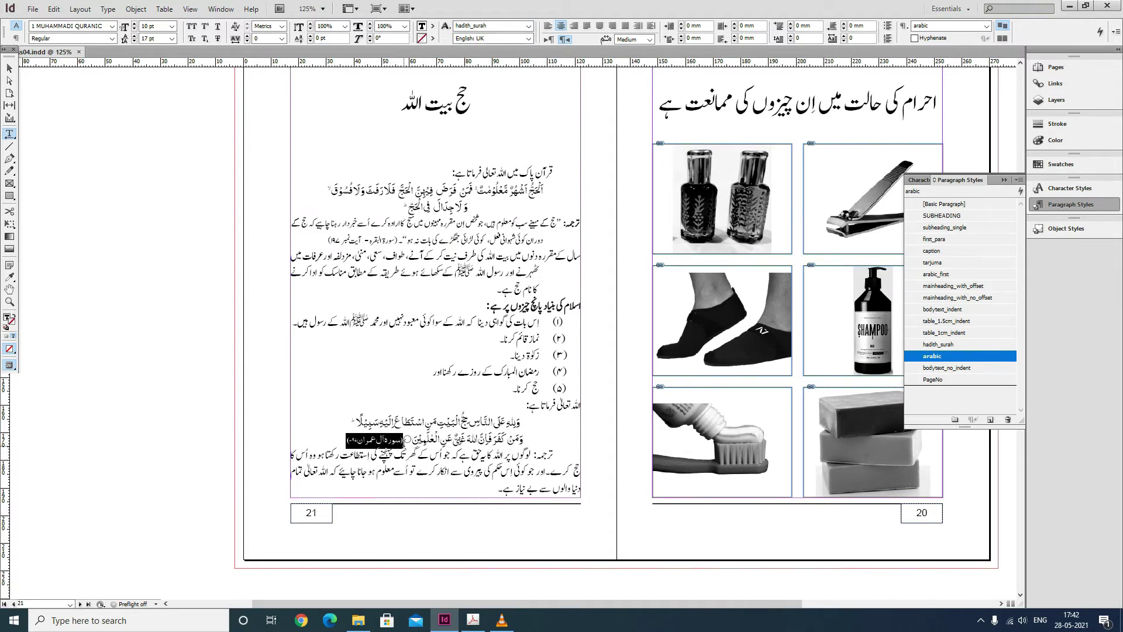
{"action": "left_click", "coordinate": [373, 451]}
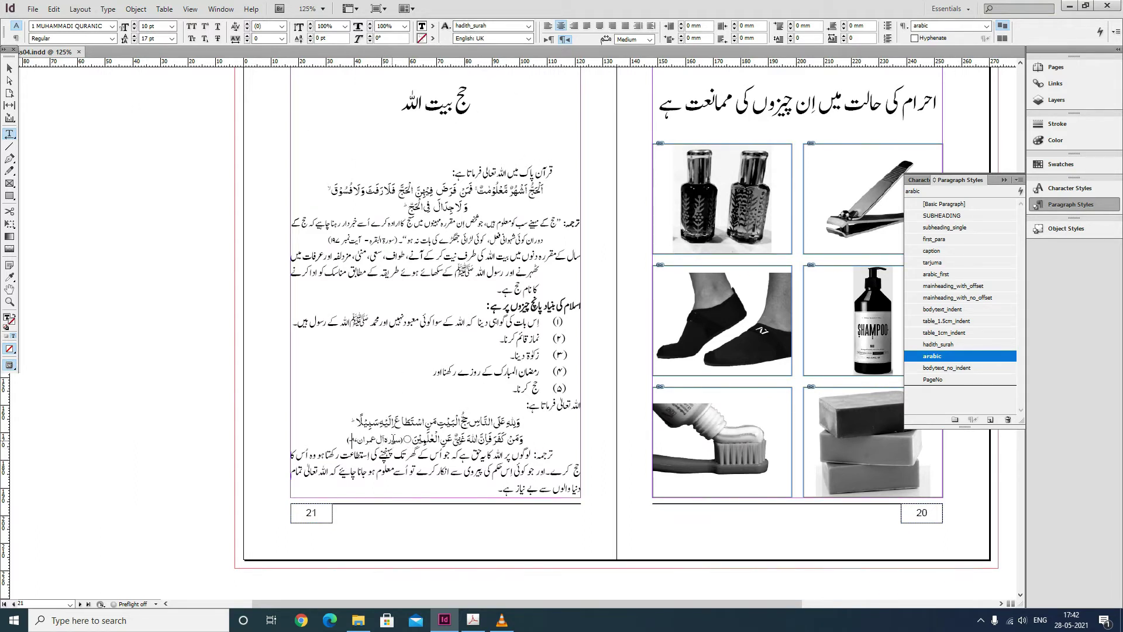
{"action": "left_click_drag", "start_coordinate": [347, 443], "coordinate": [397, 438]}
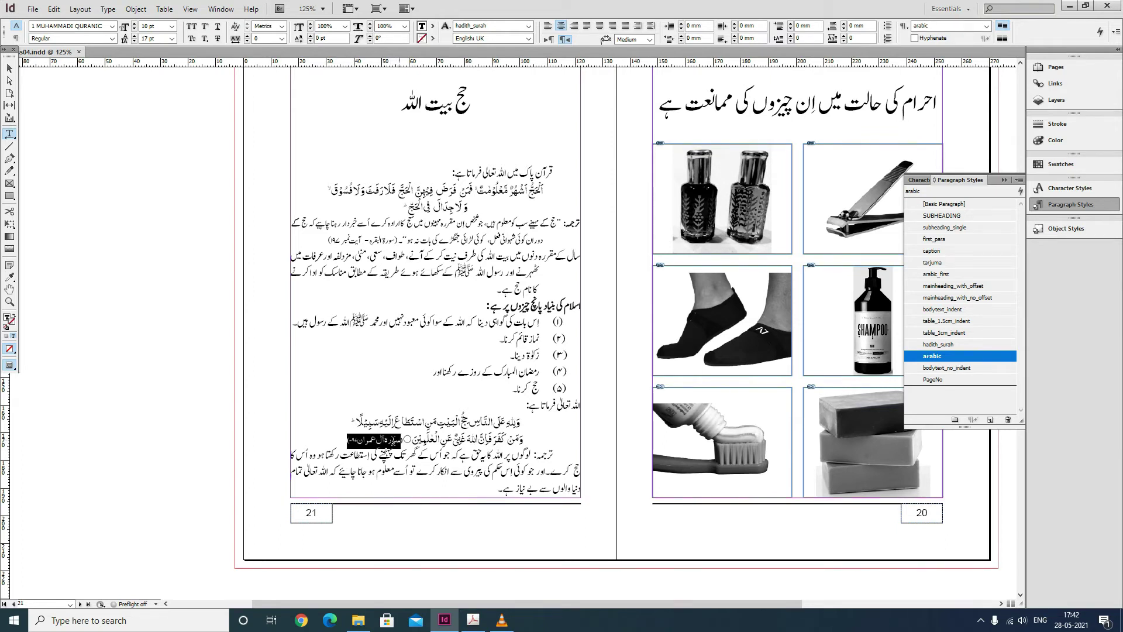
- Apply the tarjuma paragraph style to the translation below the second verse and the bold character style to its opening label
{"action": "left_click", "coordinate": [499, 490]}
{"action": "left_click_drag", "start_coordinate": [498, 490], "coordinate": [551, 456]}
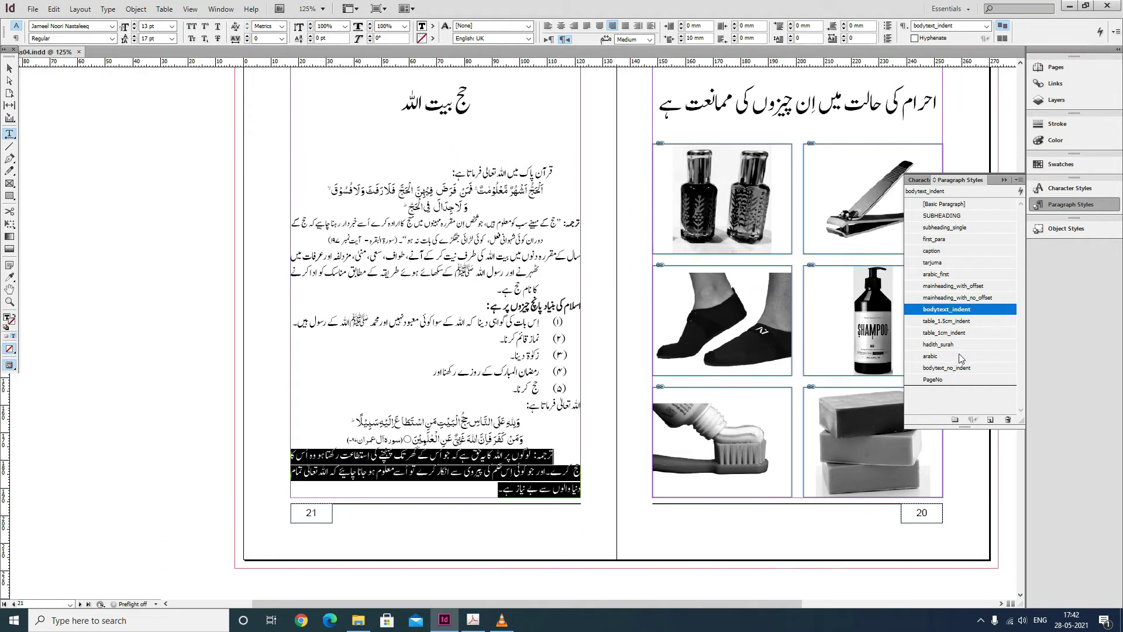
{"action": "left_click", "coordinate": [936, 263]}
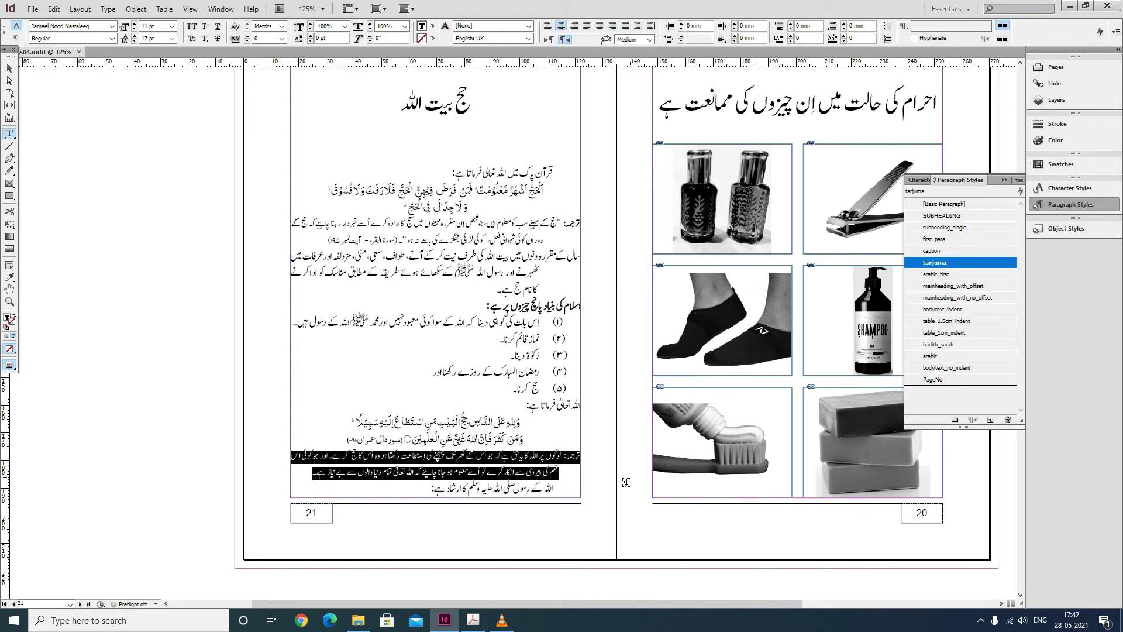
{"action": "left_click", "coordinate": [572, 466]}
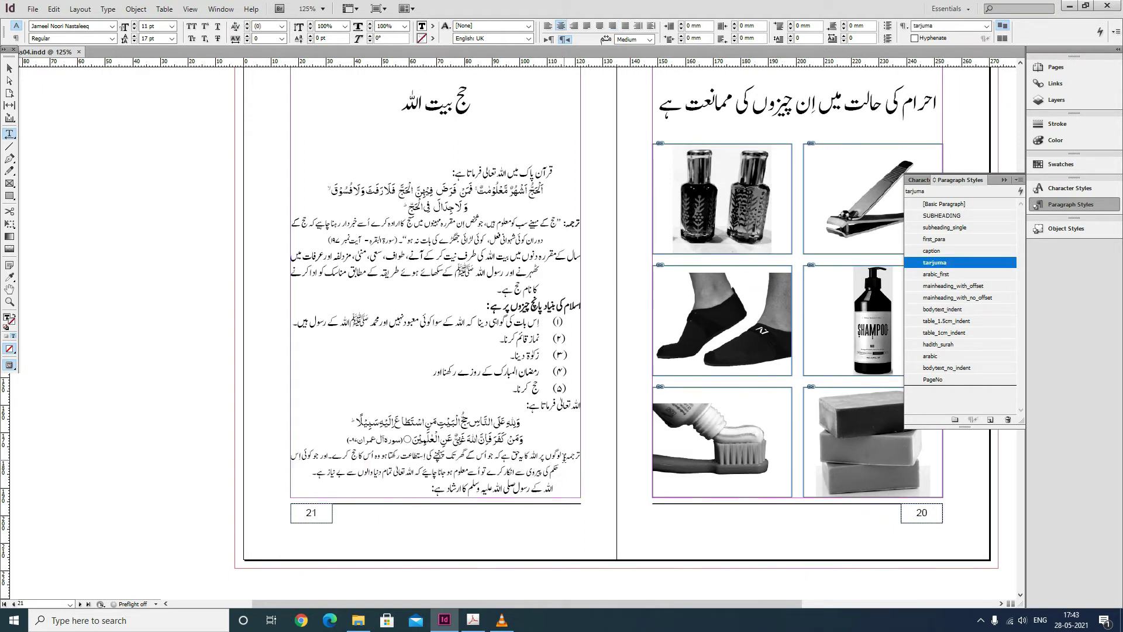
{"action": "left_click_drag", "start_coordinate": [564, 458], "coordinate": [583, 458]}
{"action": "left_click", "coordinate": [486, 26]}
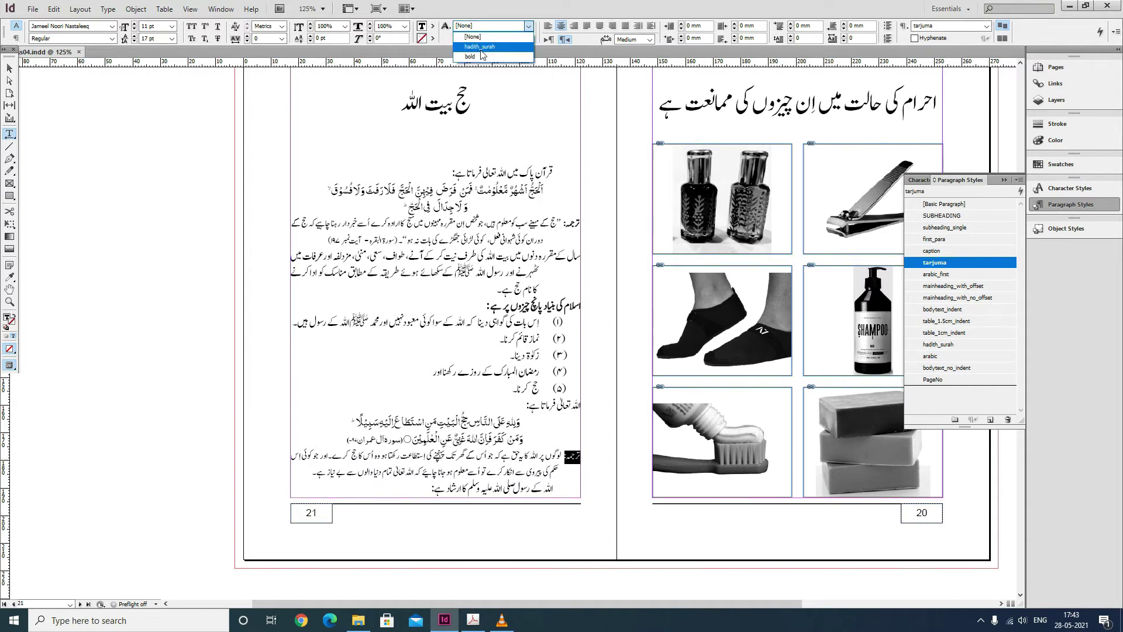
{"action": "type", "text": "bold"}
{"action": "key", "text": "Return"}
- Apply the bold character style to the lead-in line directly above the second verse on page 21
{"action": "left_click", "coordinate": [537, 288]}
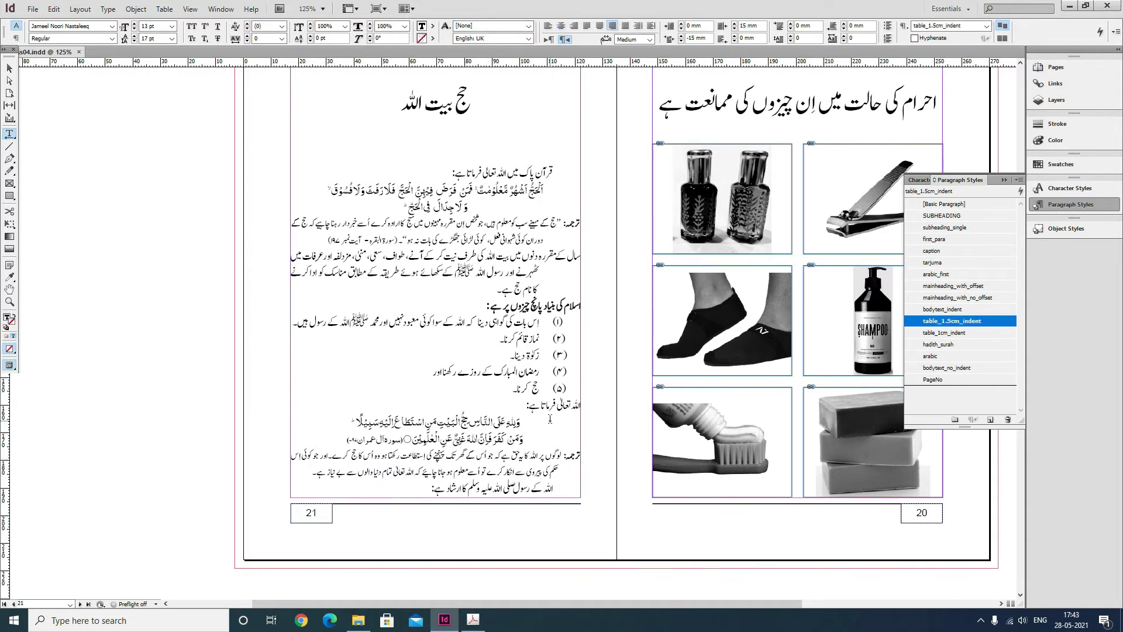
{"action": "left_click_drag", "start_coordinate": [528, 408], "coordinate": [586, 408]}
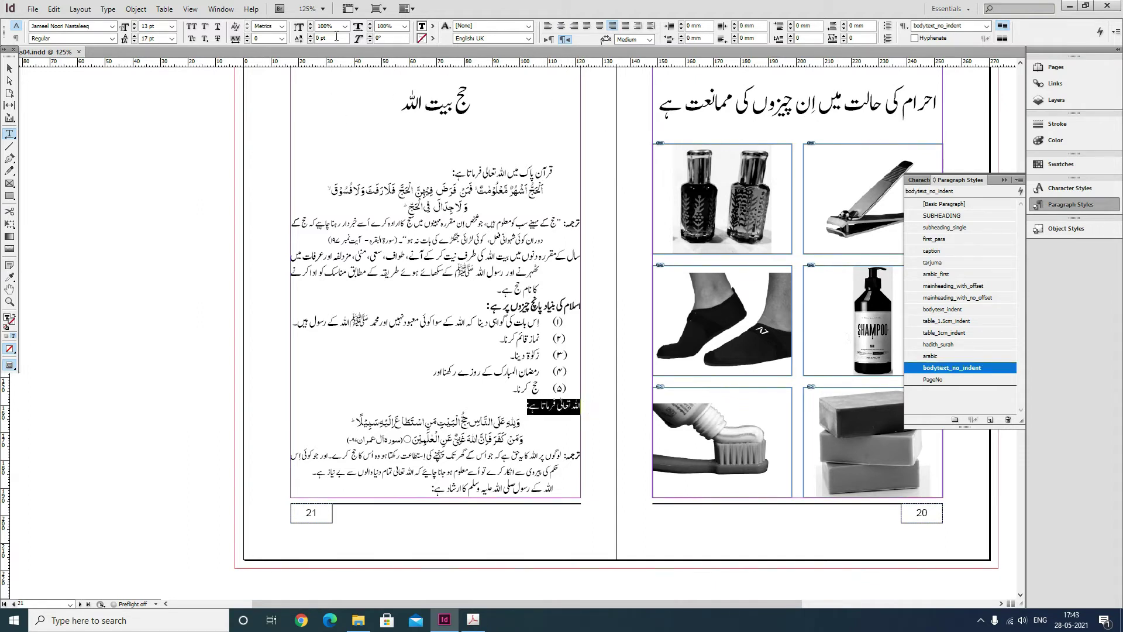
{"action": "left_click", "coordinate": [528, 25]}
{"action": "left_click", "coordinate": [486, 47]}
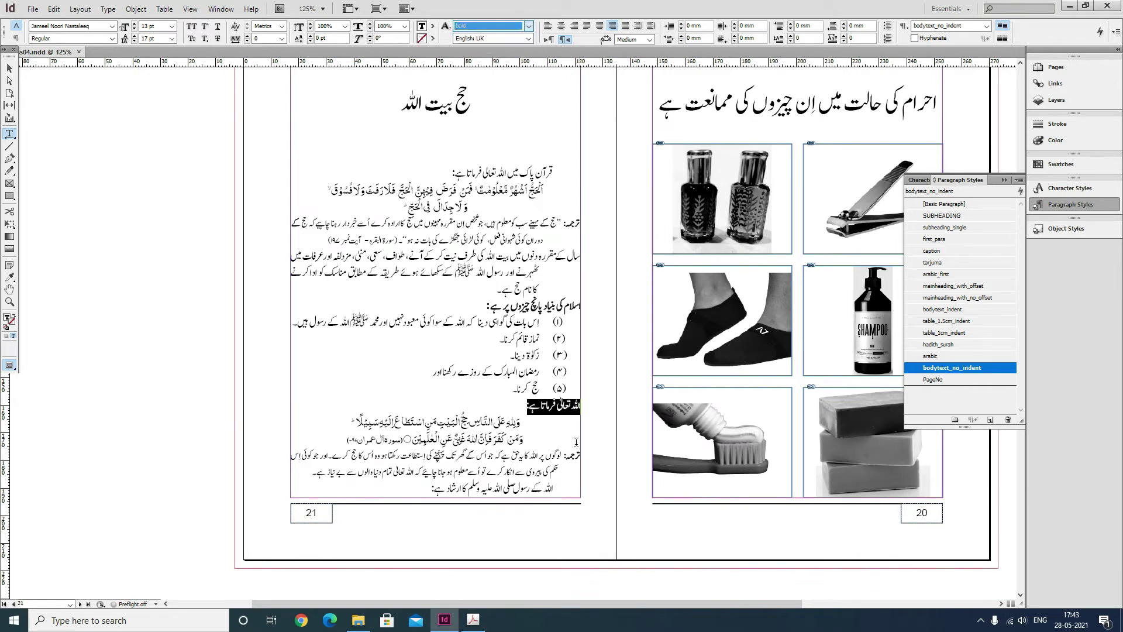
{"action": "left_click", "coordinate": [430, 490]}
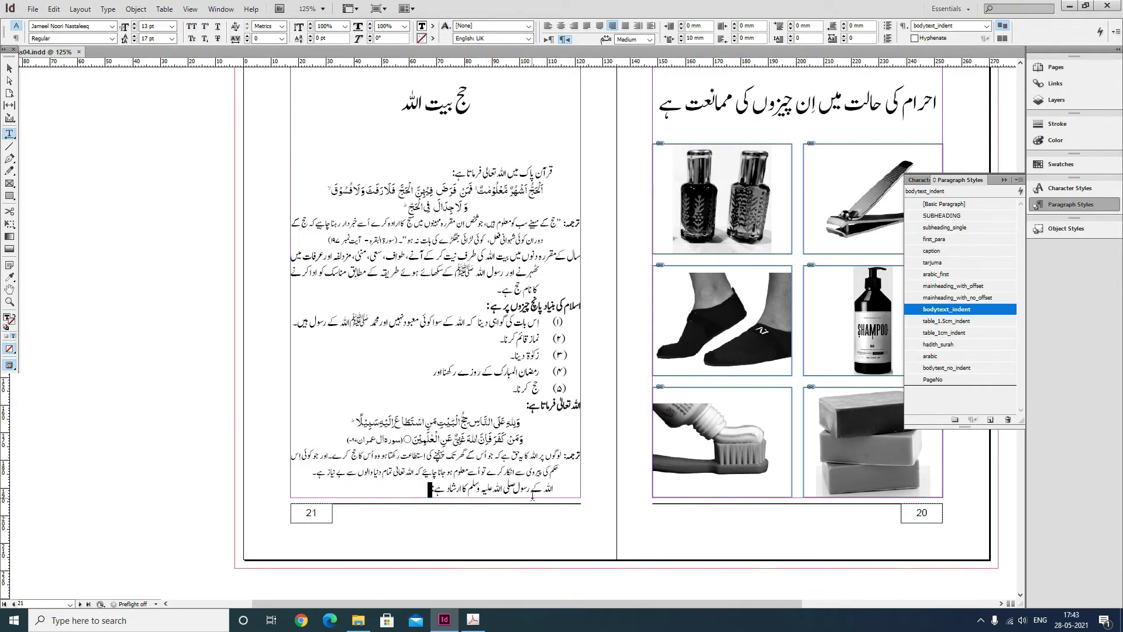
{"action": "left_click", "coordinate": [464, 433]}
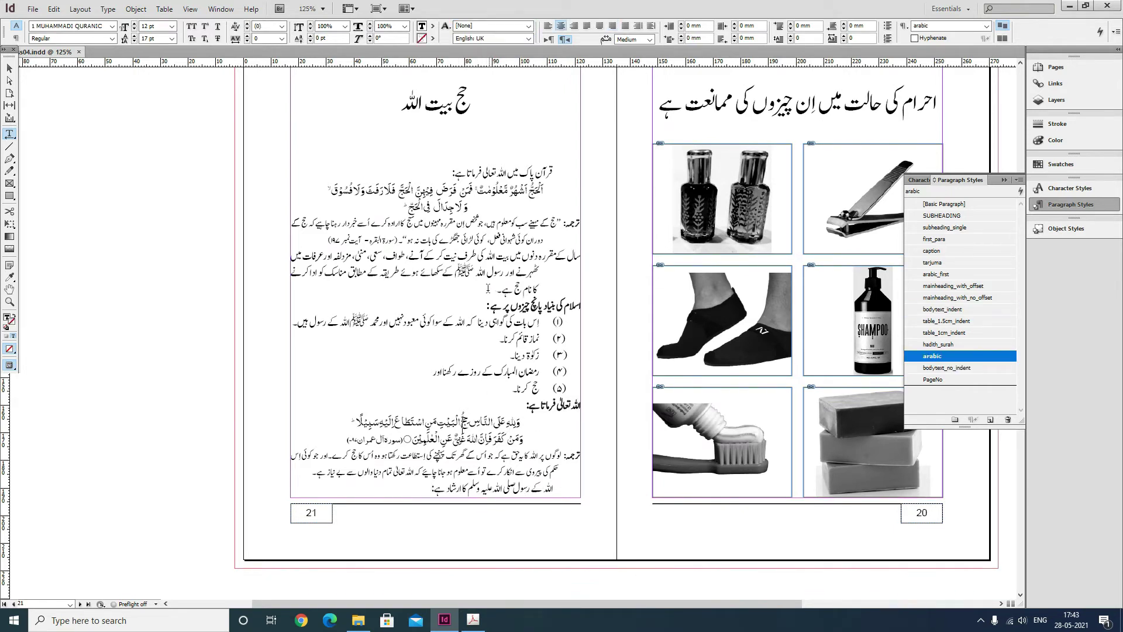
- Apply bodytext_indent to the paragraph above the list heading on page 21 and set its tracking to -10
{"action": "left_click_drag", "start_coordinate": [502, 288], "coordinate": [579, 250]}
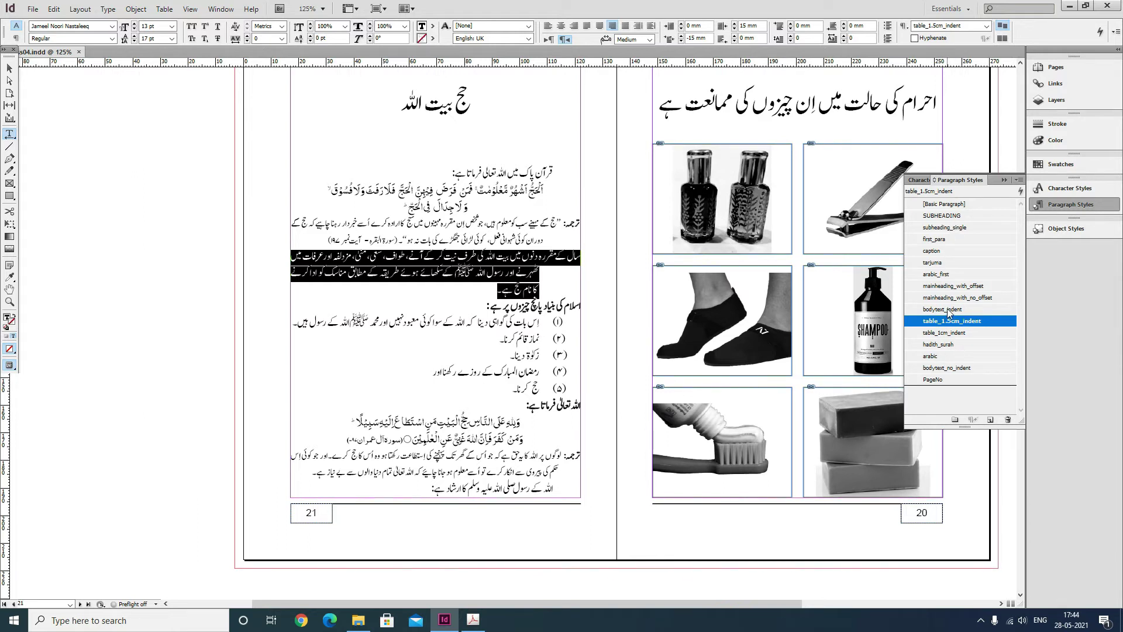
{"action": "left_click", "coordinate": [946, 310]}
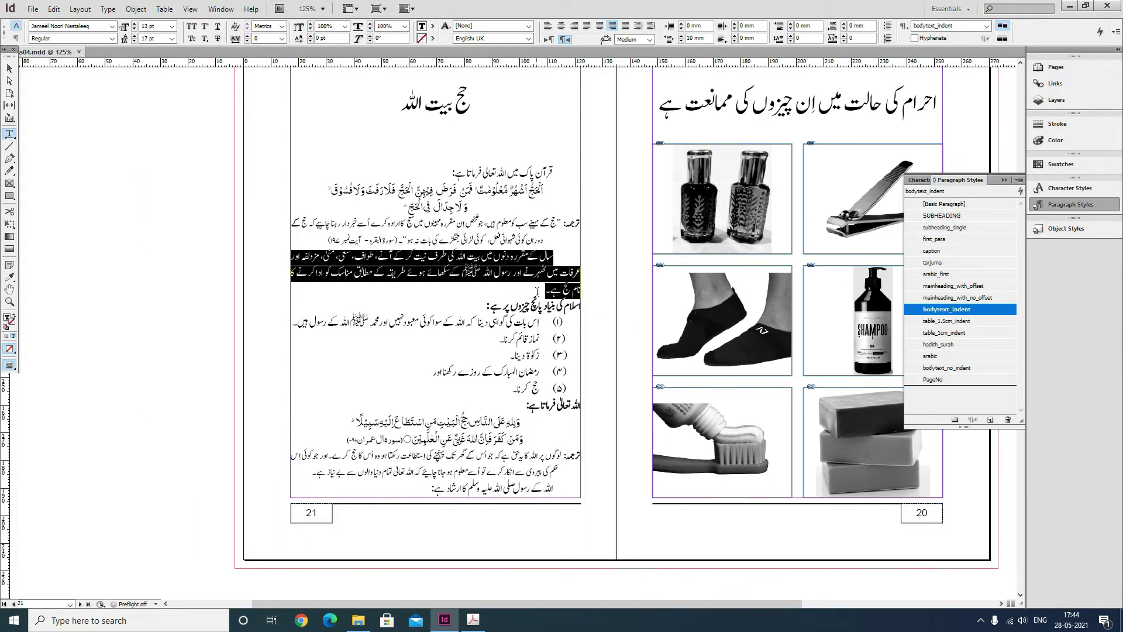
{"action": "left_click_drag", "start_coordinate": [536, 291], "coordinate": [590, 254]}
{"action": "left_click", "coordinate": [248, 41]}
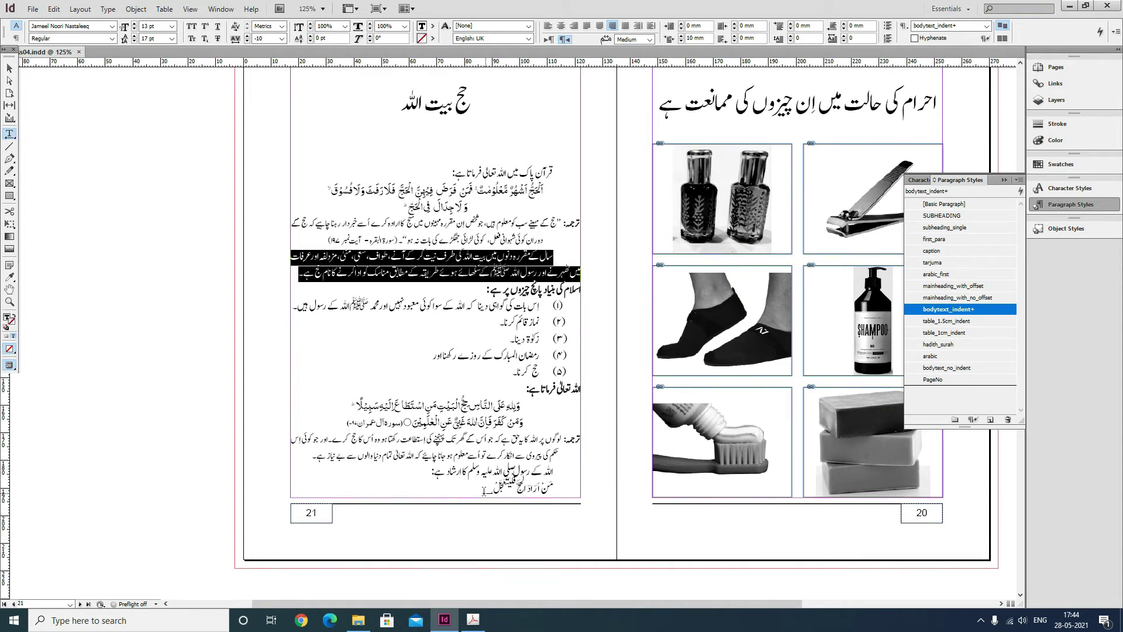
- Format page 21's last lead-in line with bodytext_no_indent and bold, and the hadith line below it with the arabic paragraph style
{"action": "left_click_drag", "start_coordinate": [427, 473], "coordinate": [561, 472]}
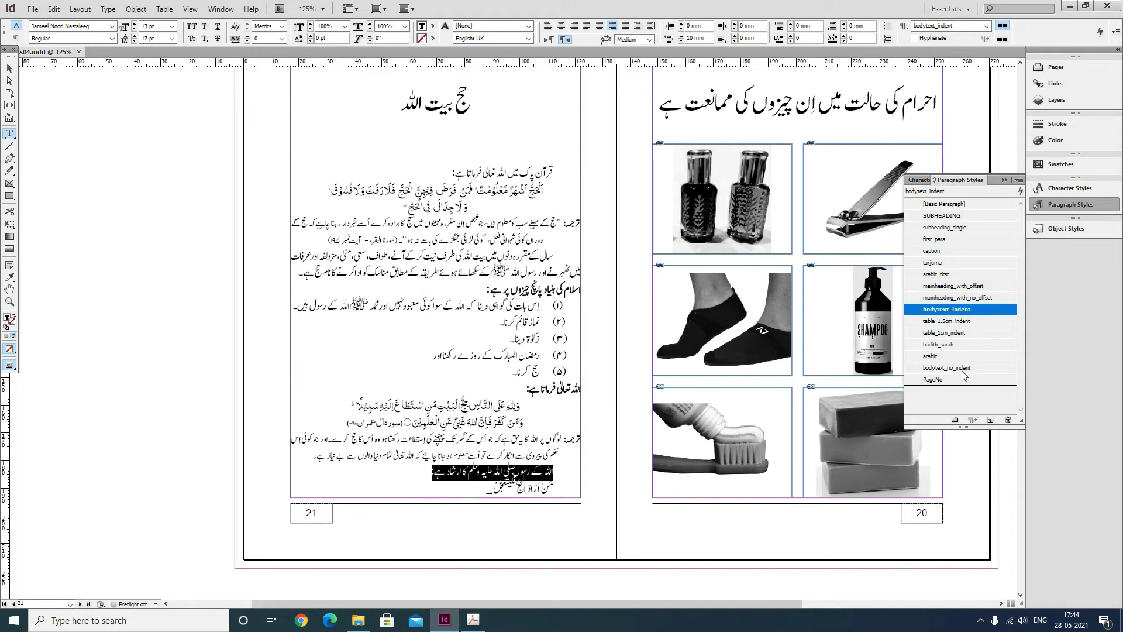
{"action": "left_click", "coordinate": [955, 368]}
{"action": "left_click", "coordinate": [528, 25]}
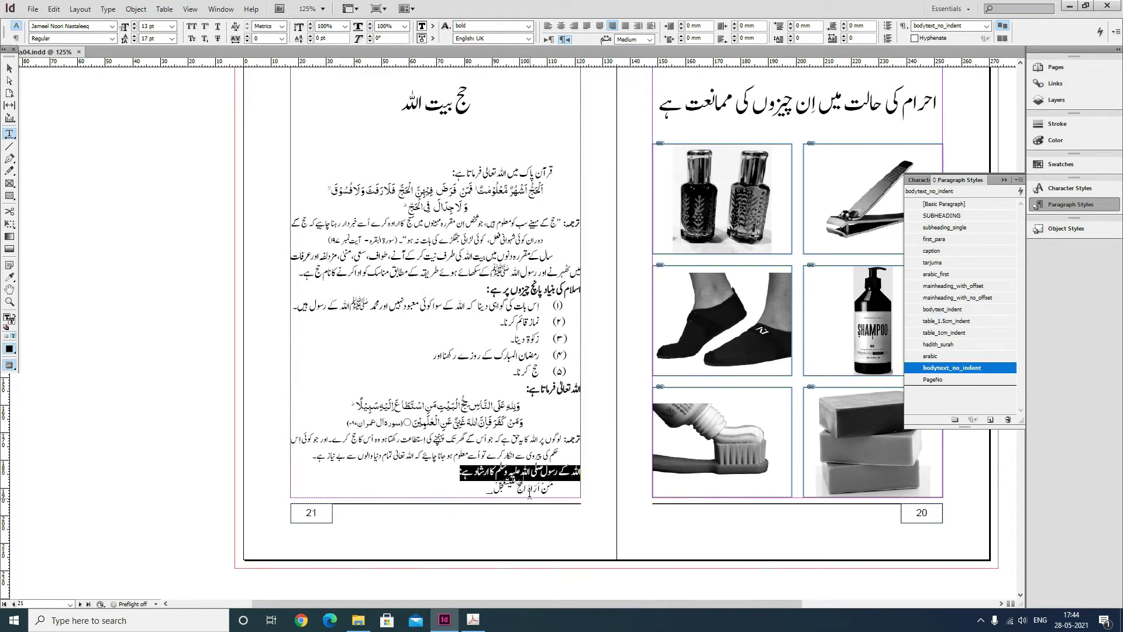
{"action": "left_click", "coordinate": [529, 489]}
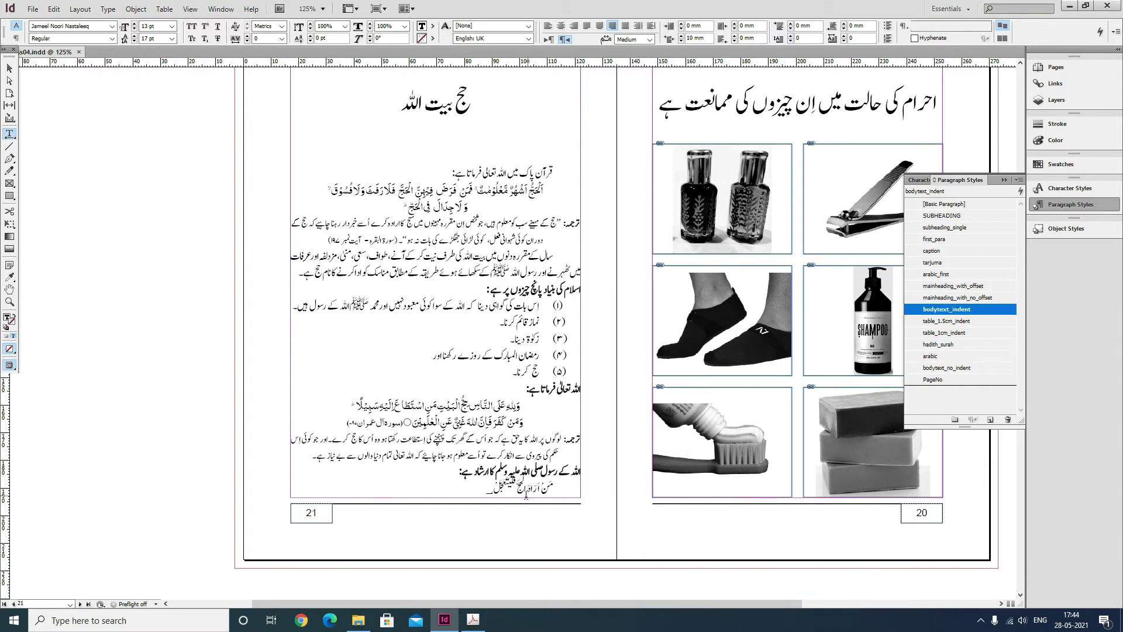
{"action": "left_click", "coordinate": [941, 358]}
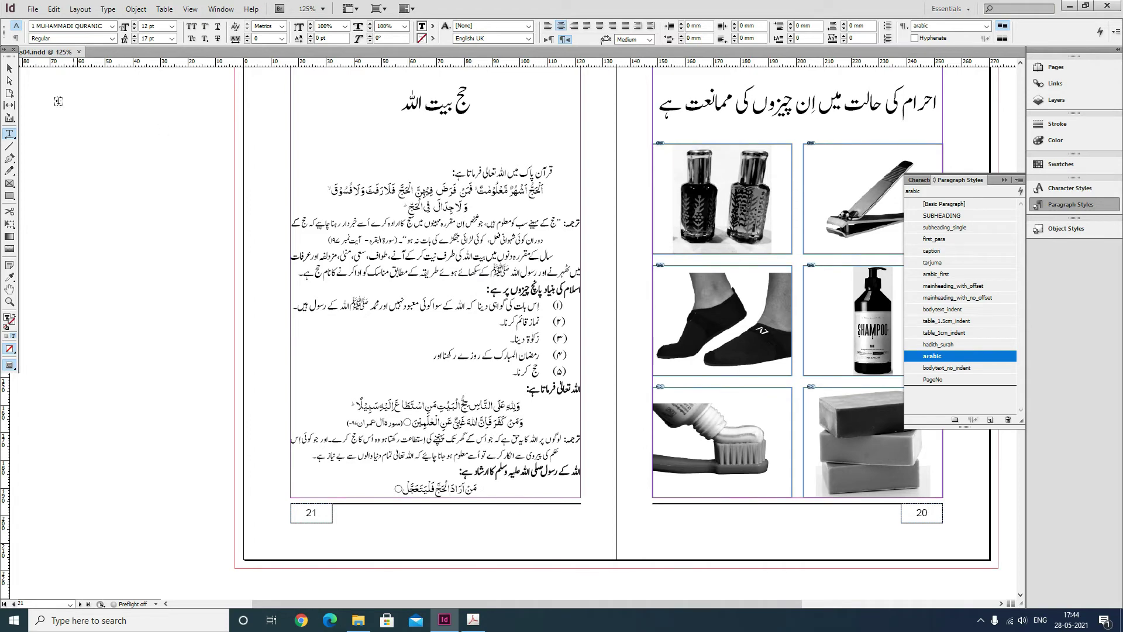
- Place the mecca_1887.tif image from the images folder on page 22, starting beside the first subheading
{"action": "left_click", "coordinate": [9, 68]}
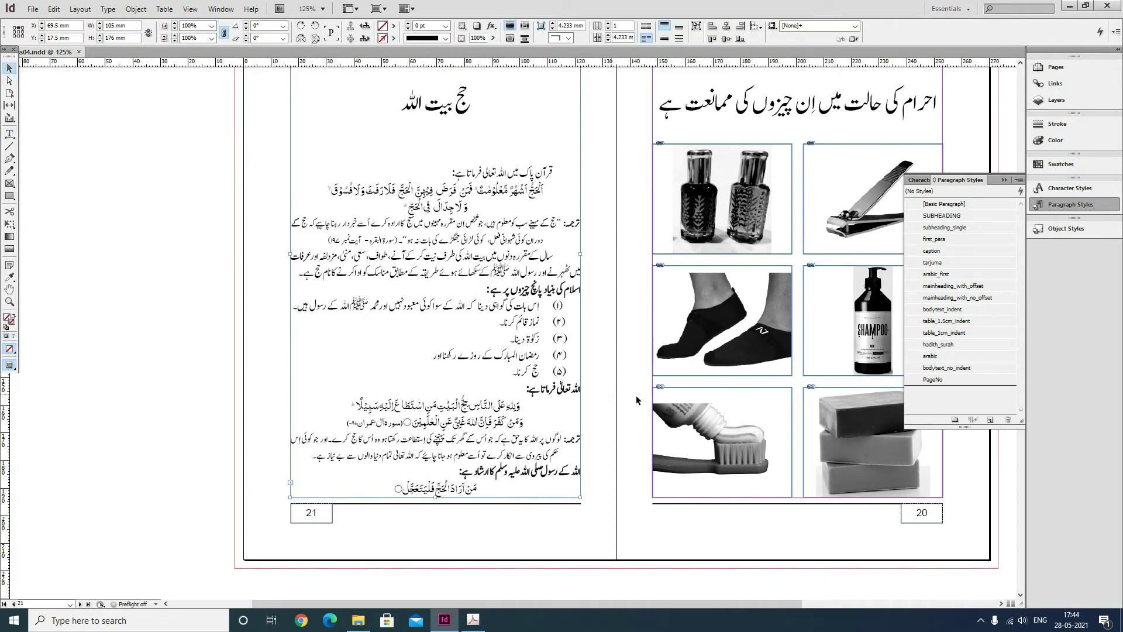
{"action": "left_click_drag", "start_coordinate": [690, 408], "coordinate": [554, 339]}
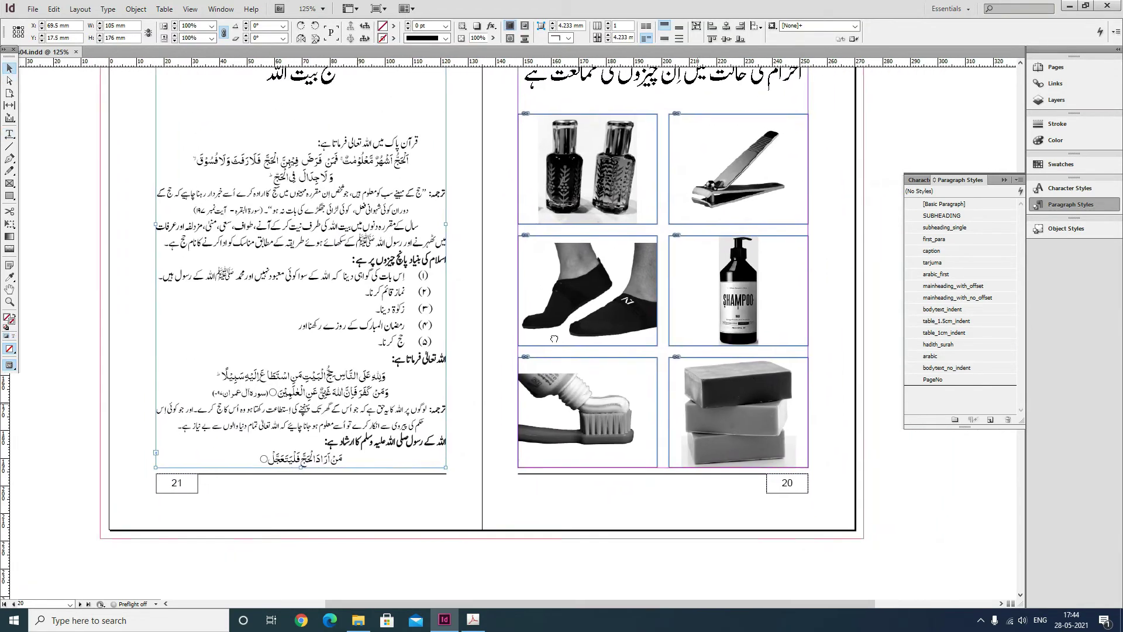
{"action": "scroll", "coordinate": [554, 339], "scroll_direction": "down", "scroll_amount": 10}
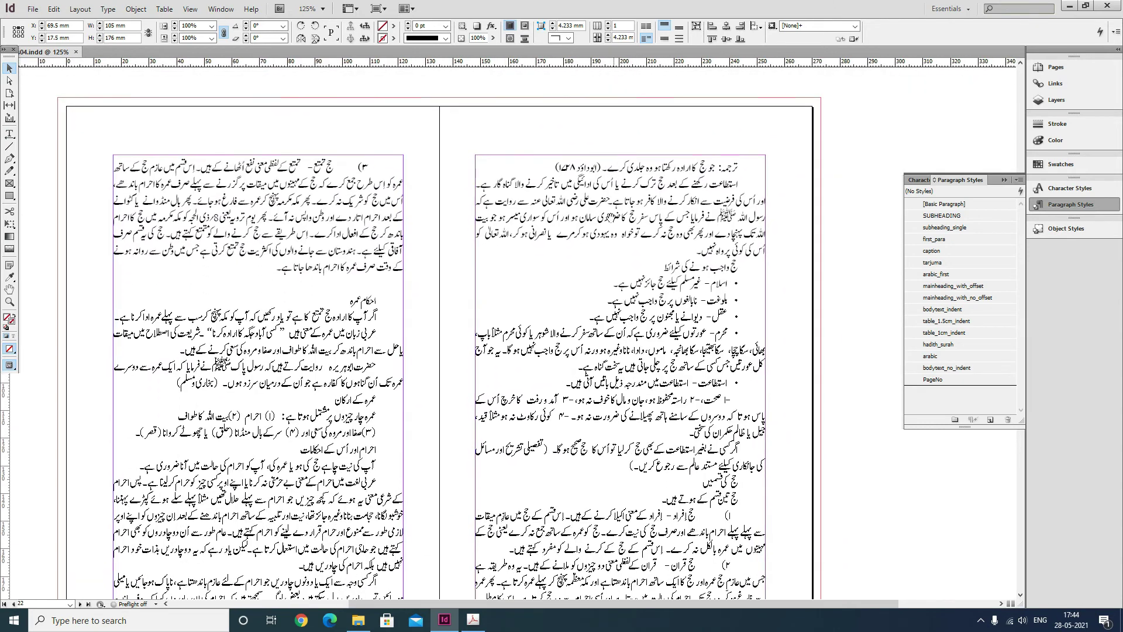
{"action": "left_click_drag", "start_coordinate": [509, 254], "coordinate": [594, 211]}
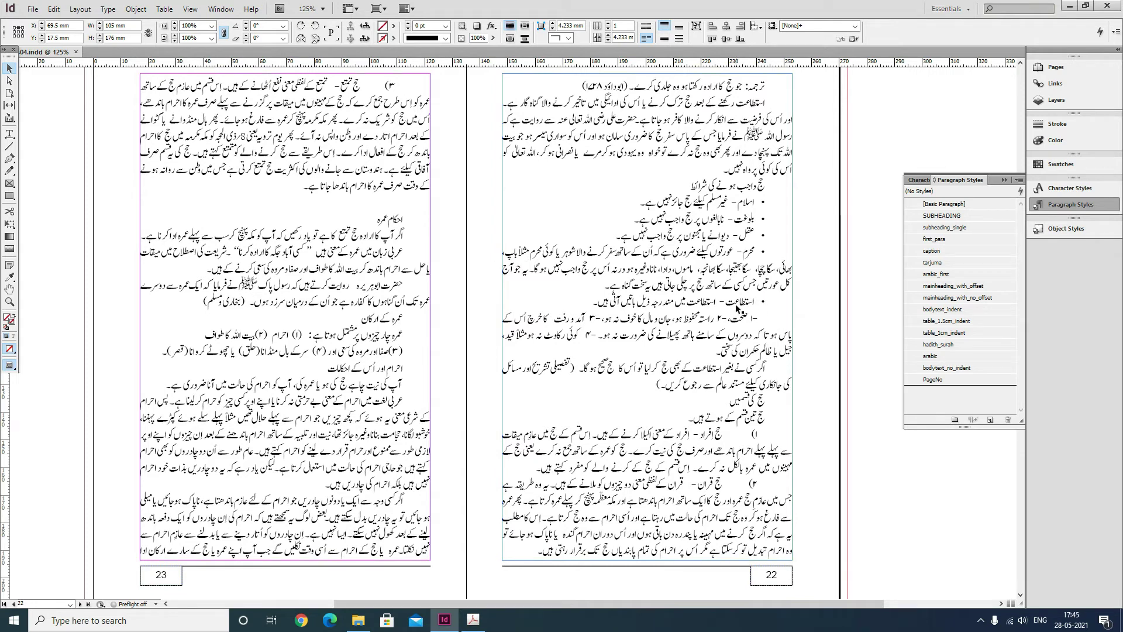
{"action": "left_click", "coordinate": [34, 9]}
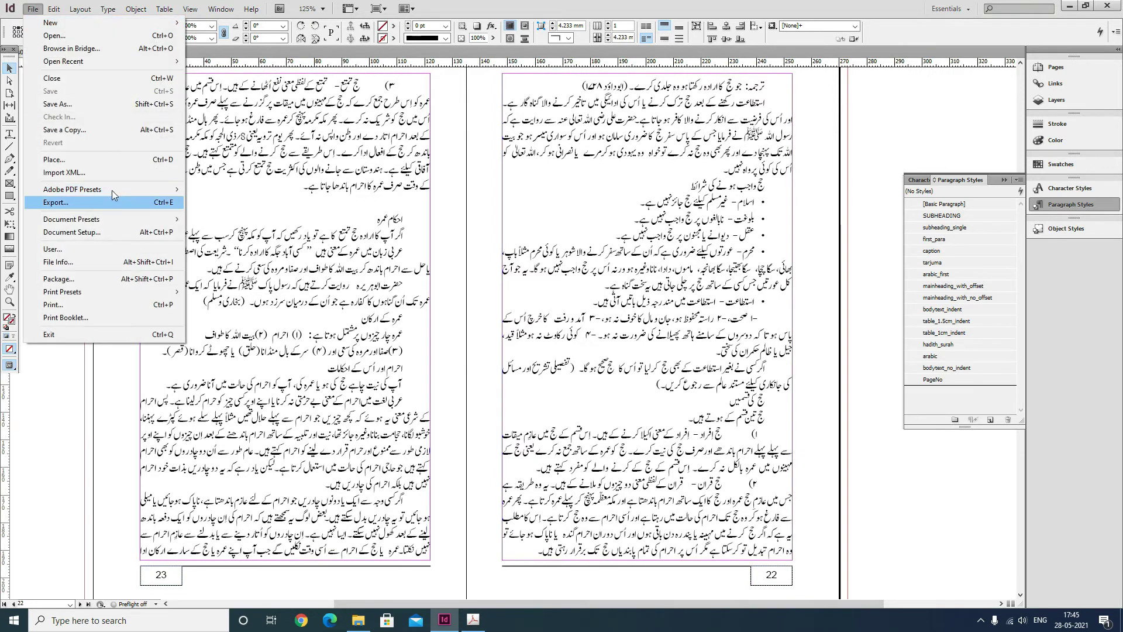
{"action": "left_click", "coordinate": [152, 159]}
{"action": "left_click", "coordinate": [810, 284]}
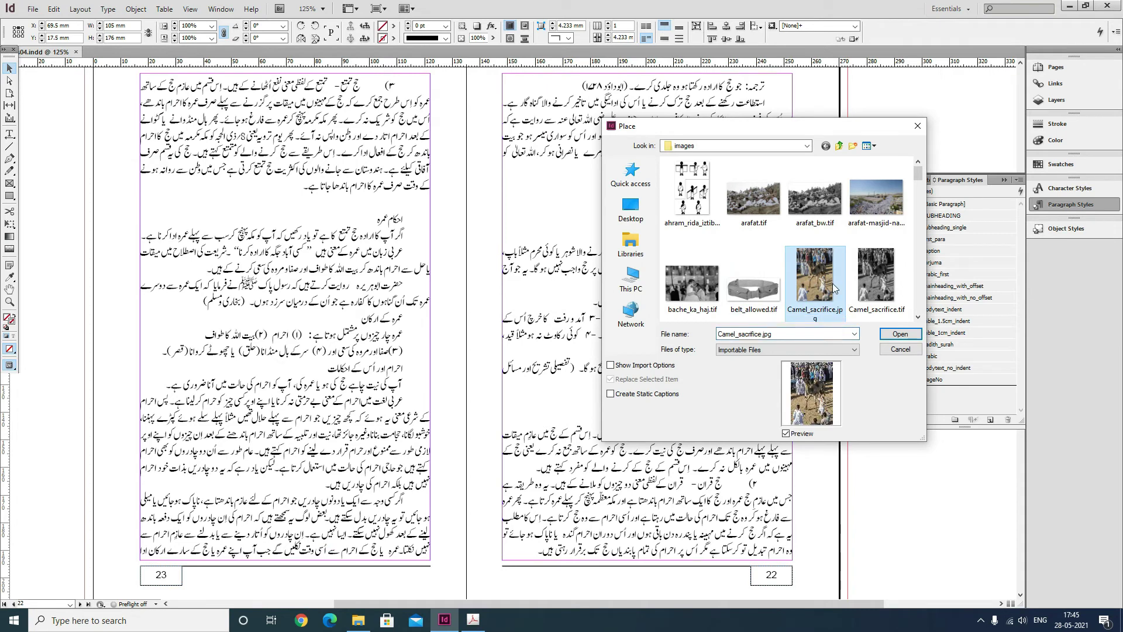
{"action": "scroll", "coordinate": [819, 283], "scroll_direction": "down", "scroll_amount": 4}
{"action": "key", "text": "m"}
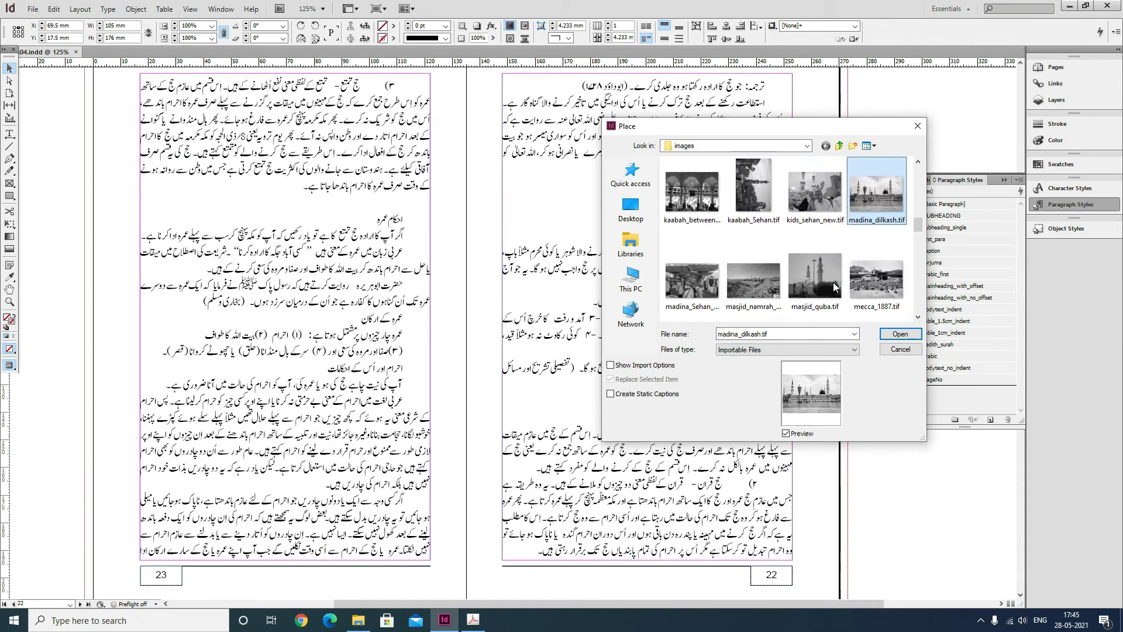
{"action": "double_click", "coordinate": [877, 279]}
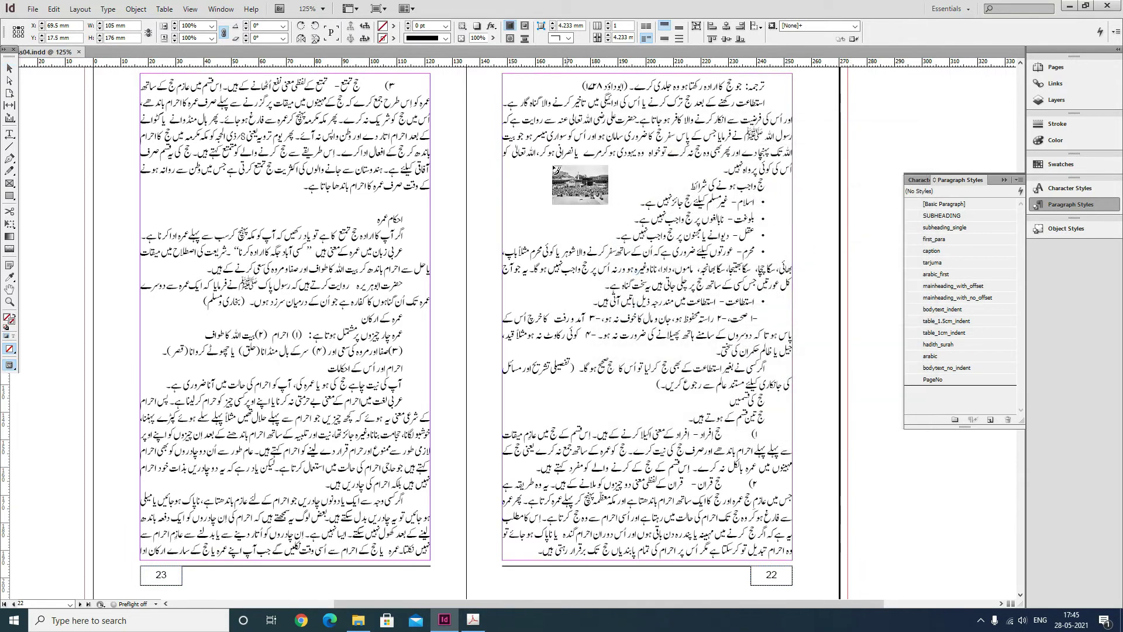
{"action": "left_click", "coordinate": [546, 161]}
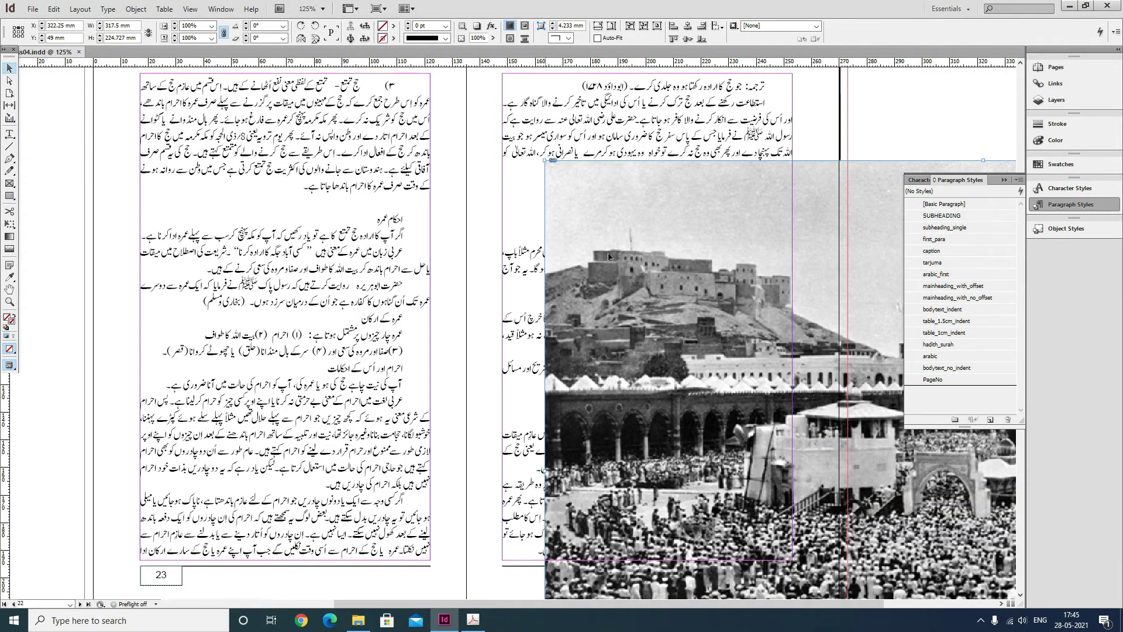
{"action": "left_click", "coordinate": [512, 293], "text": "ctrl+alt"}
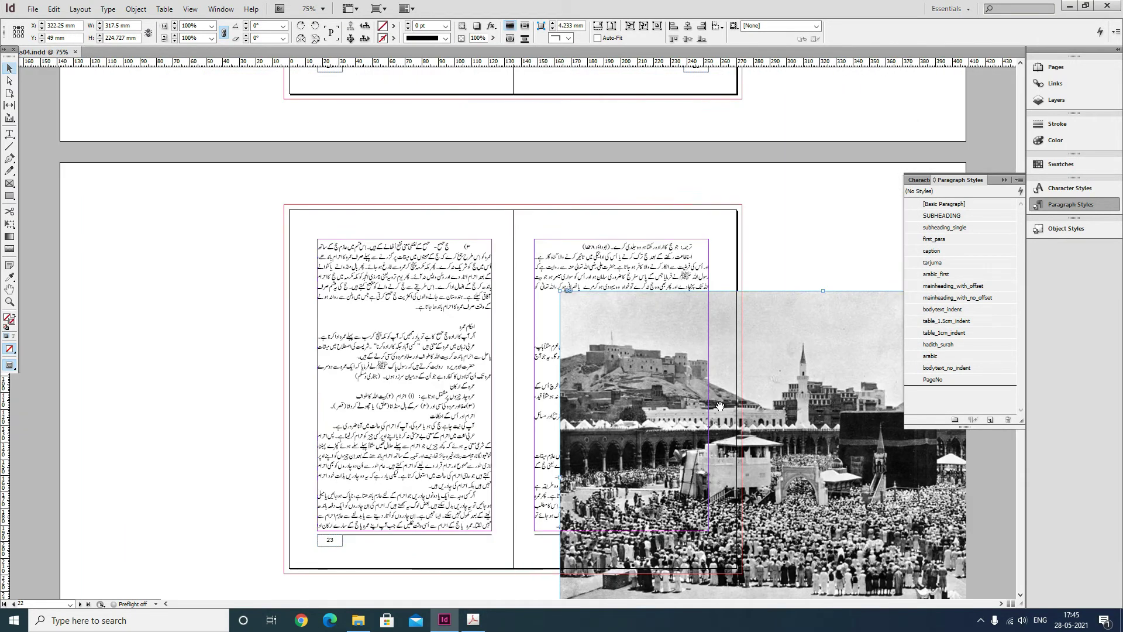
{"action": "left_click", "coordinate": [568, 293], "text": "ctrl+alt"}
{"action": "scroll", "coordinate": [567, 293], "scroll_direction": "down", "scroll_amount": 1}
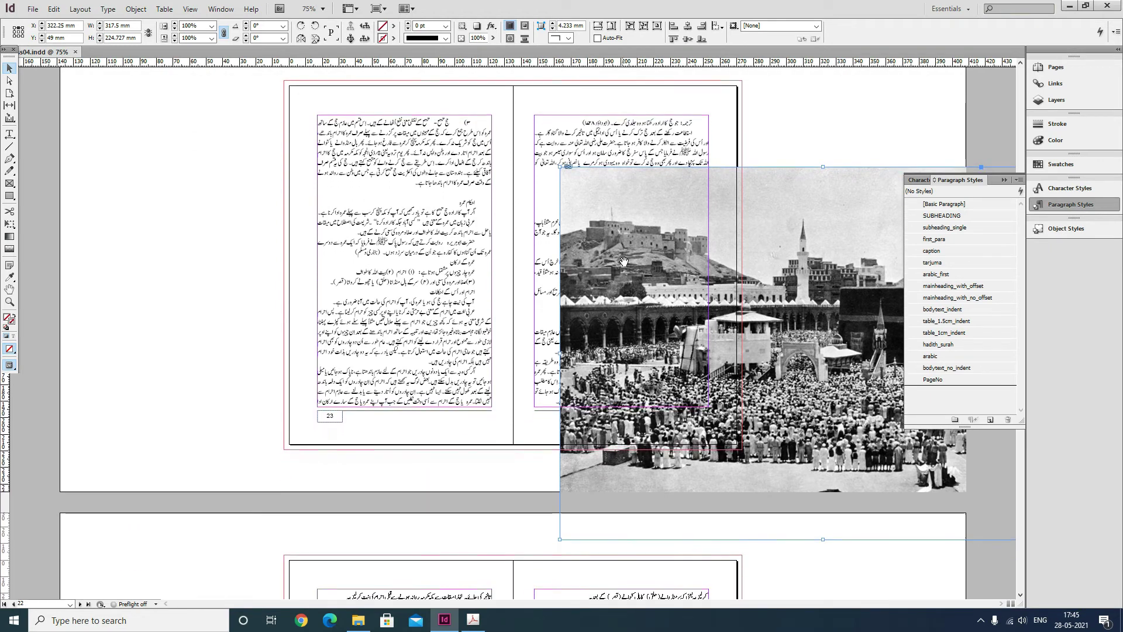
- Shift the Mecca photo up towards the spread's centre and rotate it by -90°
{"action": "left_click_drag", "start_coordinate": [784, 186], "coordinate": [716, 164]}
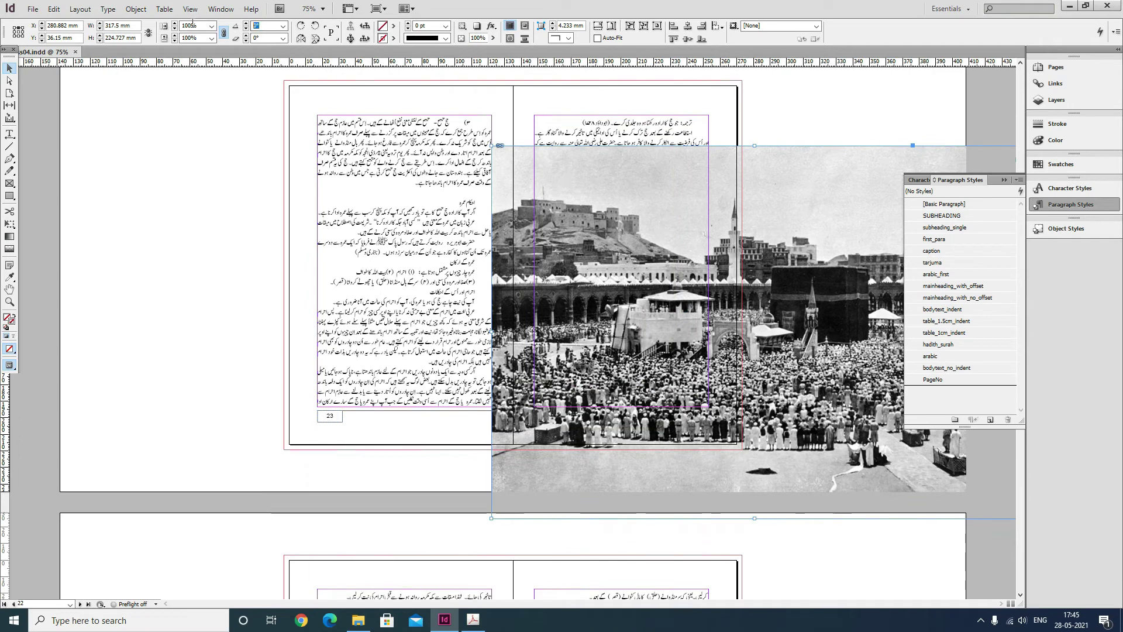
{"action": "left_click", "coordinate": [257, 25]}
{"action": "type", "text": "-90"}
{"action": "key", "text": "Return"}
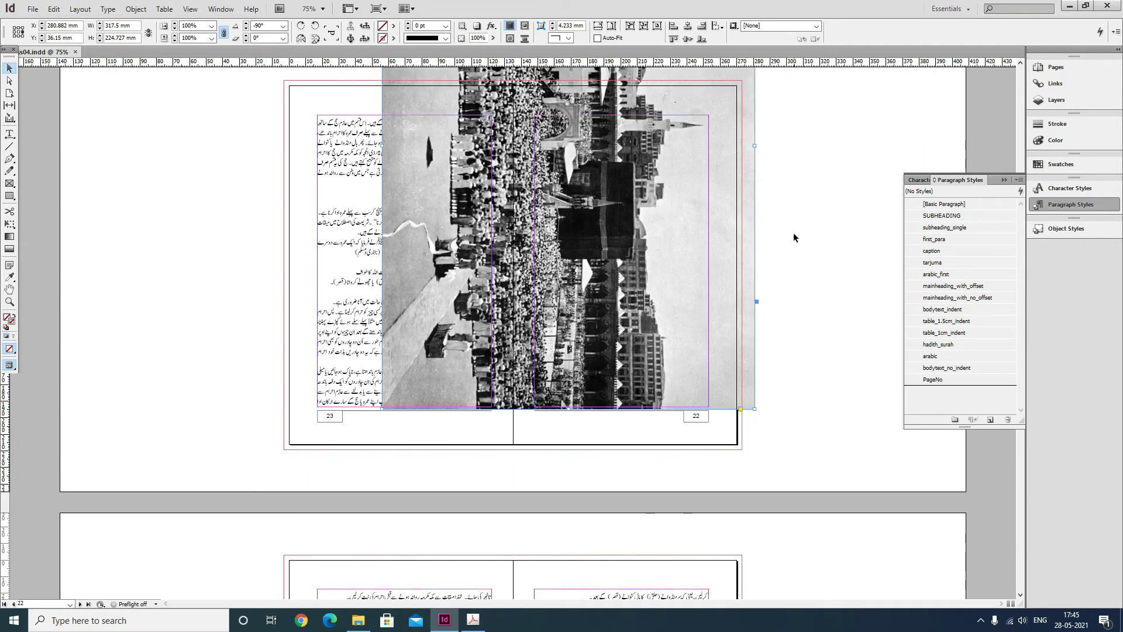
- Crop the rotated photo's frame to about 221 × 96 mm and align its corner with page 22's spine and upper bleed edge
{"action": "scroll", "coordinate": [604, 262], "scroll_direction": "up", "scroll_amount": 4}
{"action": "left_click", "coordinate": [778, 167]}
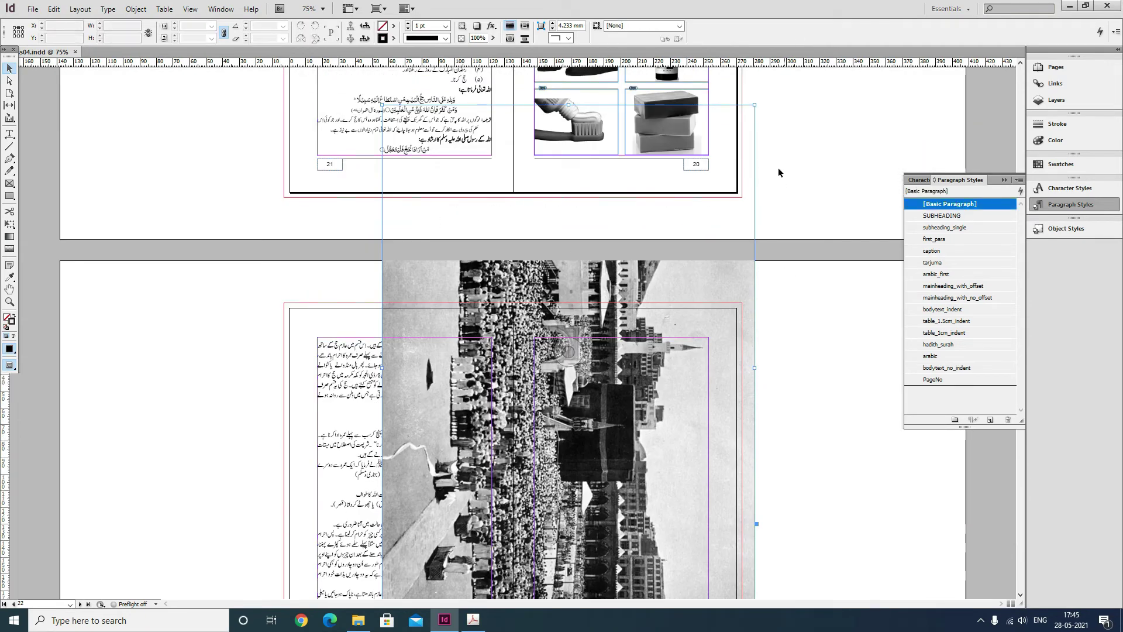
{"action": "left_click_drag", "start_coordinate": [752, 142], "coordinate": [886, 338]}
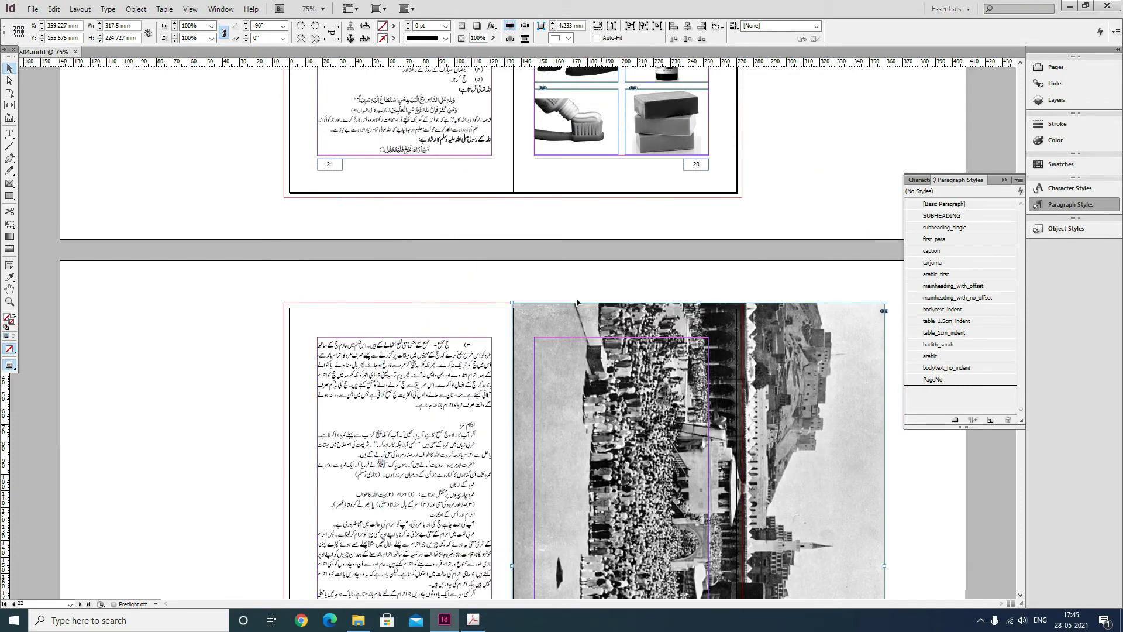
{"action": "left_click_drag", "start_coordinate": [514, 303], "coordinate": [726, 464]}
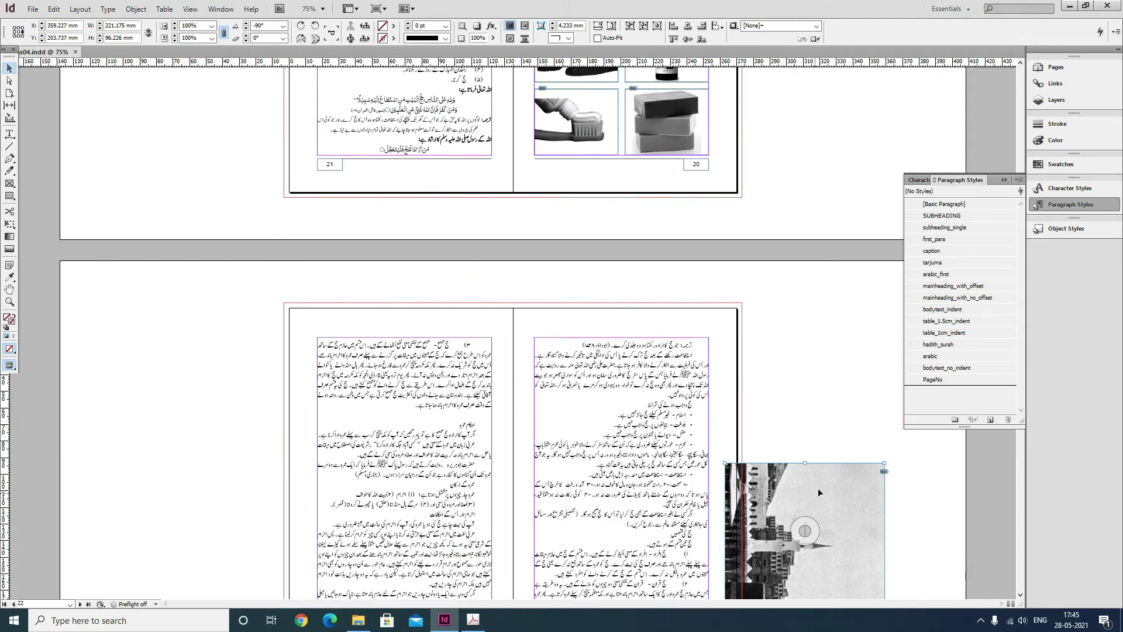
{"action": "left_click_drag", "start_coordinate": [818, 488], "coordinate": [609, 333]}
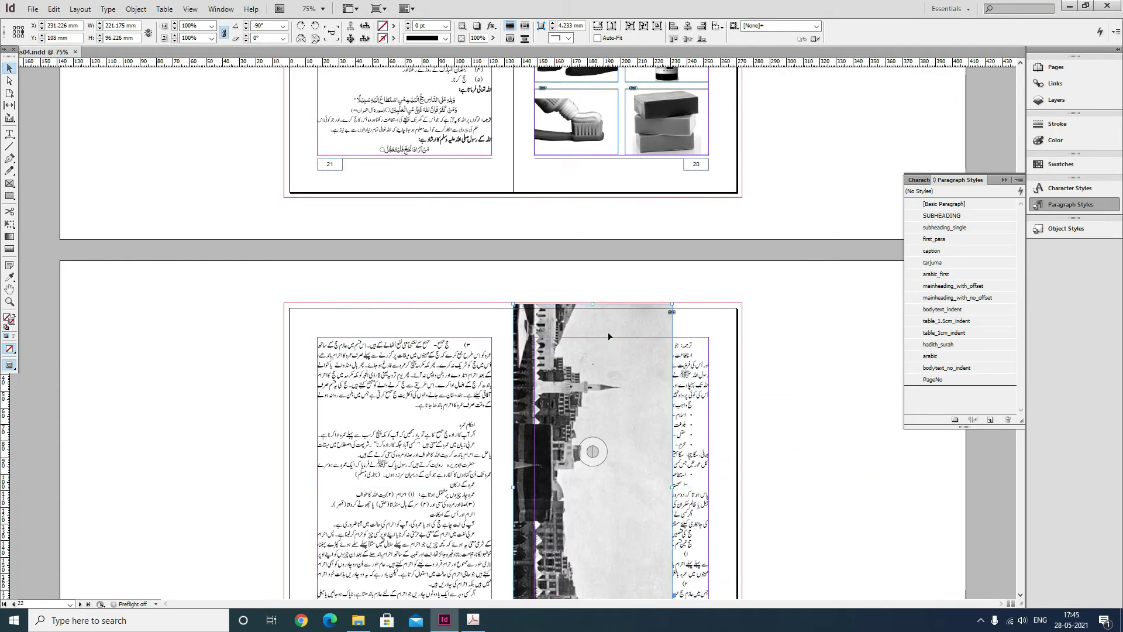
- Extend the photo frame to page 22's outer and upper bleed edges, making it about 222.35 × 138.175 mm
{"action": "key", "text": "ctrl+="}
{"action": "key", "text": "ctrl+="}
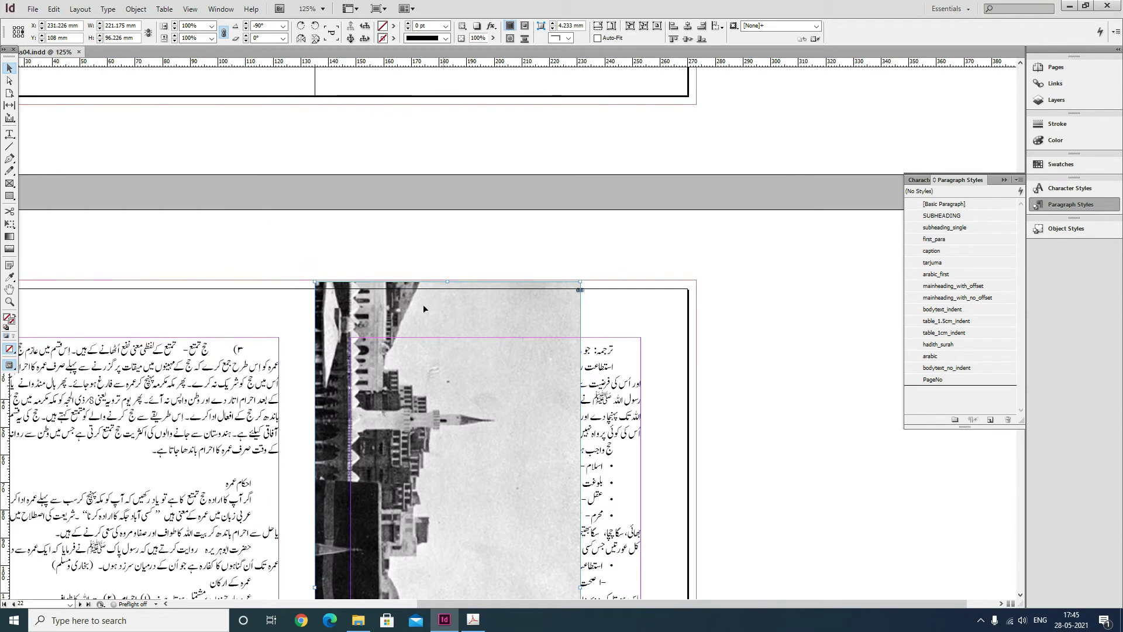
{"action": "left_click_drag", "start_coordinate": [423, 304], "coordinate": [423, 308]}
{"action": "scroll", "coordinate": [777, 354], "scroll_direction": "down", "scroll_amount": 10}
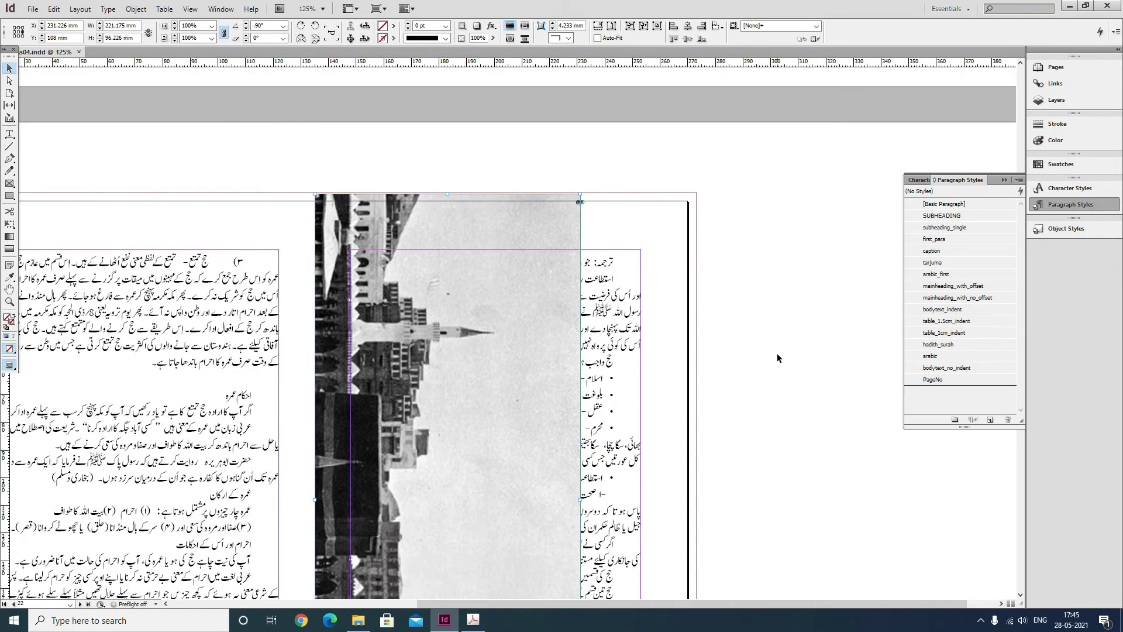
{"action": "left_click_drag", "start_coordinate": [578, 322], "coordinate": [745, 328]}
{"action": "scroll", "coordinate": [743, 319], "scroll_direction": "up", "scroll_amount": 20}
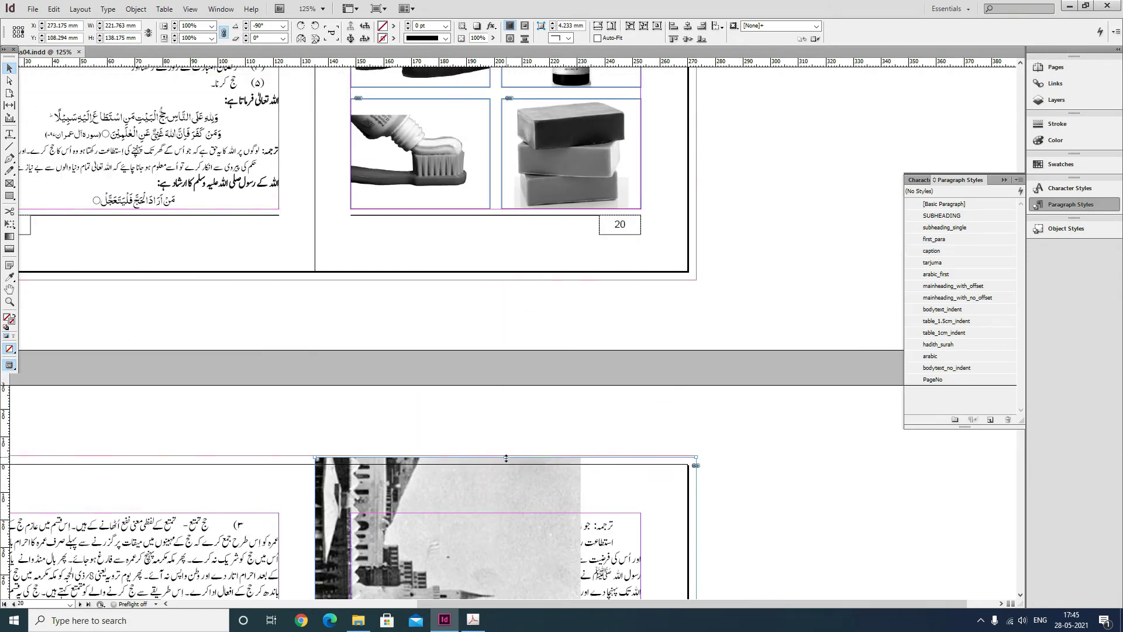
{"action": "mouse_move", "coordinate": [505, 456]}
{"action": "left_mouse_down"}
{"action": "mouse_move", "coordinate": [505, 493]}
{"action": "mouse_move", "coordinate": [504, 454]}
{"action": "left_mouse_up"}
{"action": "scroll", "coordinate": [763, 403], "scroll_direction": "down", "scroll_amount": 6}
{"action": "scroll", "coordinate": [764, 403], "scroll_direction": "down", "scroll_amount": 3}
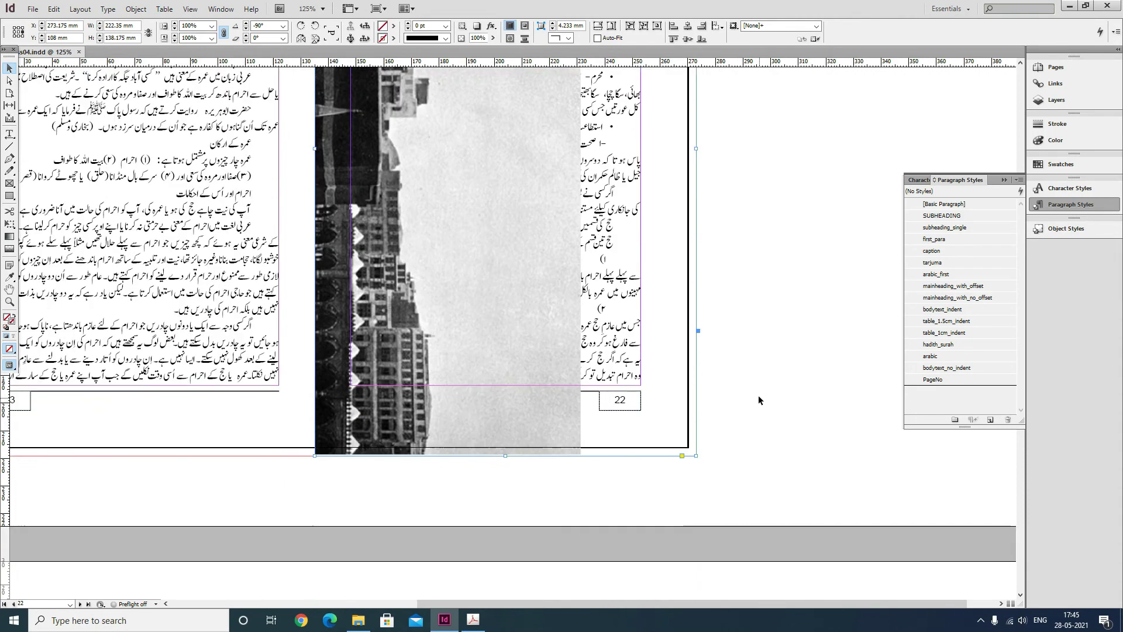
- Fit the Mecca photo to fill its resized frame on page 22
{"action": "right_click", "coordinate": [532, 237]}
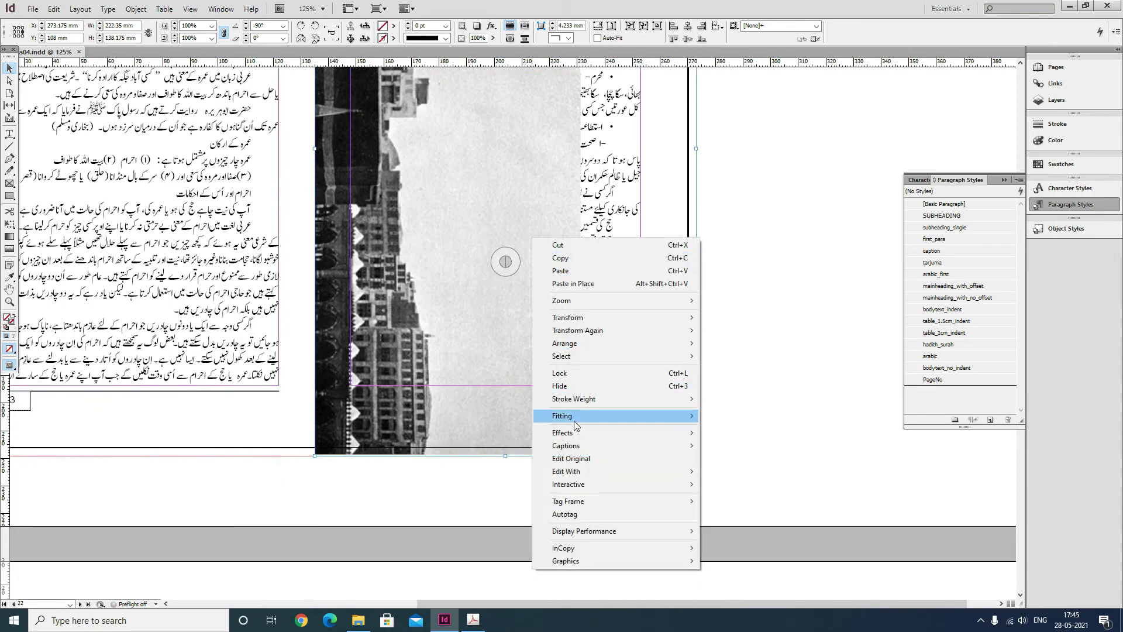
{"action": "mouse_move", "coordinate": [678, 416]}
{"action": "left_click", "coordinate": [750, 416]}
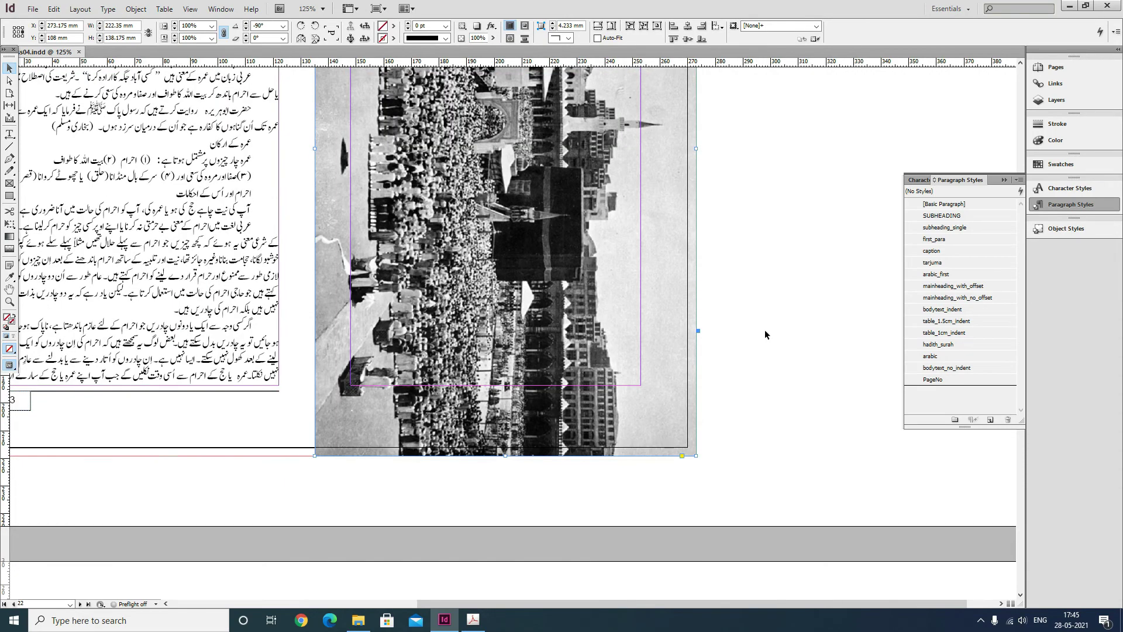
{"action": "left_click", "coordinate": [784, 320]}
- Apply a bounding-box text wrap to the Mecca photo so the body text moves off page 22
{"action": "scroll", "coordinate": [778, 319], "scroll_direction": "up", "scroll_amount": 3}
{"action": "scroll", "coordinate": [771, 315], "scroll_direction": "up", "scroll_amount": 4}
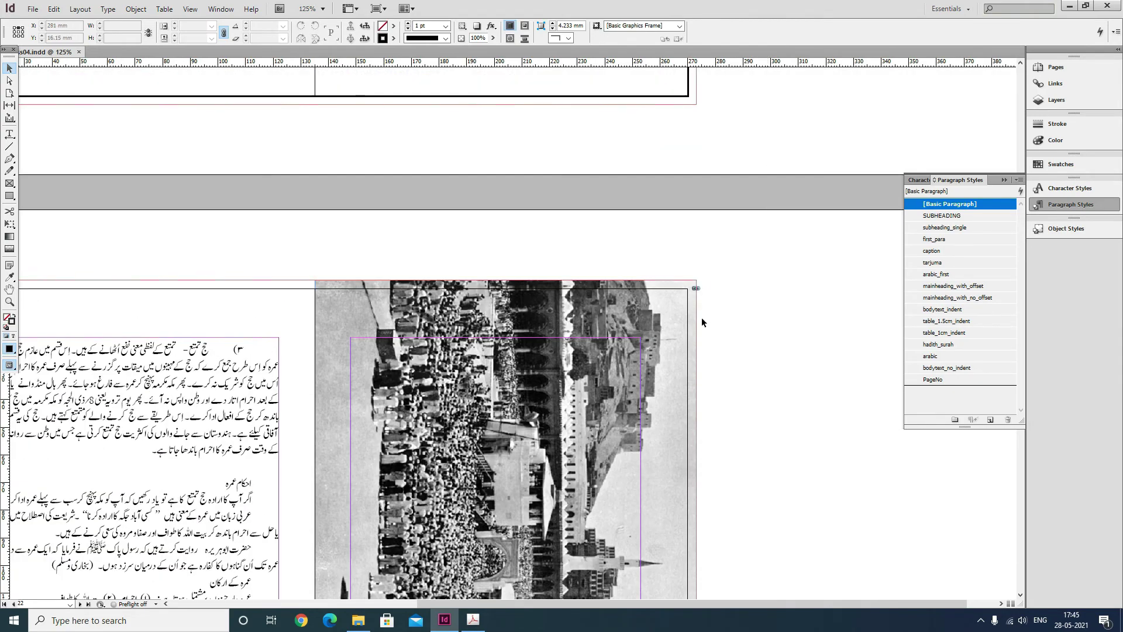
{"action": "left_click", "coordinate": [680, 301]}
{"action": "left_click", "coordinate": [682, 303]}
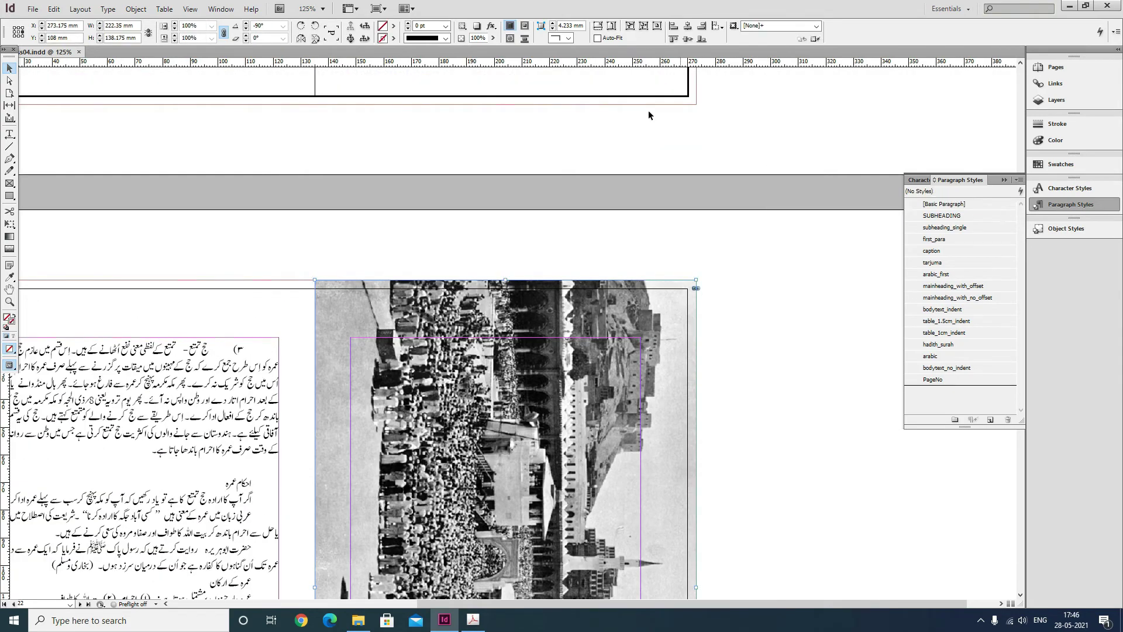
{"action": "left_click", "coordinate": [525, 27]}
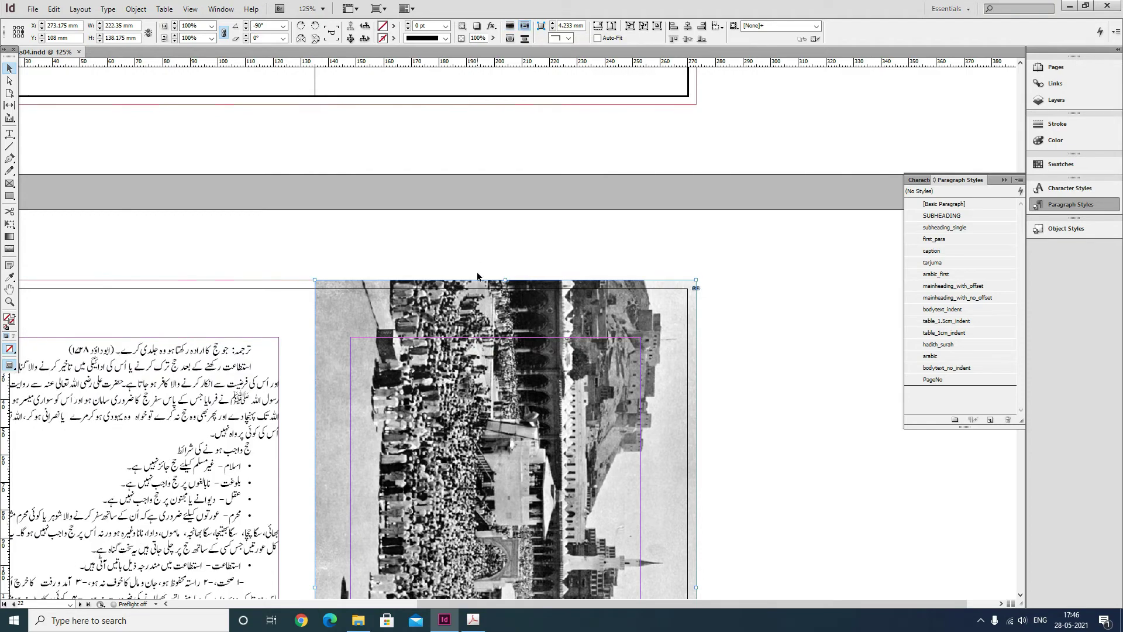
{"action": "scroll", "coordinate": [594, 313], "scroll_direction": "down", "scroll_amount": 3}
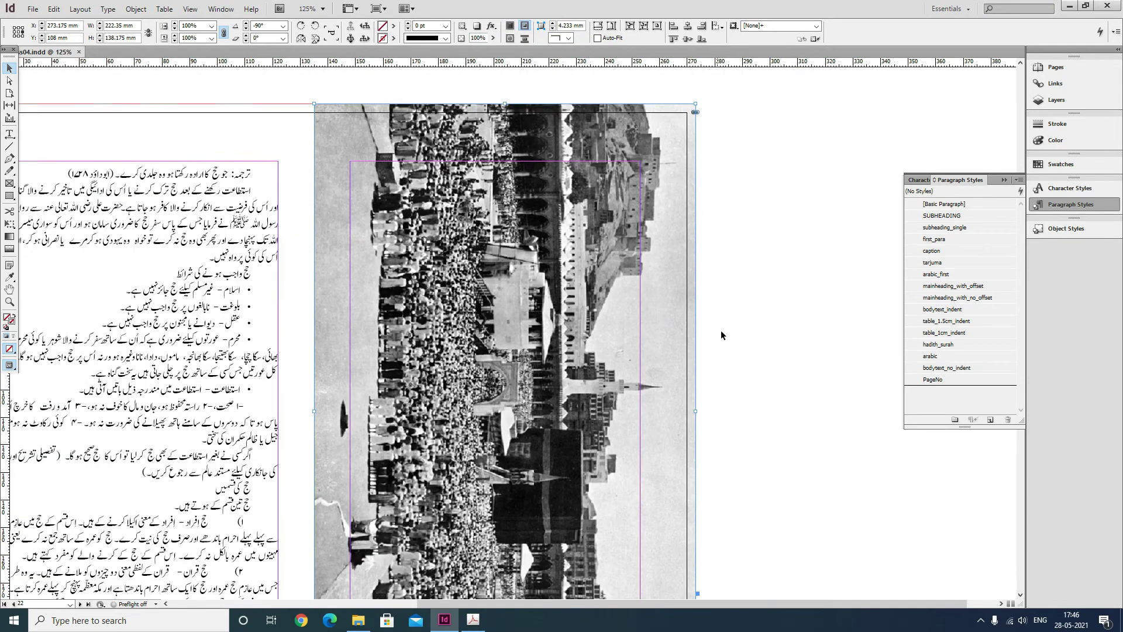
- Generate a static caption for the Mecca photo
{"action": "left_click", "coordinate": [136, 9]}
{"action": "mouse_move", "coordinate": [175, 291]}
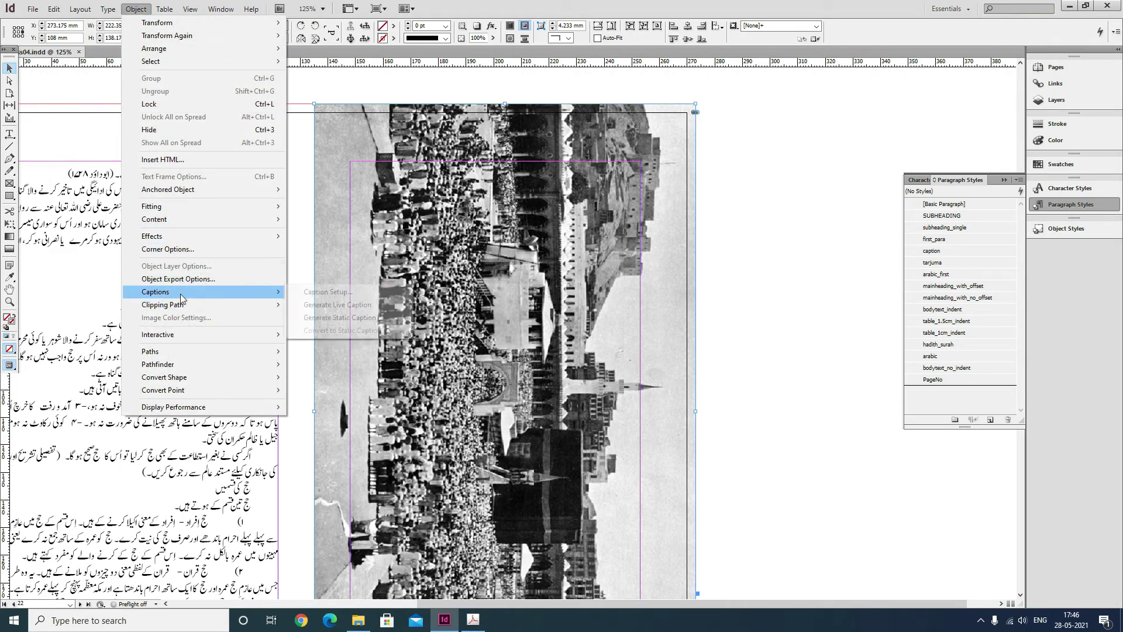
{"action": "left_click", "coordinate": [344, 321]}
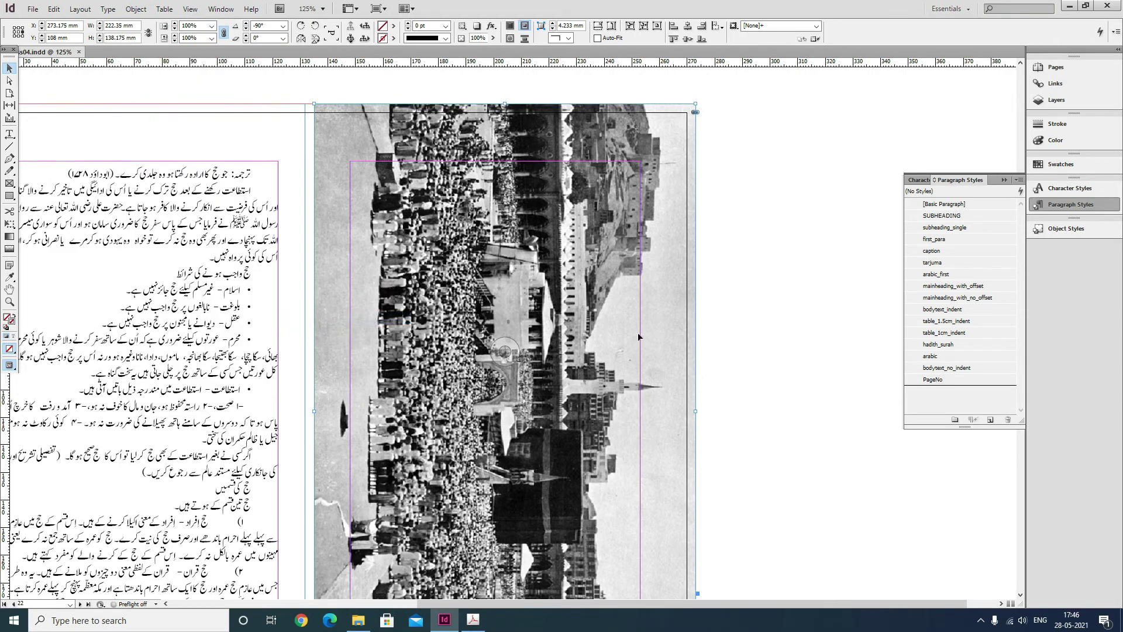
{"action": "scroll", "coordinate": [638, 332], "scroll_direction": "down", "scroll_amount": 4}
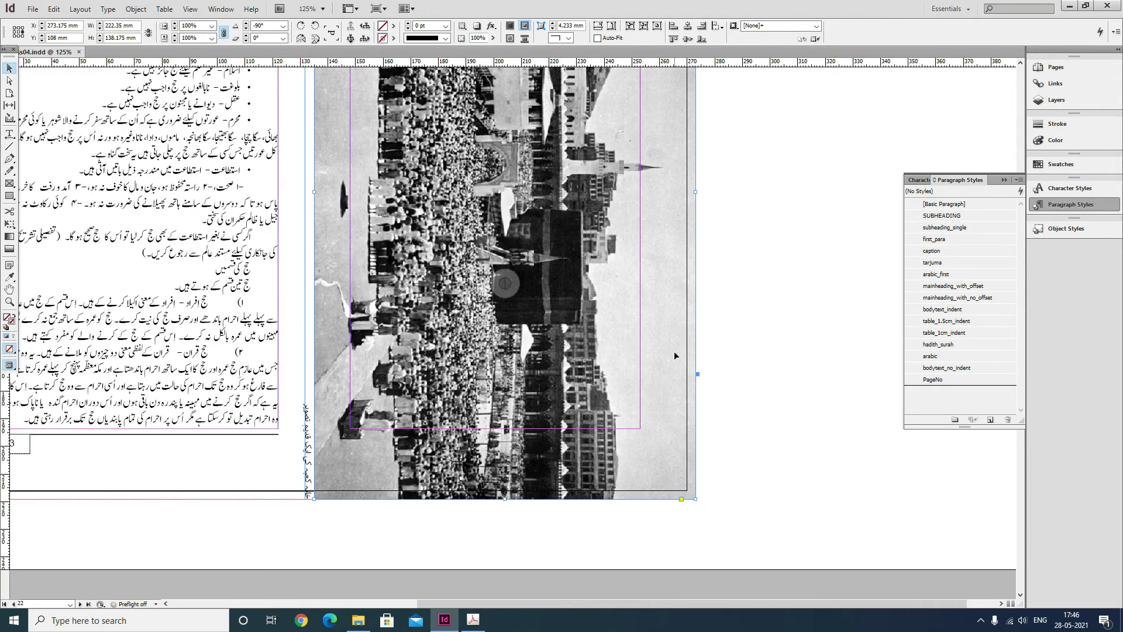
- Move the generated caption onto the photo's pale sky area and apply the CaptionFrame object style to it
{"action": "left_click", "coordinate": [394, 539]}
{"action": "left_click_drag", "start_coordinate": [311, 478], "coordinate": [662, 451]}
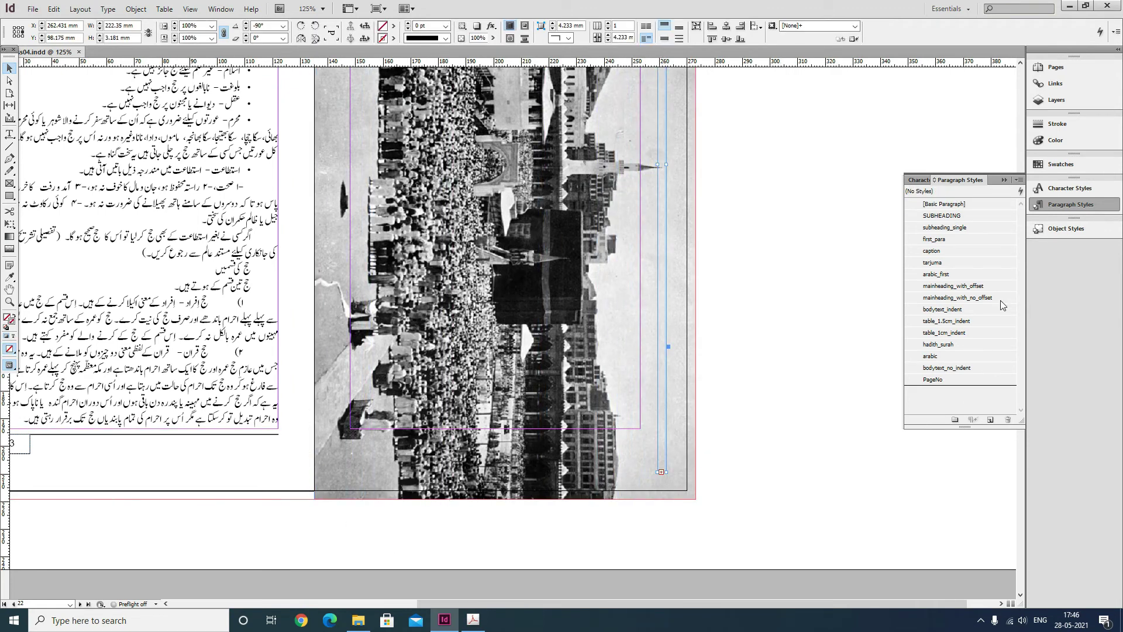
{"action": "left_click", "coordinate": [1079, 233]}
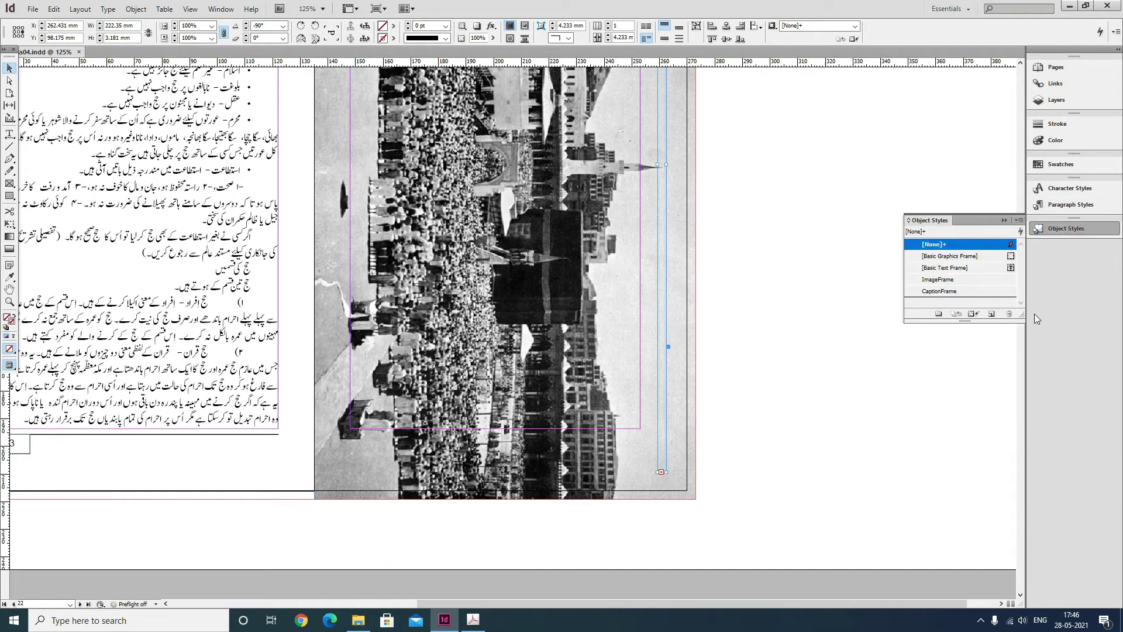
{"action": "left_click", "coordinate": [939, 291]}
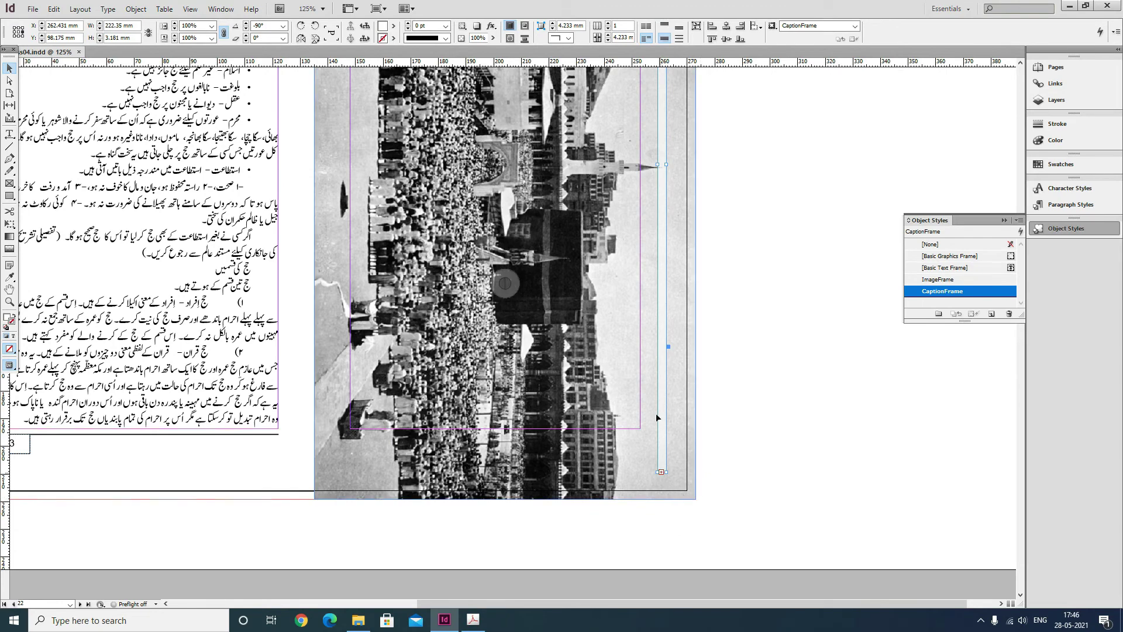
- Resize the caption frame to about 47 × 10 mm so it holds just the caption text
{"action": "scroll", "coordinate": [655, 269], "scroll_direction": "up", "scroll_amount": 3}
{"action": "left_click_drag", "start_coordinate": [658, 252], "coordinate": [634, 257]}
{"action": "scroll", "coordinate": [685, 283], "scroll_direction": "up", "scroll_amount": 4}
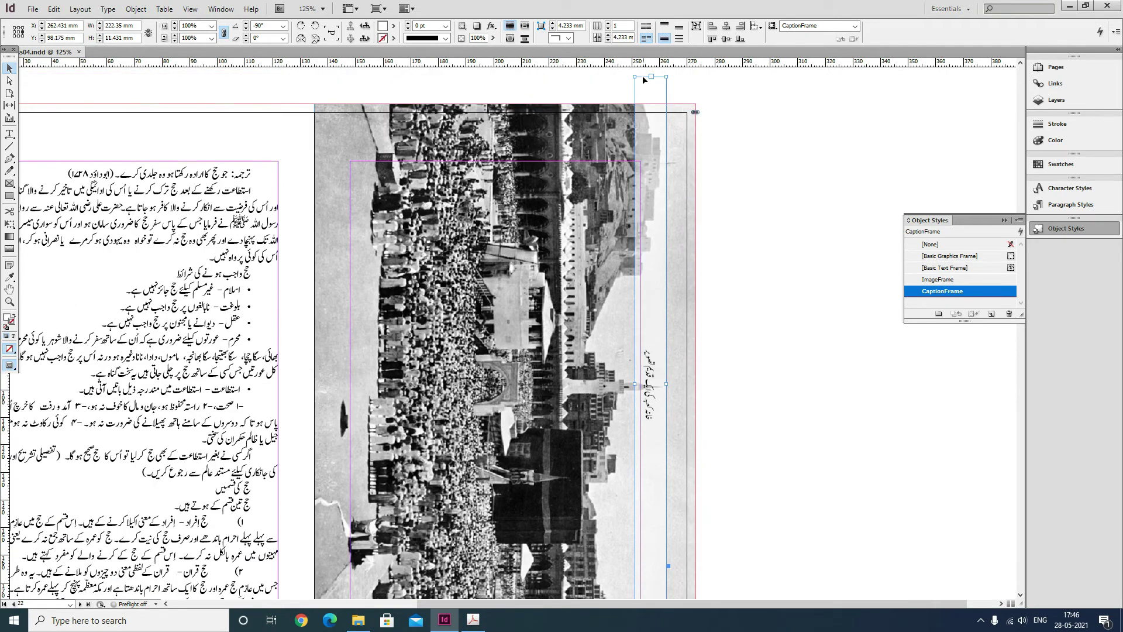
{"action": "left_click_drag", "start_coordinate": [634, 76], "coordinate": [650, 524]}
{"action": "scroll", "coordinate": [733, 481], "scroll_direction": "down", "scroll_amount": 5}
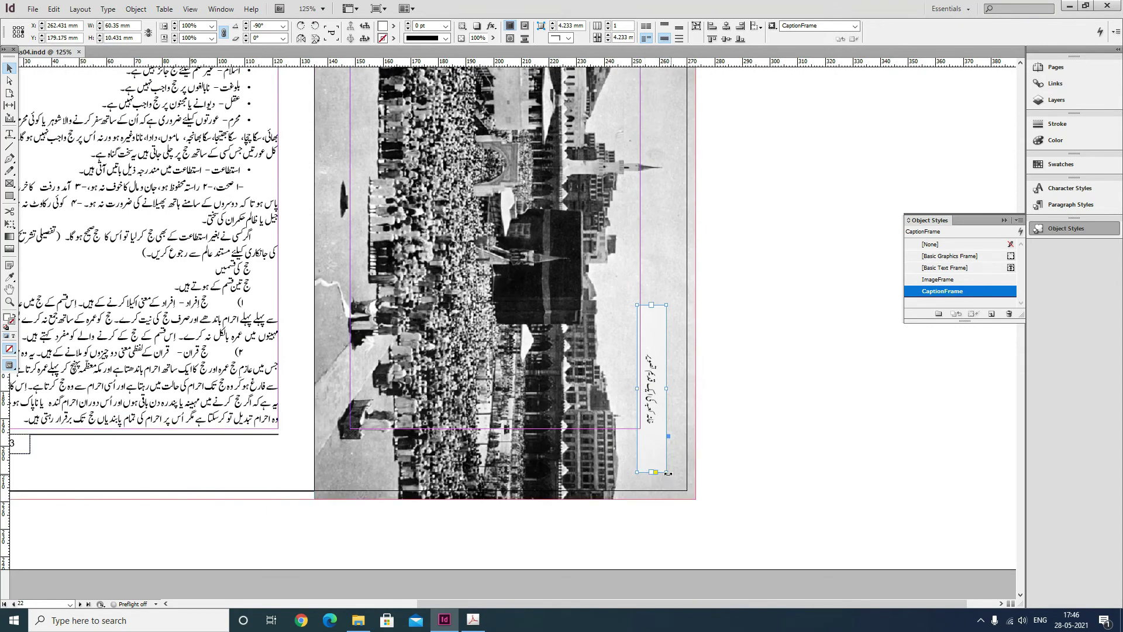
{"action": "left_click_drag", "start_coordinate": [664, 473], "coordinate": [617, 141]}
- Position the caption frame at the upper margin of page 22 over the photo's sky, at X 260.5 mm and Y 40.926 mm
{"action": "scroll", "coordinate": [771, 423], "scroll_direction": "up", "scroll_amount": 2}
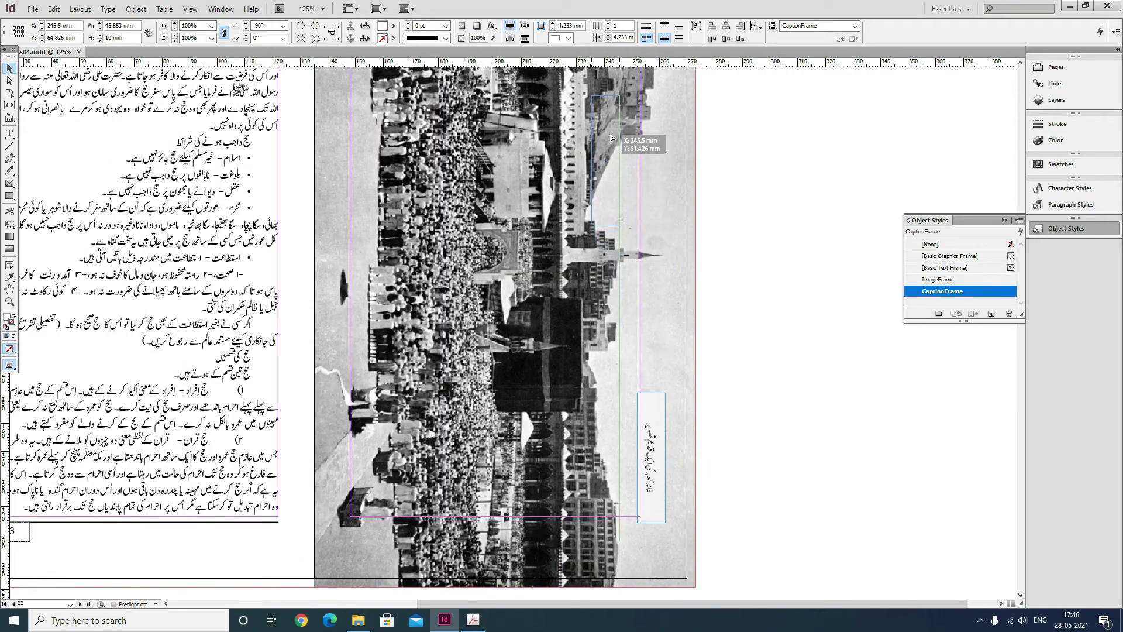
{"action": "scroll", "coordinate": [714, 293], "scroll_direction": "up", "scroll_amount": 5}
{"action": "left_click_drag", "start_coordinate": [619, 327], "coordinate": [674, 300]}
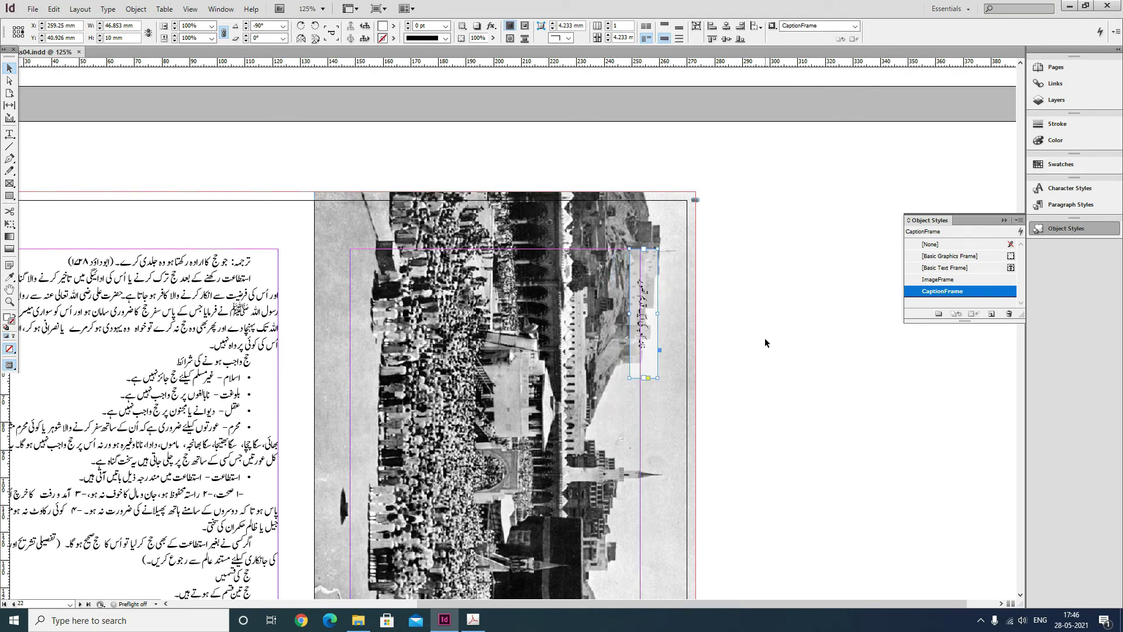
{"action": "key", "text": "Right"}
{"action": "key", "text": "Right"}
{"action": "key", "text": "Right"}
{"action": "key", "text": "Right"}
{"action": "key", "text": "Right"}
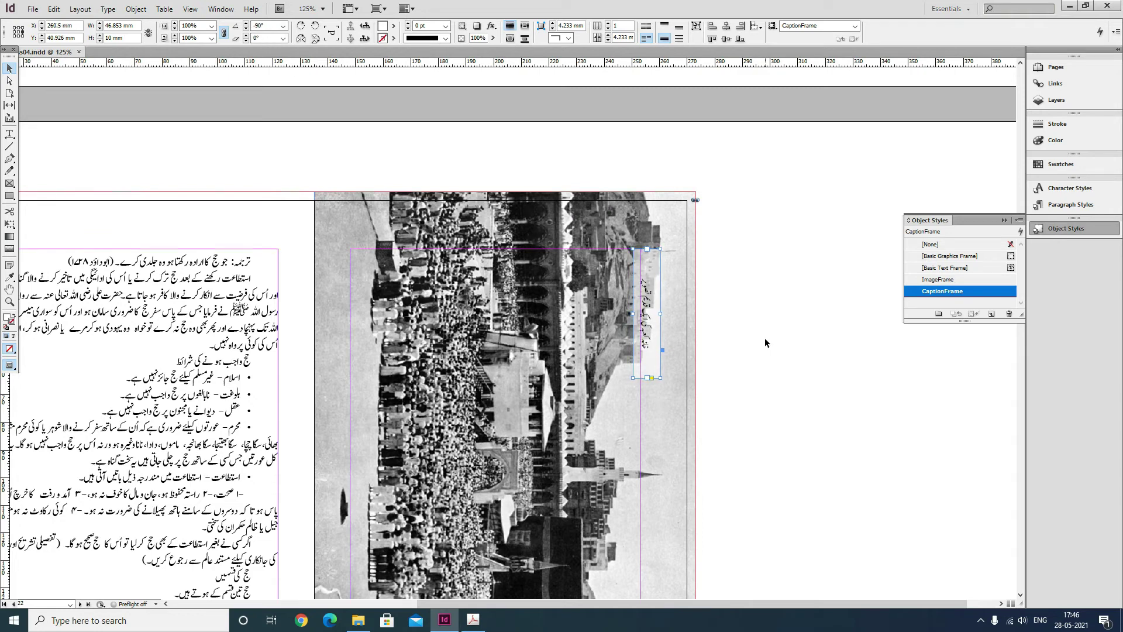
- Apply the tarjuma paragraph style to the hadith translation line that starts page 23
{"action": "left_click", "coordinate": [761, 338]}
{"action": "left_click_drag", "start_coordinate": [542, 369], "coordinate": [701, 230]}
{"action": "left_click", "coordinate": [9, 133]}
{"action": "left_click", "coordinate": [311, 121]}
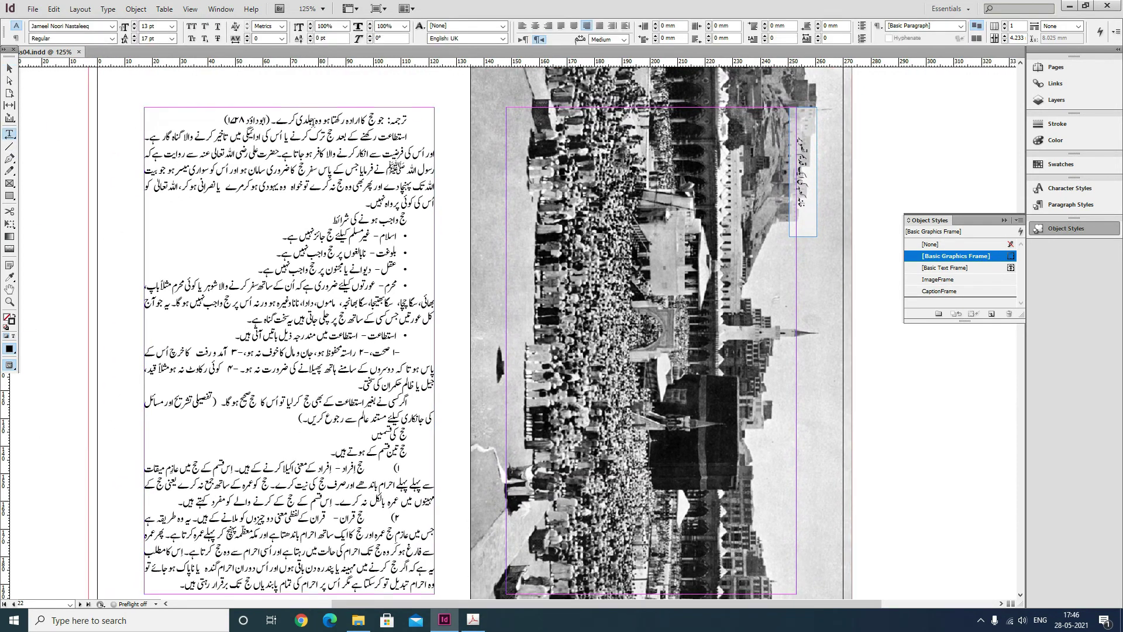
{"action": "left_click", "coordinate": [1082, 209]}
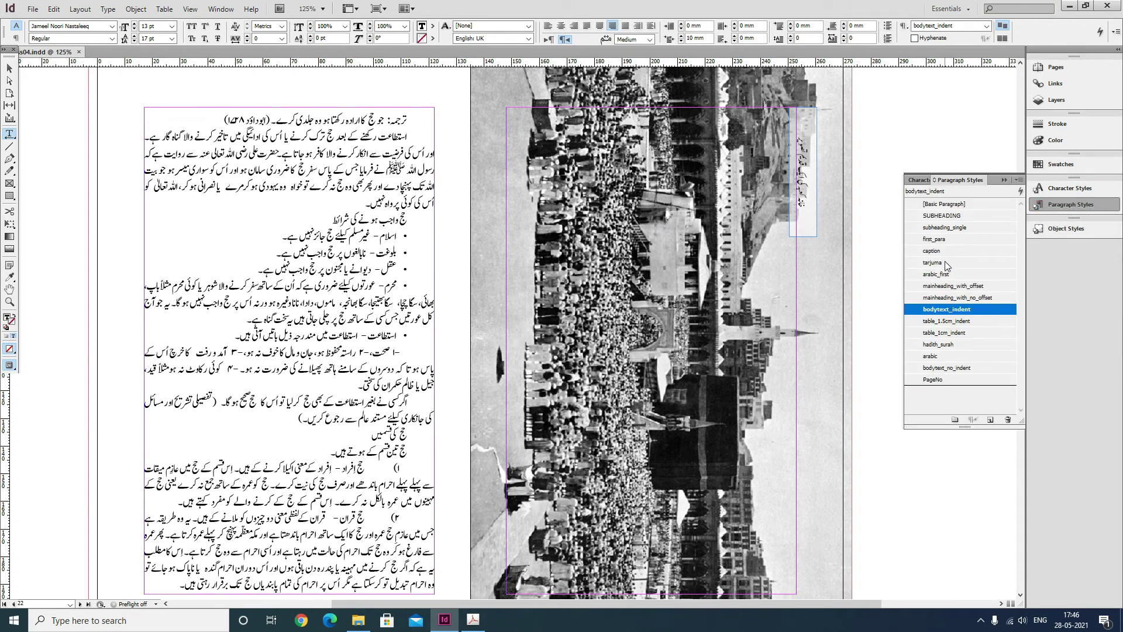
{"action": "left_click", "coordinate": [945, 261]}
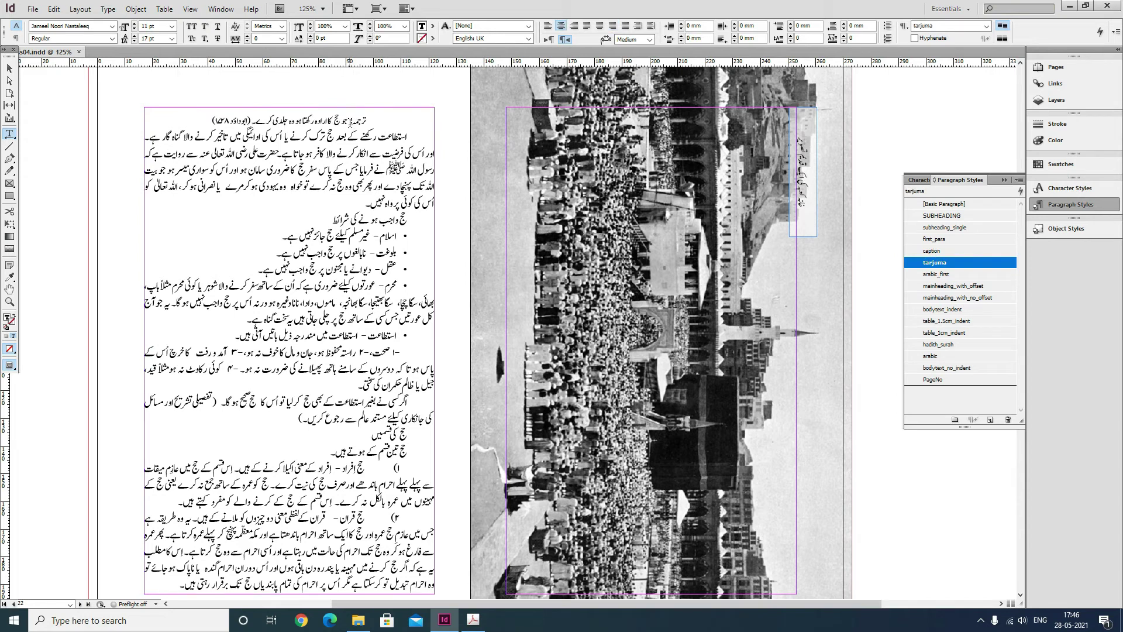
- Apply the bold character style to the first word of page 23's translation line
{"action": "double_click", "coordinate": [349, 121]}
{"action": "left_click", "coordinate": [491, 26]}
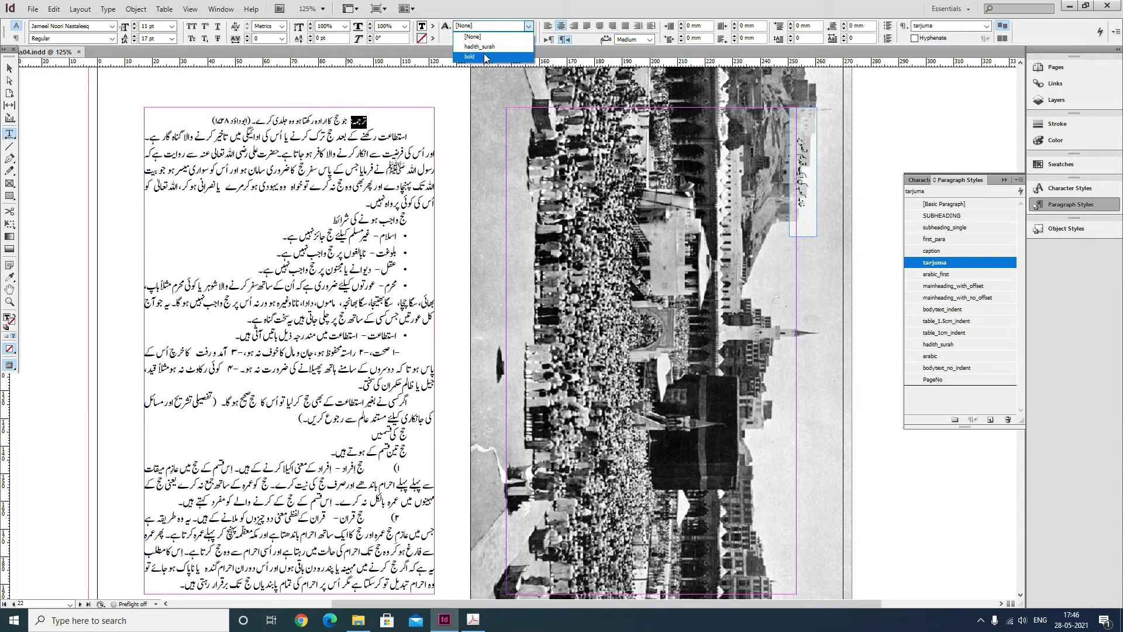
{"action": "left_click", "coordinate": [485, 57]}
- Apply the hadith_surah character style to the bracketed source reference ending page 23's translation line
{"action": "left_click_drag", "start_coordinate": [211, 121], "coordinate": [251, 114]}
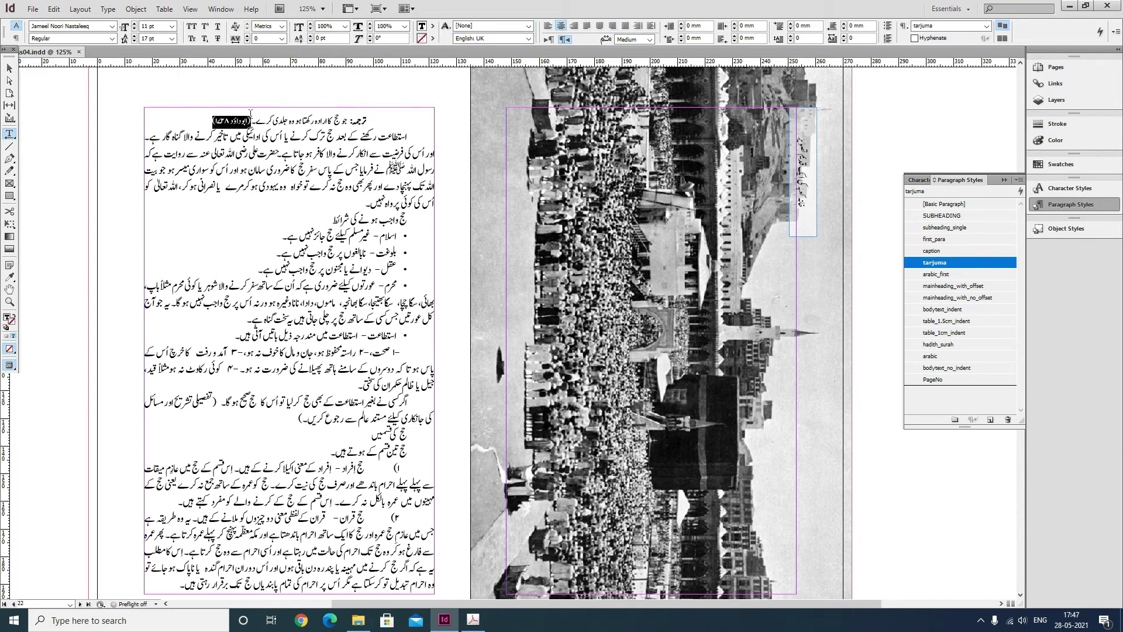
{"action": "left_click", "coordinate": [477, 26]}
{"action": "left_click", "coordinate": [484, 57]}
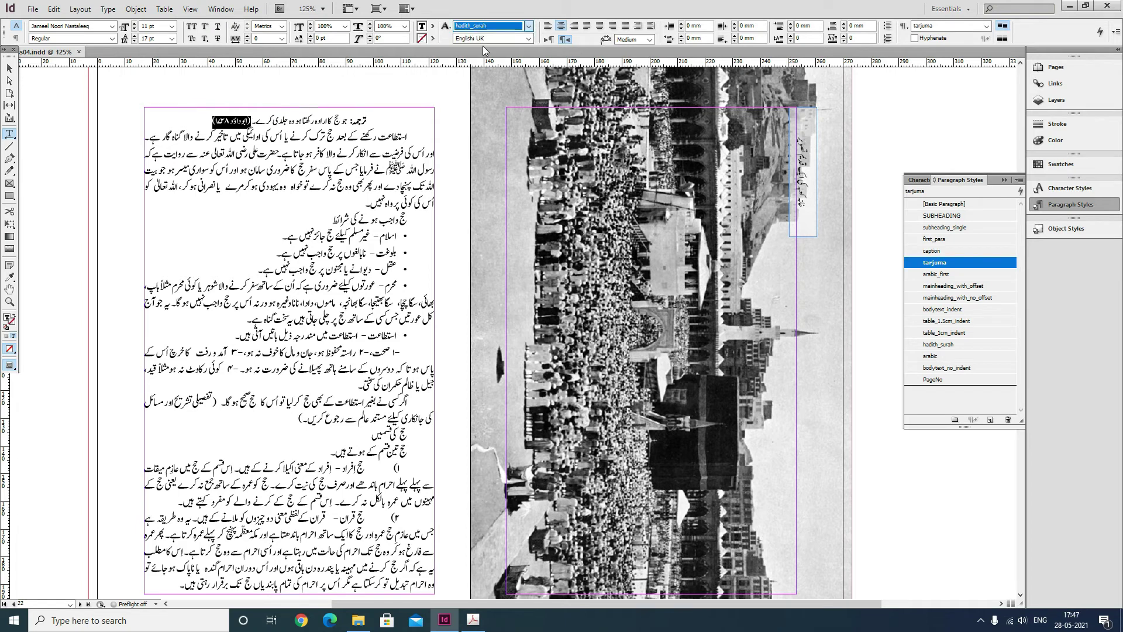
{"action": "left_click", "coordinate": [179, 170]}
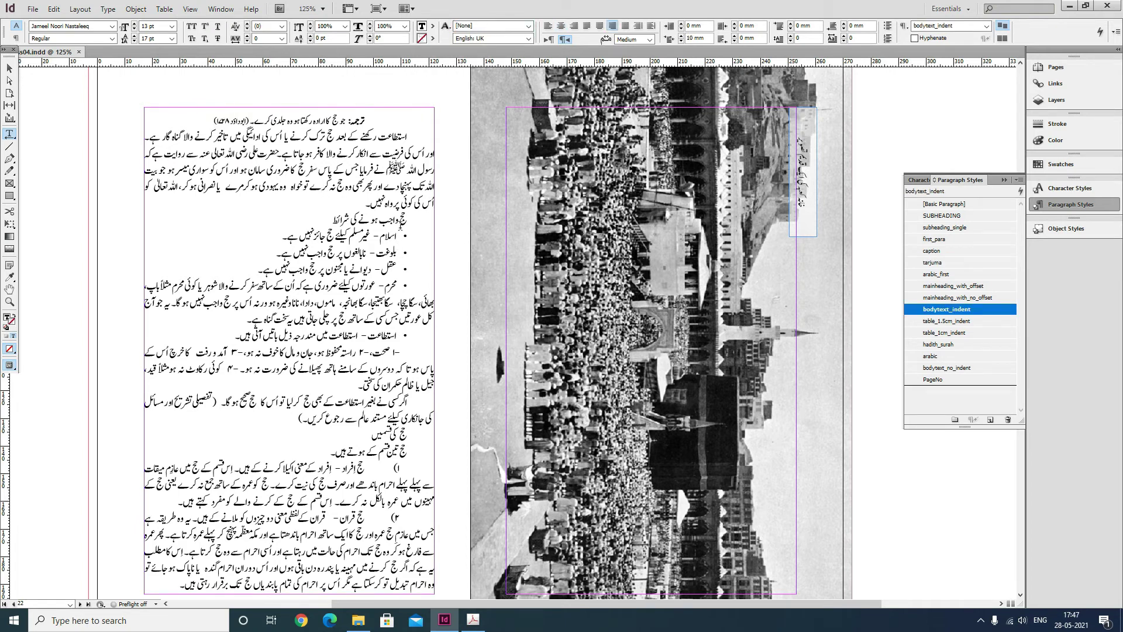
{"action": "left_click", "coordinate": [9, 68]}
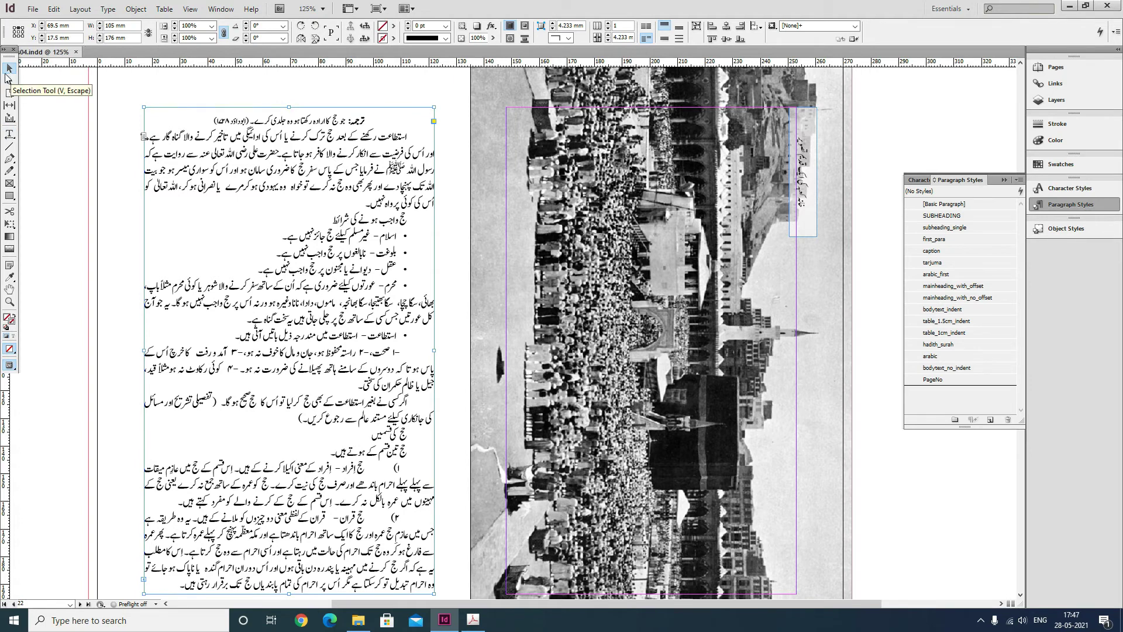
- Apply the SUBHEADING paragraph style to the line حج واجب ہونے کی شرائط above the bulleted list on page 23
{"action": "key", "text": "t"}
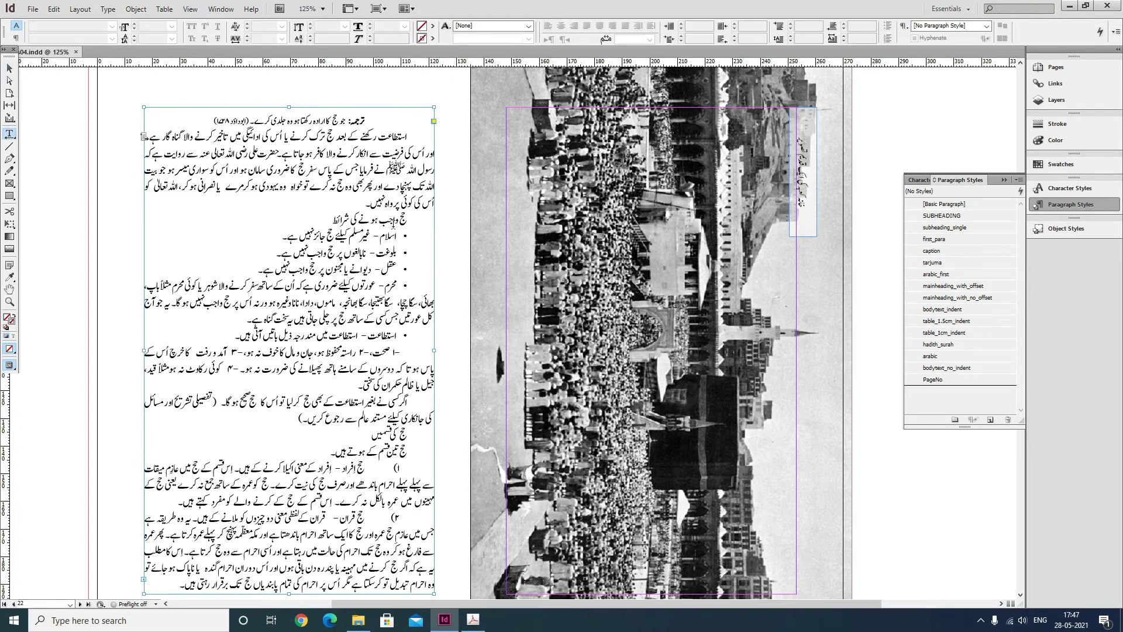
{"action": "left_click", "coordinate": [946, 309]}
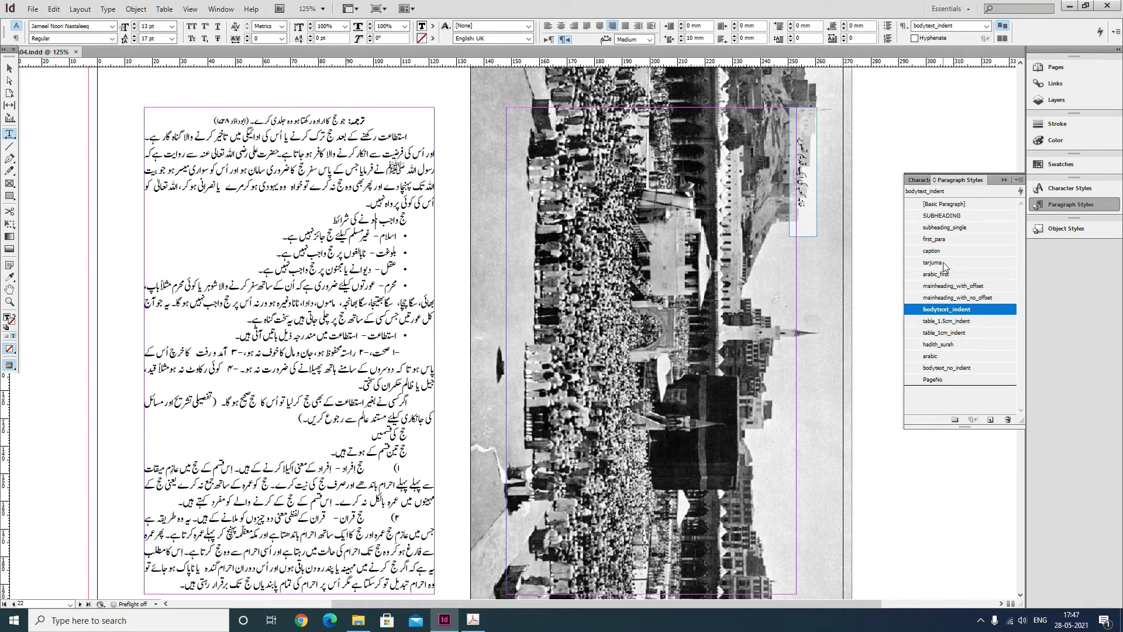
{"action": "left_click", "coordinate": [941, 216]}
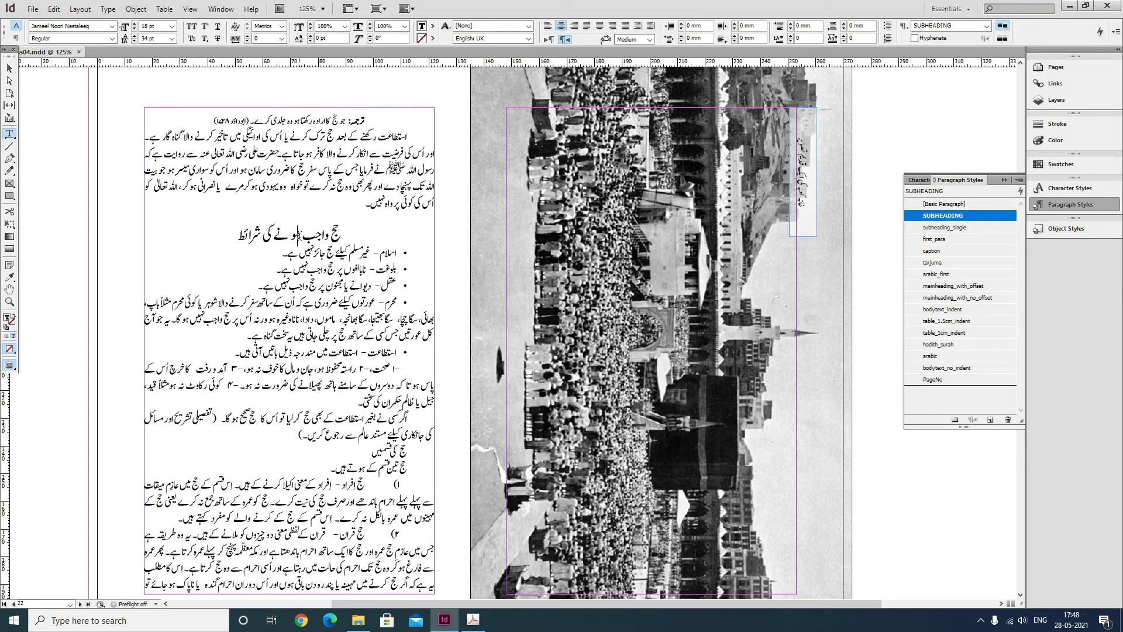
- Apply the bodytext_no_indent paragraph style to all five bulleted conditions on page 23
{"action": "left_click_drag", "start_coordinate": [390, 257], "coordinate": [397, 304]}
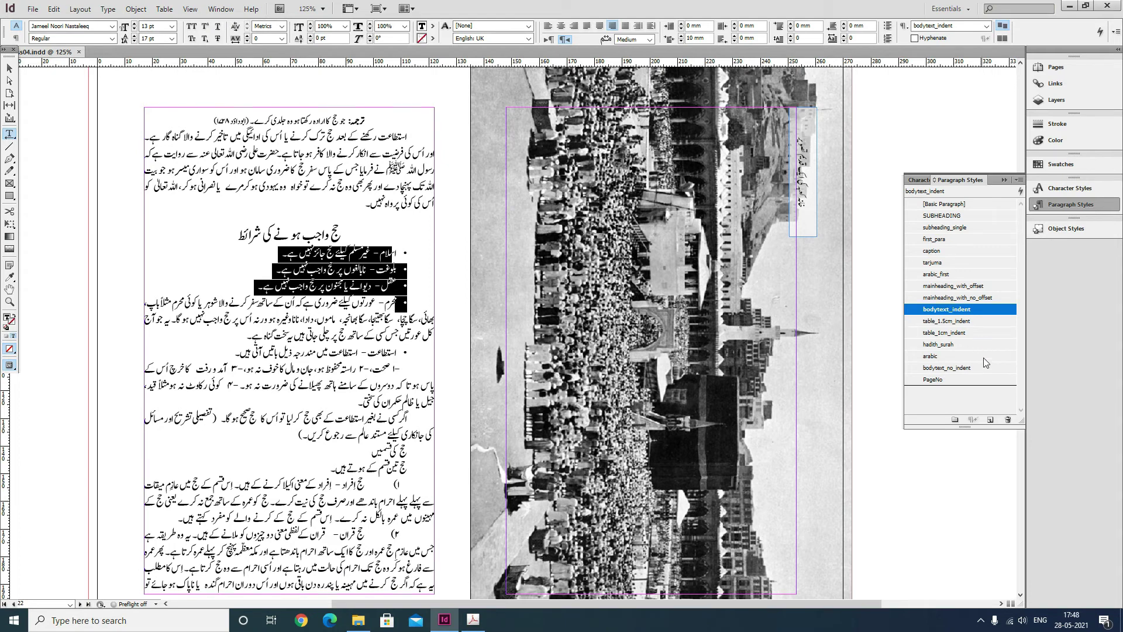
{"action": "left_click", "coordinate": [948, 369]}
{"action": "left_click", "coordinate": [397, 288]}
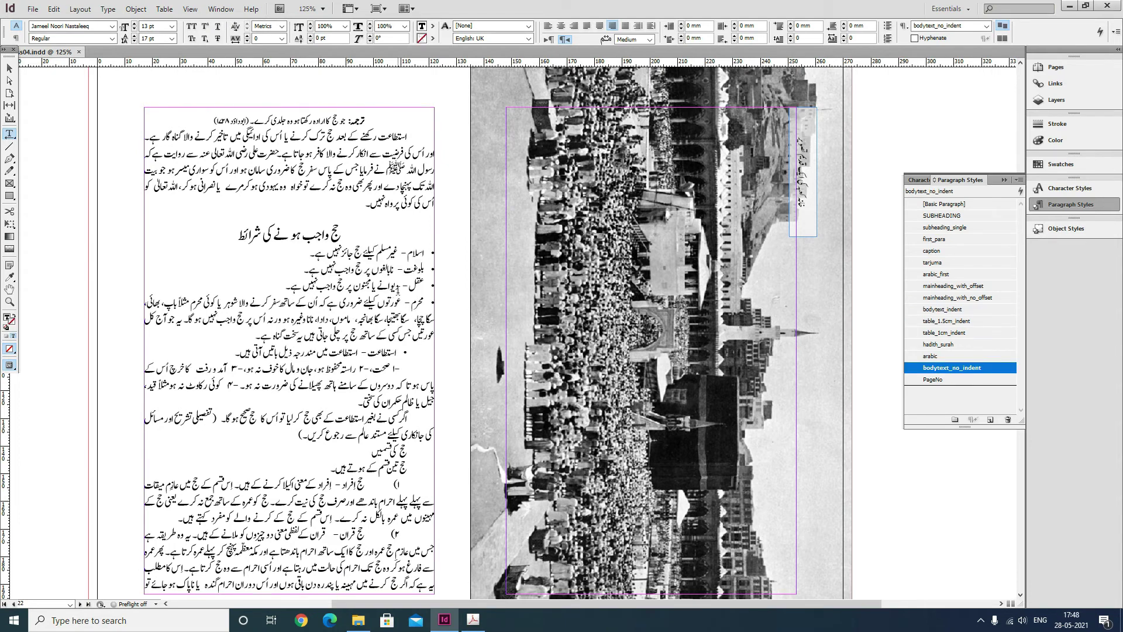
{"action": "left_click", "coordinate": [396, 352]}
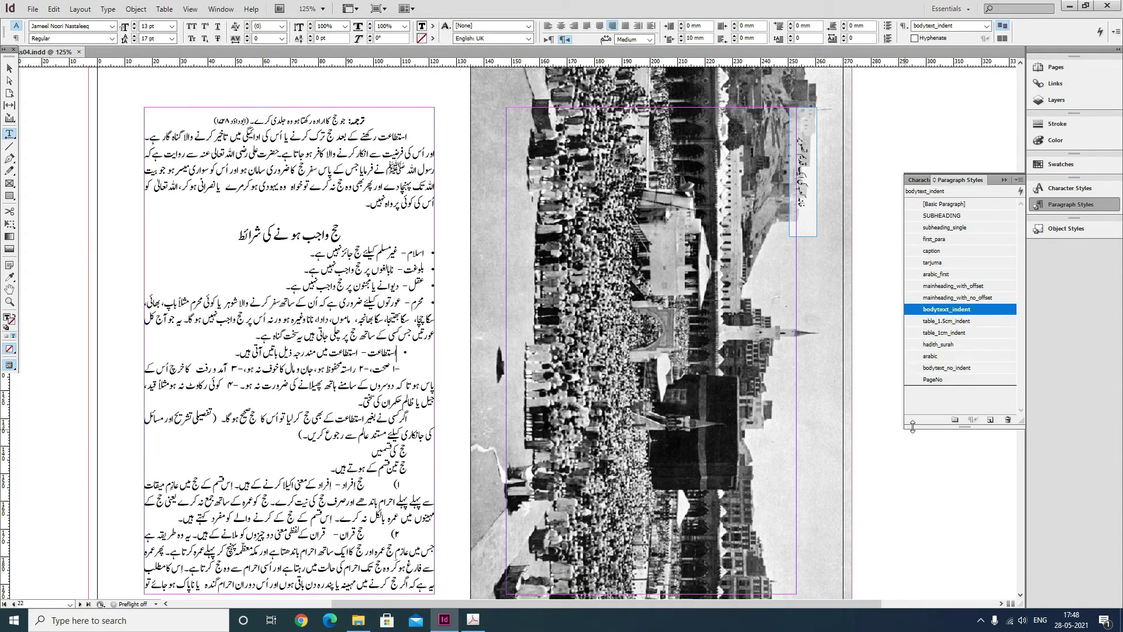
{"action": "left_click", "coordinate": [948, 368]}
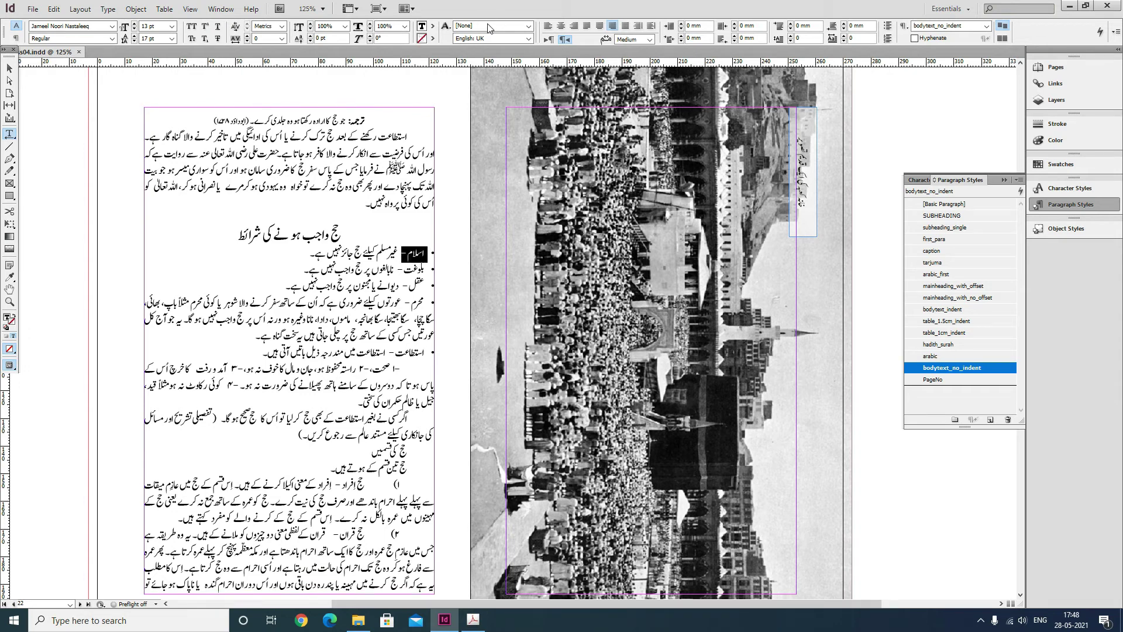
- Apply the bold character style to the lead words of the first three bulleted conditions on page 23
{"action": "left_click", "coordinate": [529, 26]}
{"action": "left_click", "coordinate": [468, 45]}
{"action": "left_click_drag", "start_coordinate": [398, 270], "coordinate": [422, 269]}
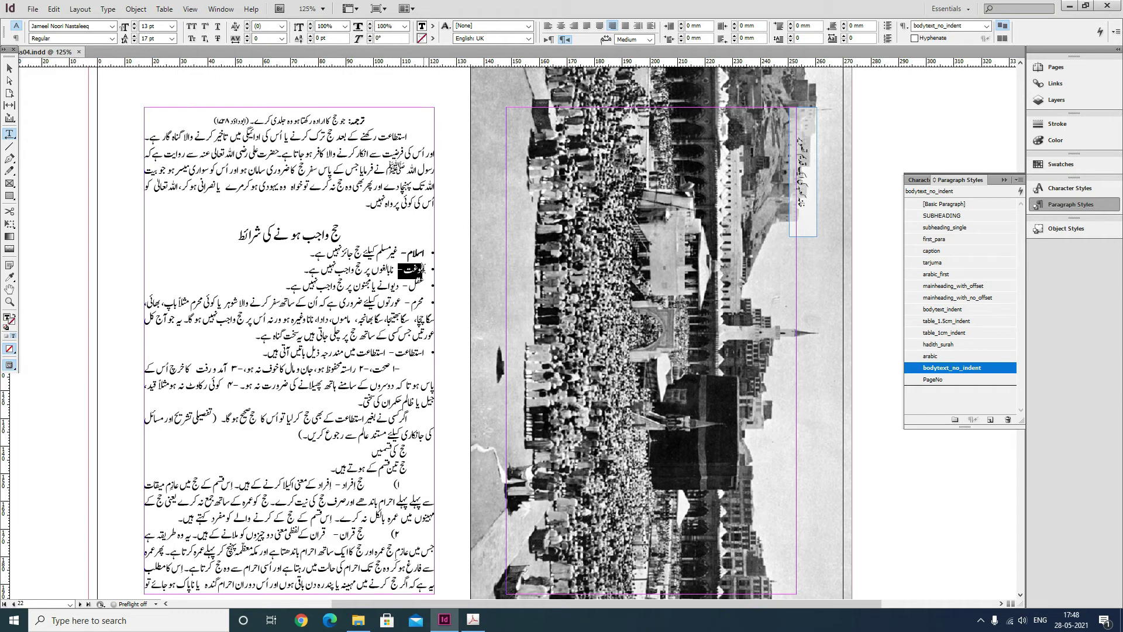
{"action": "left_click", "coordinate": [493, 27]}
{"action": "left_click", "coordinate": [468, 45]}
{"action": "left_click_drag", "start_coordinate": [422, 287], "coordinate": [402, 286]}
{"action": "left_click", "coordinate": [493, 26]}
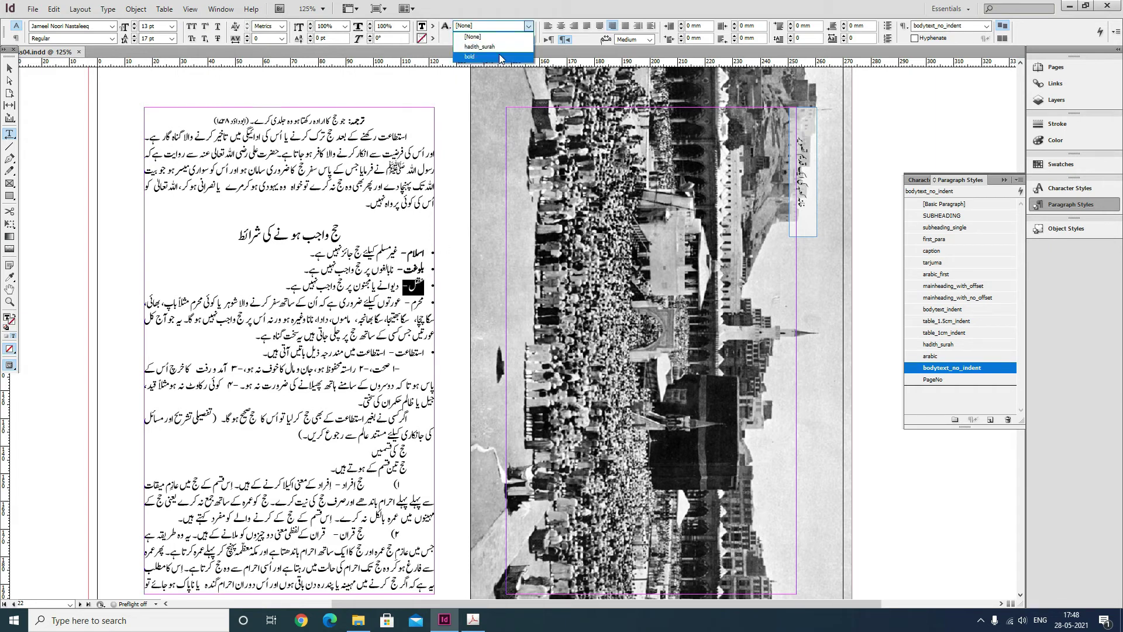
{"action": "left_click", "coordinate": [468, 46]}
- Apply the bold character style to the lead words of the fourth and fifth bulleted conditions
{"action": "left_click_drag", "start_coordinate": [405, 304], "coordinate": [423, 302]}
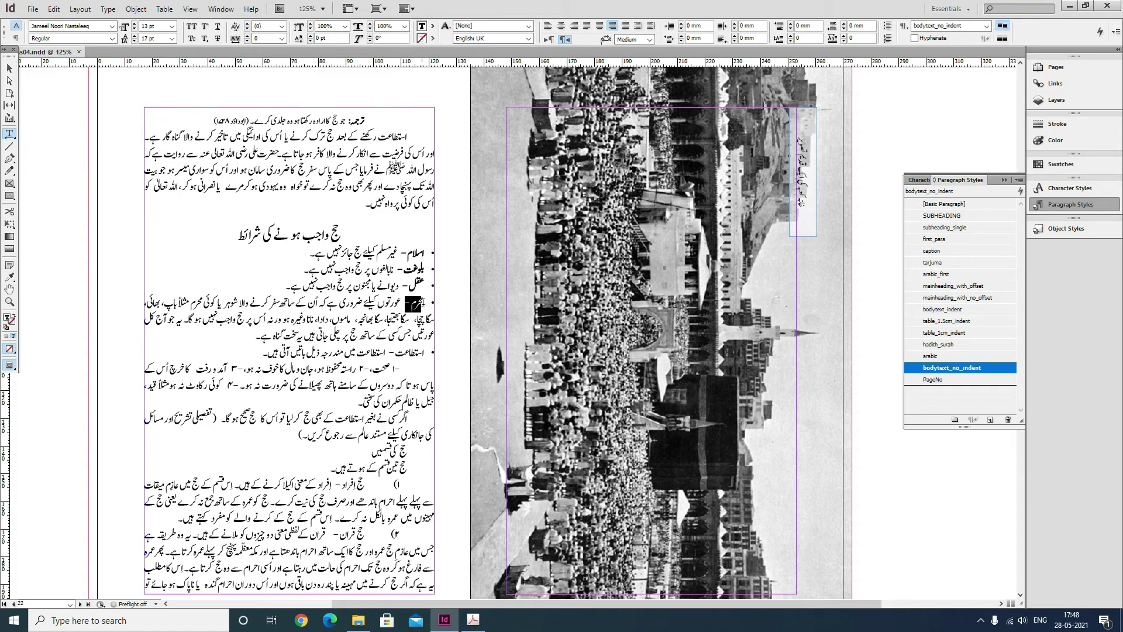
{"action": "left_click", "coordinate": [493, 26]}
{"action": "left_click", "coordinate": [468, 45]}
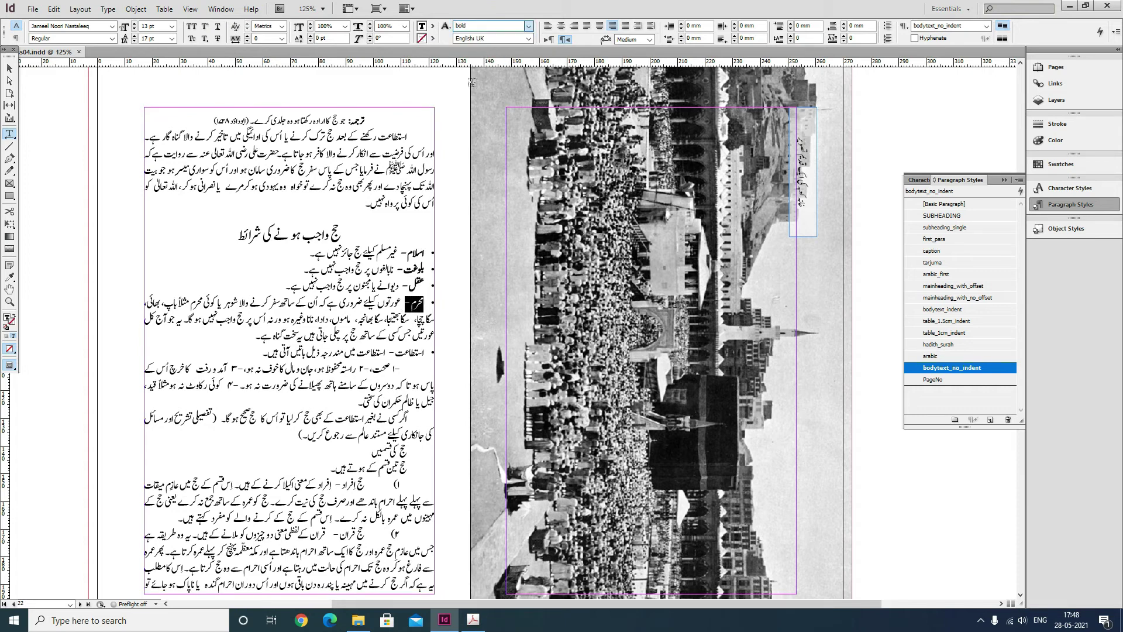
{"action": "left_click_drag", "start_coordinate": [390, 353], "coordinate": [425, 352]}
{"action": "left_click", "coordinate": [489, 26]}
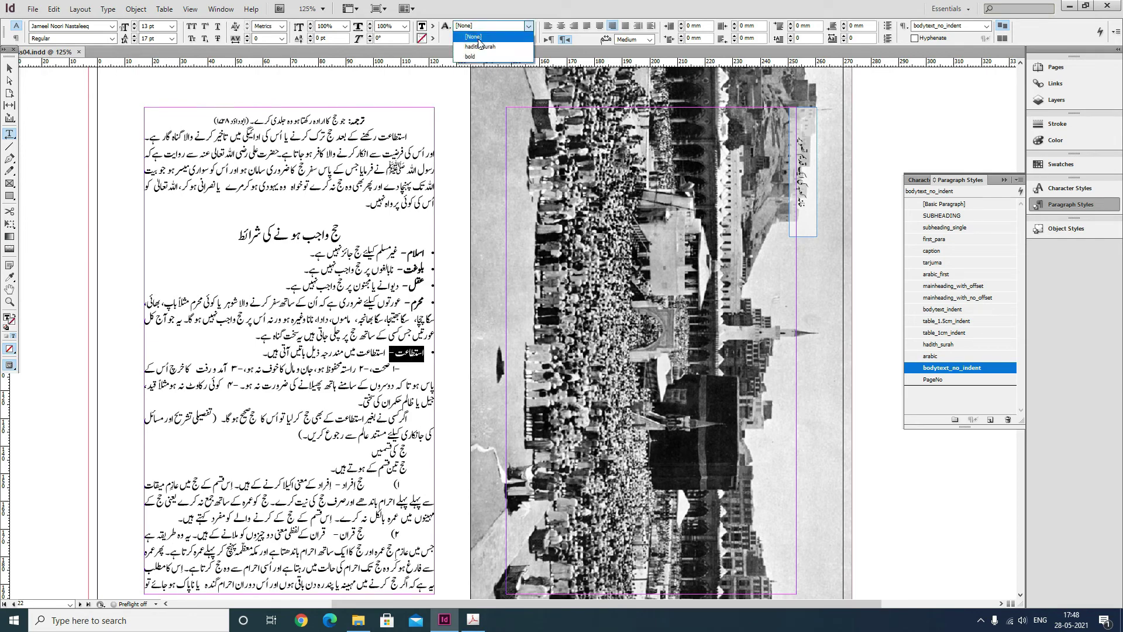
{"action": "left_click", "coordinate": [479, 42]}
- Apply the SUBHEADING paragraph style to the line حج کی قسمیں in the lower part of page 23
{"action": "scroll", "coordinate": [392, 355], "scroll_direction": "down", "scroll_amount": 1}
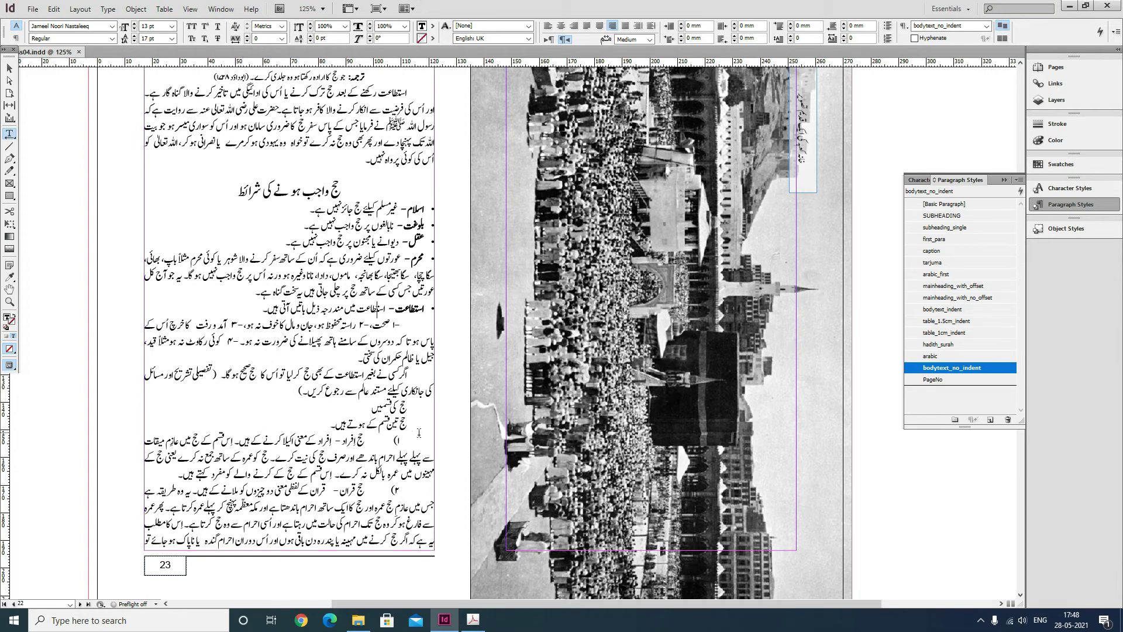
{"action": "left_click", "coordinate": [947, 309]}
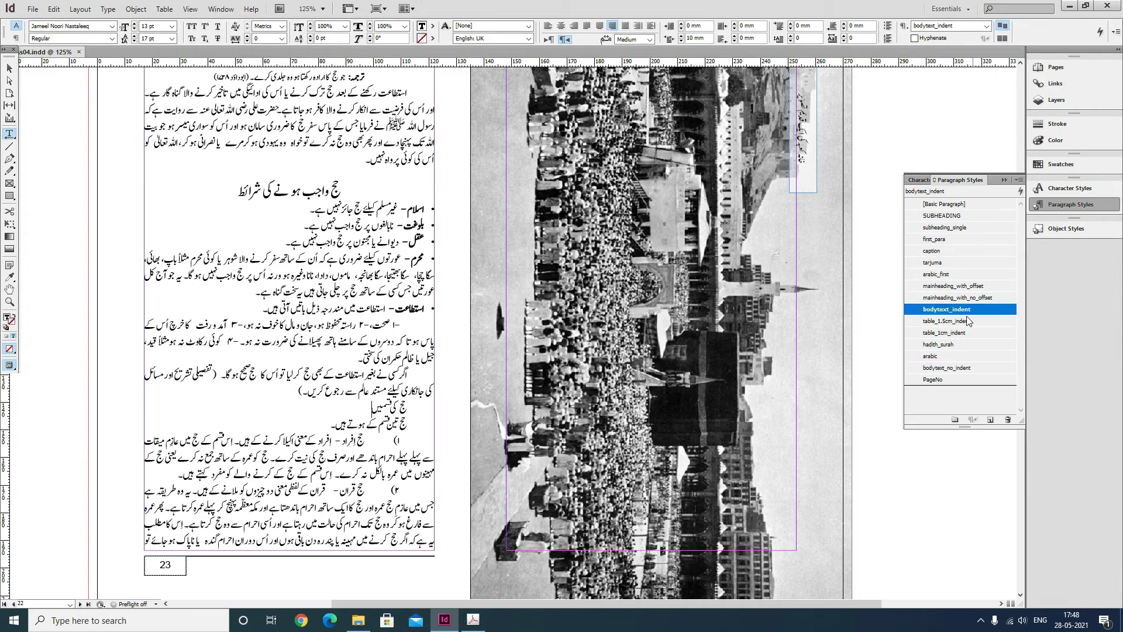
{"action": "left_click", "coordinate": [943, 215]}
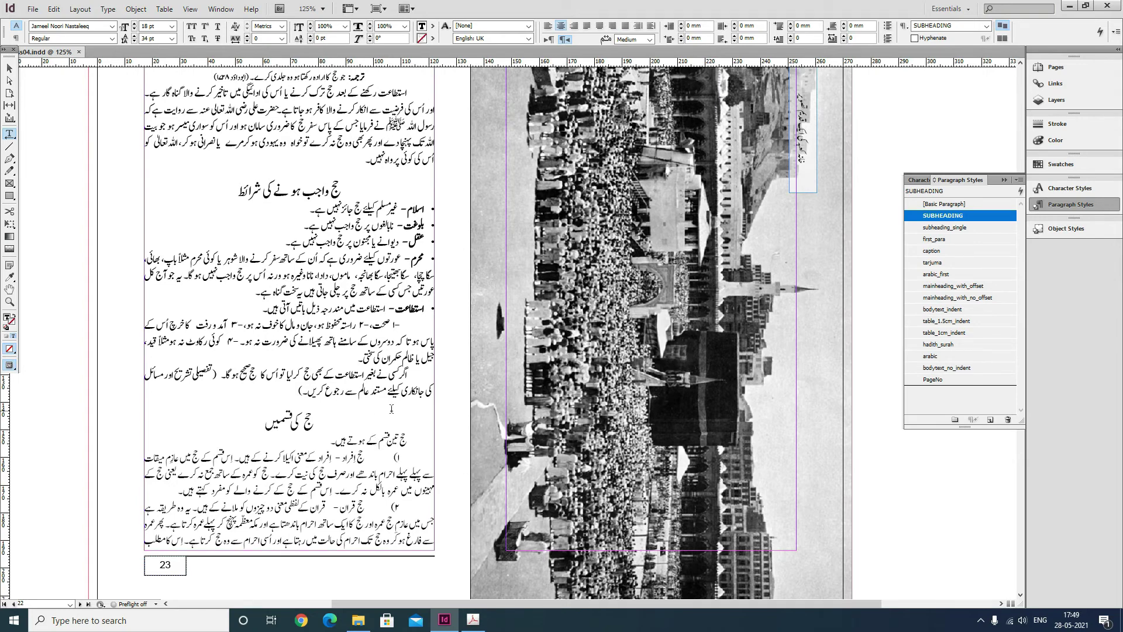
- Apply the bodytext_no_indent paragraph style to the single line directly below the حج کی قسمیں subheading
{"action": "scroll", "coordinate": [385, 404], "scroll_direction": "down", "scroll_amount": 1}
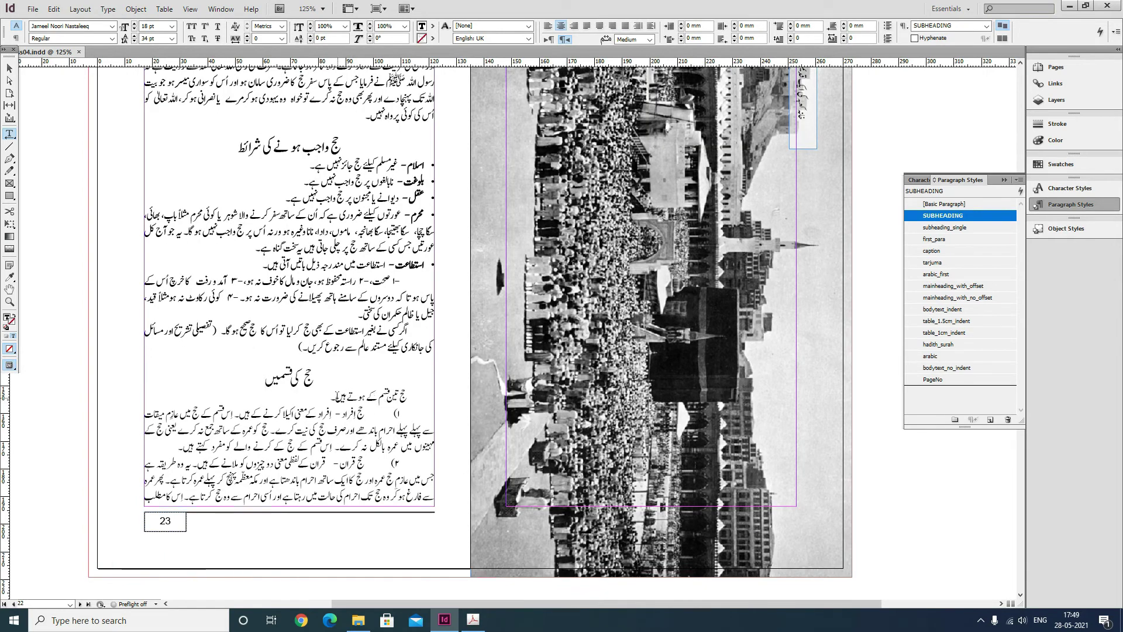
{"action": "left_click", "coordinate": [325, 397]}
{"action": "left_click_drag", "start_coordinate": [325, 398], "coordinate": [408, 398]}
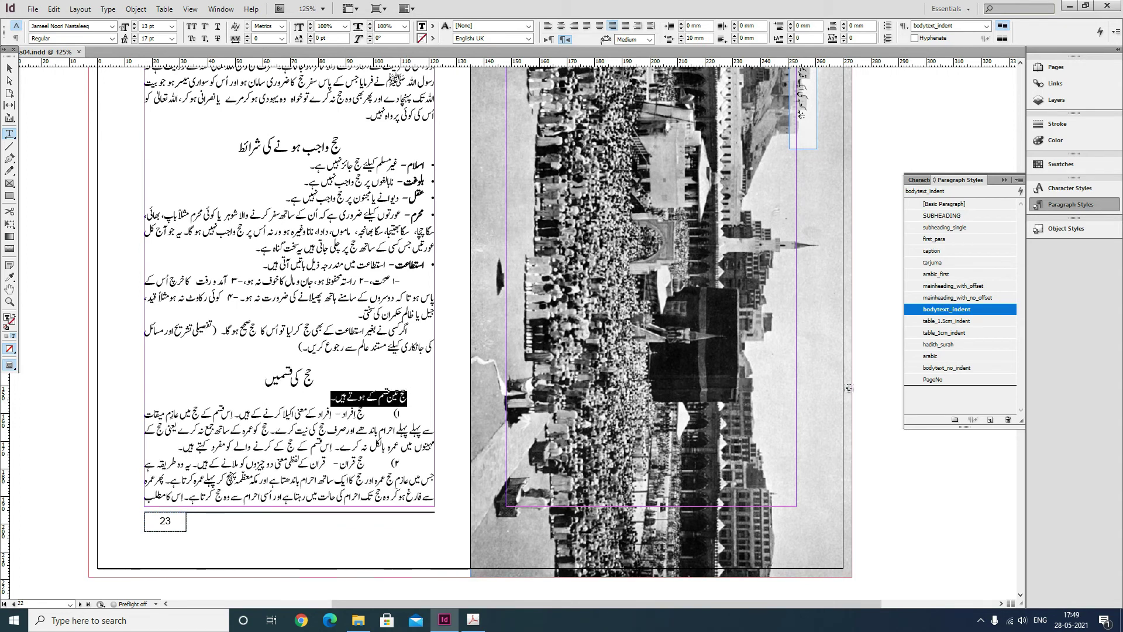
{"action": "left_click", "coordinate": [954, 368]}
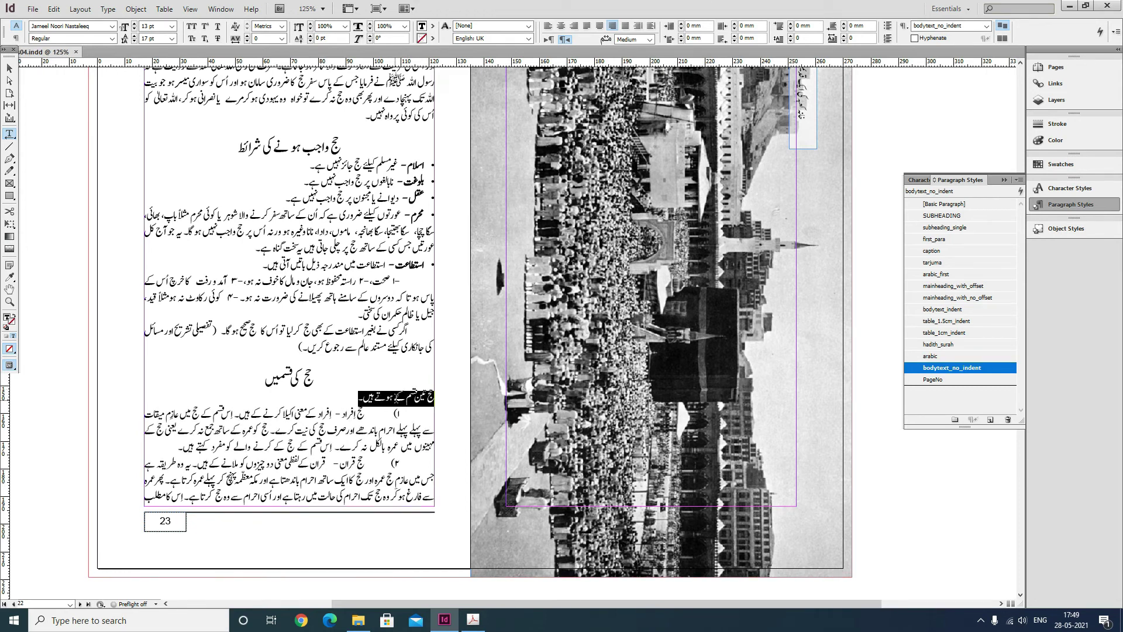
- Apply the table_1.5cm_indent paragraph style to the three numbered Hajj types running from page 23 onto page 24
{"action": "left_click_drag", "start_coordinate": [410, 419], "coordinate": [234, 454]}
{"action": "scroll", "coordinate": [574, 436], "scroll_direction": "down", "scroll_amount": 10}
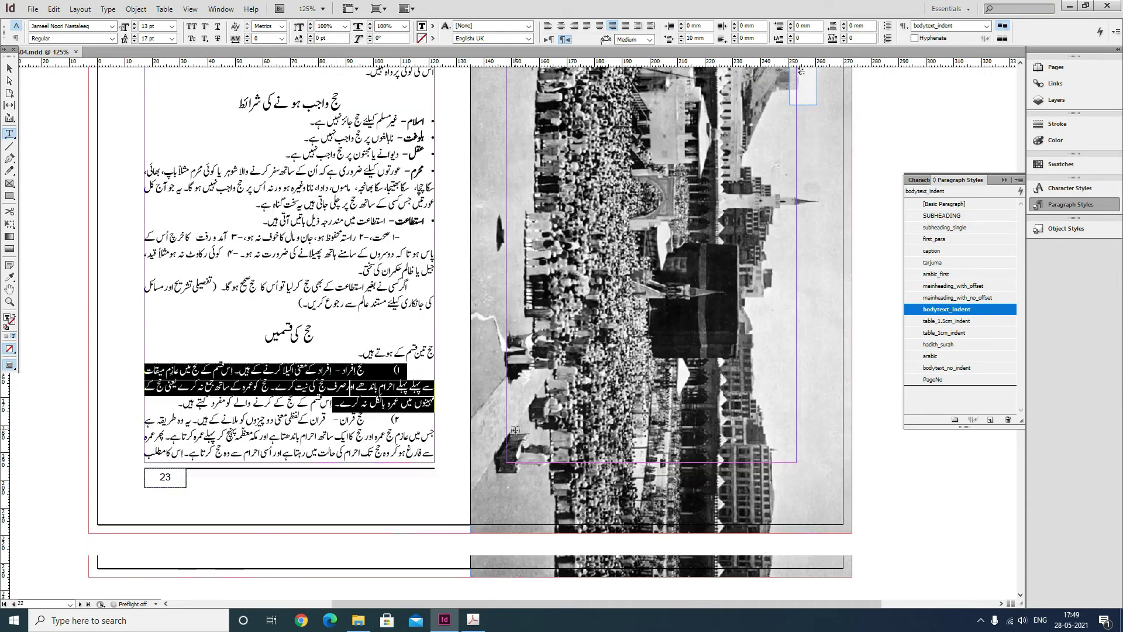
{"action": "left_click", "coordinate": [697, 445], "text": "shift"}
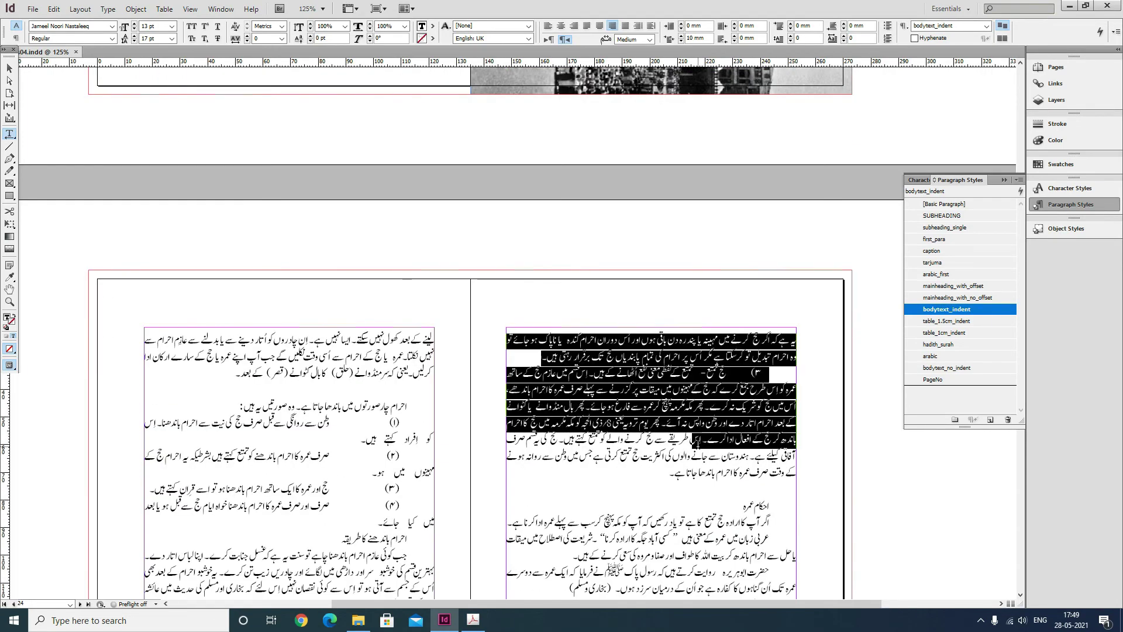
{"action": "scroll", "coordinate": [697, 444], "scroll_direction": "up", "scroll_amount": 3}
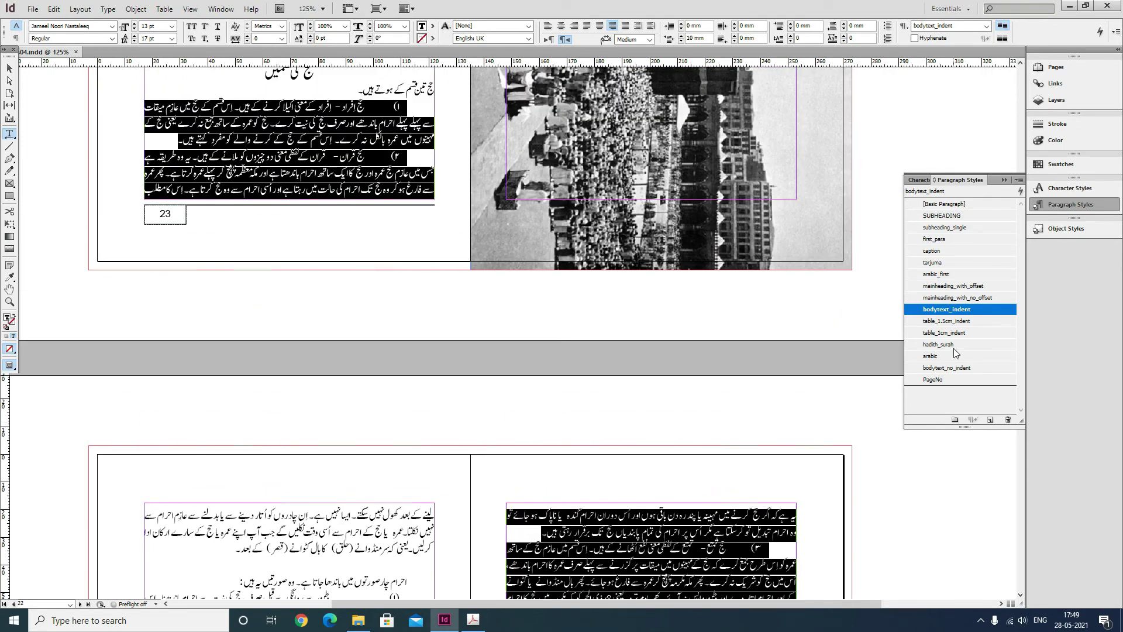
{"action": "left_click", "coordinate": [946, 322]}
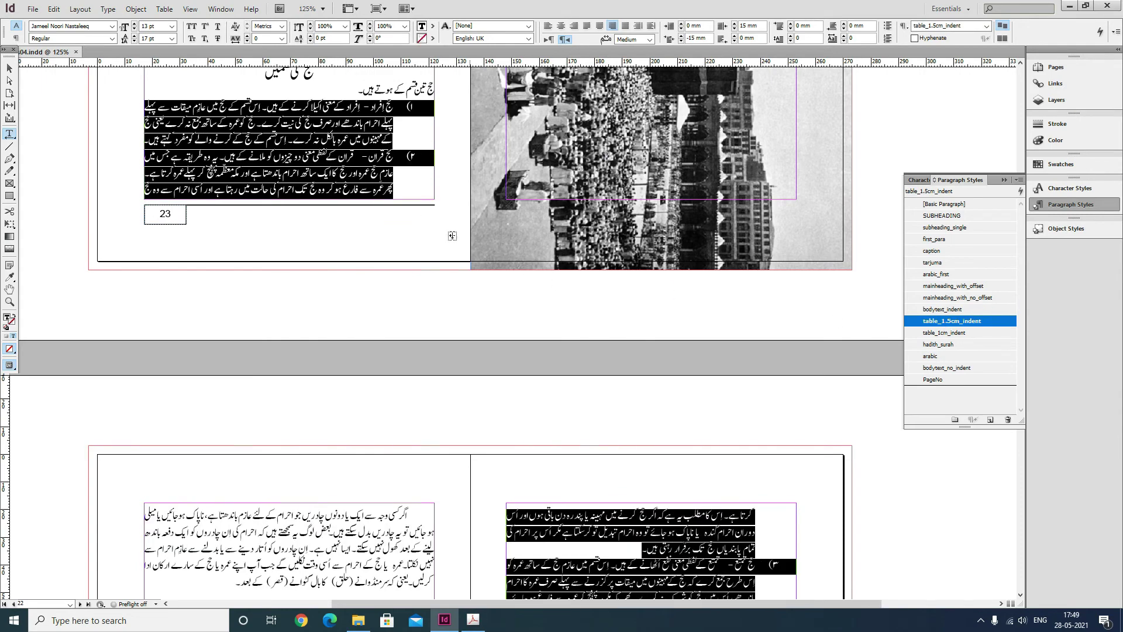
{"action": "left_click", "coordinate": [408, 157]}
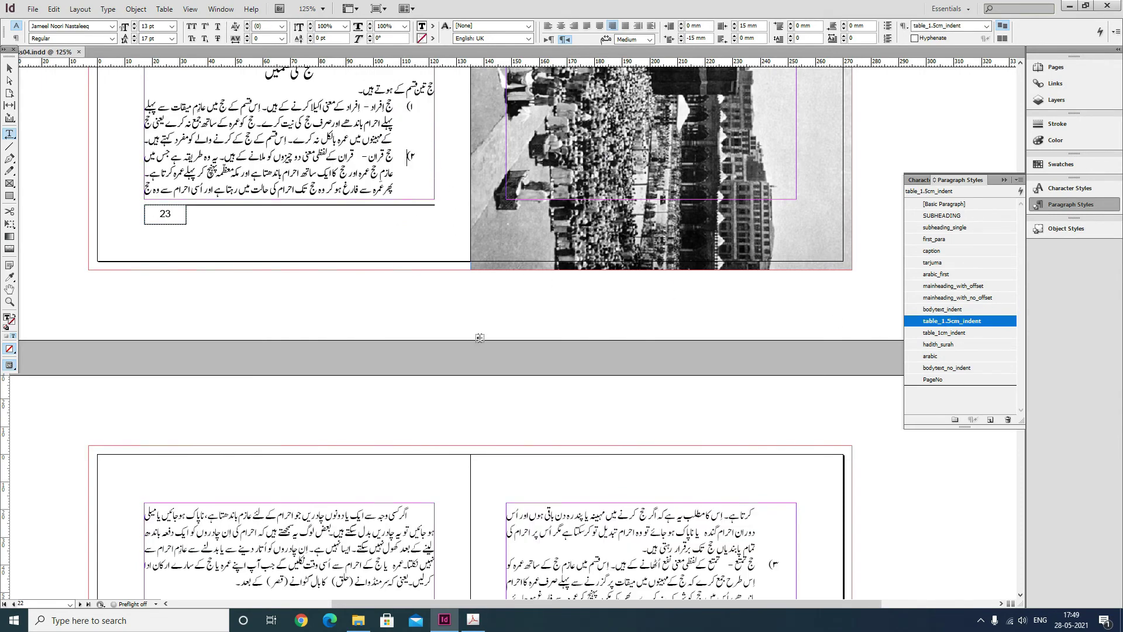
- Apply the bold character style to the lead terms of the first two numbered Hajj types on page 23
{"action": "scroll", "coordinate": [479, 337], "scroll_direction": "down", "scroll_amount": 3}
{"action": "scroll", "coordinate": [759, 433], "scroll_direction": "down", "scroll_amount": 1}
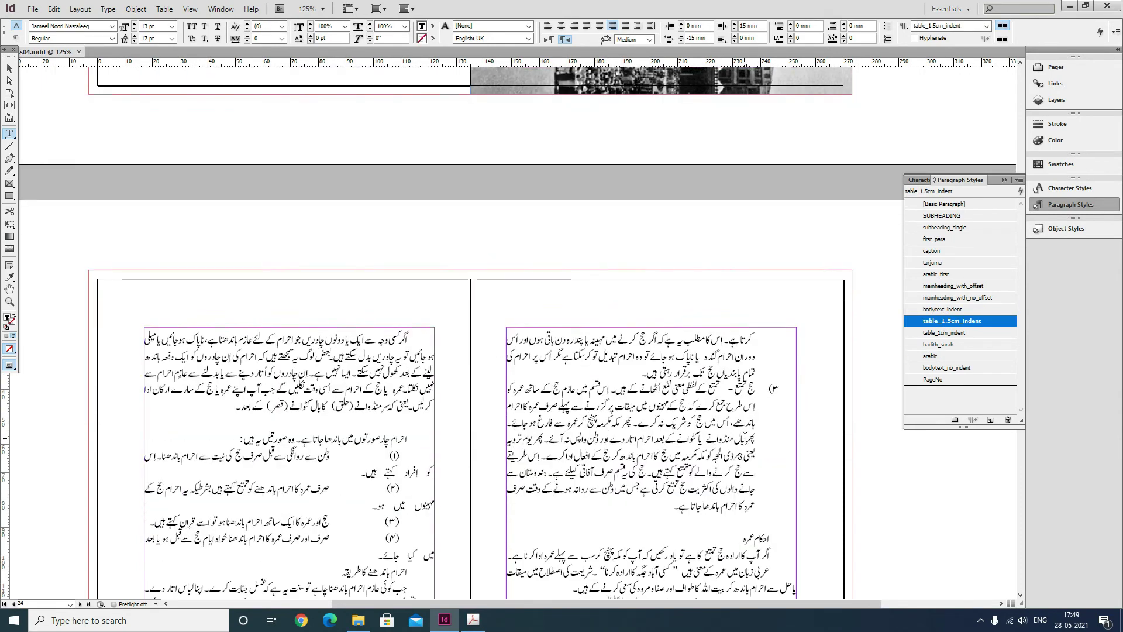
{"action": "scroll", "coordinate": [398, 253], "scroll_direction": "up", "scroll_amount": 7}
{"action": "left_click_drag", "start_coordinate": [361, 238], "coordinate": [394, 238]}
{"action": "left_click", "coordinate": [492, 26]}
{"action": "left_click", "coordinate": [470, 56]}
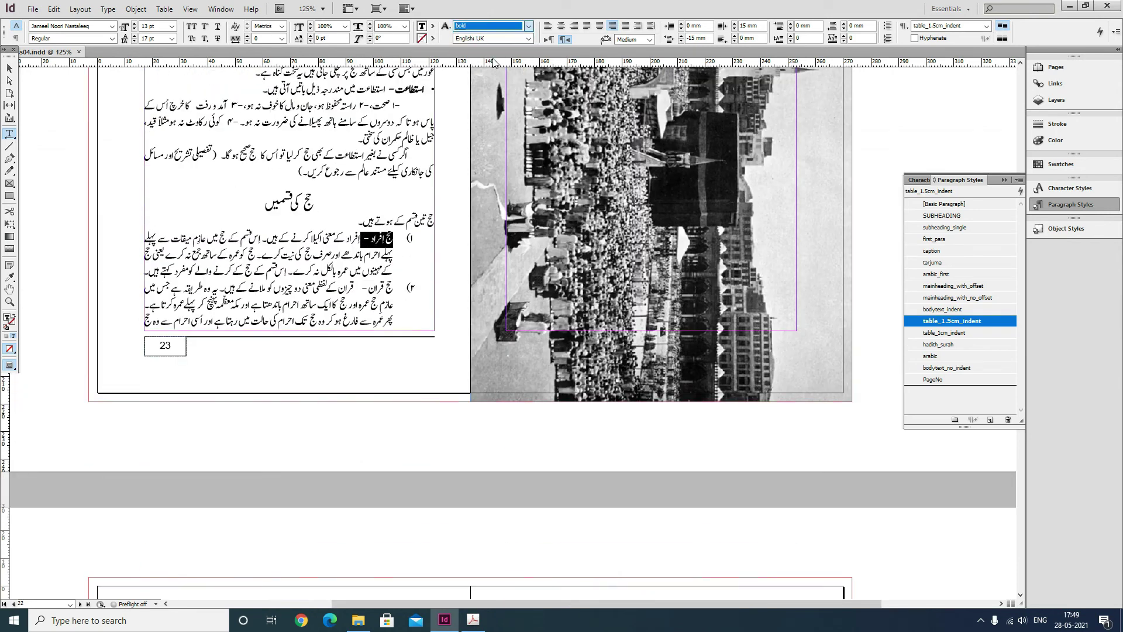
{"action": "left_click_drag", "start_coordinate": [364, 291], "coordinate": [396, 289]}
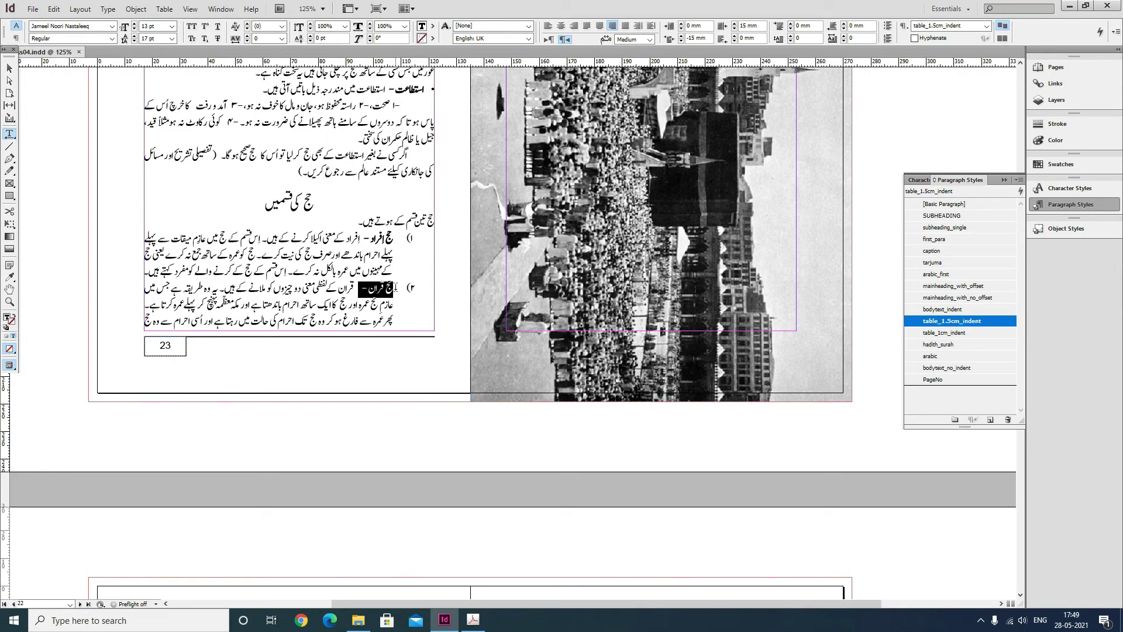
{"action": "left_click", "coordinate": [487, 29]}
{"action": "left_click", "coordinate": [470, 56]}
- Apply the bold character style to the lead term of the third numbered Hajj type on page 24
{"action": "left_click", "coordinate": [427, 256]}
{"action": "scroll", "coordinate": [427, 255], "scroll_direction": "down", "scroll_amount": 8}
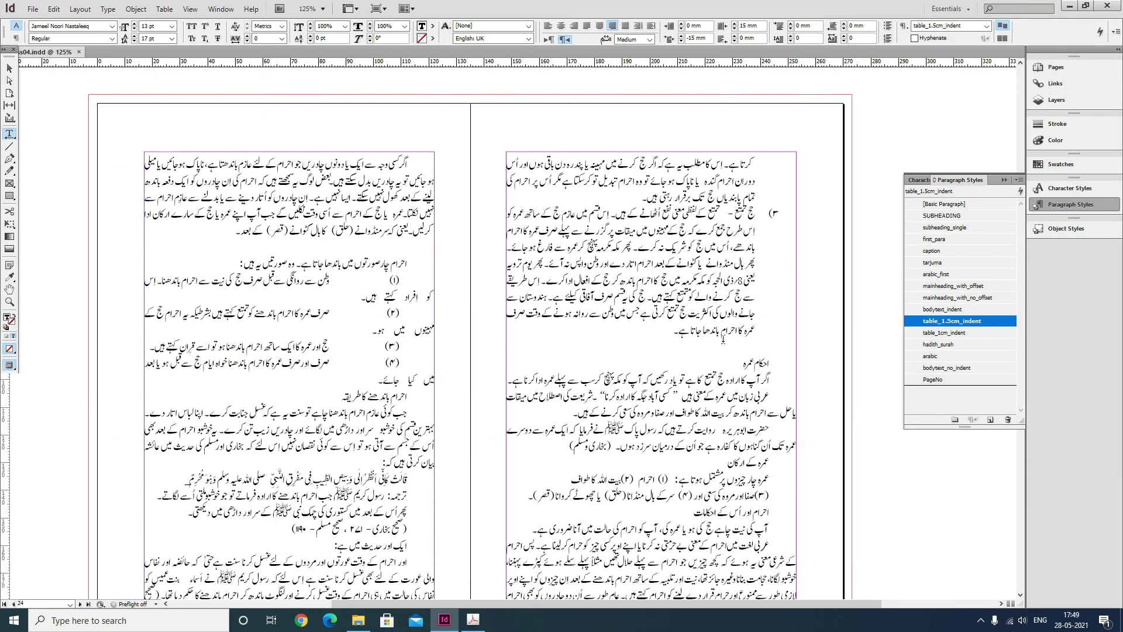
{"action": "left_click_drag", "start_coordinate": [728, 215], "coordinate": [759, 210]}
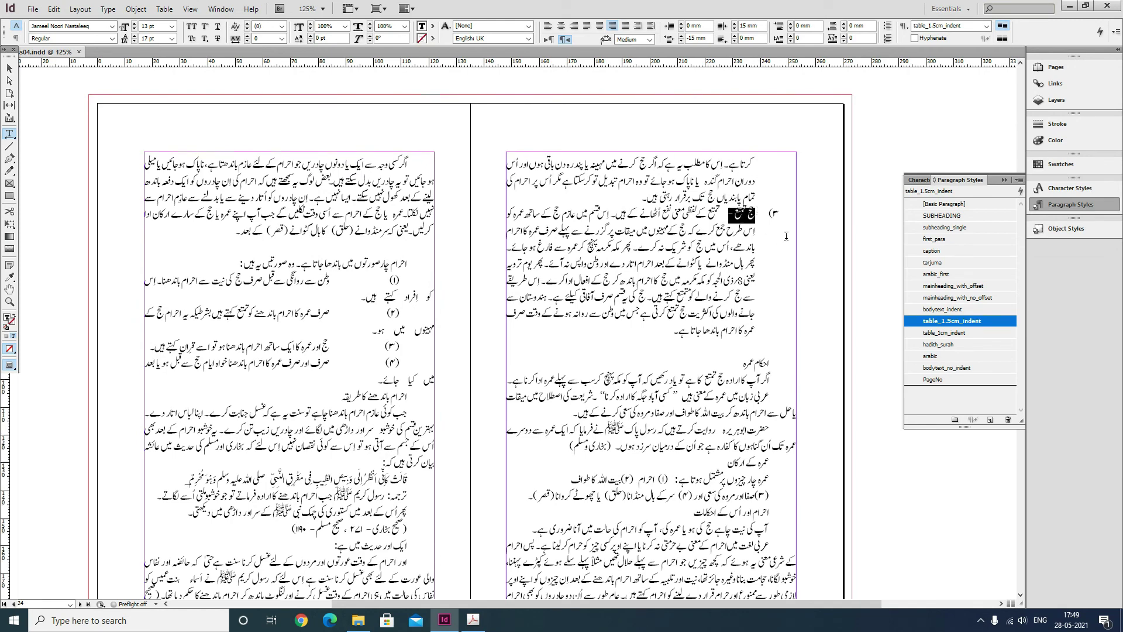
{"action": "scroll", "coordinate": [787, 236], "scroll_direction": "up", "scroll_amount": 6}
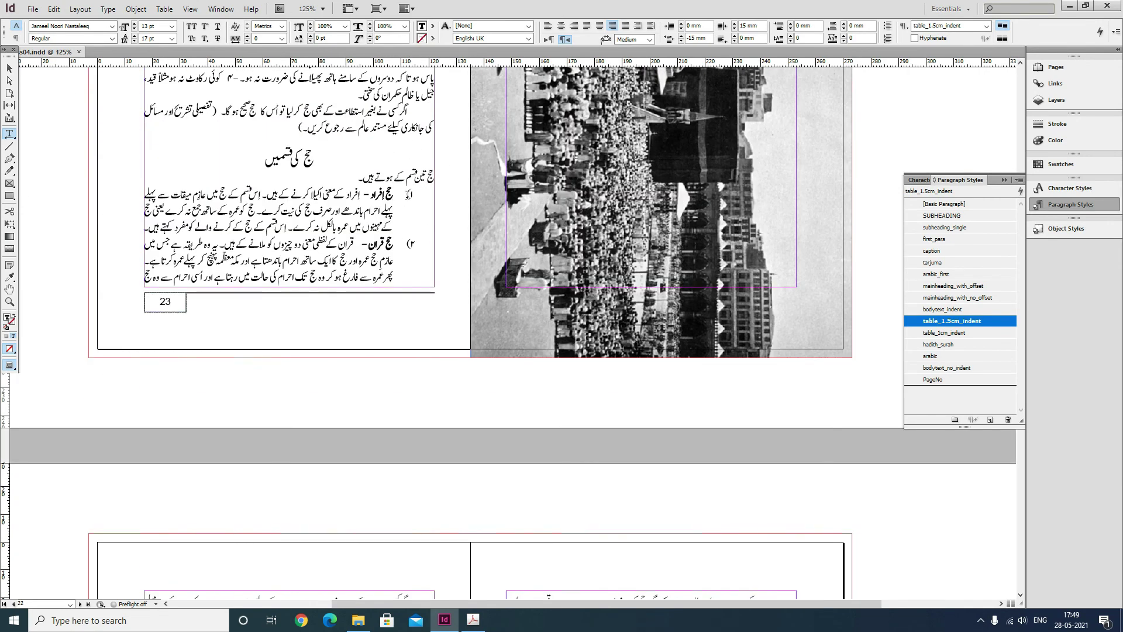
{"action": "scroll", "coordinate": [704, 286], "scroll_direction": "down", "scroll_amount": 5}
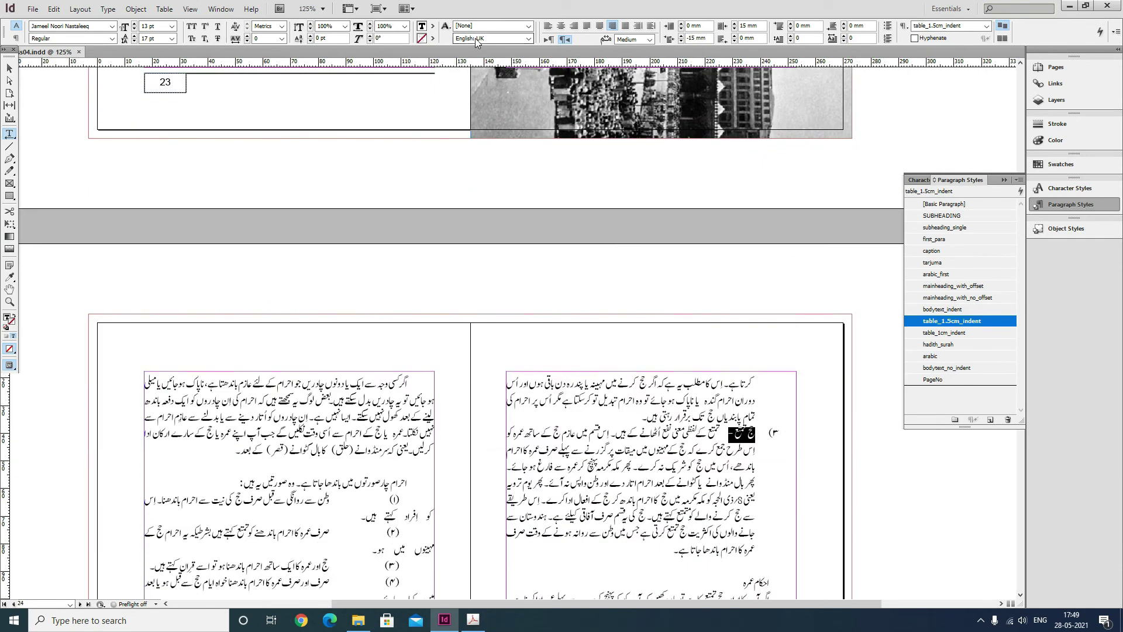
{"action": "left_click", "coordinate": [528, 26]}
{"action": "left_click", "coordinate": [480, 34]}
{"action": "left_click", "coordinate": [720, 401]}
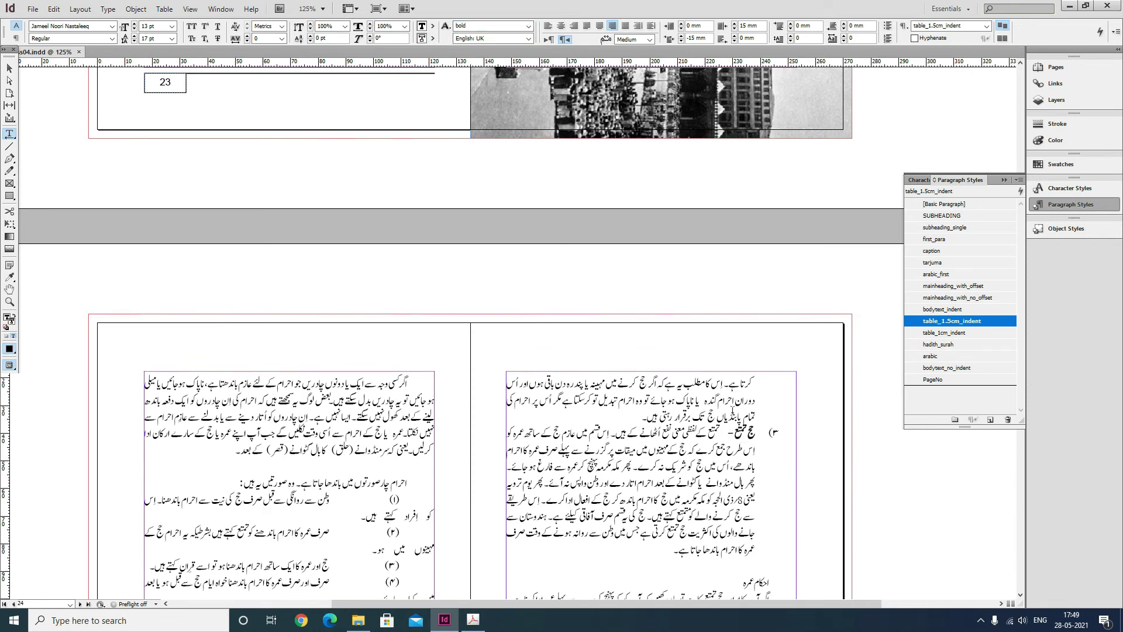
- Insert a frame break after the third Hajj type's last line on page 24, pushing the احکام عمرہ text onto page 25
{"action": "scroll", "coordinate": [719, 400], "scroll_direction": "down", "scroll_amount": 3}
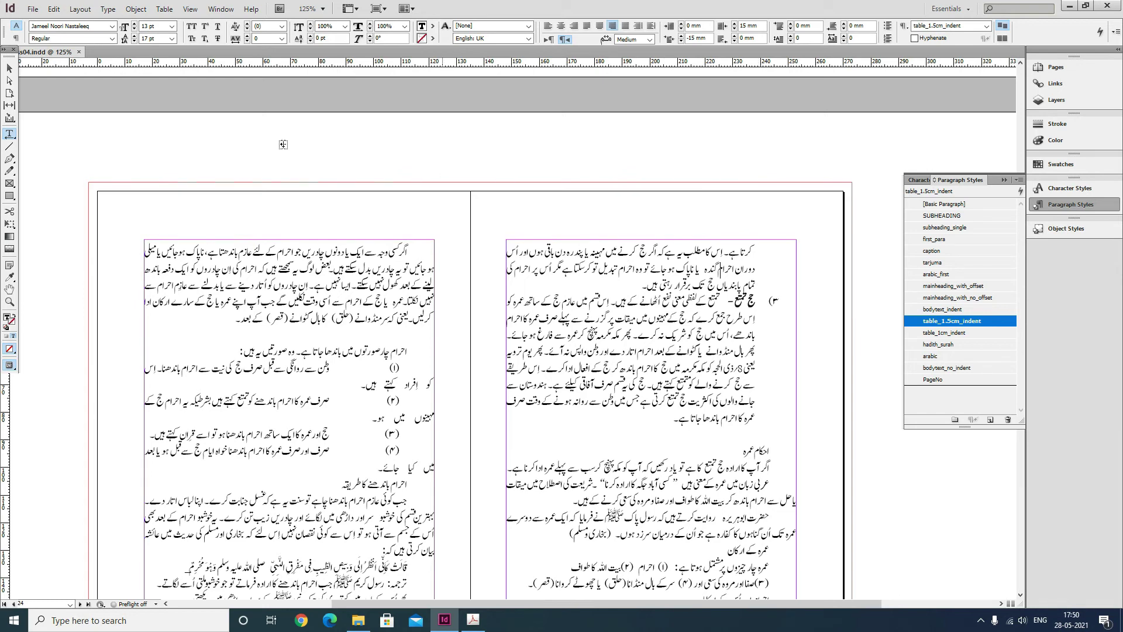
{"action": "left_click", "coordinate": [9, 68]}
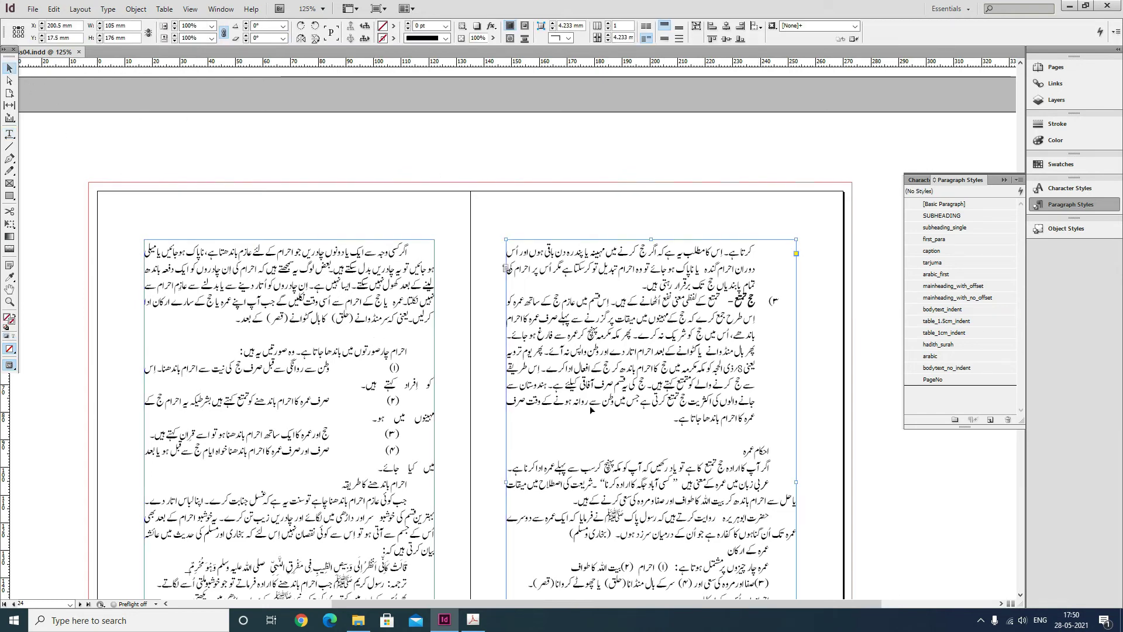
{"action": "scroll", "coordinate": [714, 369], "scroll_direction": "down", "scroll_amount": 1}
{"action": "scroll", "coordinate": [772, 328], "scroll_direction": "down", "scroll_amount": 3}
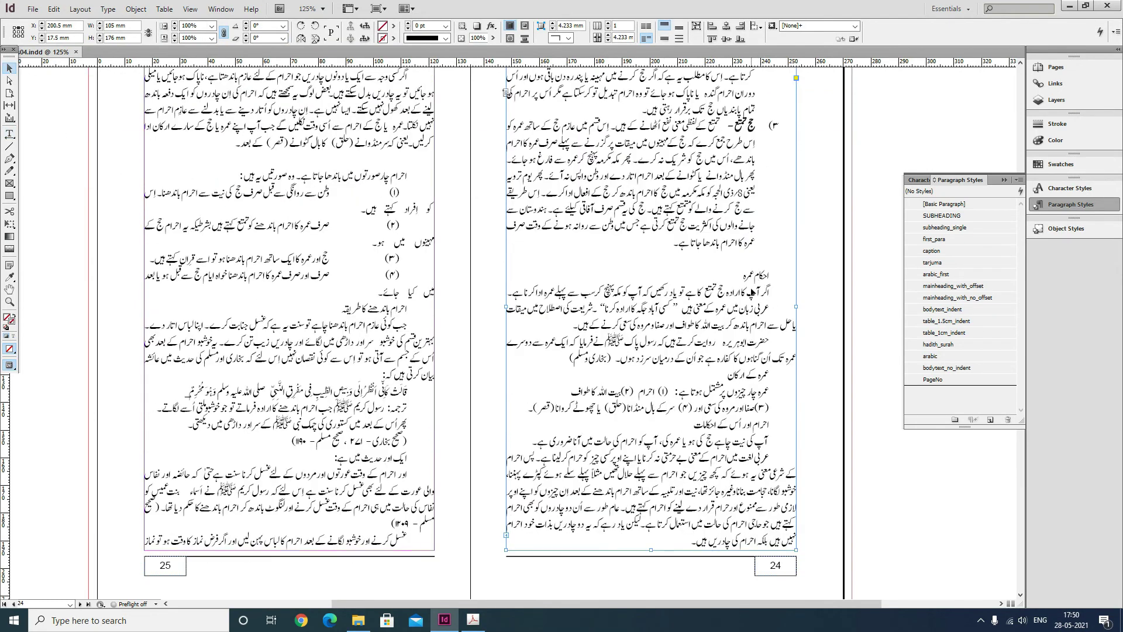
{"action": "left_click", "coordinate": [9, 135]}
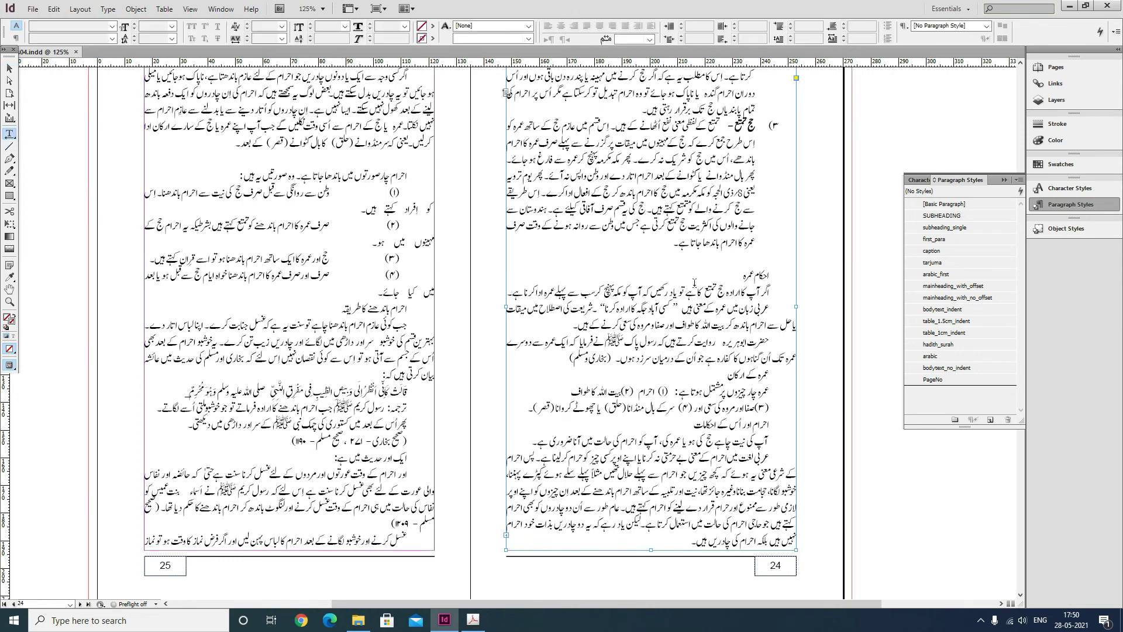
{"action": "left_click", "coordinate": [666, 244]}
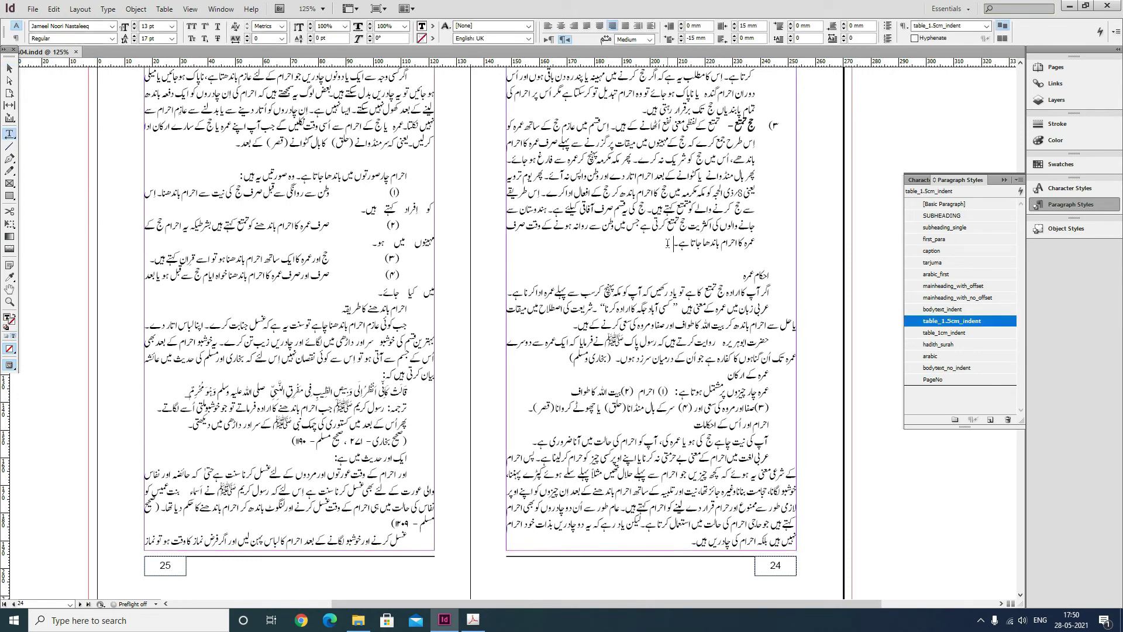
{"action": "key", "text": "KP_Enter"}
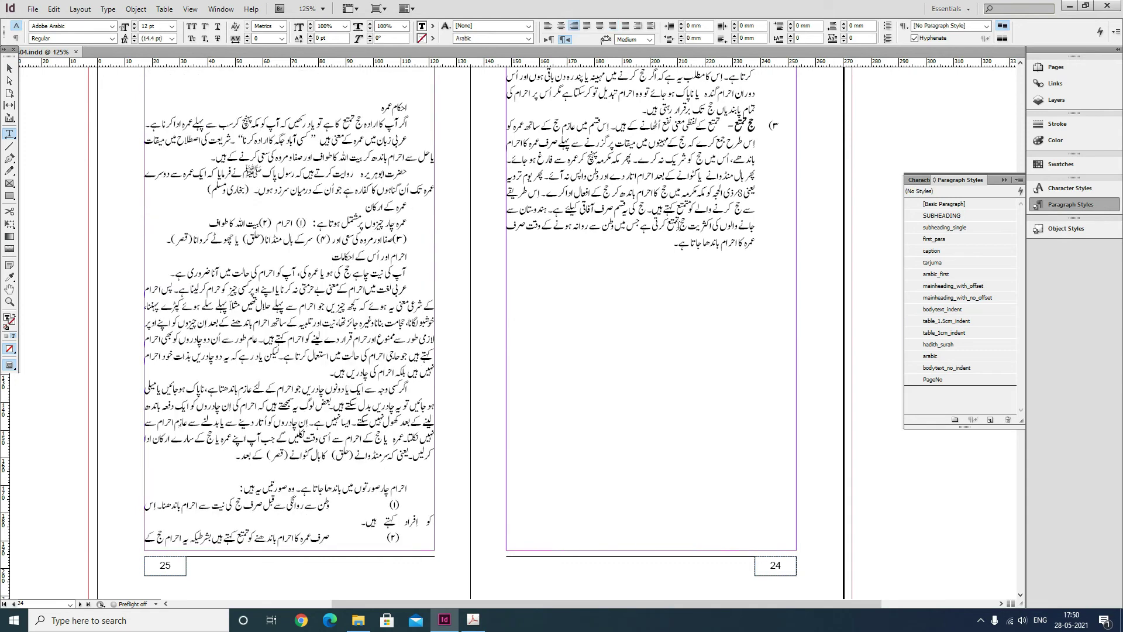
- Delete the empty paragraphs above the احکام عمرہ heading at the start of page 25
{"action": "scroll", "coordinate": [425, 377], "scroll_direction": "up", "scroll_amount": 5}
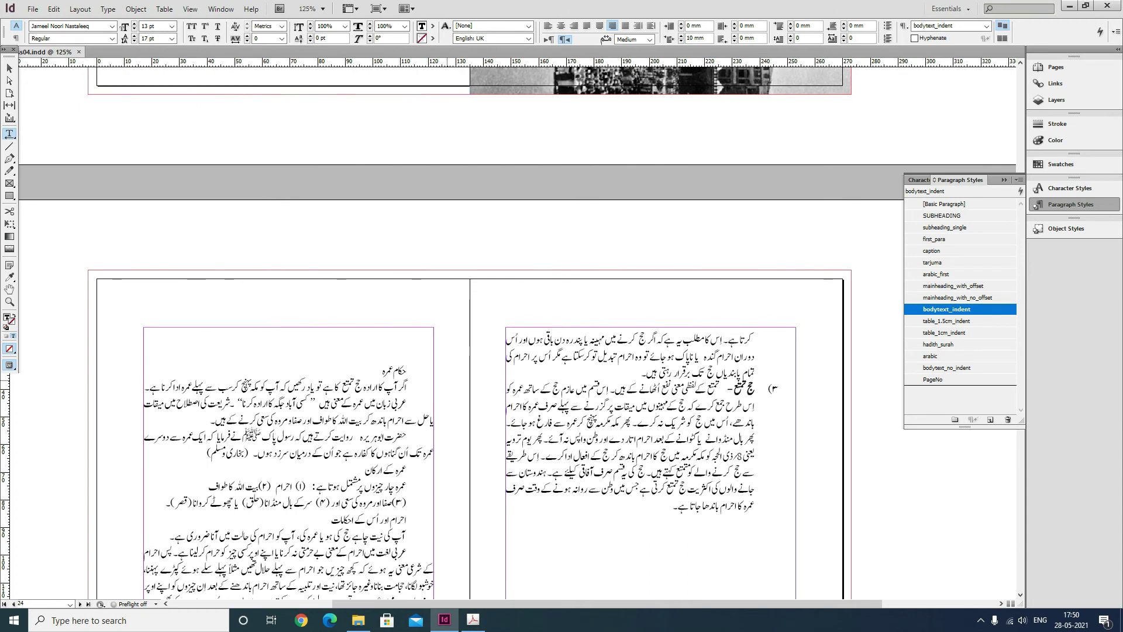
{"action": "key", "text": "BackSpace"}
{"action": "key", "text": "BackSpace"}
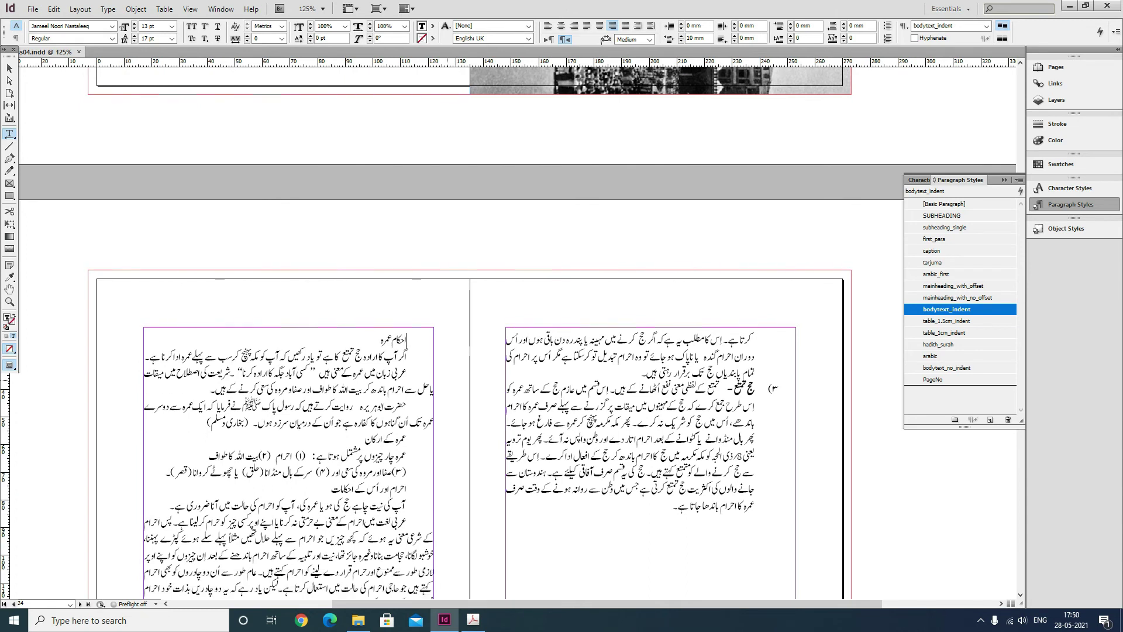
{"action": "key", "text": "Escape"}
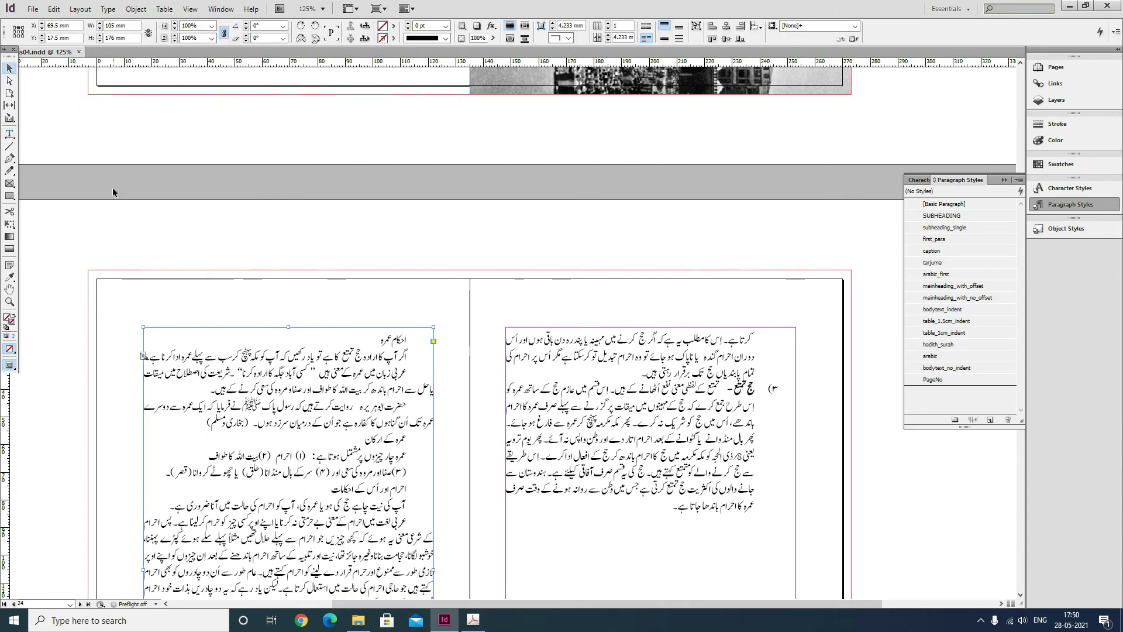
- Place the grayscale Gateway of Makkah image below the text on page 24, about 105 mm wide across the text frame
{"action": "scroll", "coordinate": [646, 479], "scroll_direction": "down", "scroll_amount": 3}
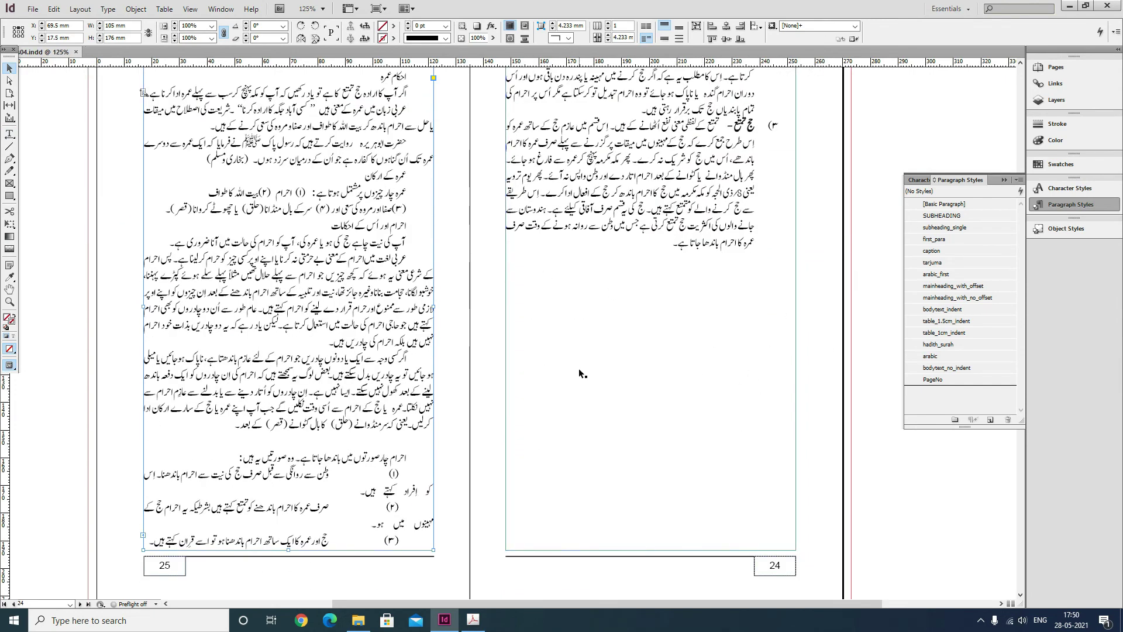
{"action": "left_click", "coordinate": [32, 9]}
{"action": "left_click", "coordinate": [53, 160]}
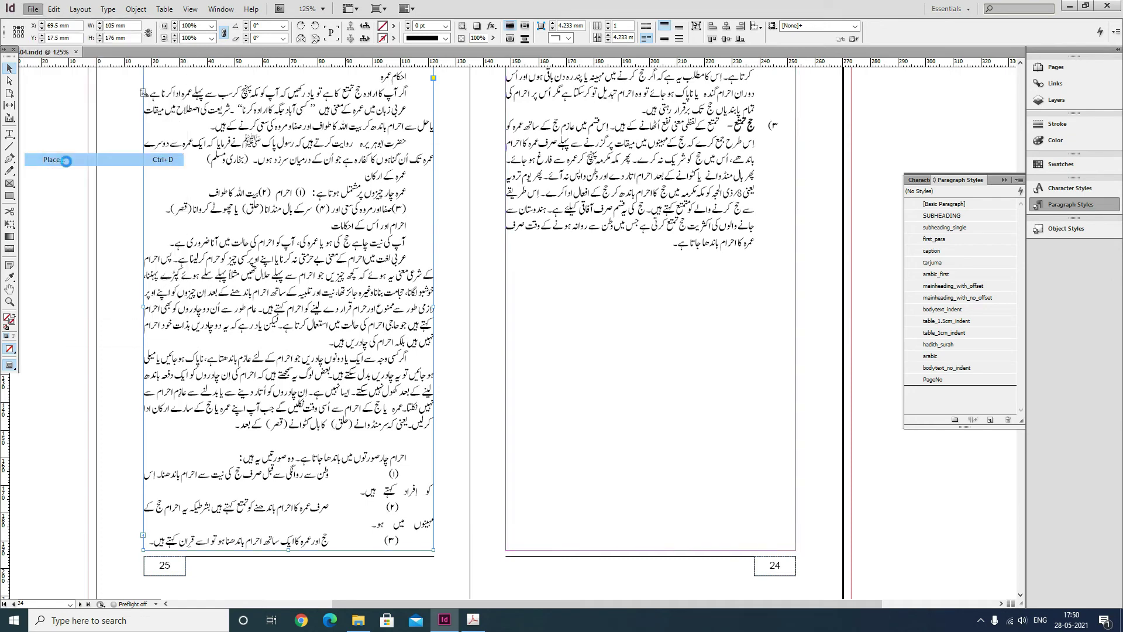
{"action": "left_click", "coordinate": [857, 280]}
{"action": "key", "text": "g"}
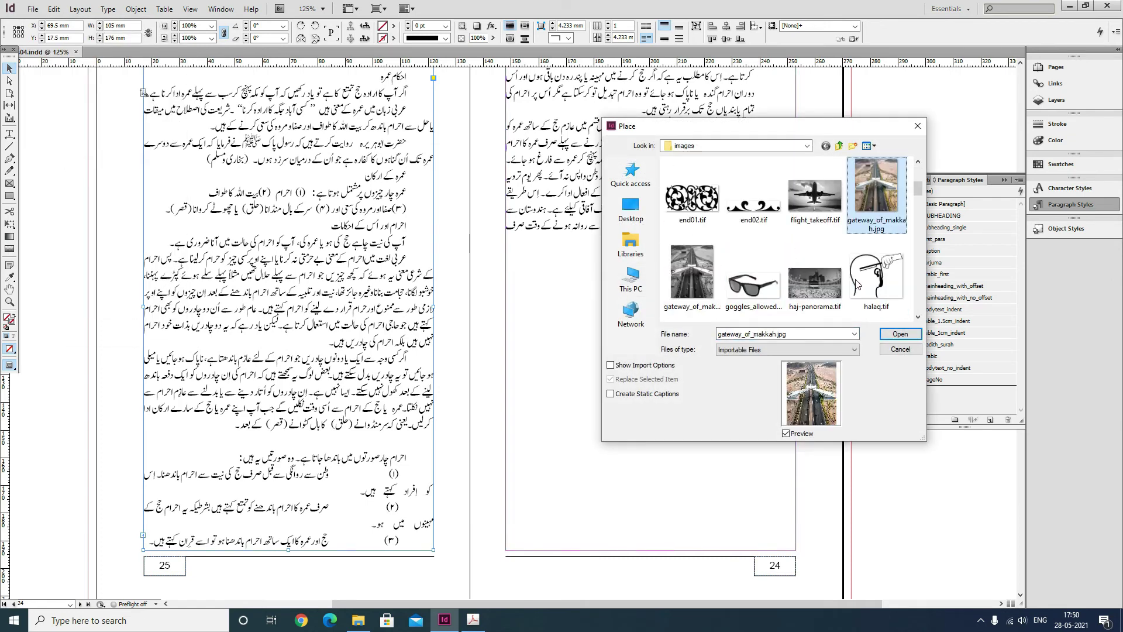
{"action": "left_click", "coordinate": [693, 275]}
{"action": "left_click", "coordinate": [901, 334]}
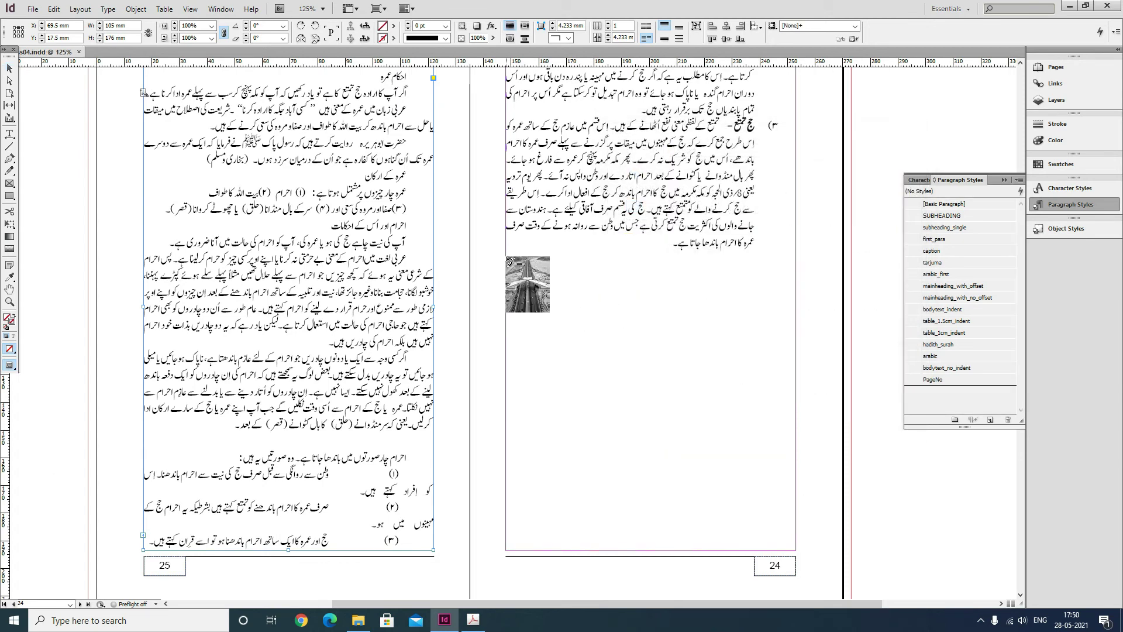
{"action": "left_click_drag", "start_coordinate": [506, 259], "coordinate": [794, 422]}
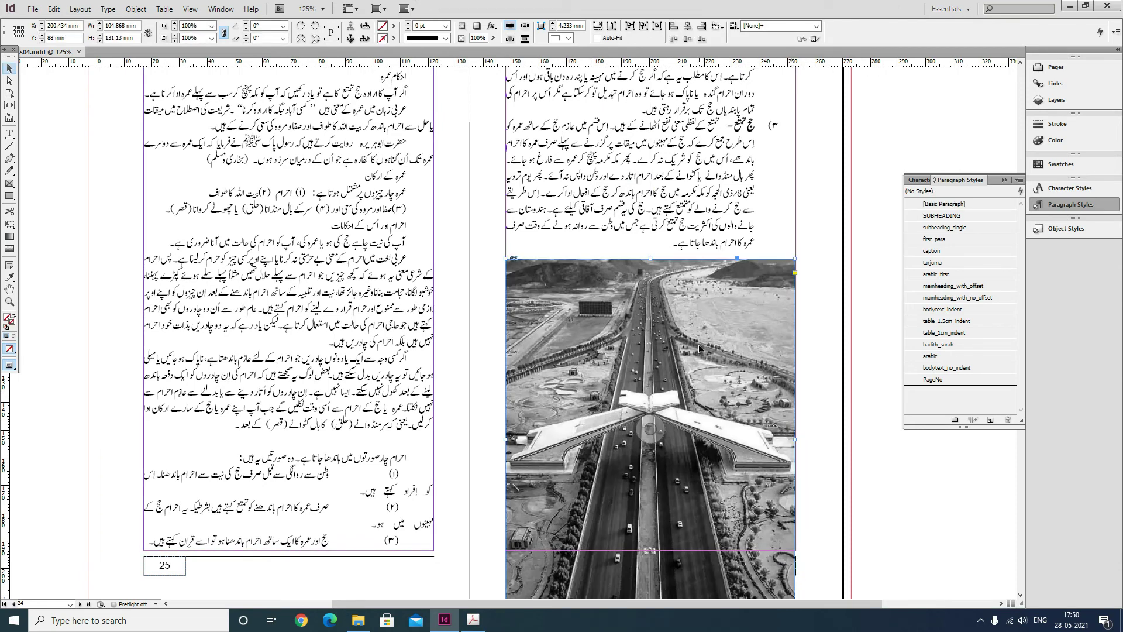
- Crop the image frame's lower edge to the text frame's bottom and raise its upper edge slightly, making it about 106.5 mm high
{"action": "scroll", "coordinate": [741, 304], "scroll_direction": "down", "scroll_amount": 3}
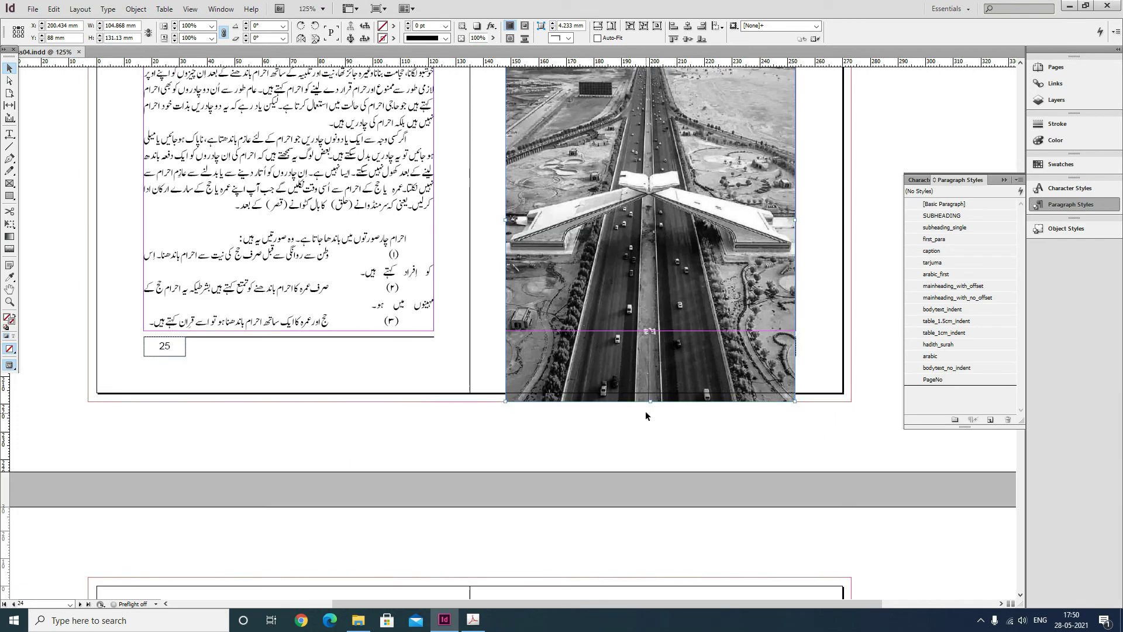
{"action": "left_click_drag", "start_coordinate": [650, 403], "coordinate": [650, 330]}
{"action": "scroll", "coordinate": [801, 318], "scroll_direction": "up", "scroll_amount": 2}
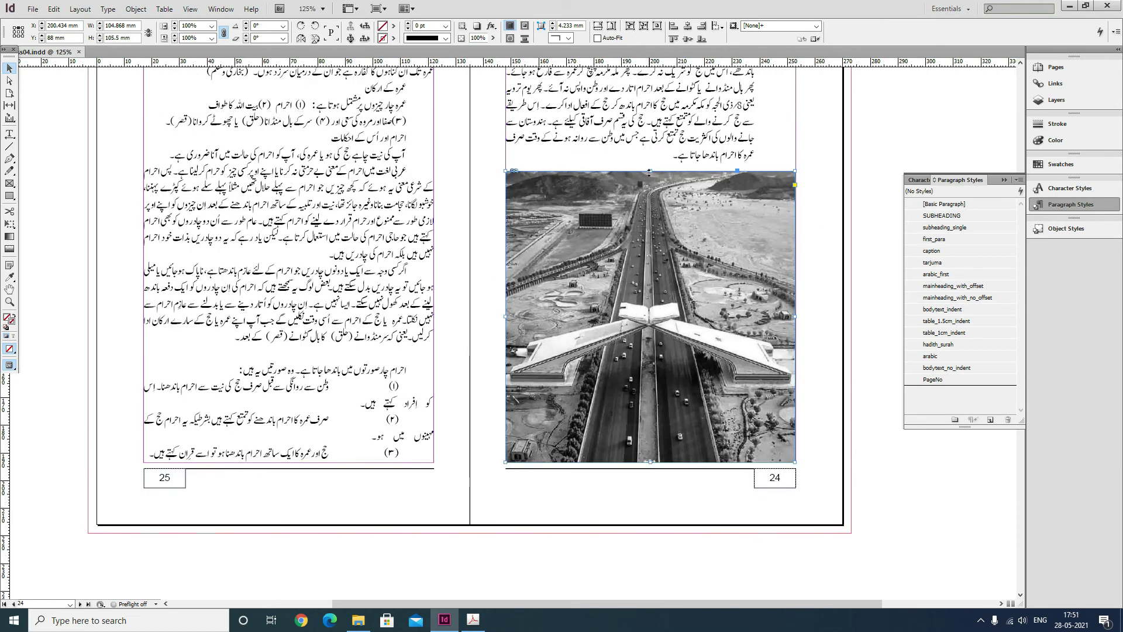
{"action": "left_click_drag", "start_coordinate": [651, 171], "coordinate": [651, 168]}
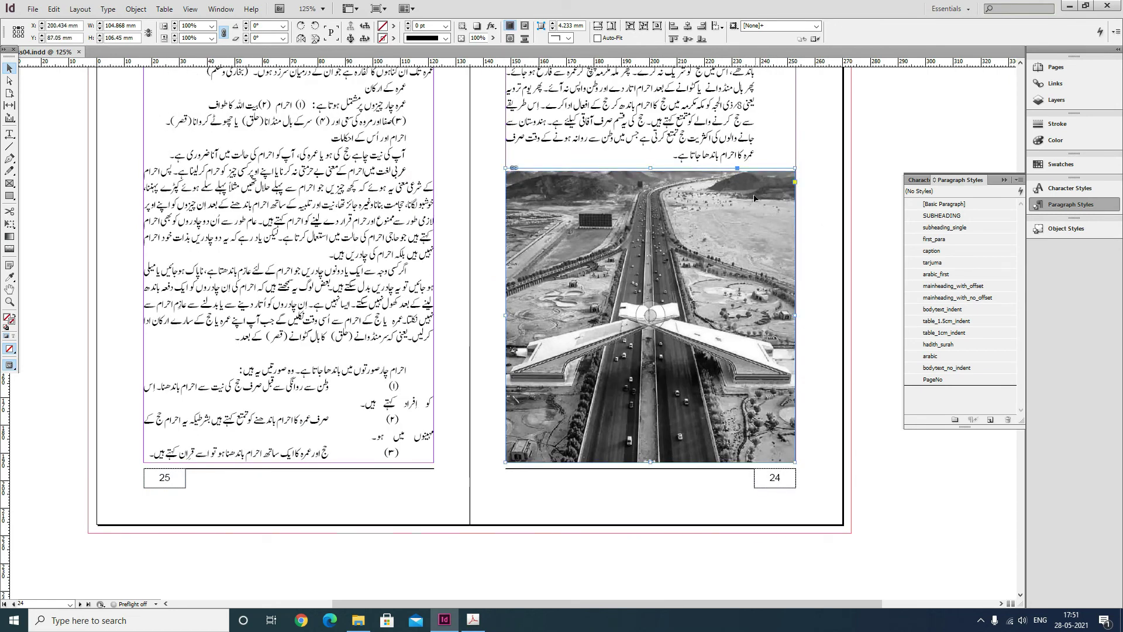
- Apply the ImageFrame object style to the Gateway of Makkah image on page 24
{"action": "left_click", "coordinate": [1075, 233]}
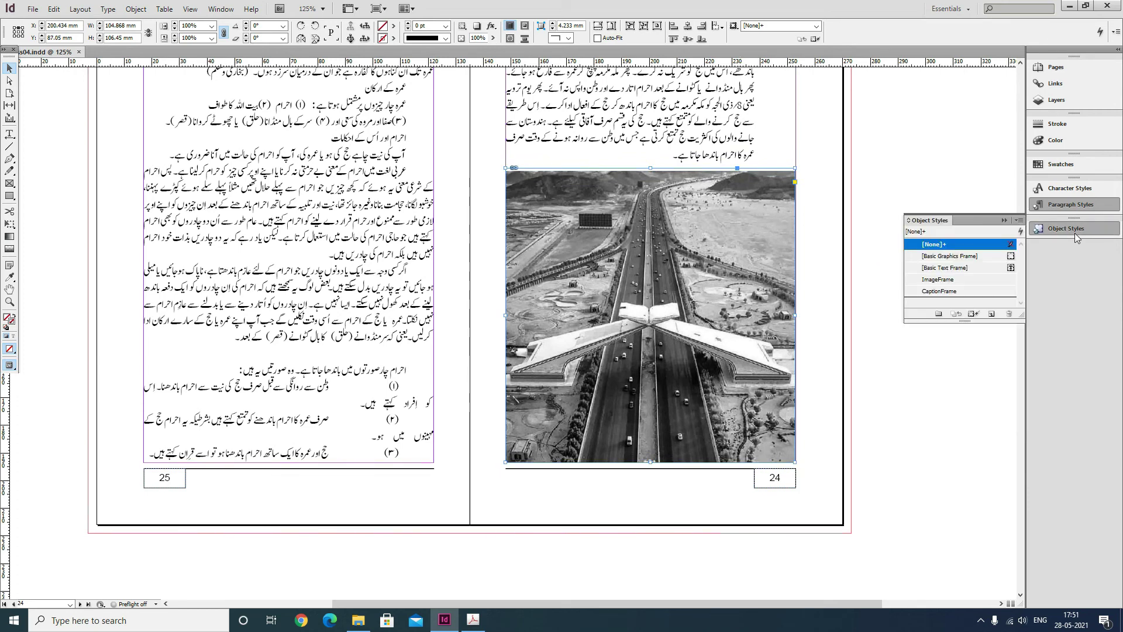
{"action": "left_click", "coordinate": [939, 280]}
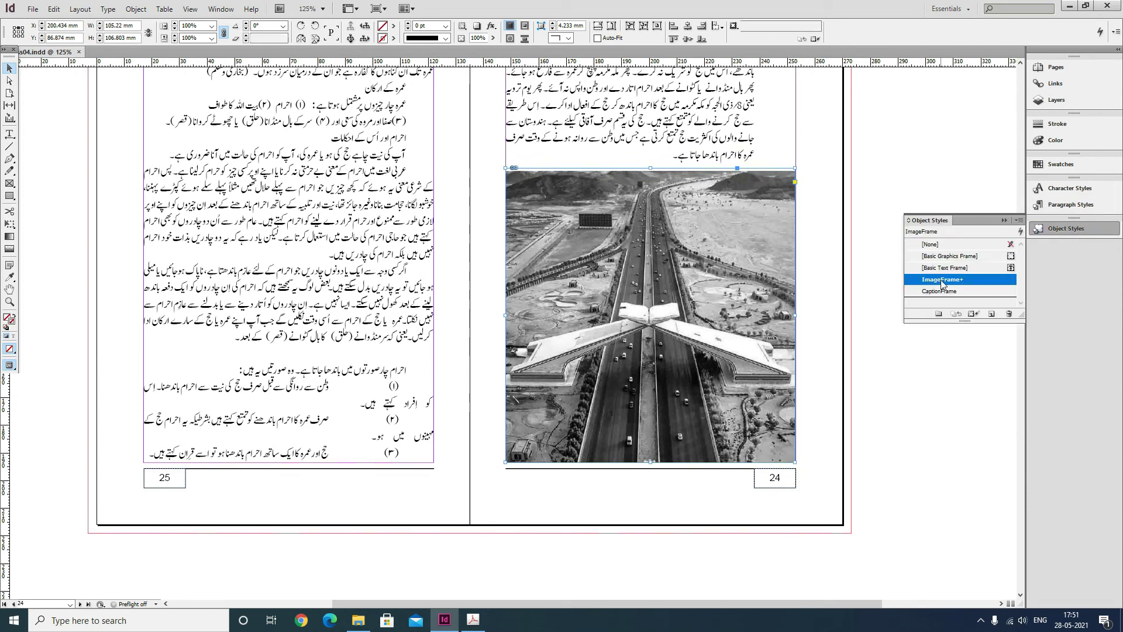
{"action": "left_click", "coordinate": [818, 169]}
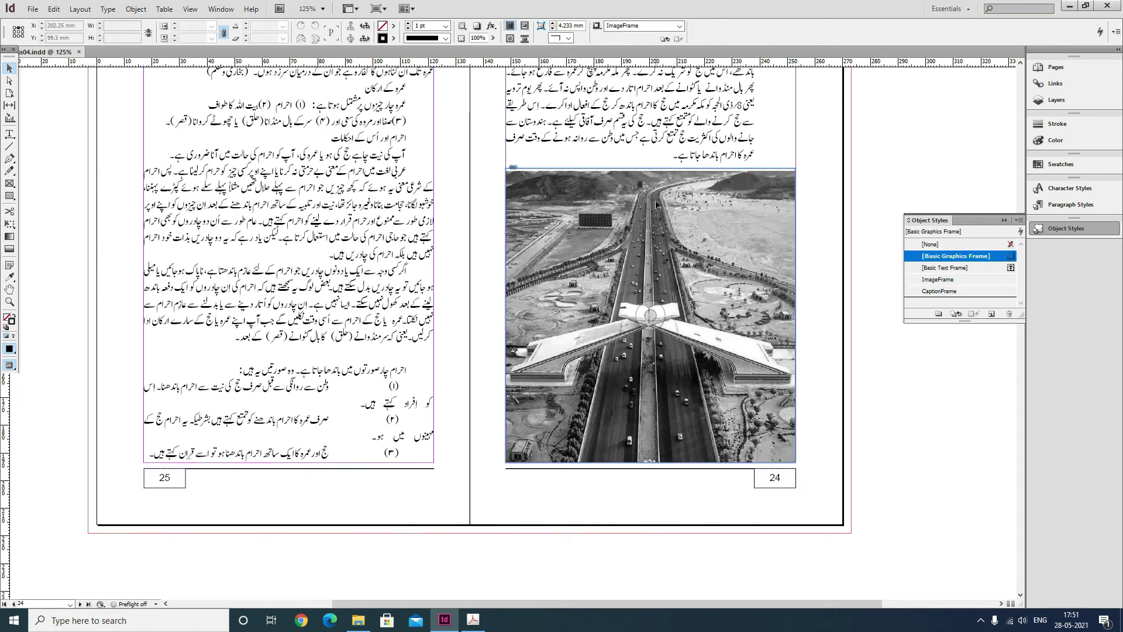
- Try fitting the Gateway of Makkah image content proportionally inside its frame
{"action": "left_click", "coordinate": [657, 204]}
{"action": "right_click", "coordinate": [658, 204]}
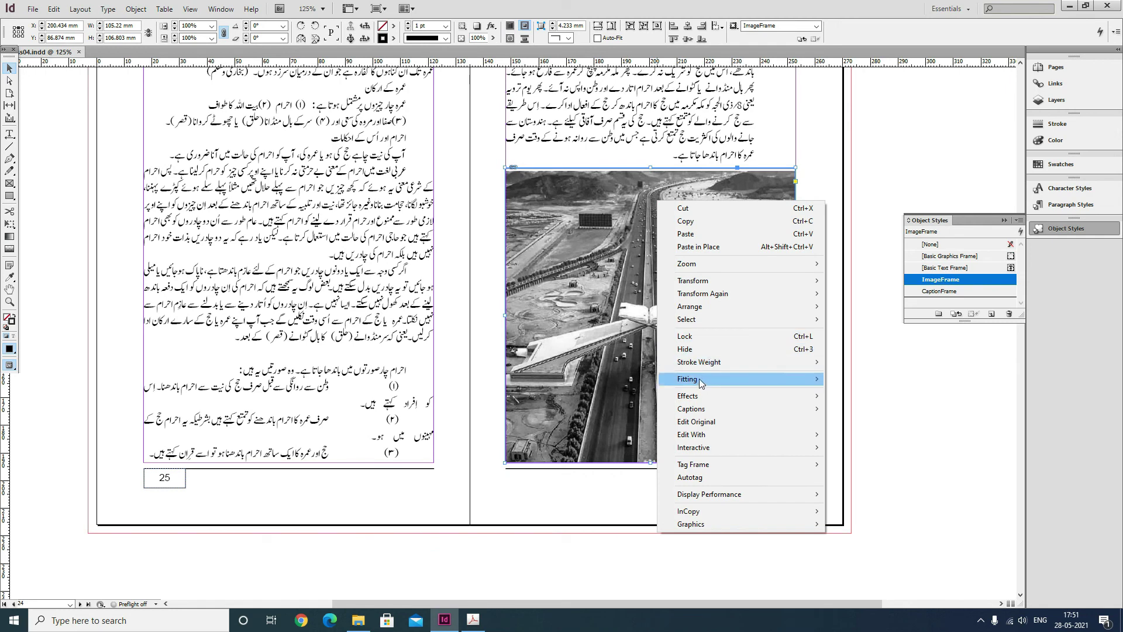
{"action": "mouse_move", "coordinate": [700, 378]}
{"action": "left_click", "coordinate": [857, 392]}
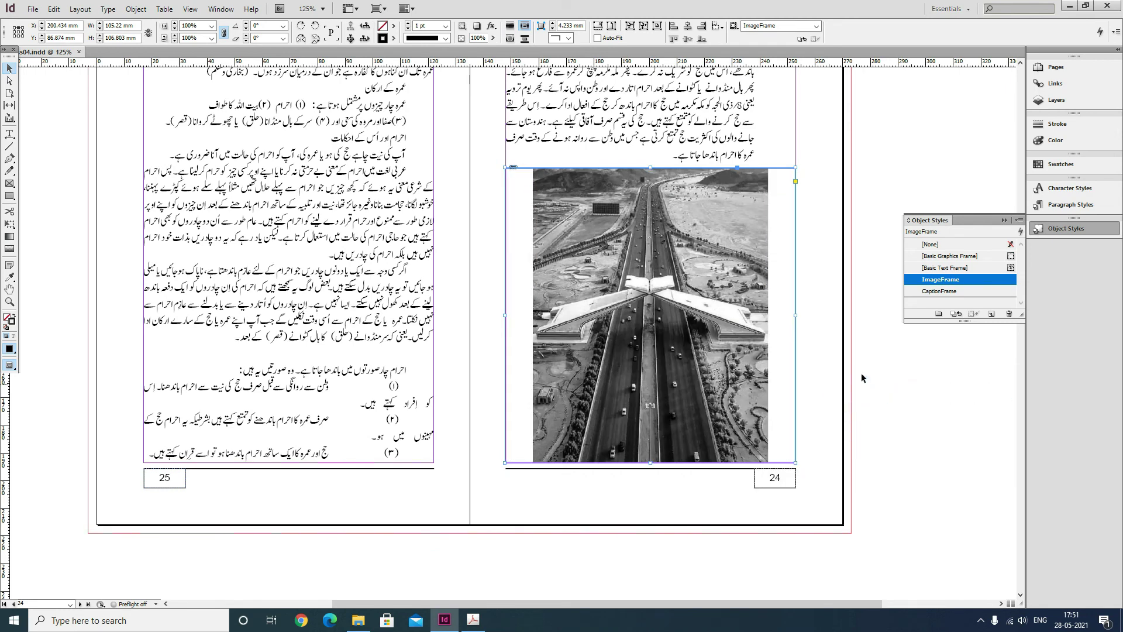
- Fill the Gateway of Makkah frame proportionally with its image
{"action": "right_click", "coordinate": [694, 217]}
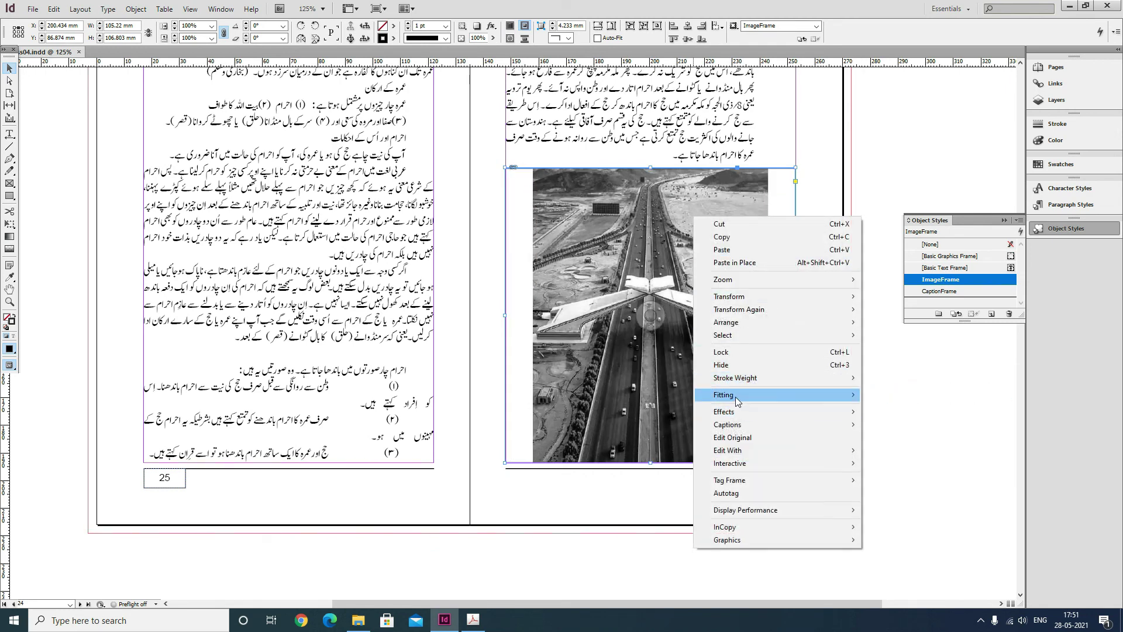
{"action": "mouse_move", "coordinate": [831, 398]}
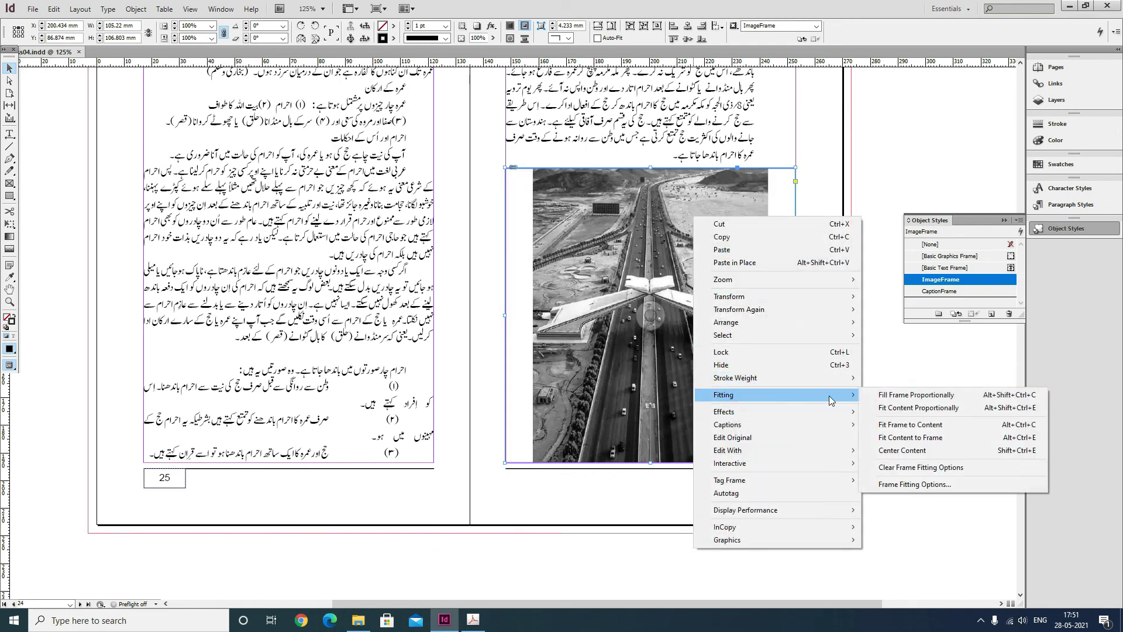
{"action": "left_click", "coordinate": [908, 400]}
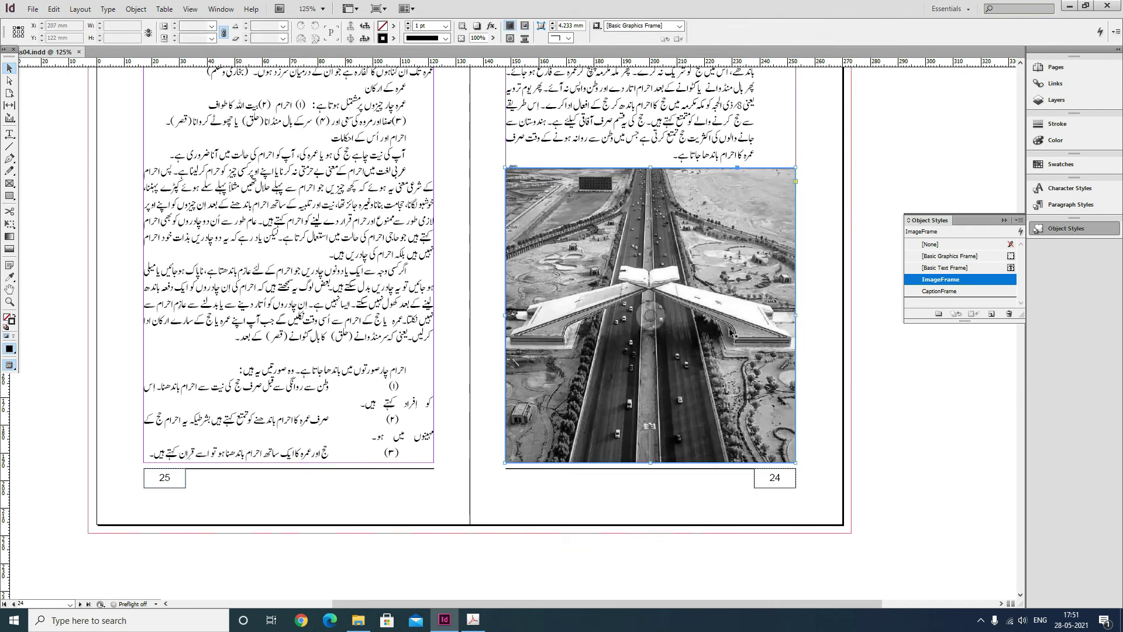
{"action": "left_click", "coordinate": [808, 346]}
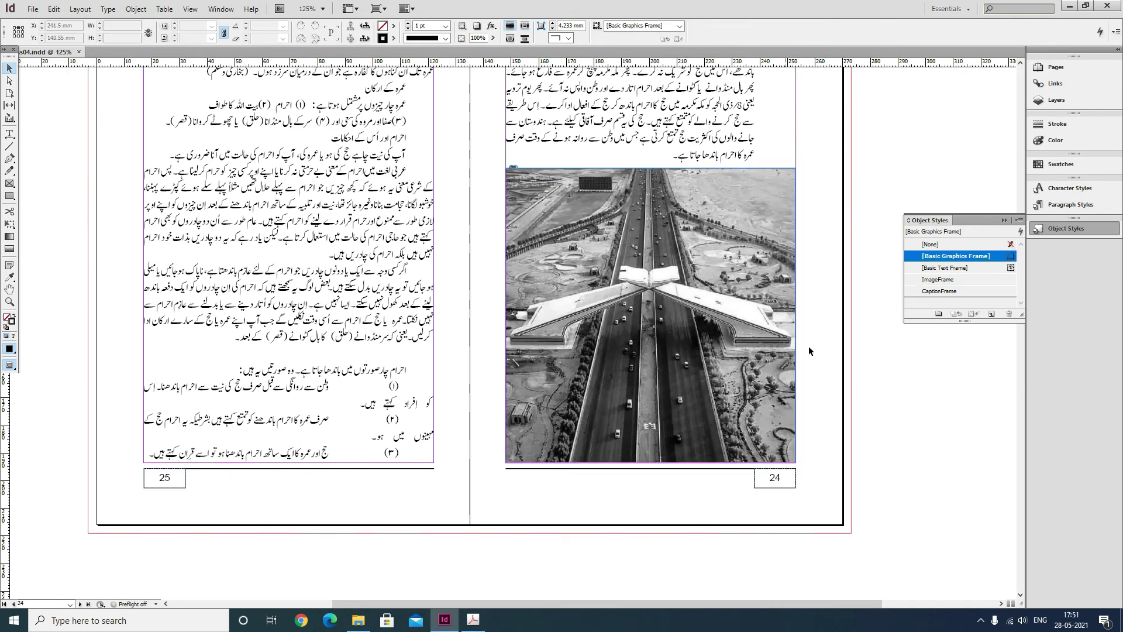
- Generate the گیٹوے آف مکہ caption for the image on page 24
{"action": "left_click", "coordinate": [764, 192]}
{"action": "left_click", "coordinate": [136, 9]}
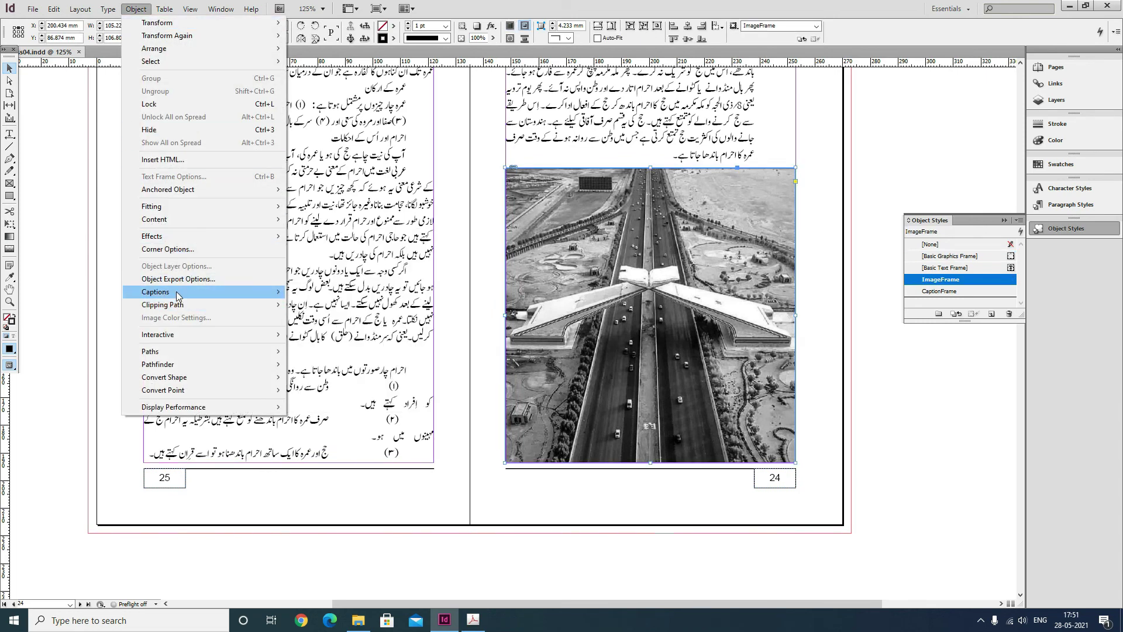
{"action": "mouse_move", "coordinate": [177, 296]}
{"action": "left_click", "coordinate": [349, 320]}
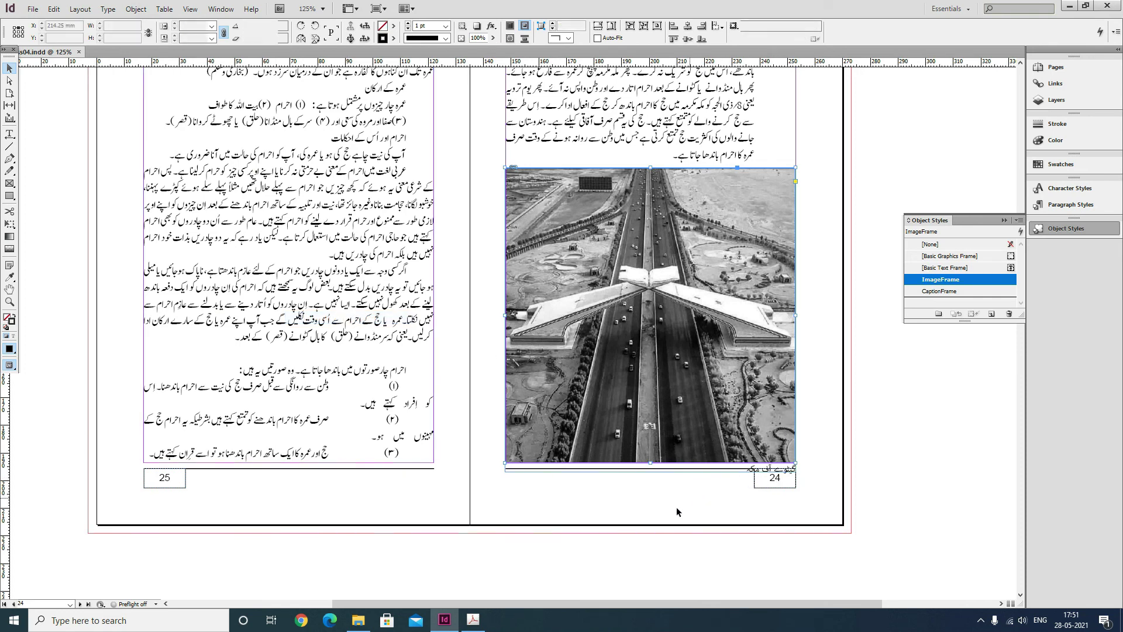
- Move the generated caption onto the upper part of the image and apply the CaptionFrame object style to it
{"action": "left_click", "coordinate": [734, 479]}
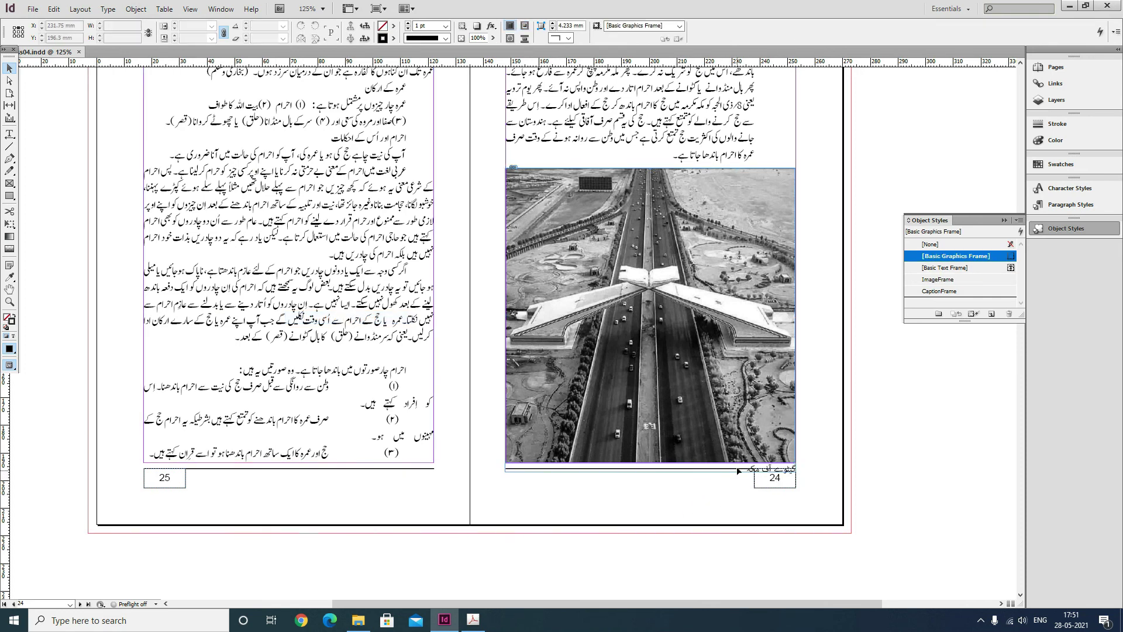
{"action": "mouse_move", "coordinate": [738, 471]}
{"action": "left_mouse_down"}
{"action": "mouse_move", "coordinate": [702, 275]}
{"action": "mouse_move", "coordinate": [727, 186]}
{"action": "left_mouse_up"}
{"action": "left_click", "coordinate": [933, 244]}
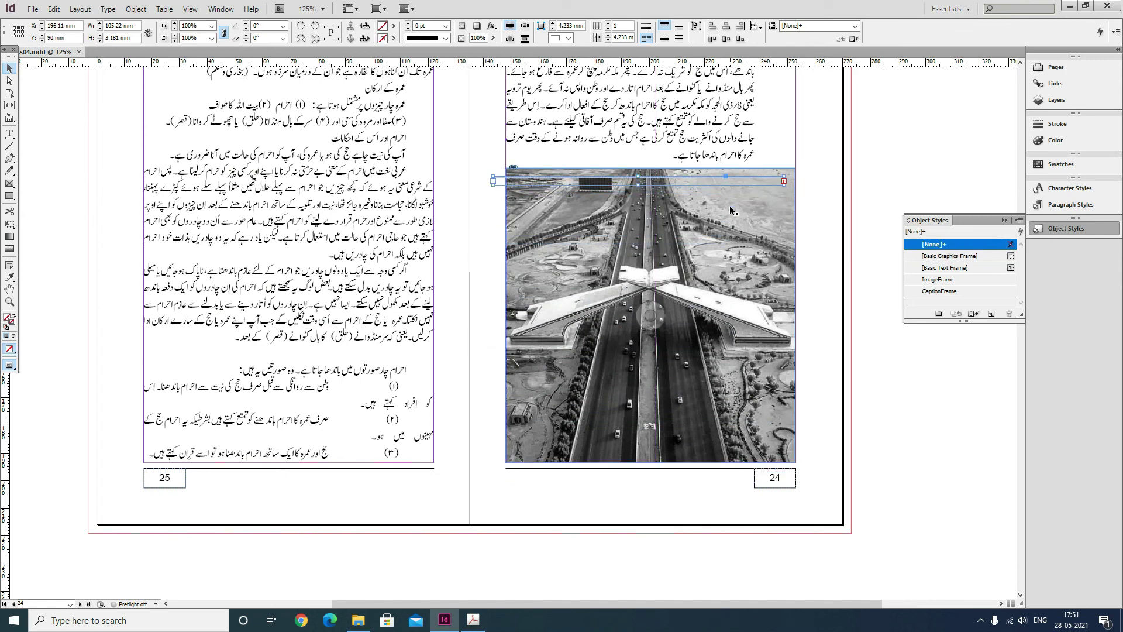
{"action": "left_click", "coordinate": [940, 291]}
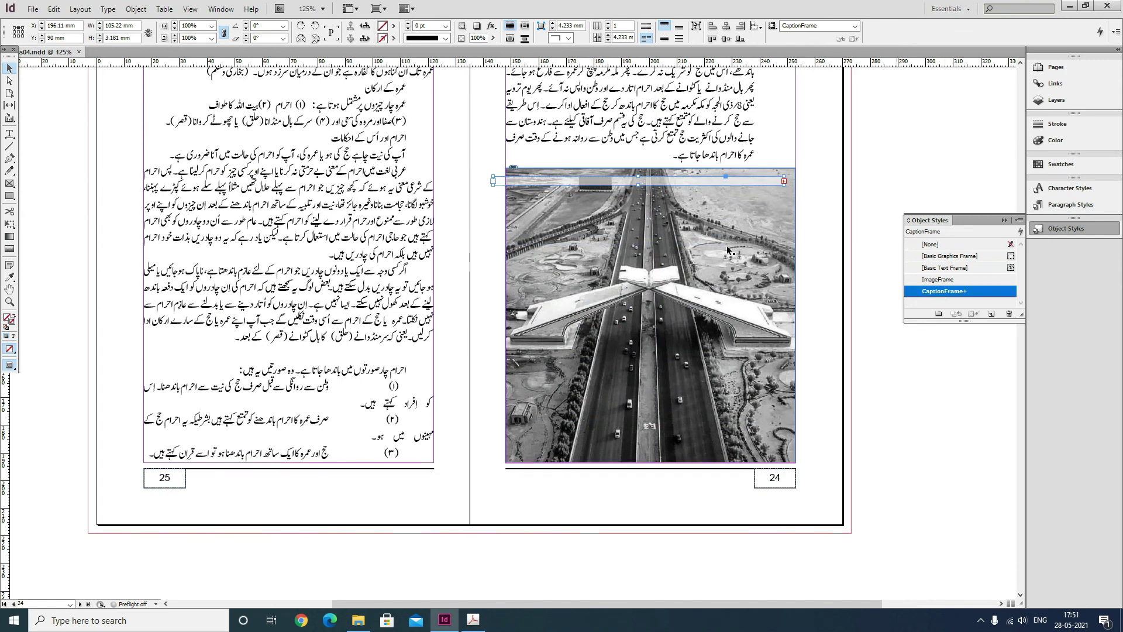
- Resize the caption frame to about 28.7 × 9.3 mm and move it to the image's lower-left corner
{"action": "left_click_drag", "start_coordinate": [493, 186], "coordinate": [705, 202]}
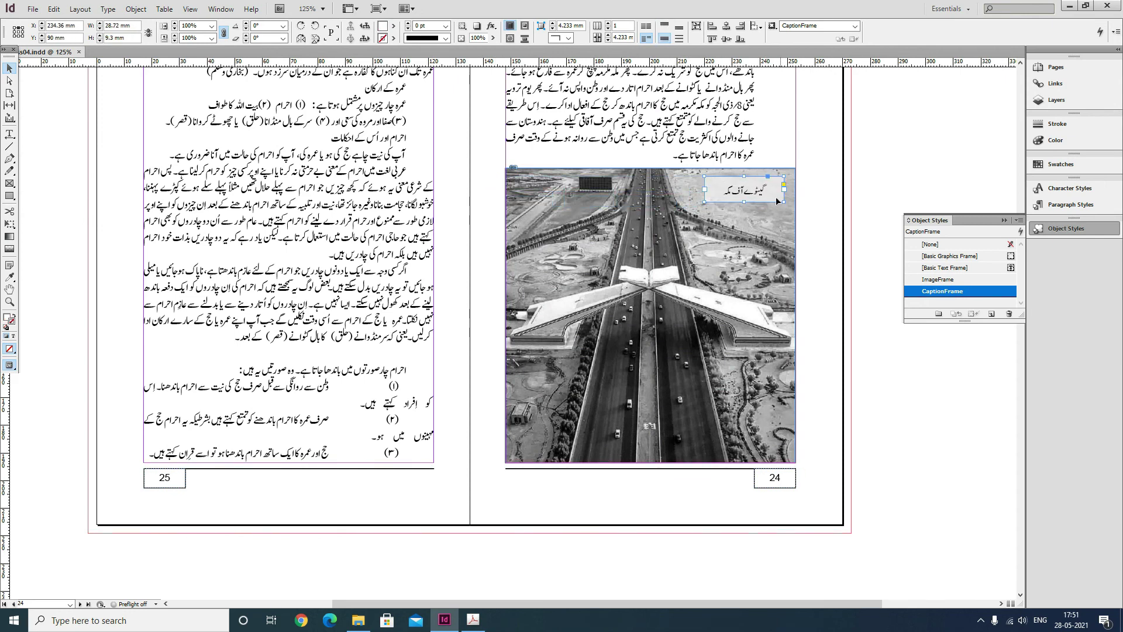
{"action": "left_click_drag", "start_coordinate": [777, 201], "coordinate": [566, 442]}
{"action": "left_click", "coordinate": [596, 495]}
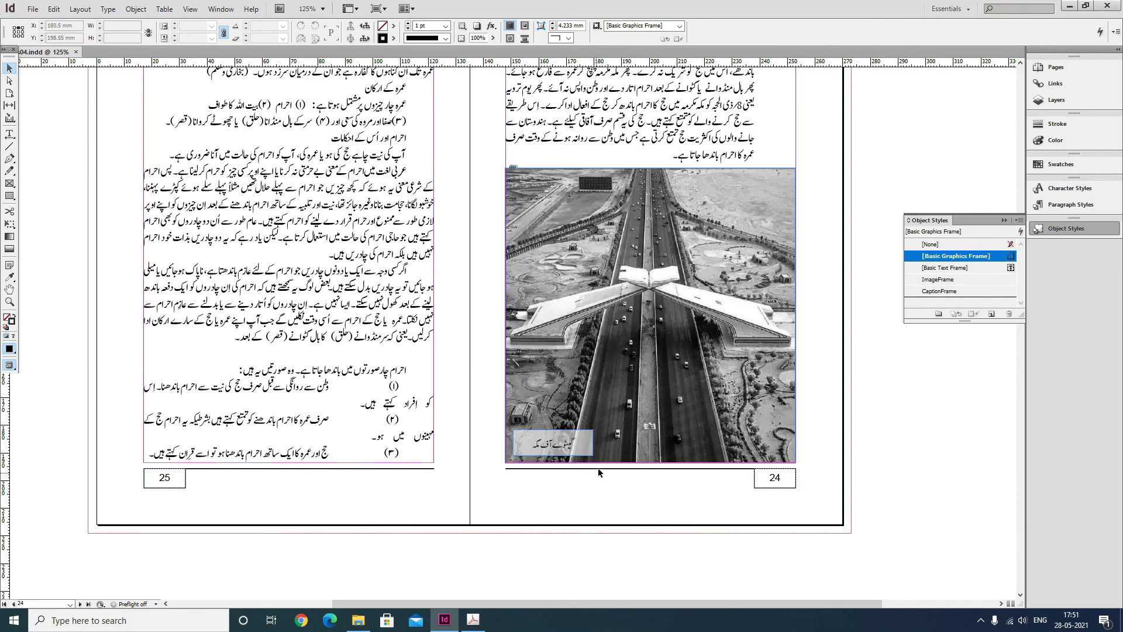
- Review the finished page 24 and switch to urdu_setup.pdf in Adobe Acrobat to compare it with the reference layout
{"action": "scroll", "coordinate": [597, 470], "scroll_direction": "up", "scroll_amount": 3}
{"action": "scroll", "coordinate": [601, 475], "scroll_direction": "down", "scroll_amount": 3}
{"action": "left_click_drag", "start_coordinate": [869, 383], "coordinate": [893, 447]}
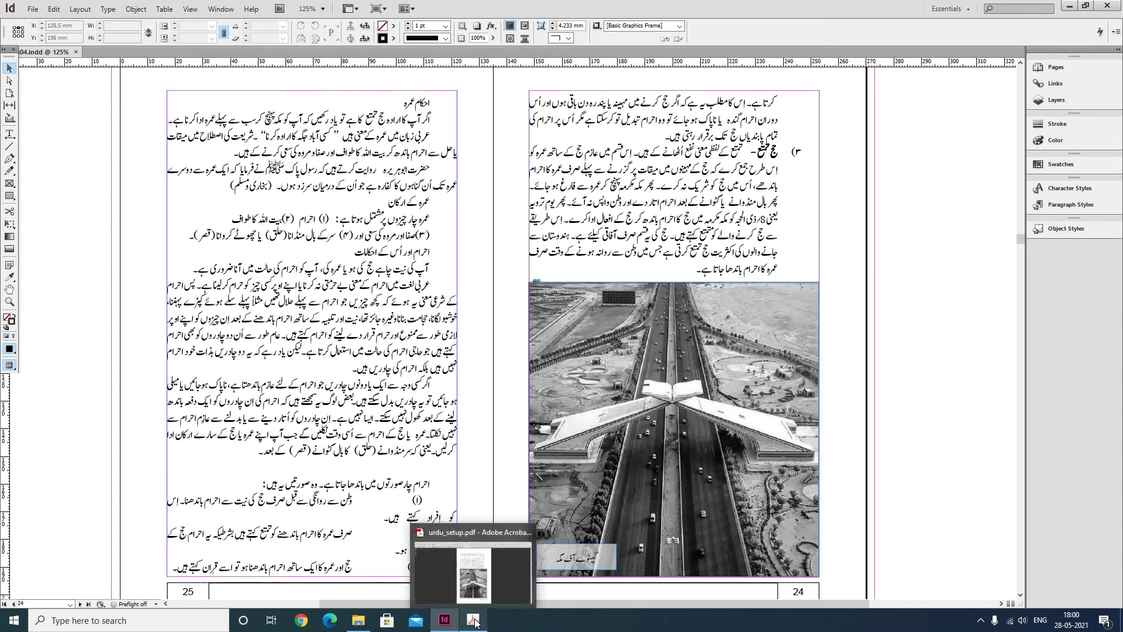
{"action": "left_click", "coordinate": [462, 561]}
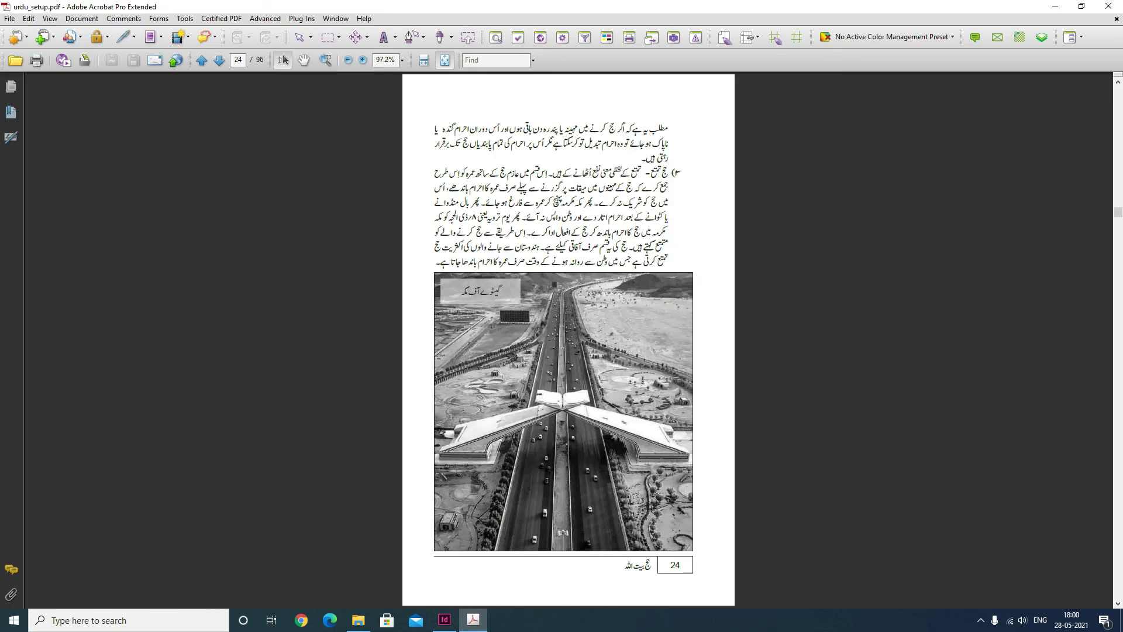
- Look through pages 25 to 30 of the reference PDF, examining the chapter opening, the list and translation styling, and the ihram illustration pages
{"action": "scroll", "coordinate": [798, 443], "scroll_direction": "down", "scroll_amount": 2}
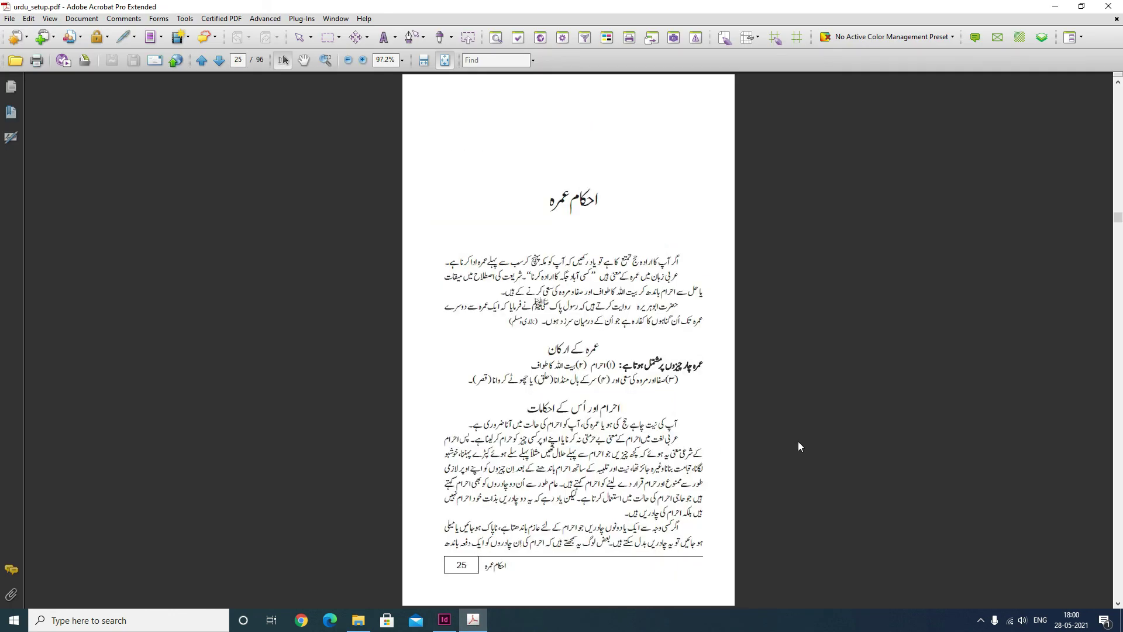
{"action": "scroll", "coordinate": [799, 447], "scroll_direction": "down", "scroll_amount": 2}
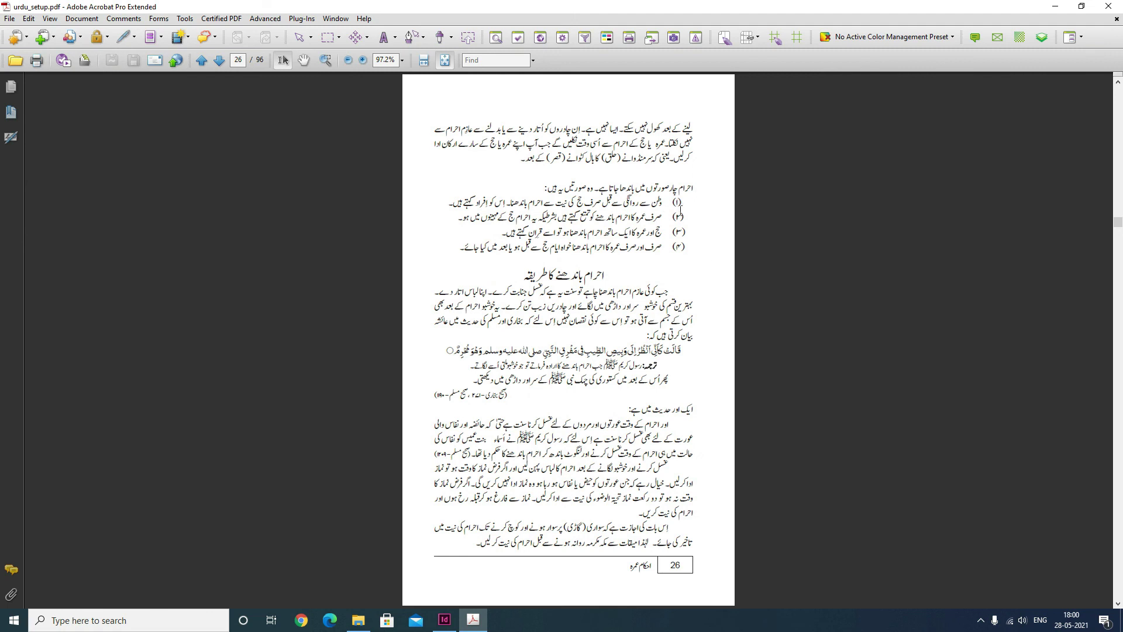
{"action": "left_click_drag", "start_coordinate": [520, 399], "coordinate": [582, 381]}
{"action": "scroll", "coordinate": [582, 382], "scroll_direction": "down", "scroll_amount": 2}
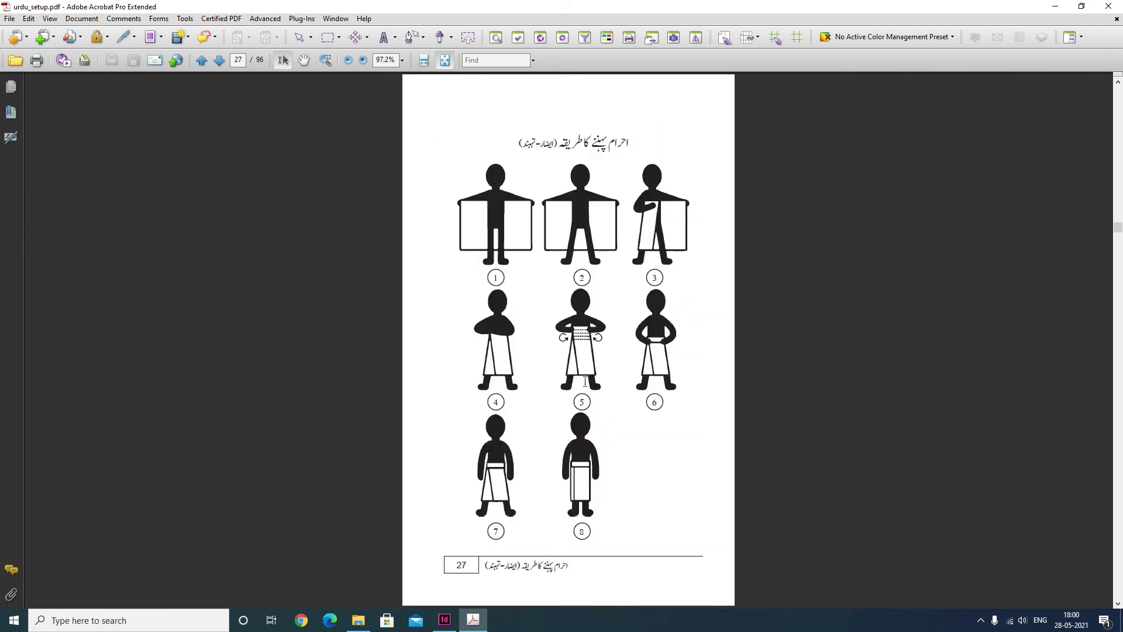
{"action": "scroll", "coordinate": [603, 384], "scroll_direction": "down", "scroll_amount": 2}
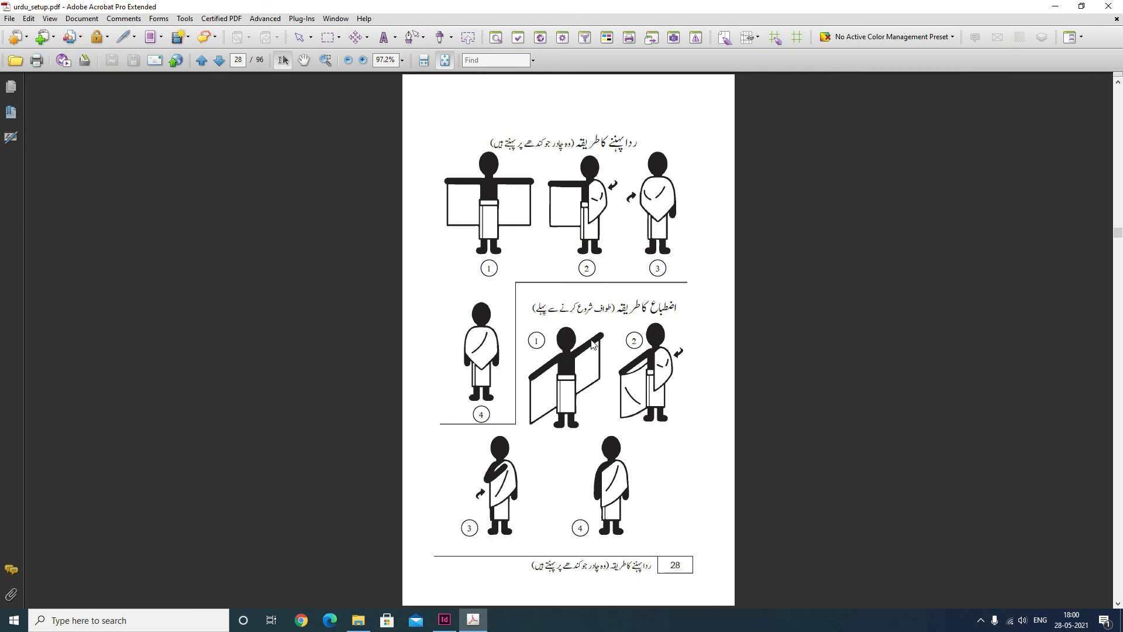
{"action": "scroll", "coordinate": [641, 361], "scroll_direction": "down", "scroll_amount": 2}
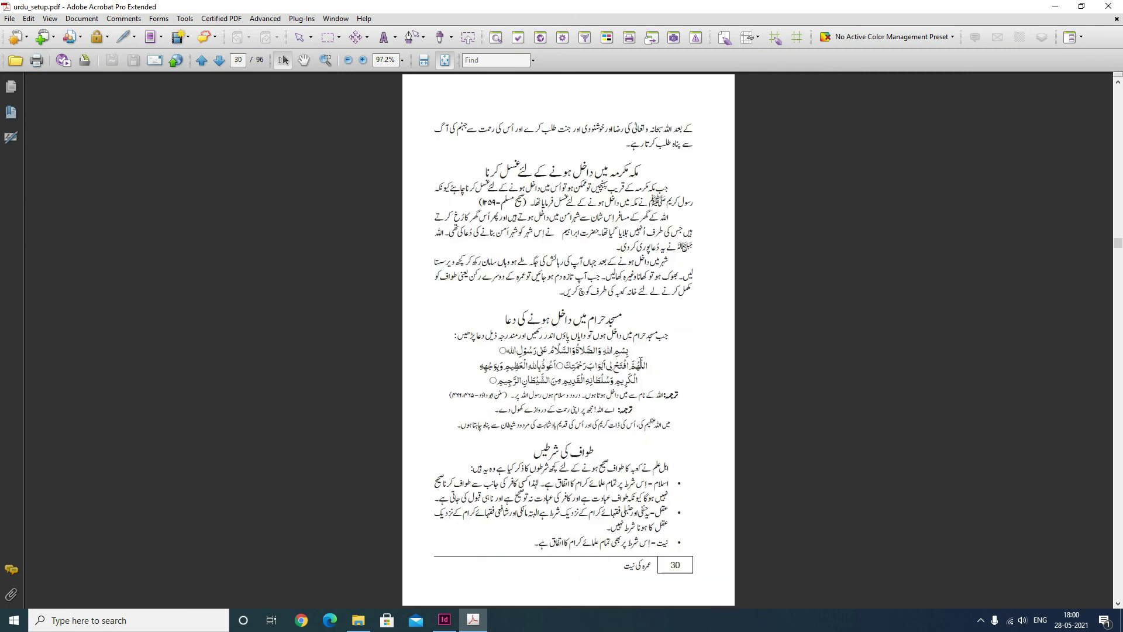
- Examine the heading, bulleted list and bold lead-in word on page 31, the translation and source lines on page 33, and continue to page 35
{"action": "triple_click", "coordinate": [592, 383]}
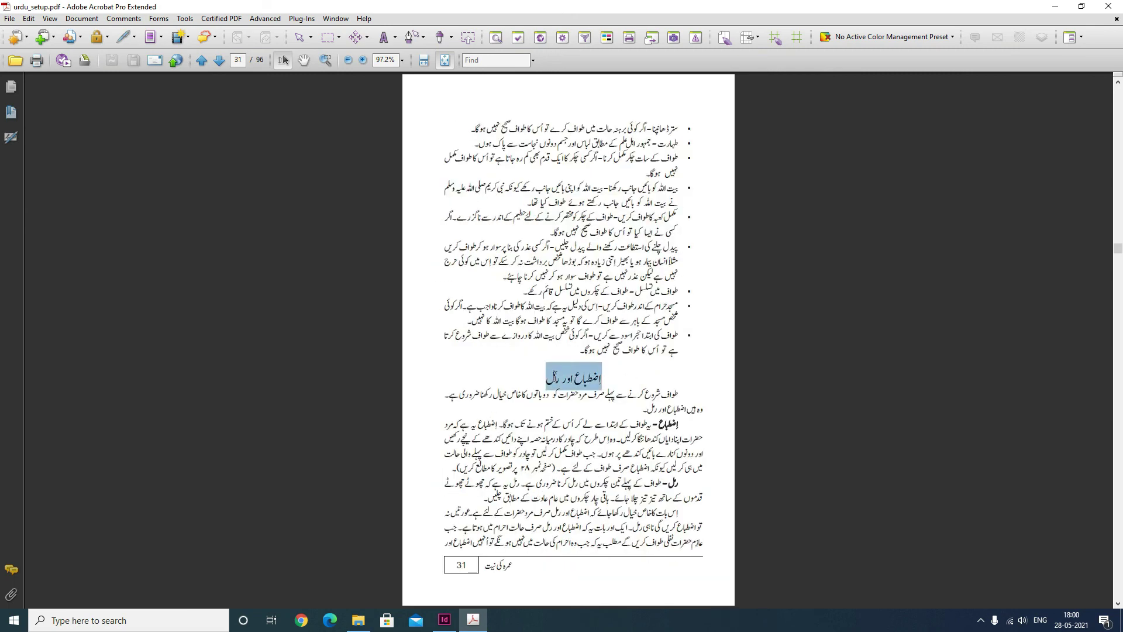
{"action": "left_click_drag", "start_coordinate": [590, 307], "coordinate": [699, 214]}
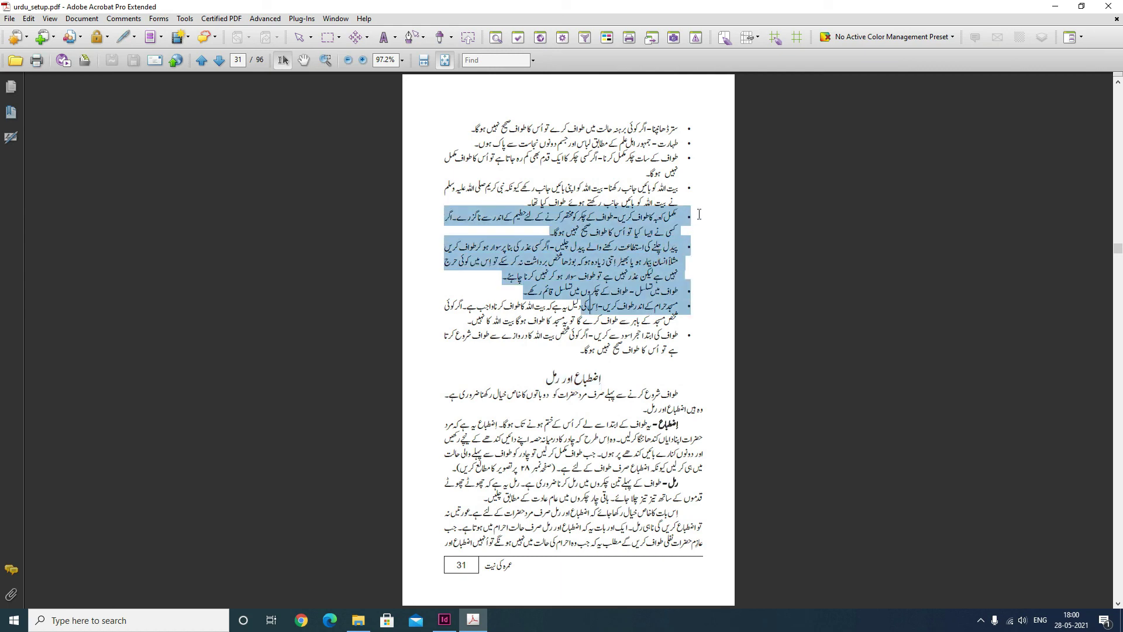
{"action": "double_click", "coordinate": [659, 422]}
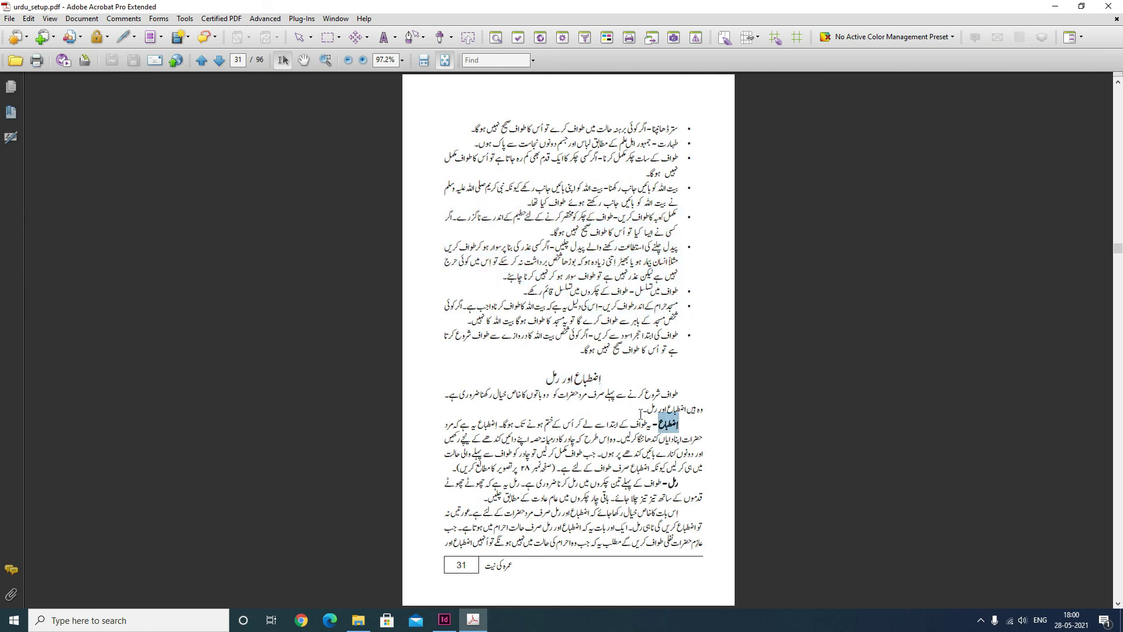
{"action": "scroll", "coordinate": [659, 422], "scroll_direction": "down", "scroll_amount": 2}
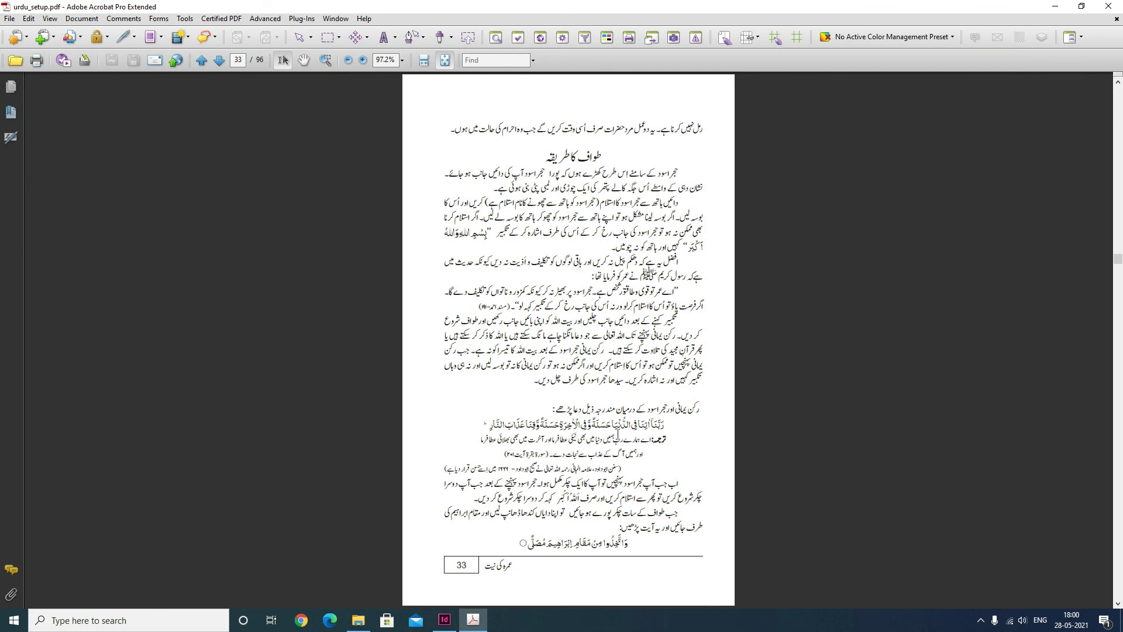
{"action": "left_click_drag", "start_coordinate": [618, 435], "coordinate": [559, 484]}
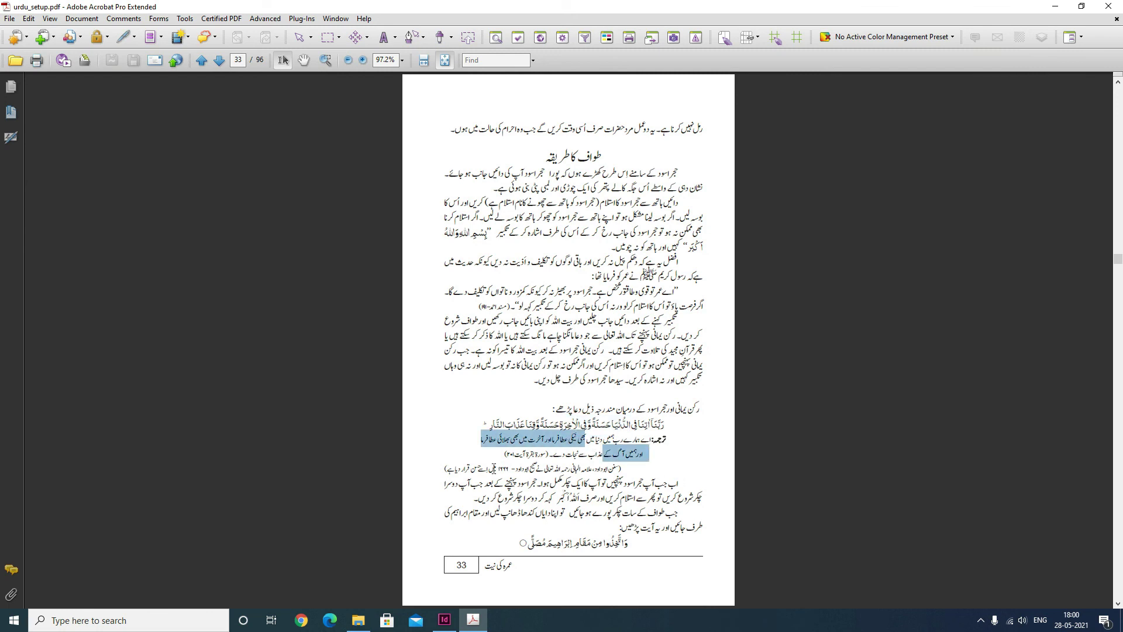
{"action": "left_click_drag", "start_coordinate": [477, 471], "coordinate": [578, 471]}
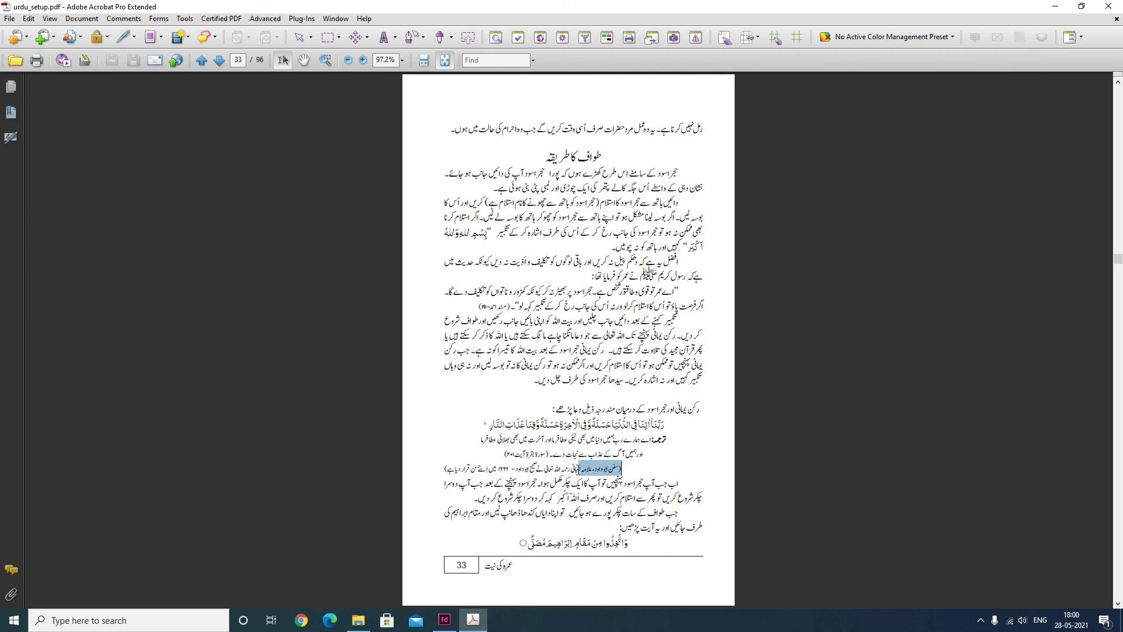
{"action": "scroll", "coordinate": [668, 409], "scroll_direction": "down", "scroll_amount": 2}
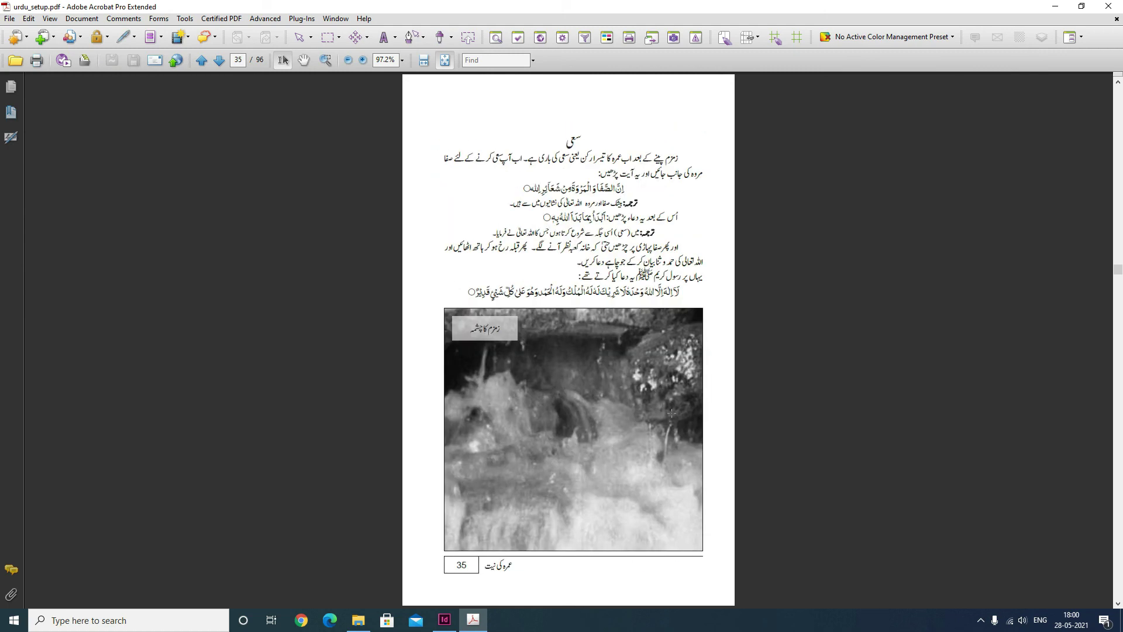